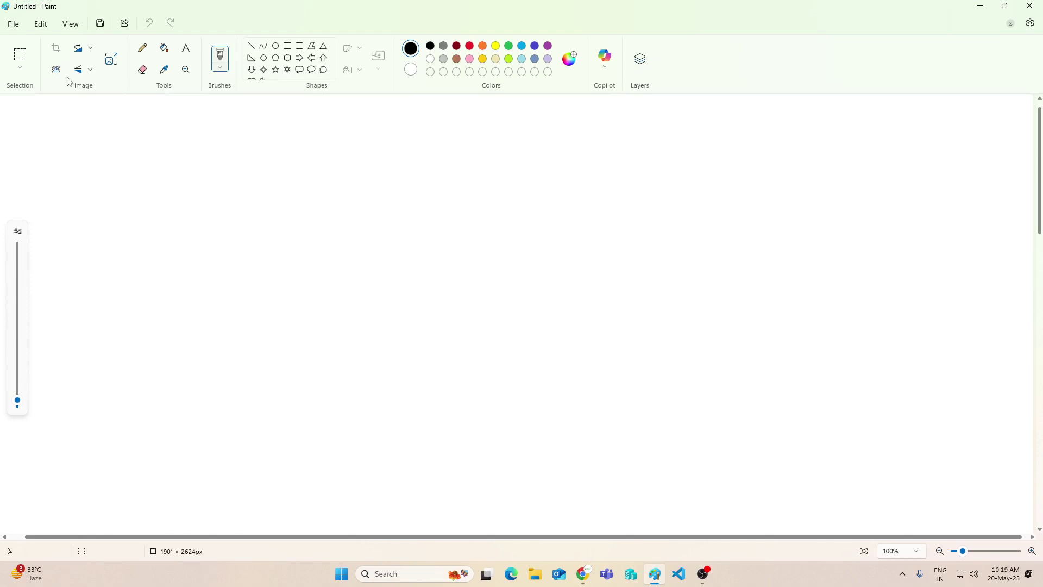
Type the title 'Deploy Website in Cloud and Access in World Wide' in a wide text box near the canvas top
left_click(186, 47)
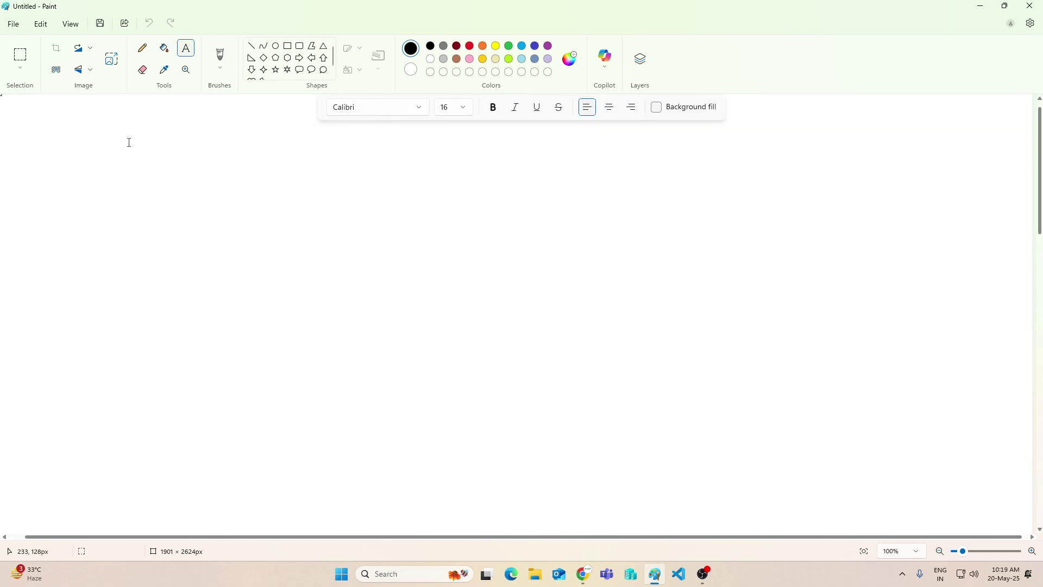
left_click(194, 48)
left_click_drag(208, 134, 333, 162)
left_click_drag(416, 185, 772, 186)
type("Depl")
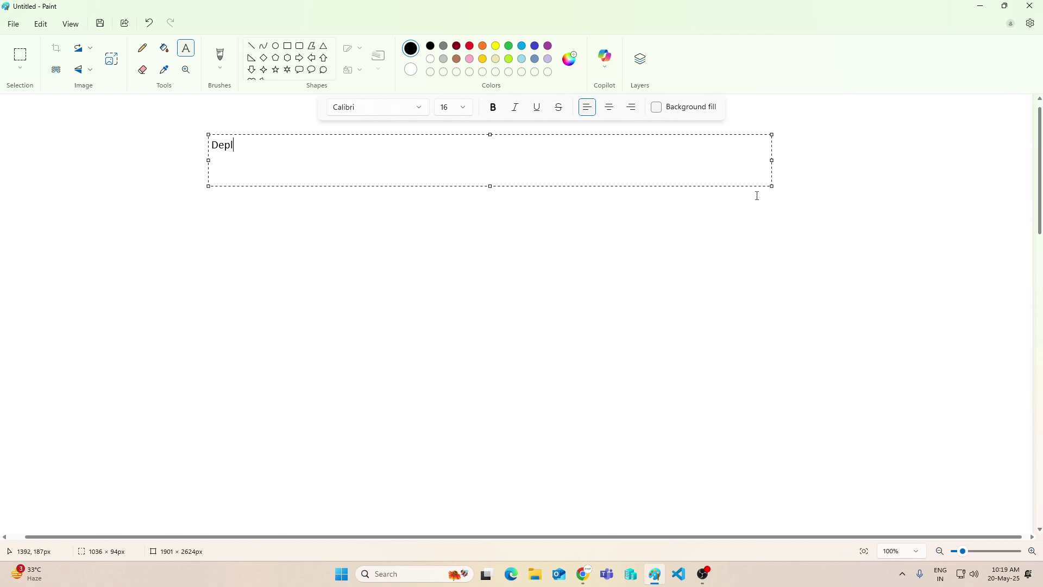
type("oy Website in Cloud and Acces")
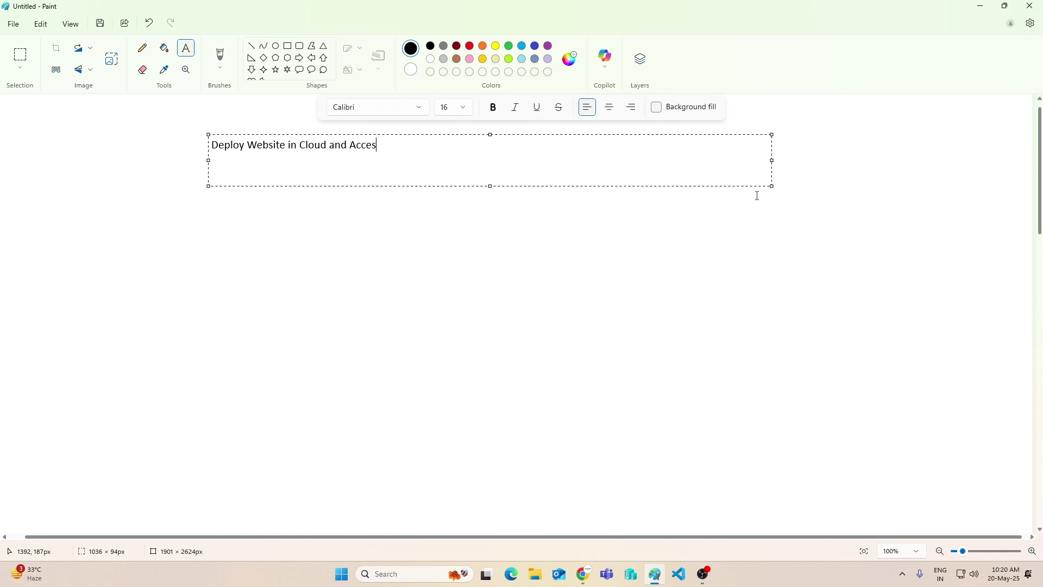
type("s in World Wide")
left_click(377, 237)
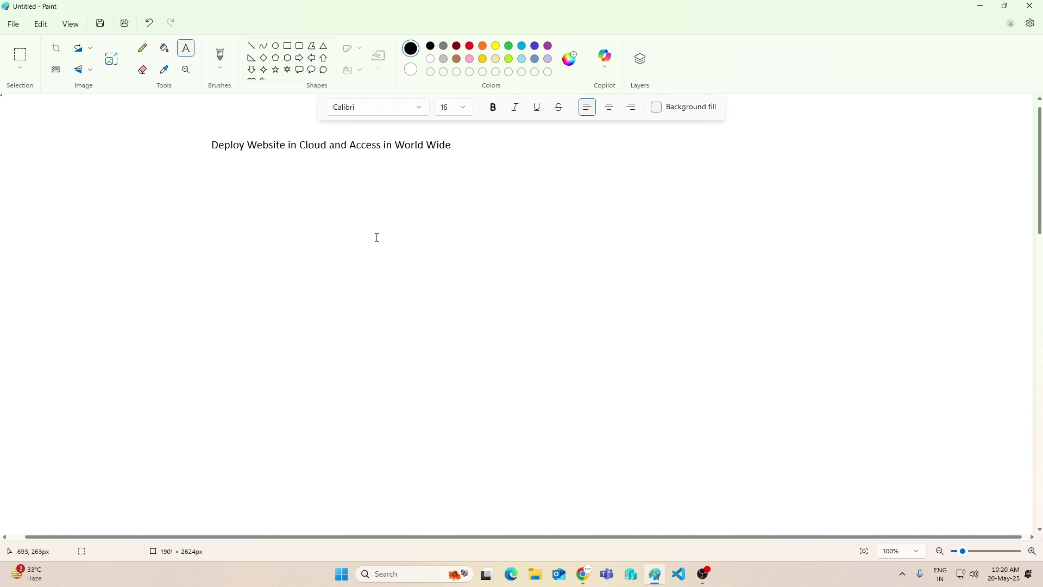
Frame the title with a rounded rectangle and draw two down arrows beneath it
left_click(299, 45)
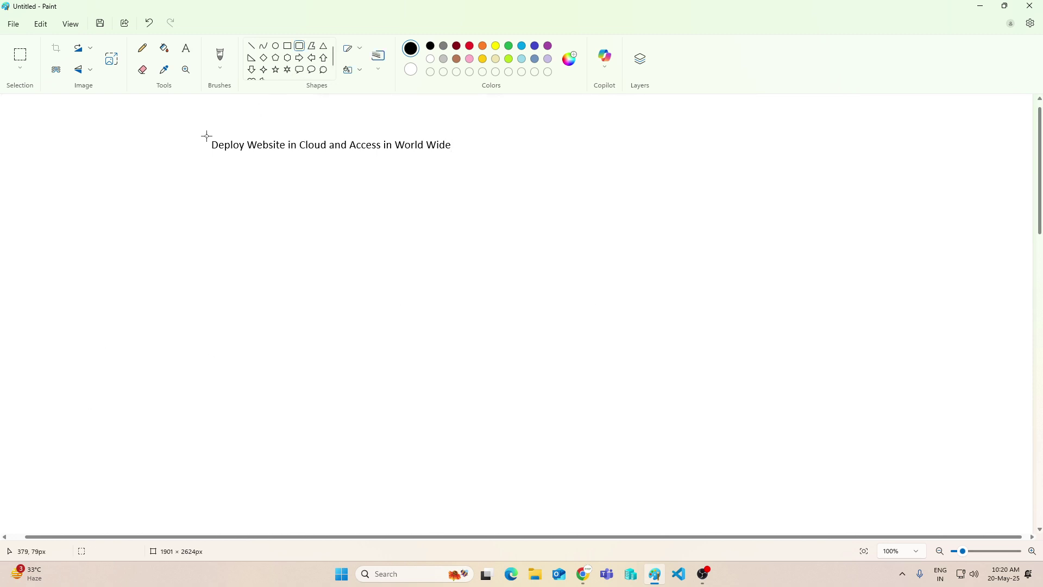
left_click_drag(205, 133, 467, 158)
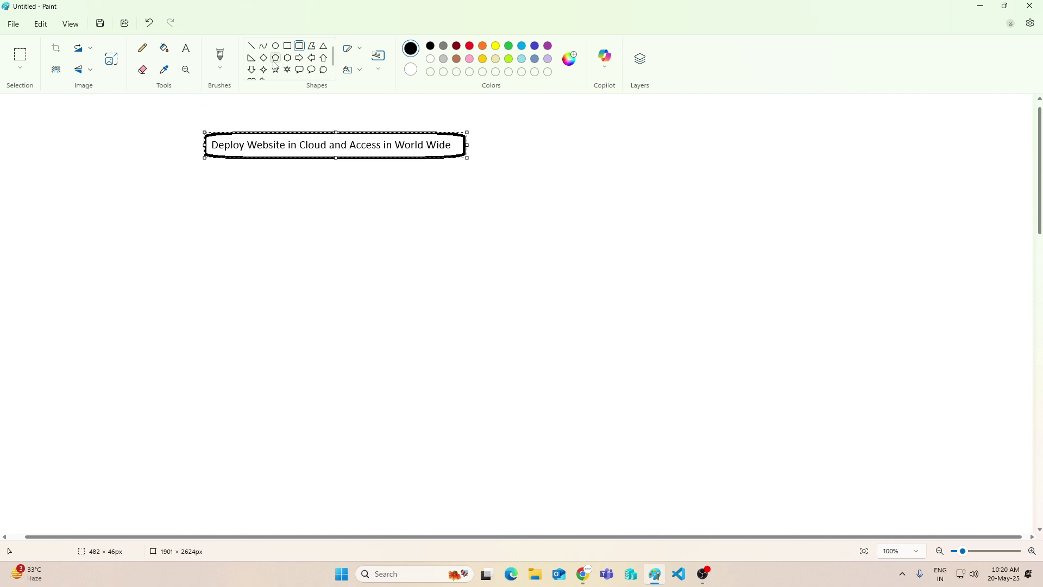
left_click(250, 70)
mouse_move(221, 164)
left_mouse_down()
mouse_move(233, 186)
mouse_move(270, 189)
mouse_move(245, 190)
left_mouse_up()
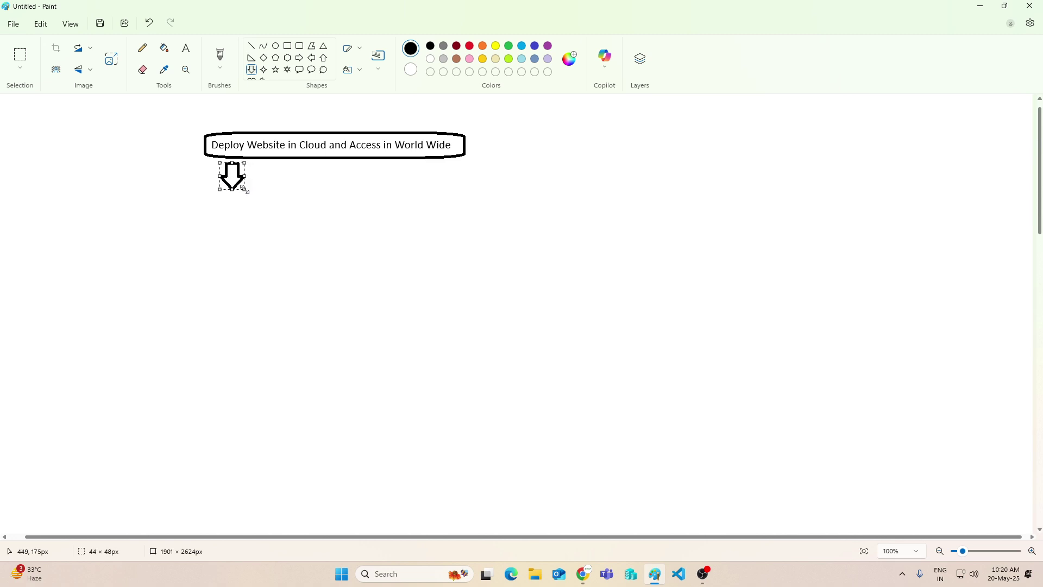
left_click_drag(400, 159, 415, 188)
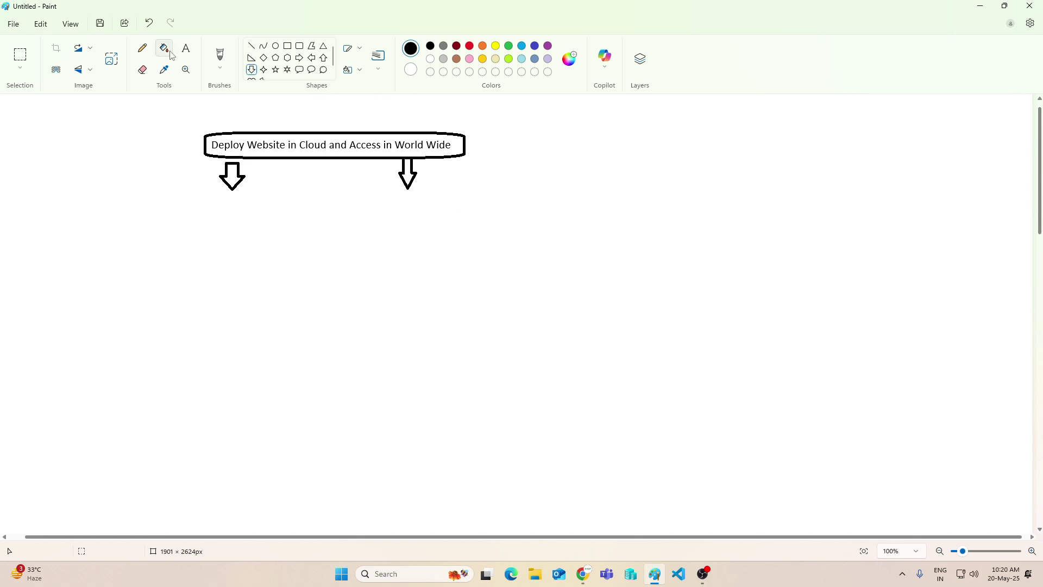
Draw a brown rounded speech bubble to the right of the title
left_click(192, 51)
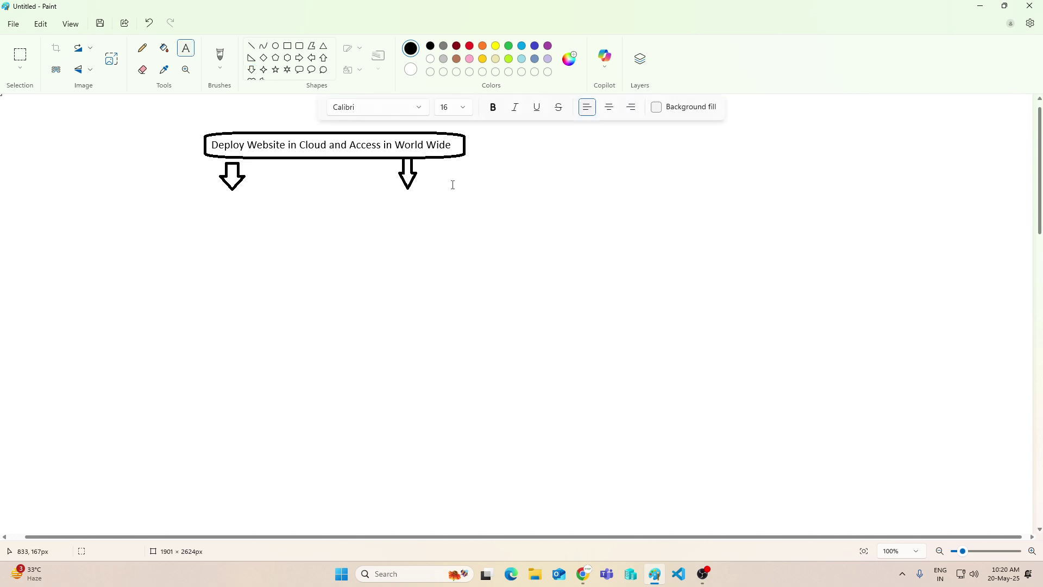
left_click(299, 70)
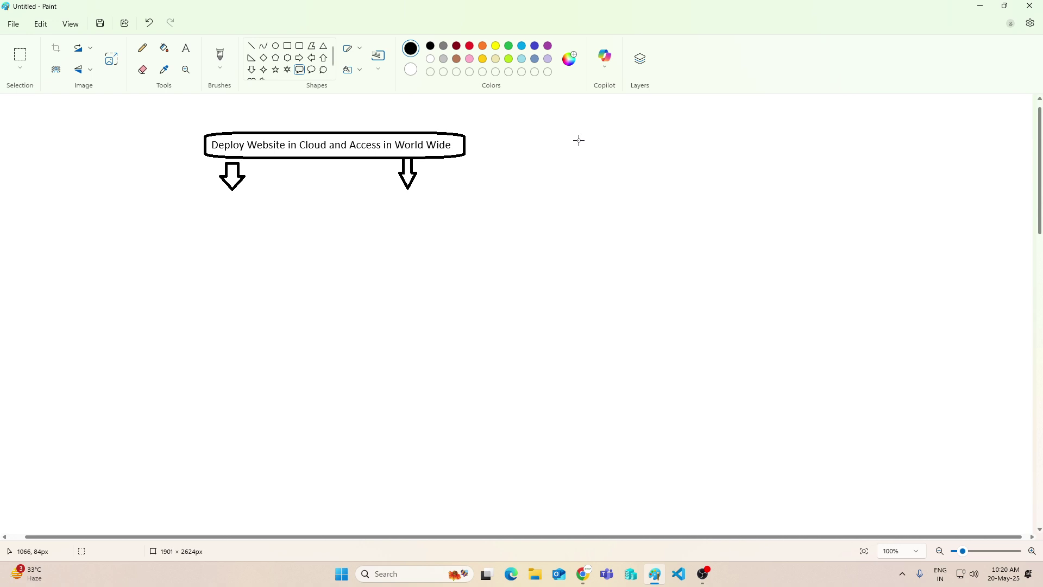
left_click(456, 58)
left_click_drag(577, 138, 590, 191)
left_click_drag(598, 228, 654, 234)
left_click(655, 256)
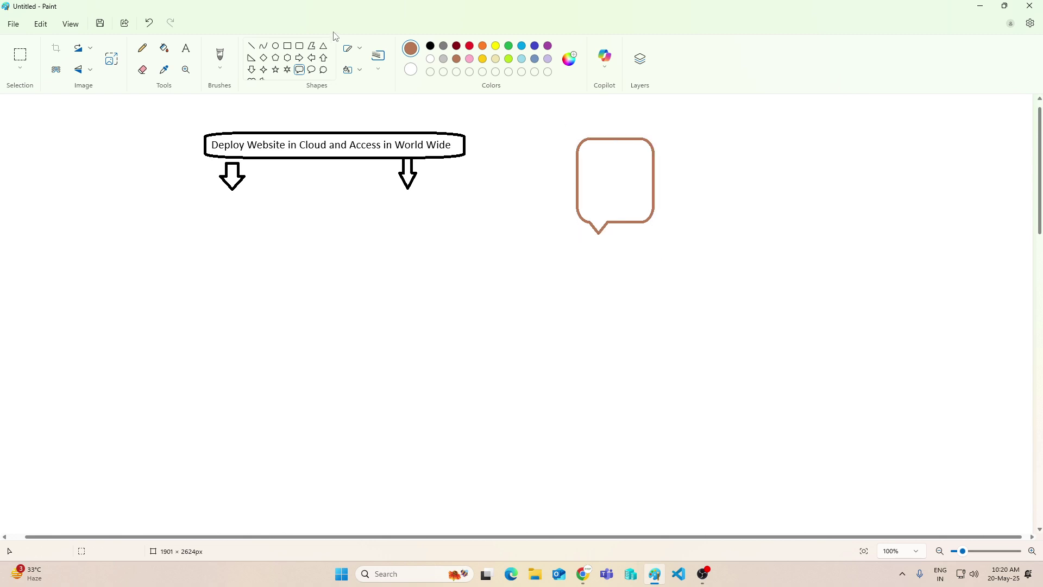
Draw a light turquoise cloud callout right of the speech bubble
left_click(323, 71)
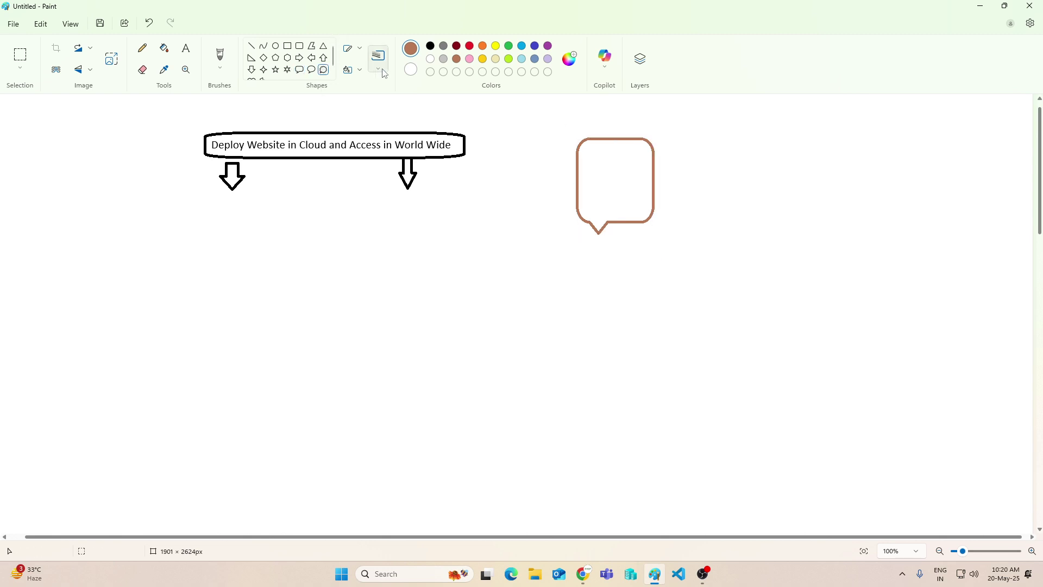
left_click(522, 59)
left_click_drag(739, 154, 795, 205)
left_click(594, 157)
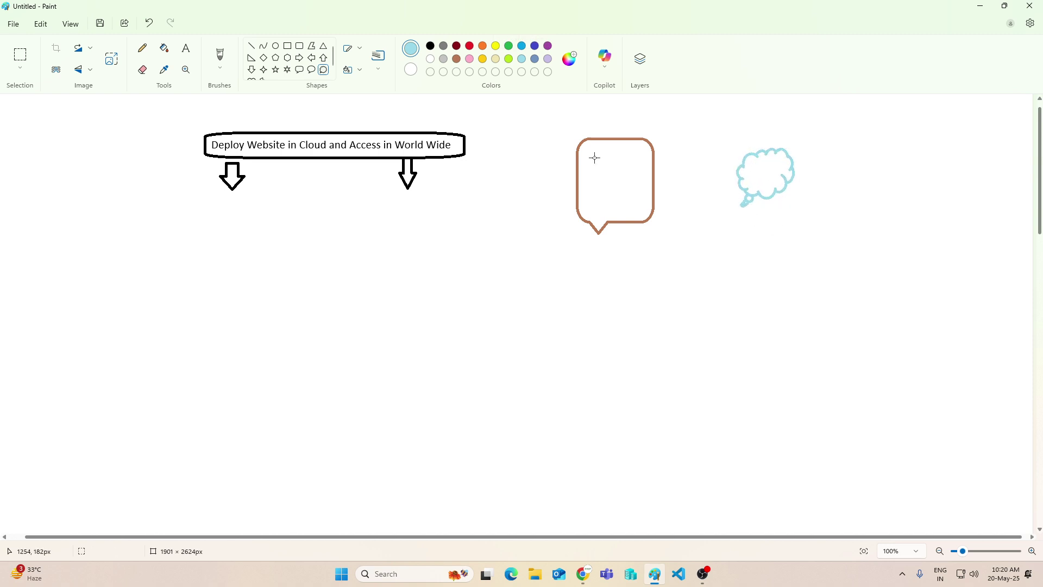
Draw a light grey right arrow from the speech bubble to the cloud
left_click(300, 57)
left_click(443, 59)
left_click_drag(654, 171, 740, 185)
left_click_drag(733, 214, 736, 219)
Draw three small black speech bubbles at the top right
left_click(299, 69)
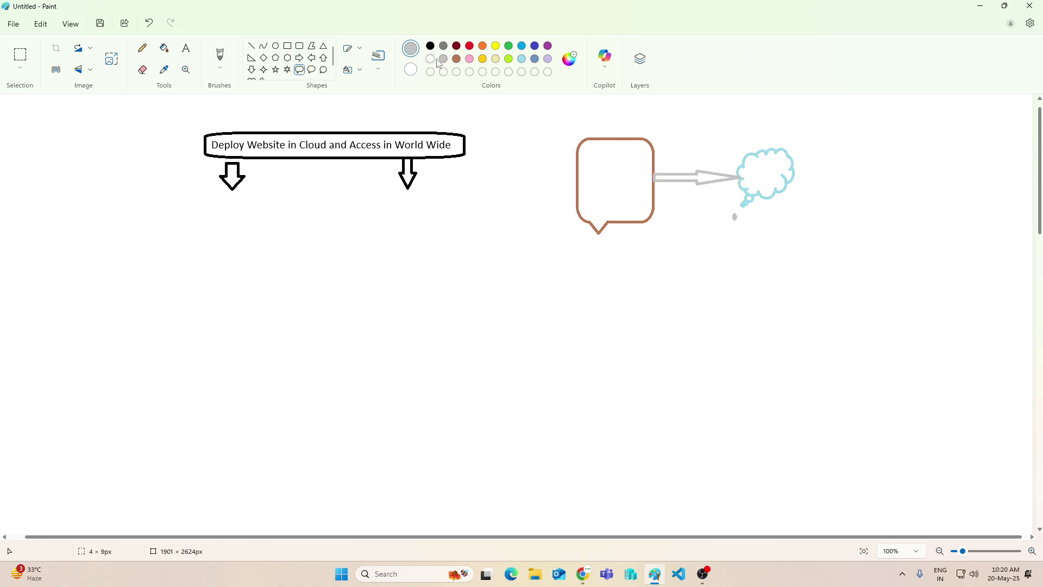
left_click(430, 47)
mouse_move(859, 109)
left_mouse_down()
mouse_move(884, 146)
mouse_move(887, 215)
left_mouse_up()
left_click_drag(851, 243, 871, 286)
Draw light grey curved lines from the cloud to the three black bubbles
left_click(263, 45)
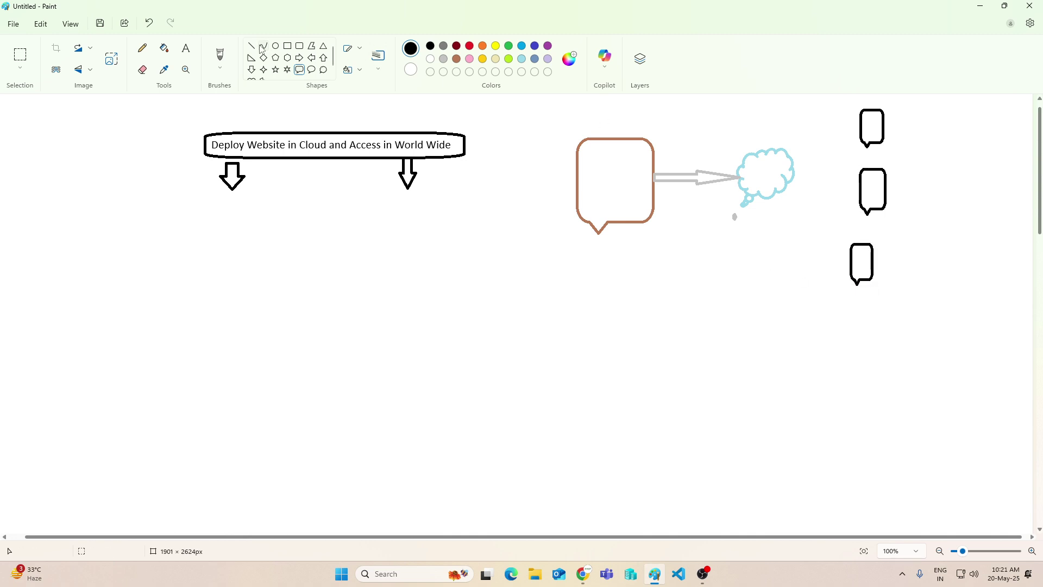
left_click(443, 59)
left_click_drag(787, 151, 838, 152)
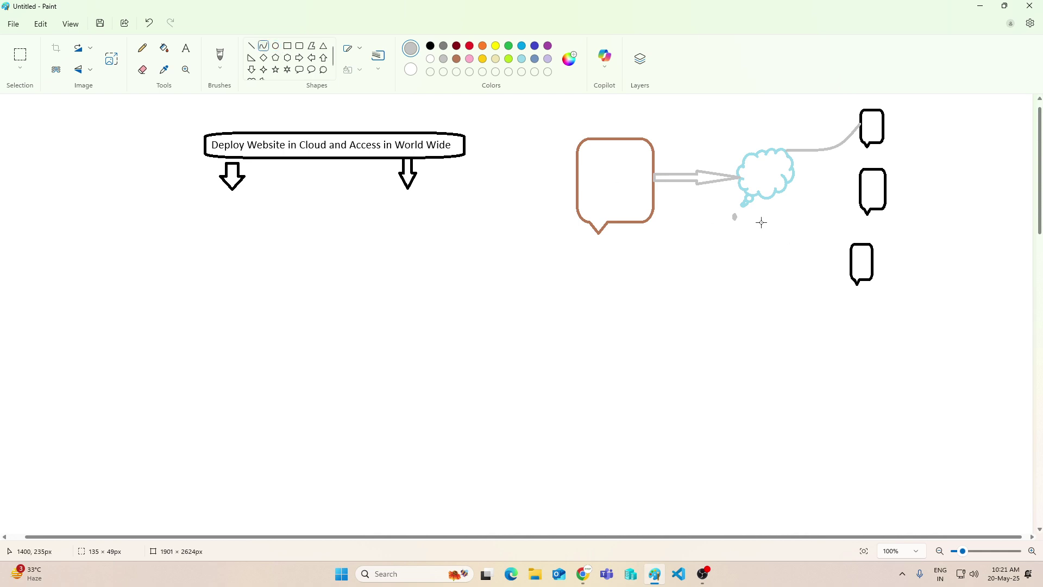
mouse_move(759, 193)
left_mouse_down()
mouse_move(855, 260)
mouse_move(819, 200)
mouse_move(868, 201)
mouse_move(809, 167)
left_mouse_up()
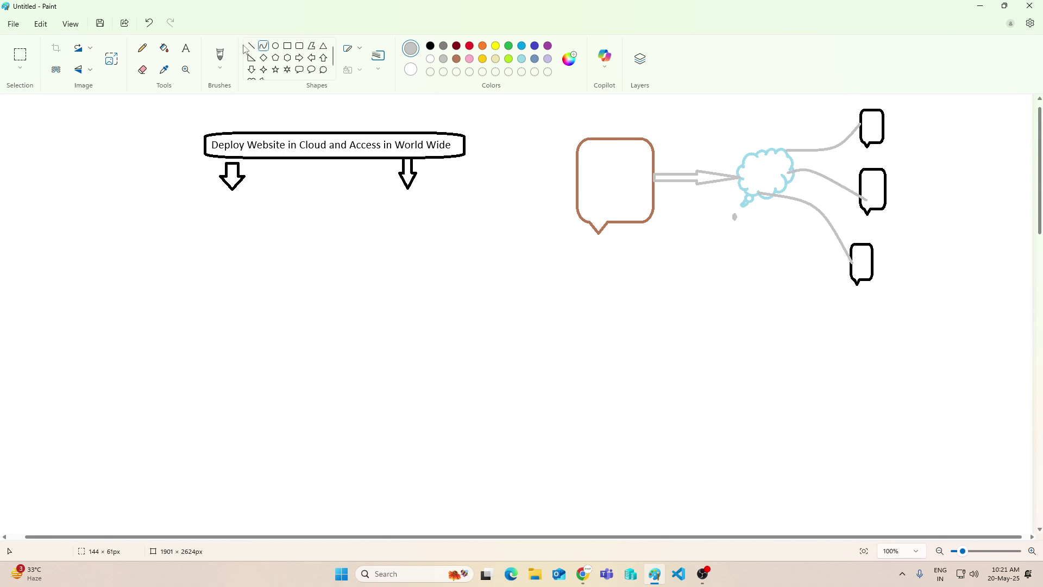
left_click(185, 48)
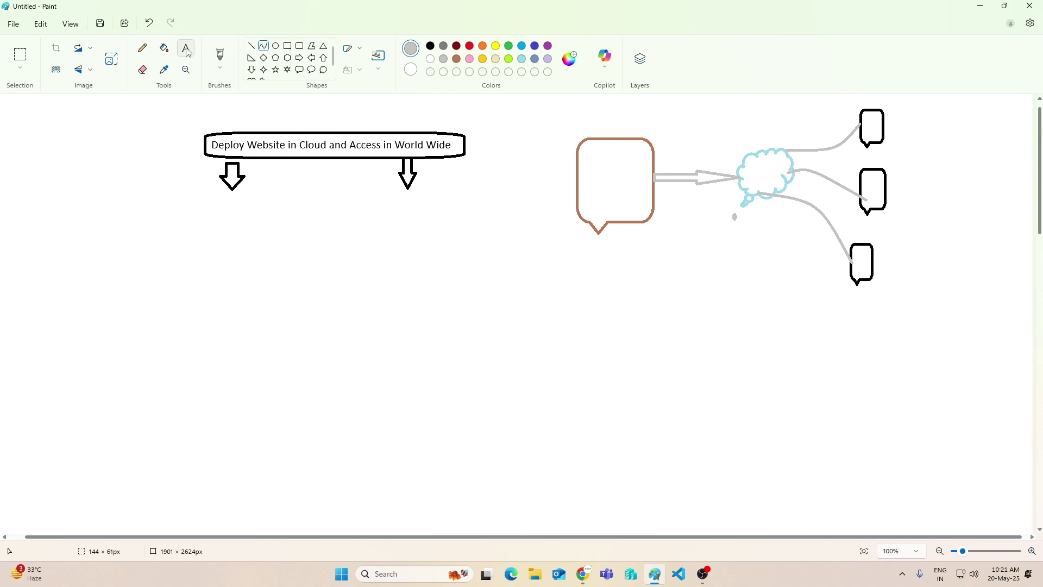
Label the cloud 'internet' in red, centred inside it
left_click(468, 47)
left_click(753, 164)
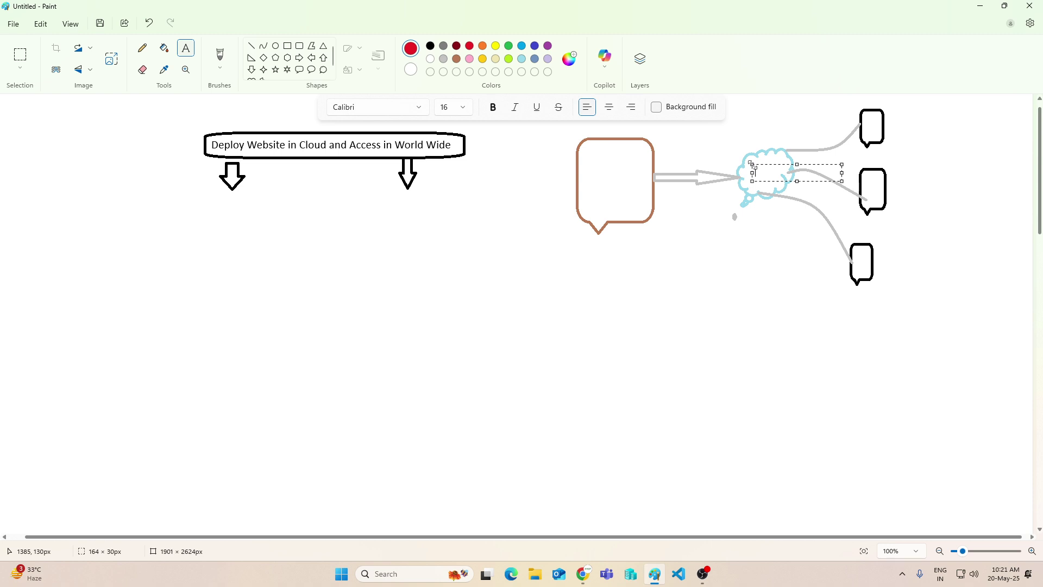
type("internet")
left_click_drag(783, 166, 774, 163)
left_click(750, 221)
Label the brown bubble 'Web Server', with 'Public ip' and '3.3.3.3' on two lines below it
left_click(591, 165)
type("Web Server")
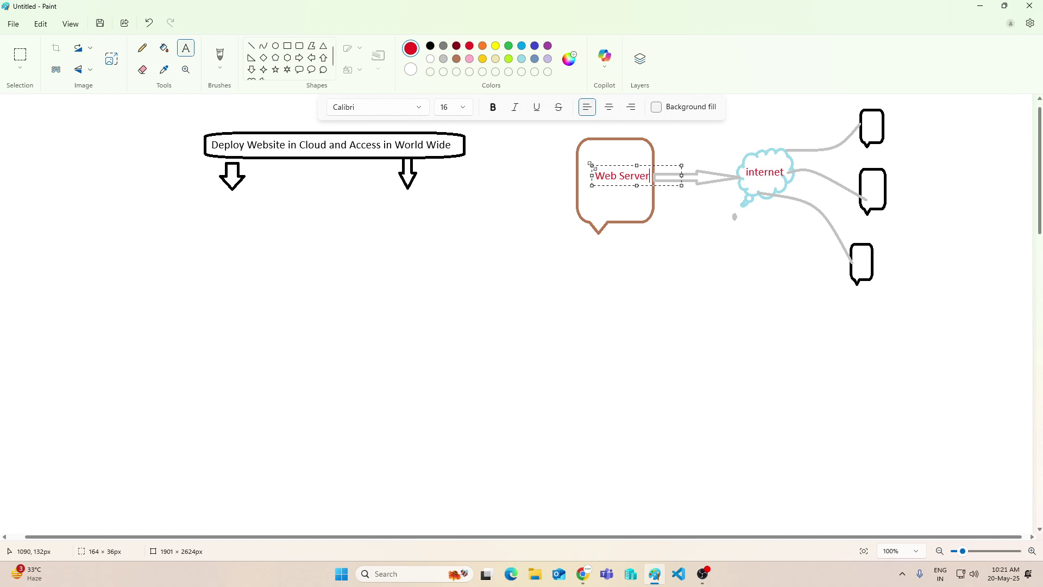
left_click(611, 234)
left_click(611, 230)
type("Pu")
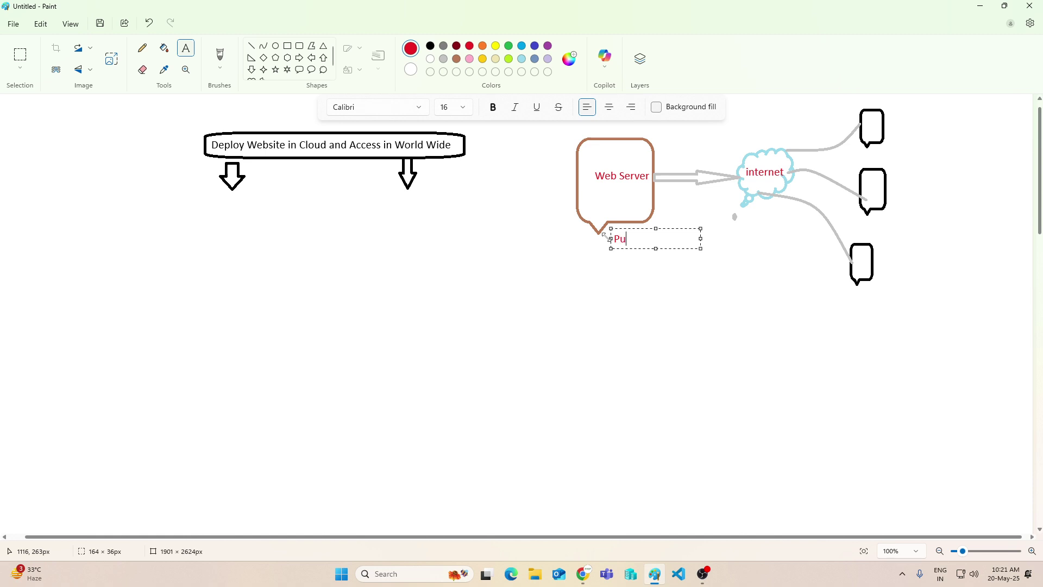
type("blic ip")
key("Return")
key("Return")
type("3.3.3.3")
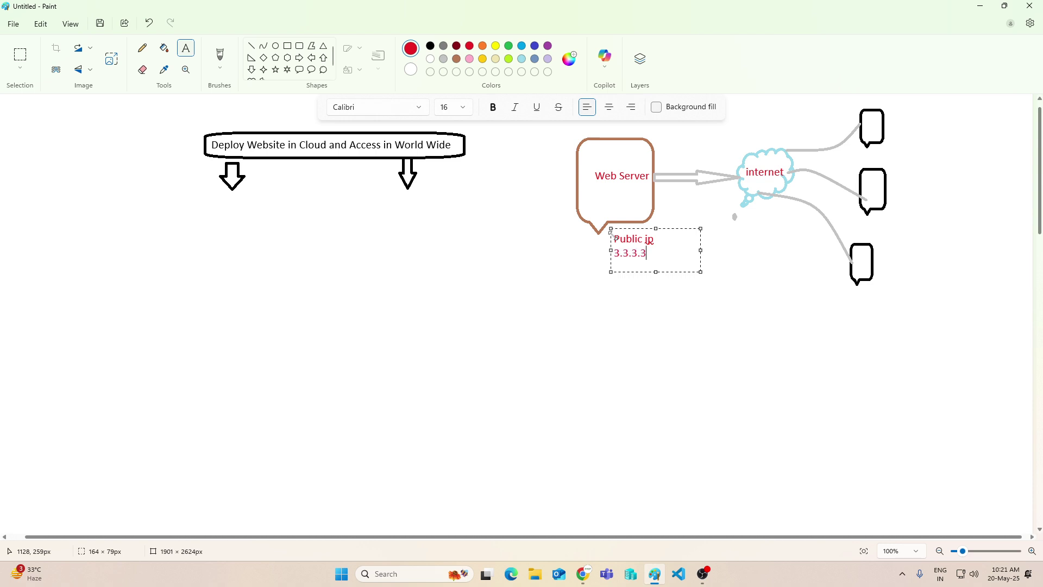
left_click(642, 305)
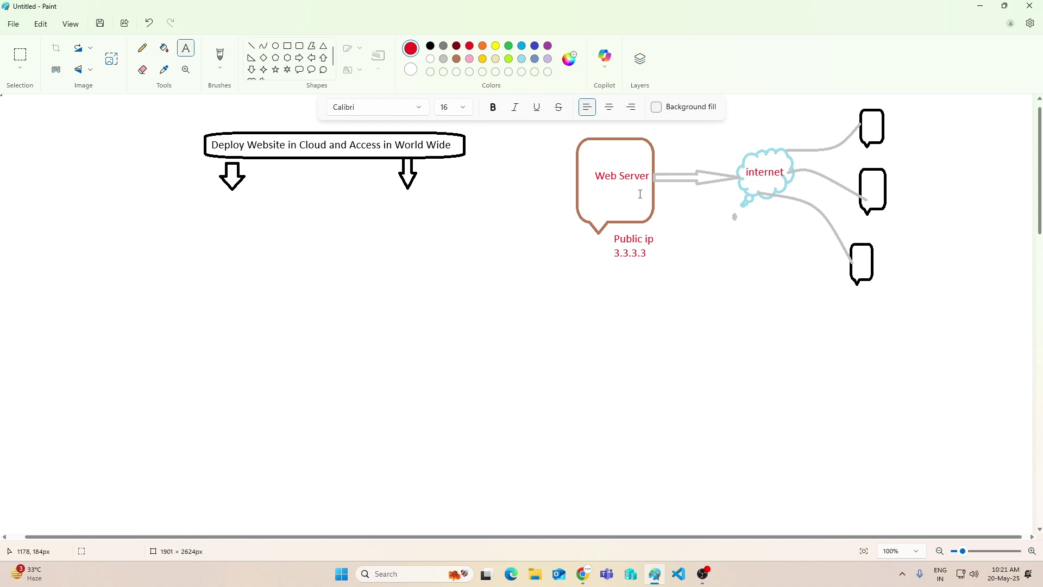
Label the top black bubble '3.3.3.3' and type 'Via Name' below the right down arrow
left_click_drag(891, 109, 982, 126)
type("3.3.3.3")
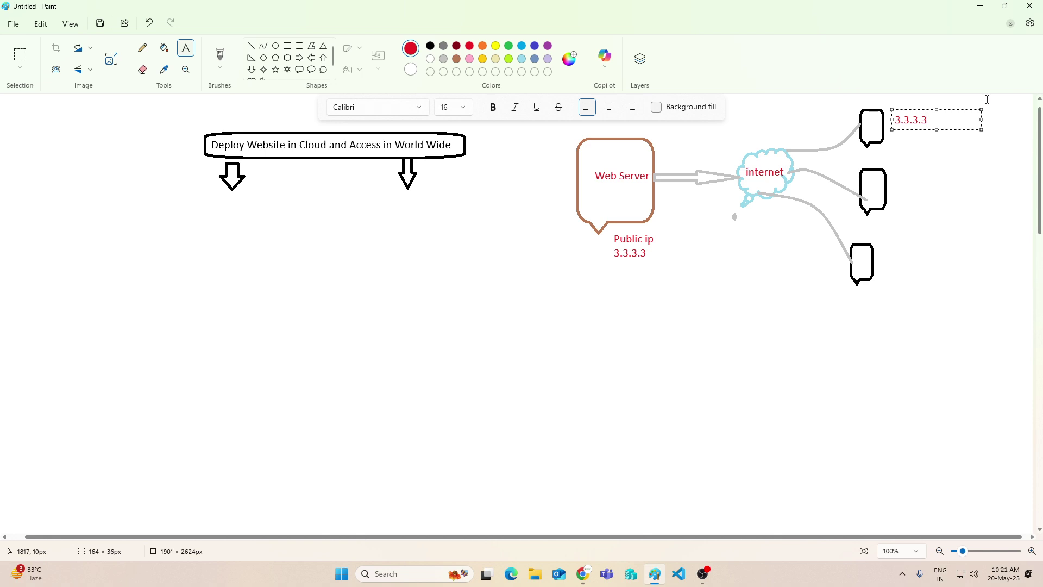
left_click(400, 200)
left_click(397, 198)
type("Via Name")
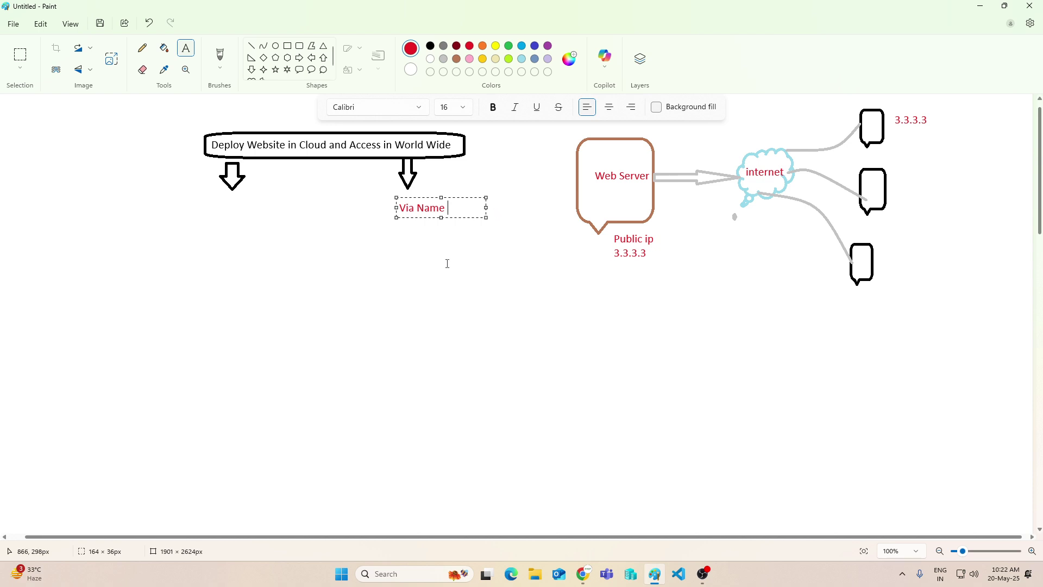
Draw a blue down arrow beneath the Via Name label
left_click(430, 260)
left_click(253, 69)
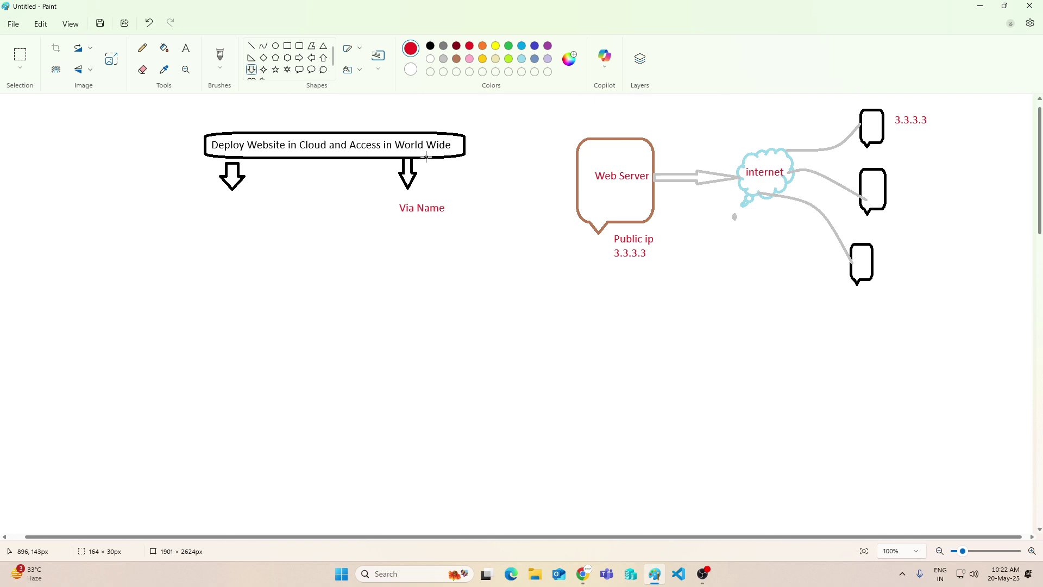
left_click(535, 49)
left_click_drag(414, 216, 426, 237)
left_click(438, 268)
Add the label 'Buy Domain Name' below the blue arrow, correcting the 'BUy' typo
left_click(186, 48)
left_click(398, 248)
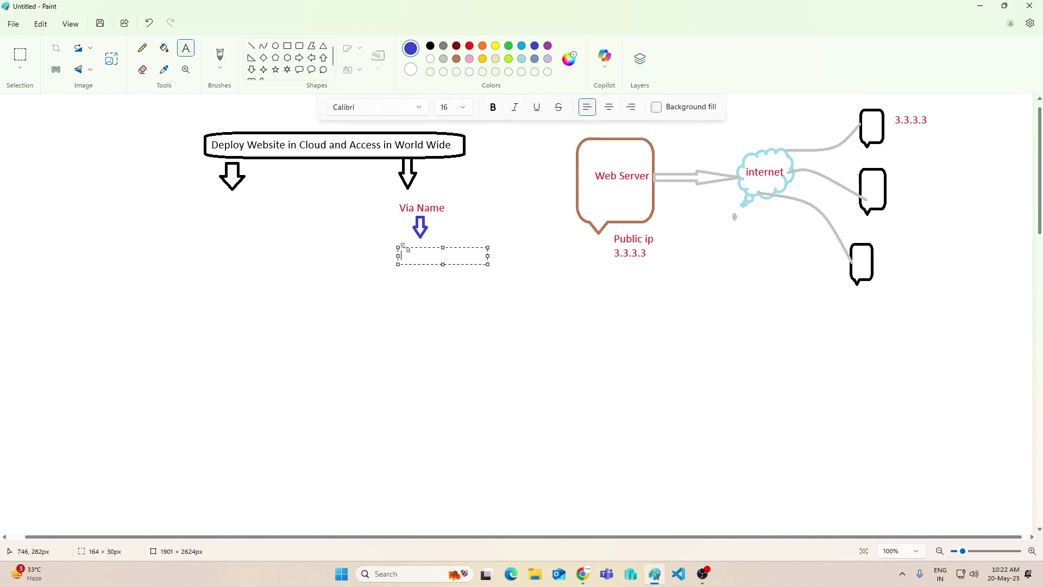
type("BUy Domain Name")
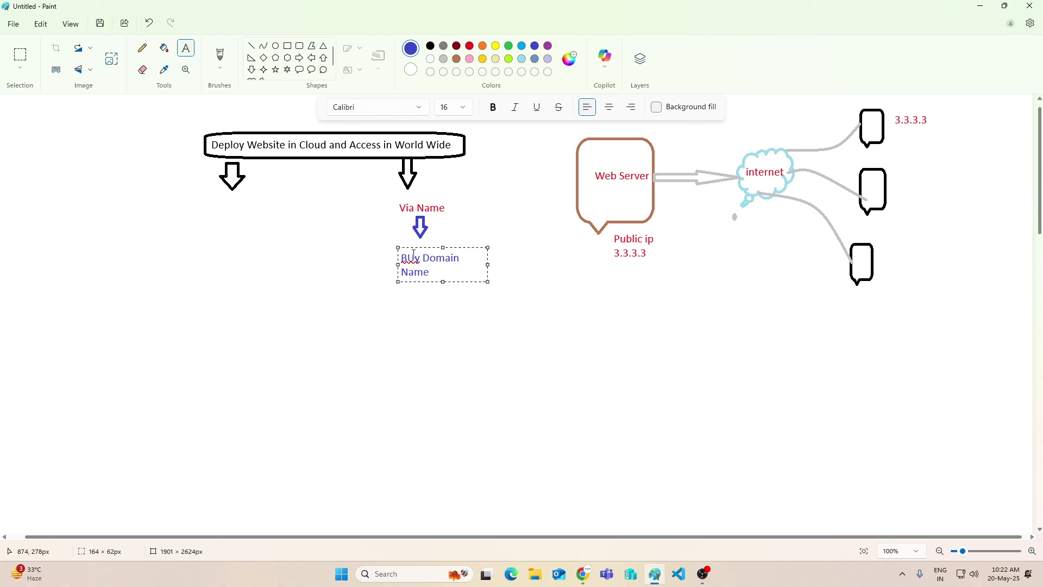
left_click_drag(414, 256, 420, 256)
key("Left")
key("BackSpace")
type("u")
left_click_drag(488, 264, 530, 264)
left_click(483, 344)
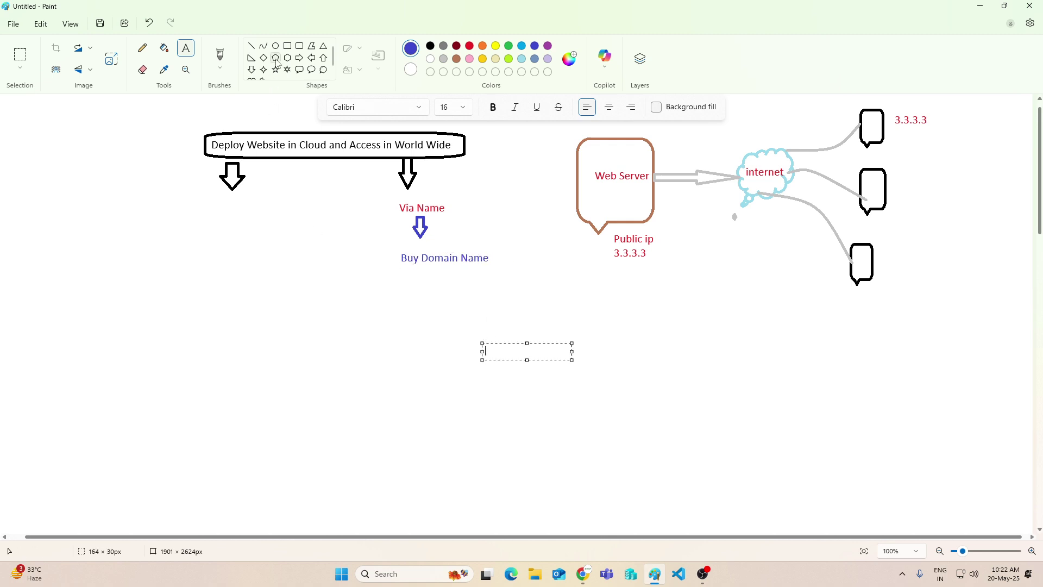
Draw a black down arrow under 'Buy Domain Name'
left_click(251, 70)
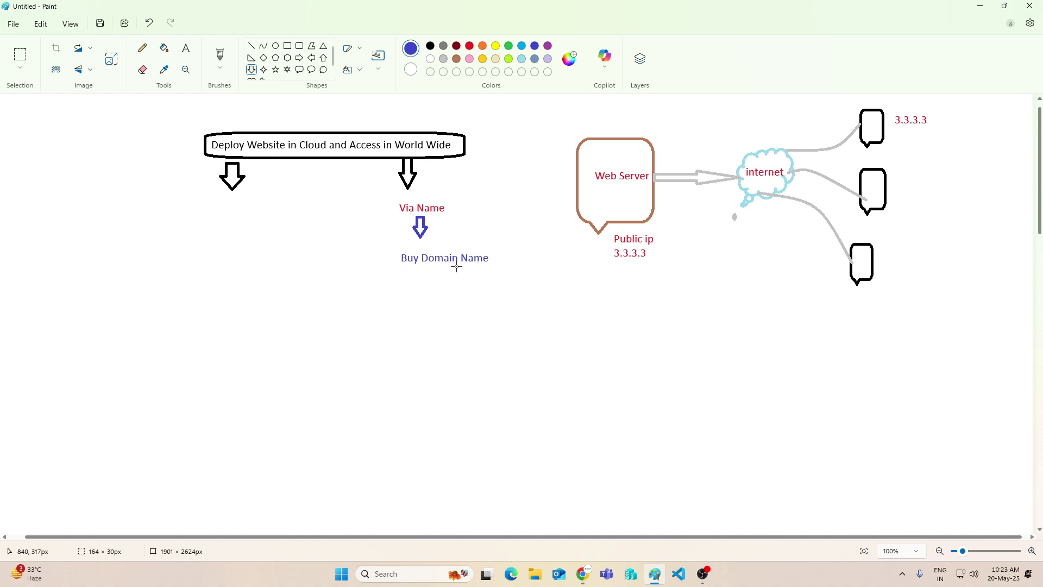
left_click_drag(455, 264, 468, 289)
left_click(431, 46)
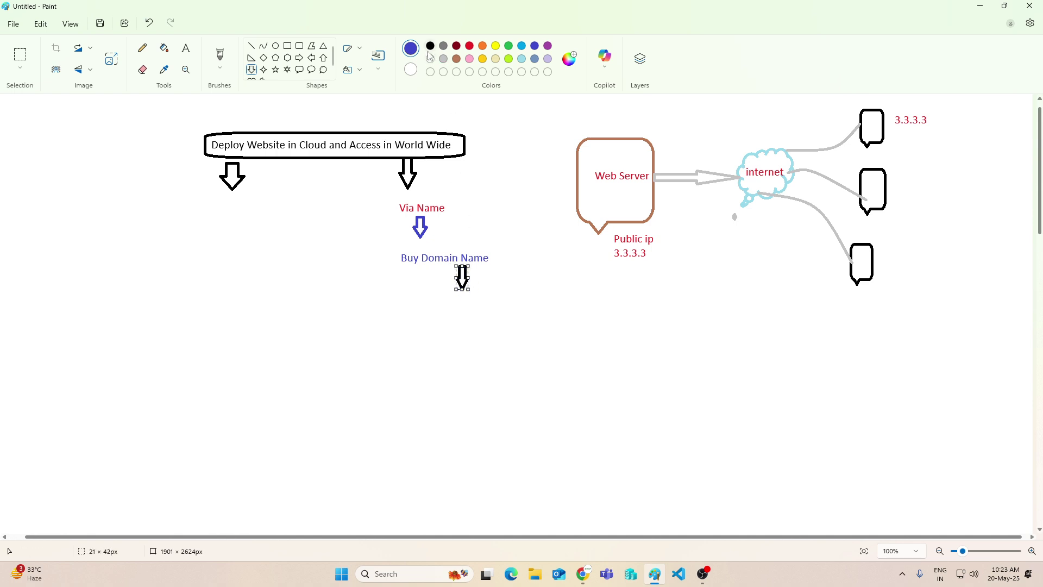
left_click(514, 200)
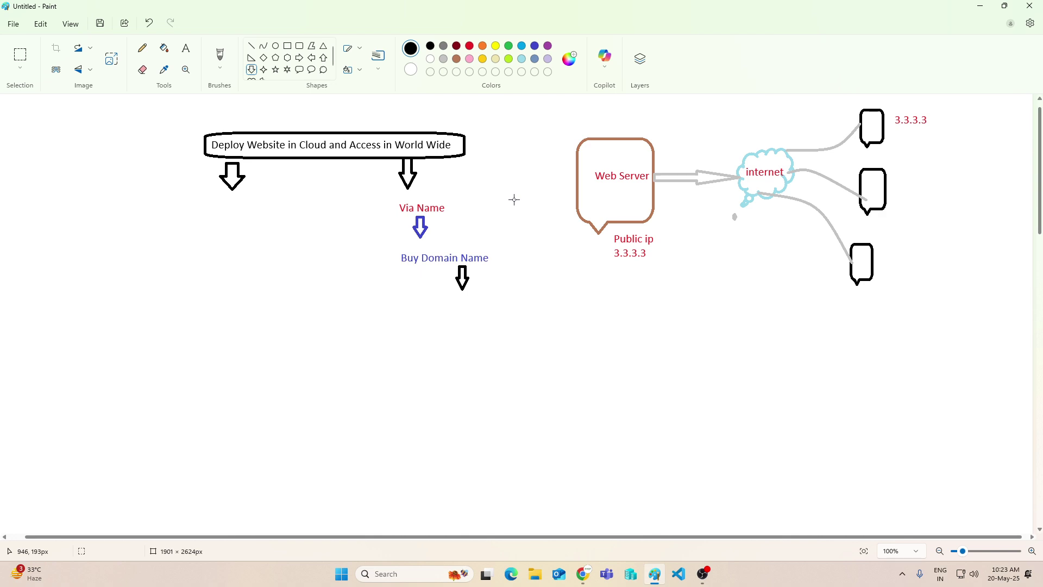
Write 'skillsbharat.com' below the black arrow, then minimize Paint
left_click(186, 48)
left_click(451, 298)
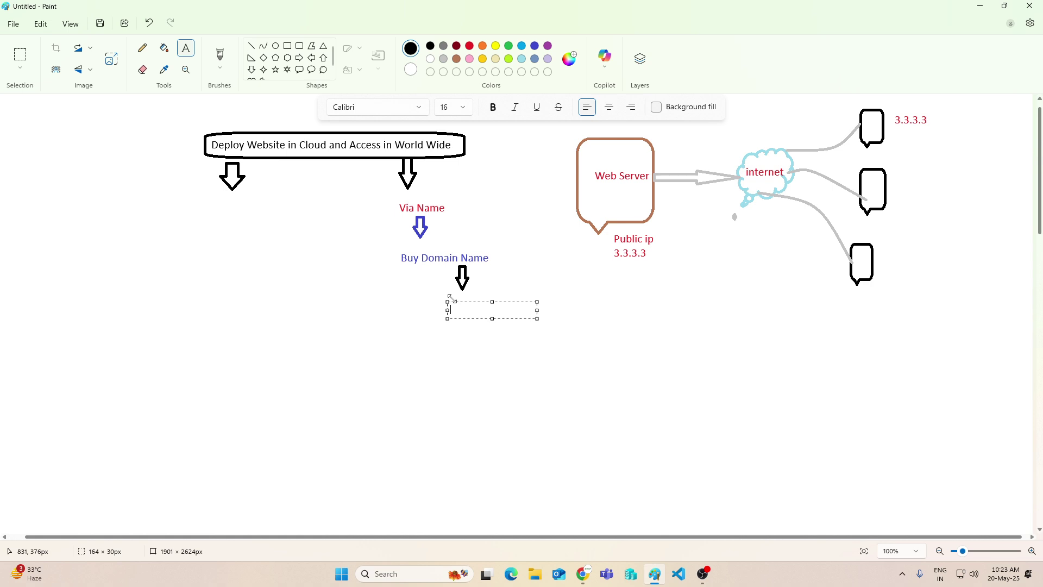
type("skillsbharat.com")
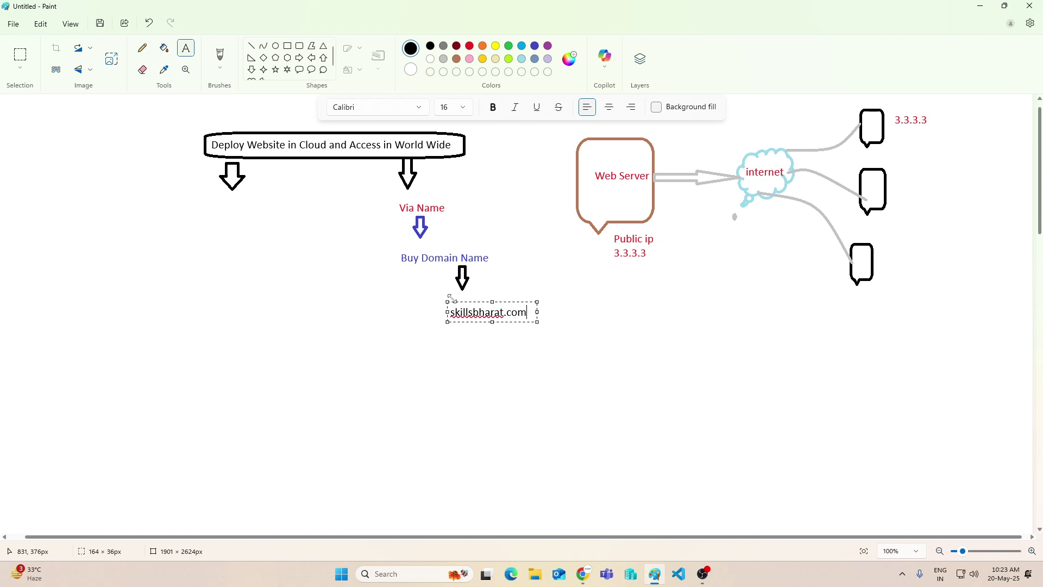
left_click(496, 351)
left_click(984, 11)
Copy the domain name skillsbharat.com from the Hostinger hPanel home, then minimize Chrome
mouse_move(583, 574)
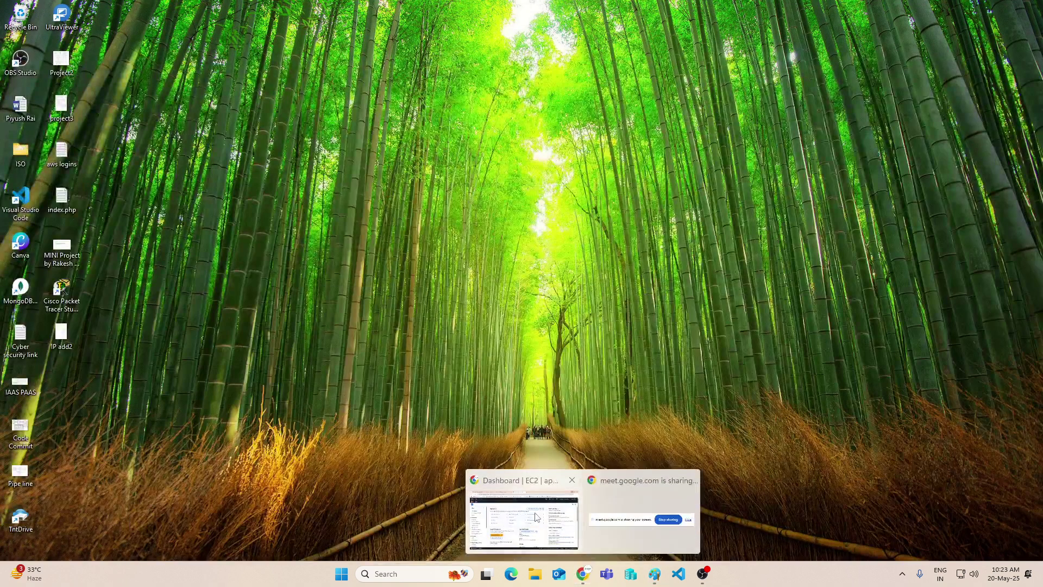
left_click(535, 516)
left_click(321, 11)
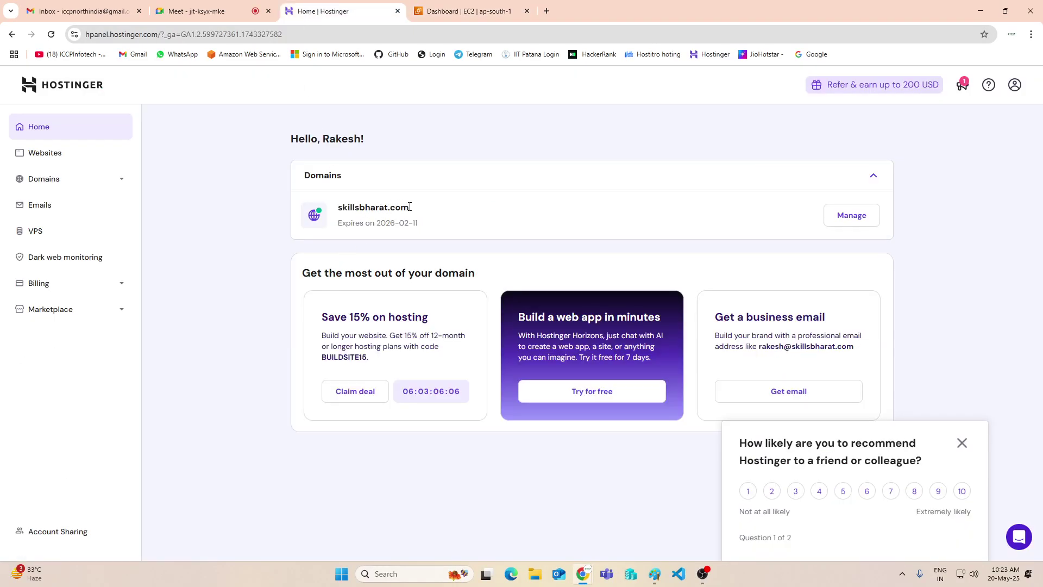
left_click_drag(411, 207, 340, 209)
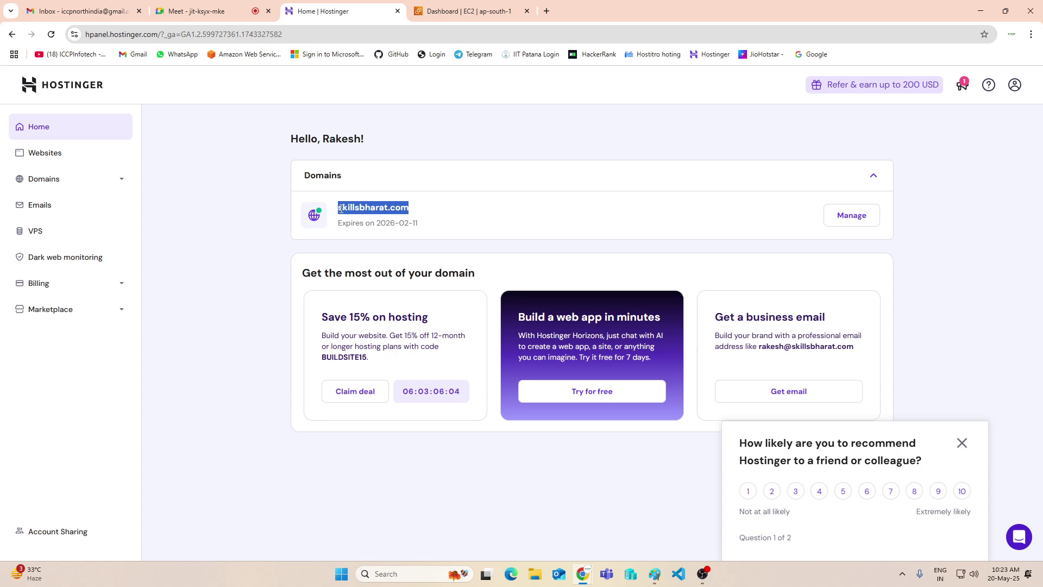
right_click(364, 209)
left_click(385, 216)
left_click(981, 11)
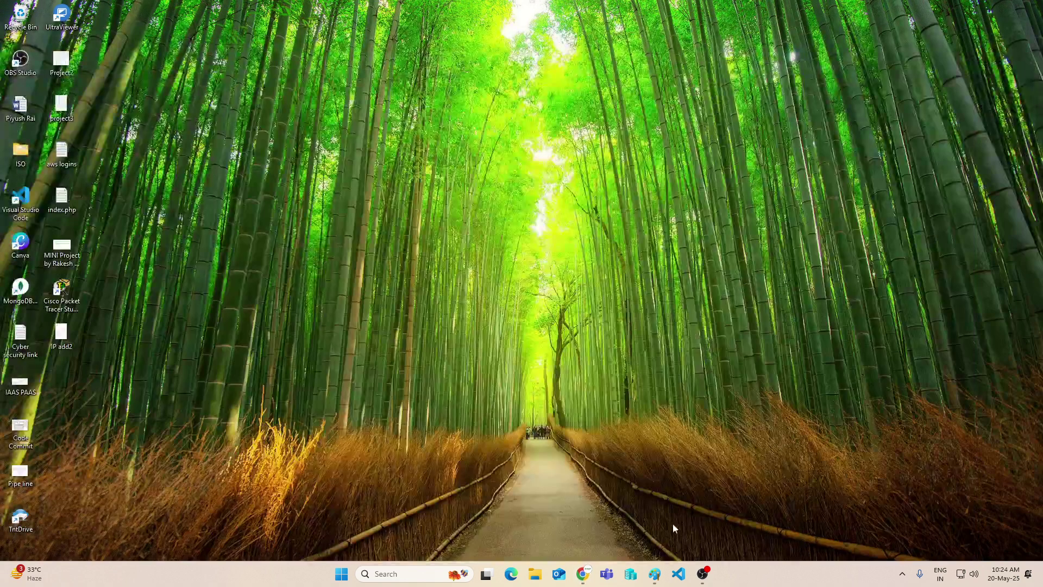
left_click(607, 574)
Paste skillsbharat.com beside each of the three black bubbles
left_click(654, 574)
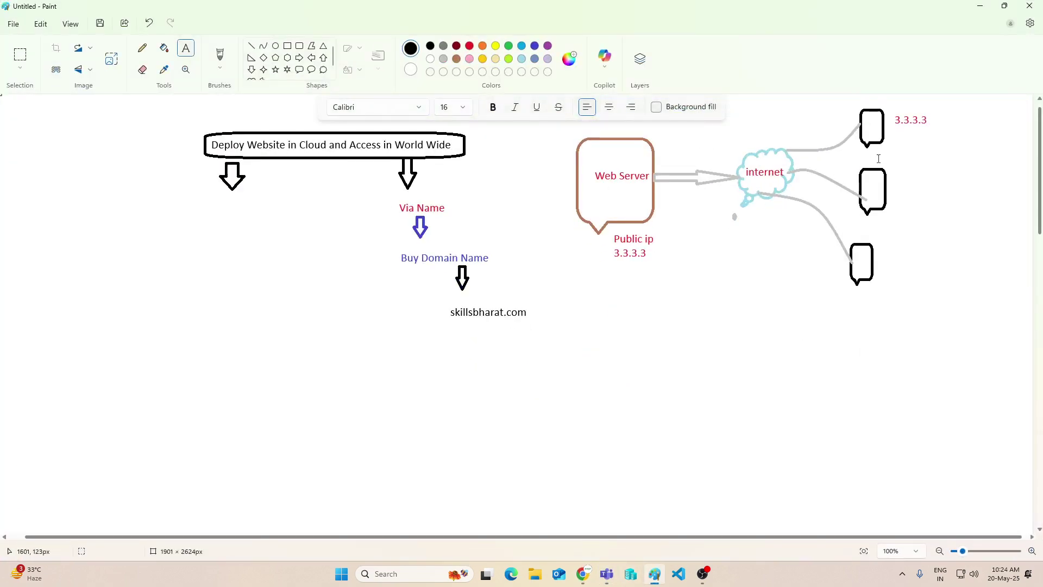
left_click(899, 135)
key("ctrl+v")
left_click(907, 197)
left_click(905, 192)
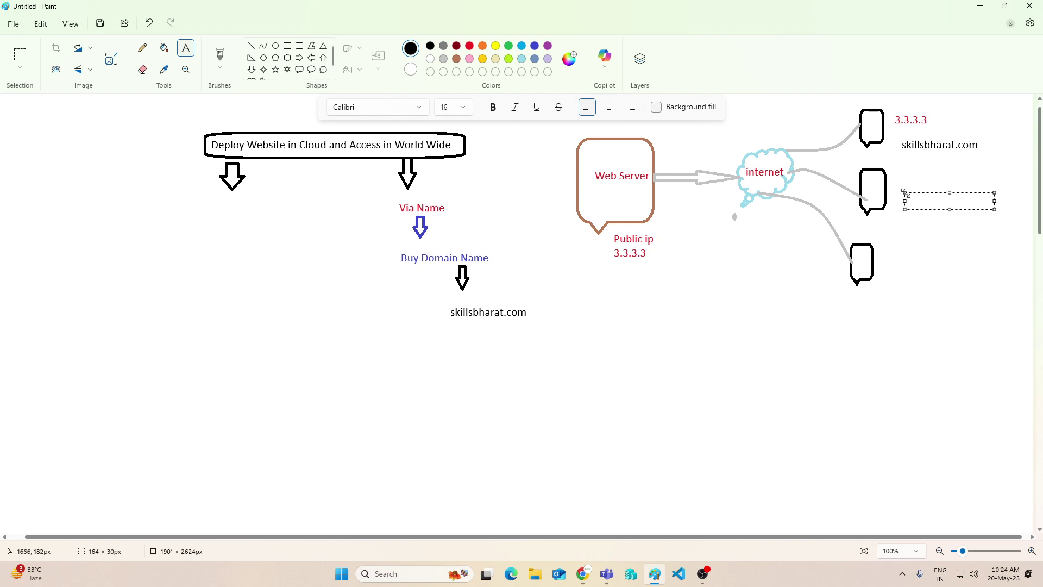
key("ctrl+v")
left_click(886, 261)
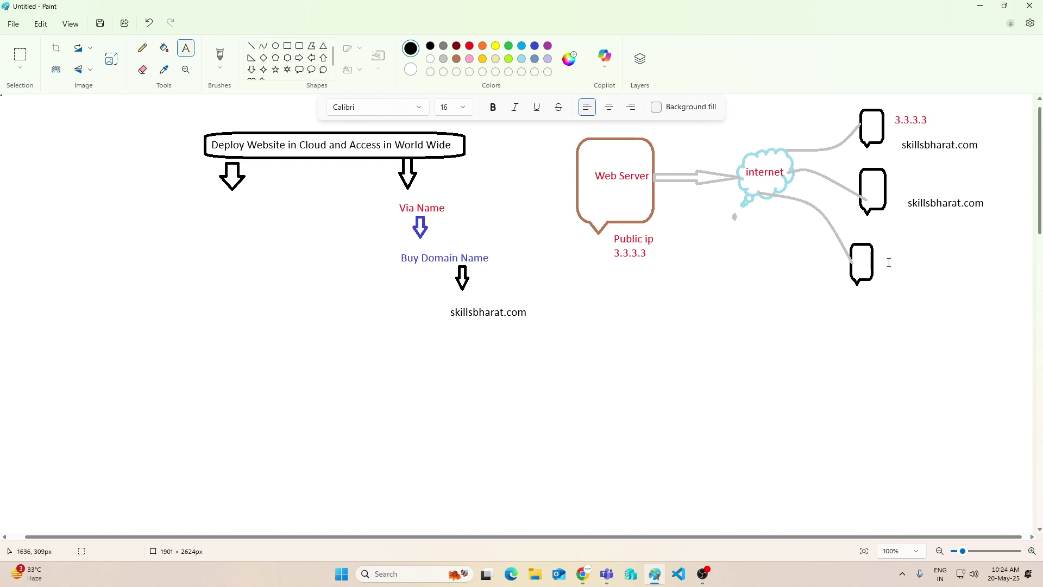
left_click(889, 262)
key("ctrl+v")
left_click(923, 299)
Write '1 :- Create Webserver' and '2:- Register Domain name in AWS Route 53' at the canvas left
scroll(540, 246, "down", 3)
scroll(539, 245, "up", 2)
scroll(539, 246, "up", 1)
left_click(42, 208)
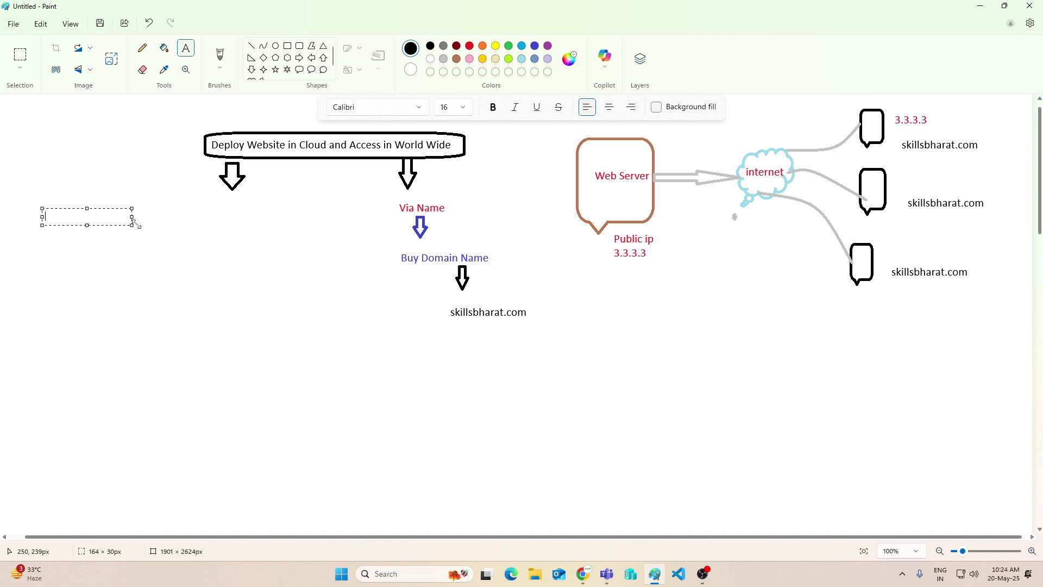
type("1 :- Create Webserver")
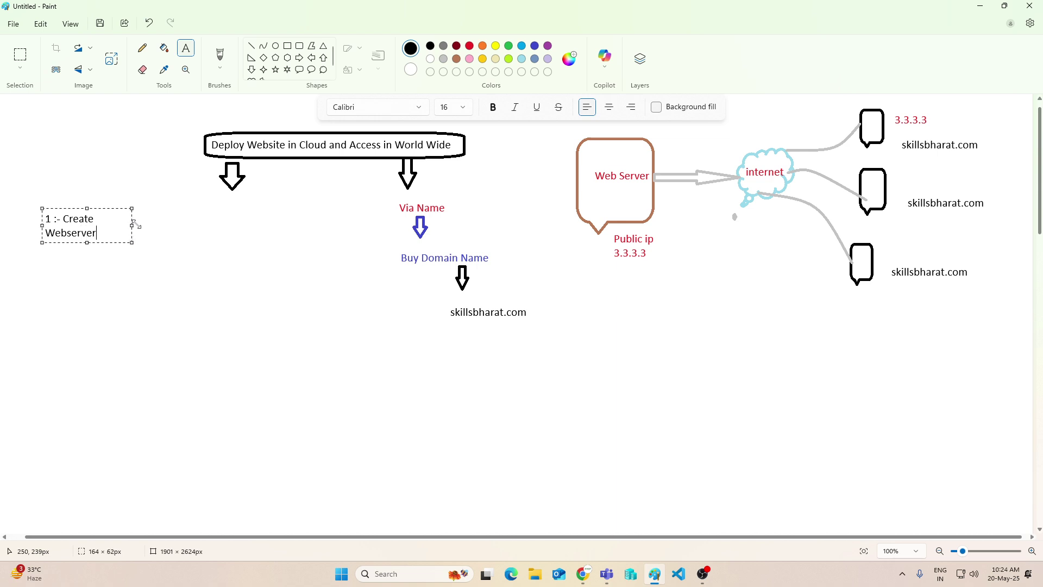
left_click_drag(133, 224, 227, 224)
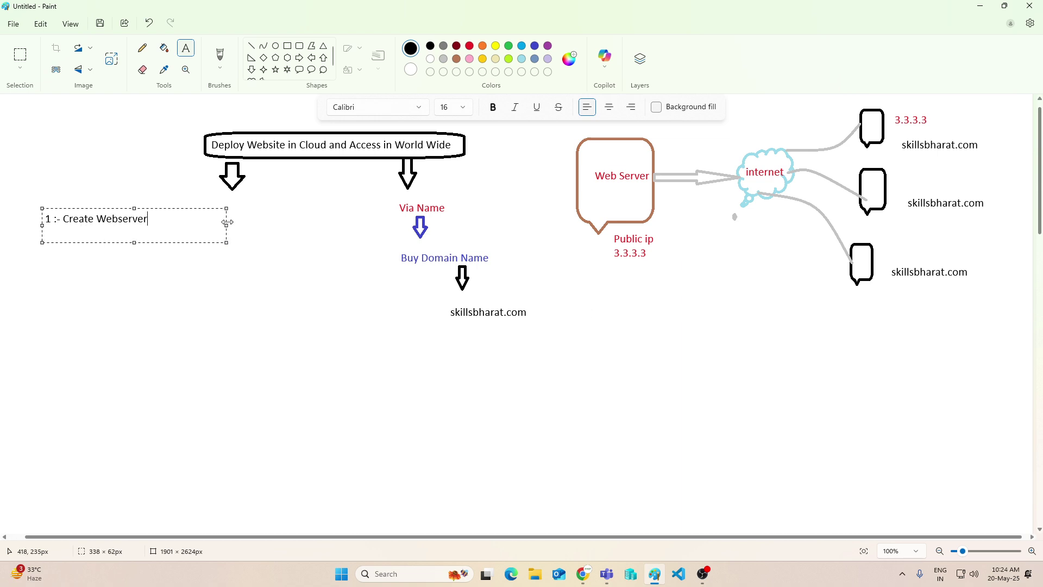
type("2:- Register Domain name in ")
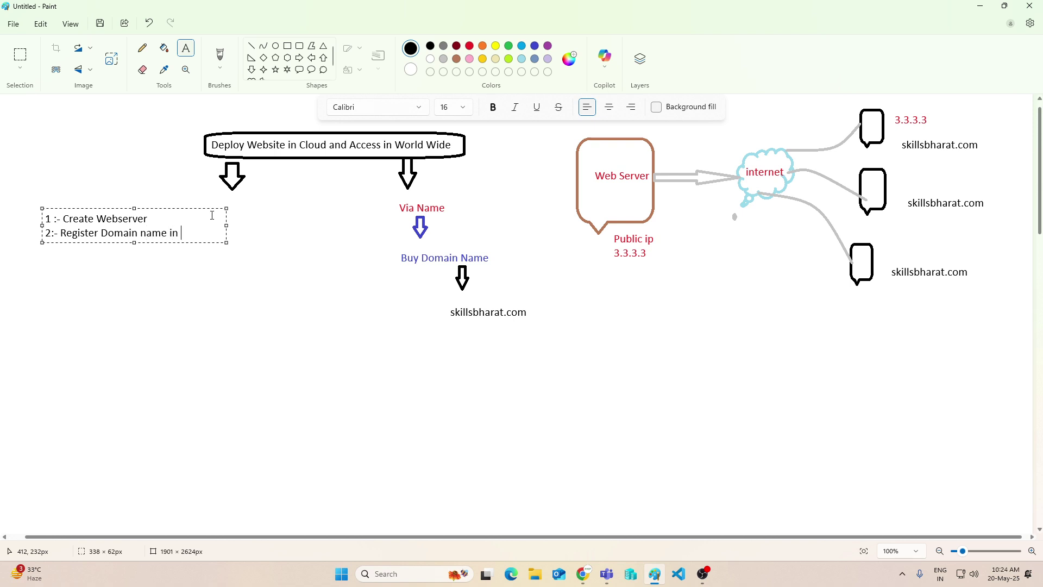
type("AWS Route 53")
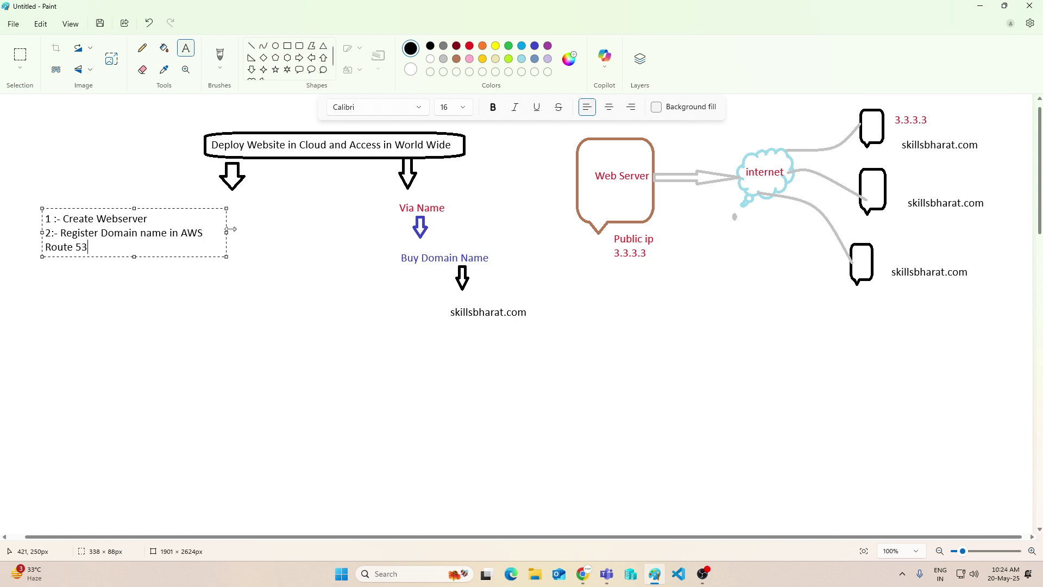
left_click_drag(226, 232, 268, 233)
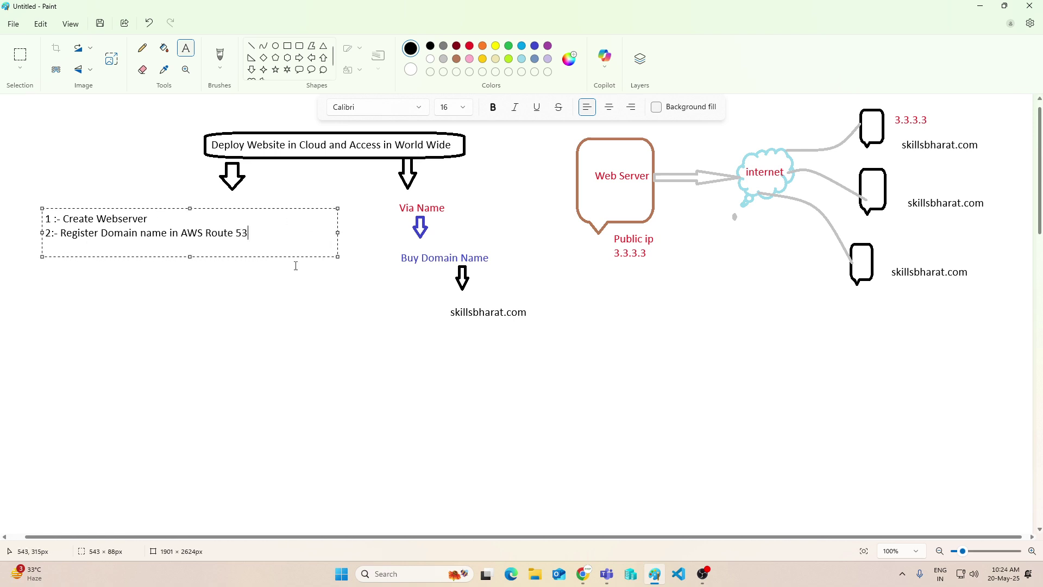
left_click(203, 279)
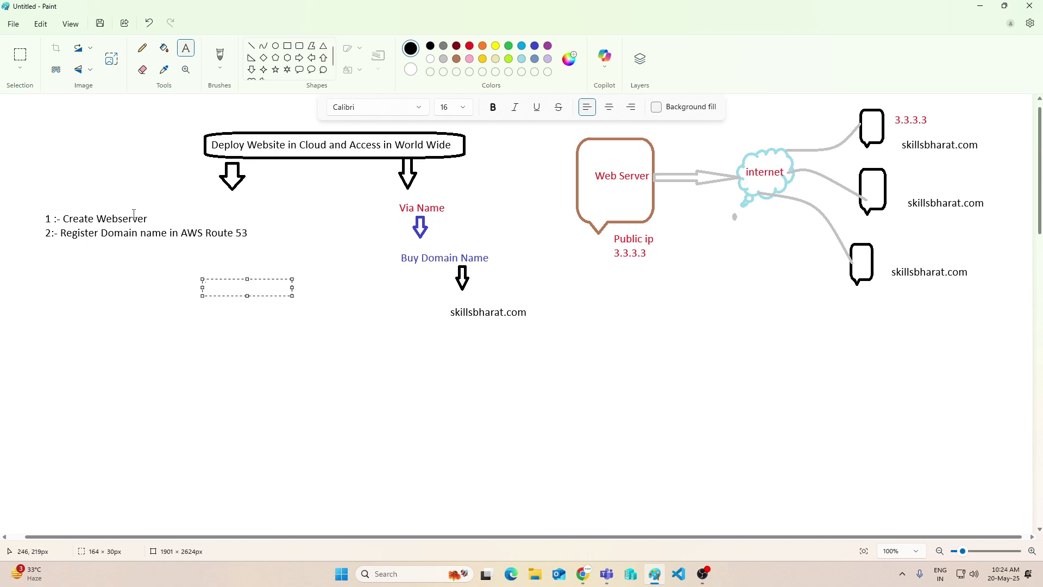
Add the third step '3 :- Create Route53 (DNS) Records' below the list
left_click(46, 247)
left_click_drag(47, 247, 394, 304)
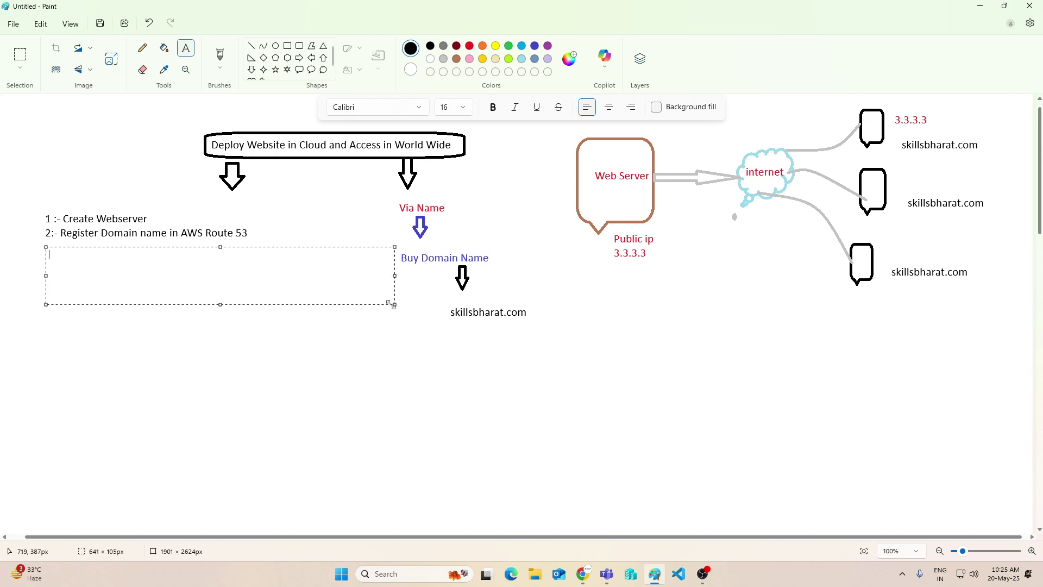
type("3 :- Creat")
key("BackSpace")
key("BackSpace")
type("ate Rou")
key("BackSpace")
type("te")
key("BackSpace")
key("BackSpace")
type("ute")
type("53 ")
type("()")
type("DNS")
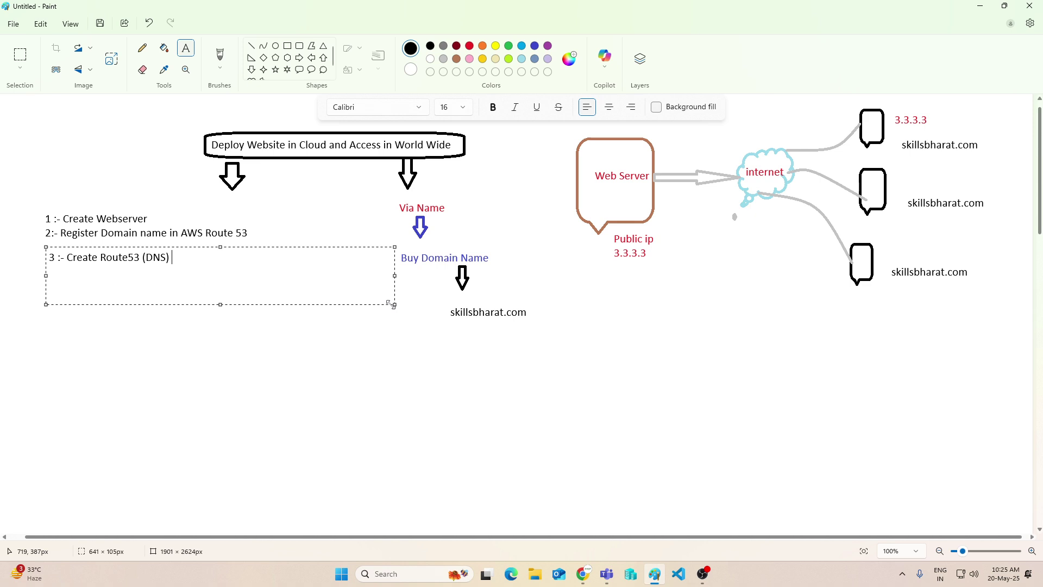
type(" Records")
left_click(267, 341)
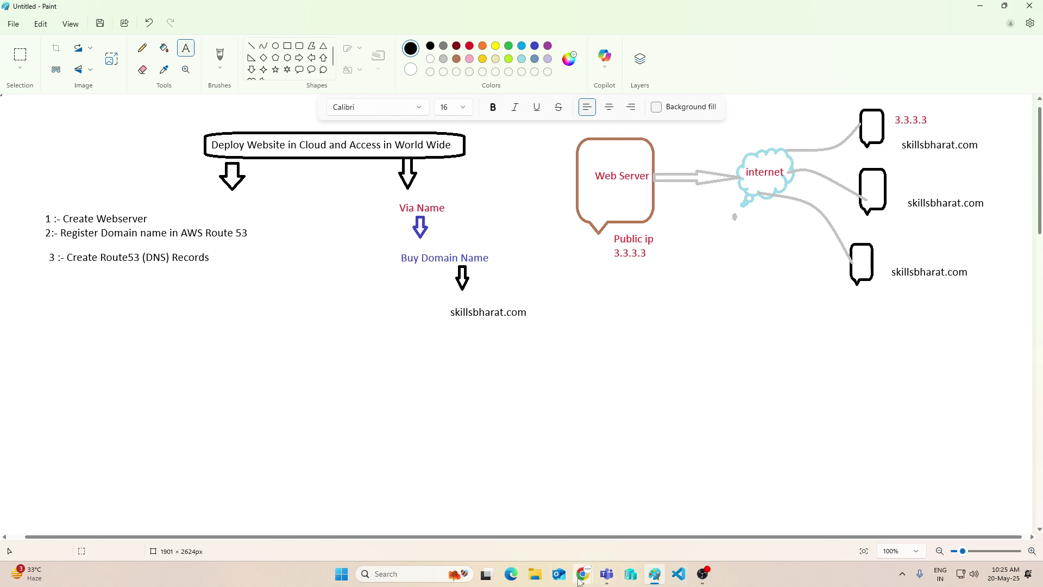
left_click(445, 493)
Search the AWS console for 'route 53' and open the Route 53 service
left_click(525, 517)
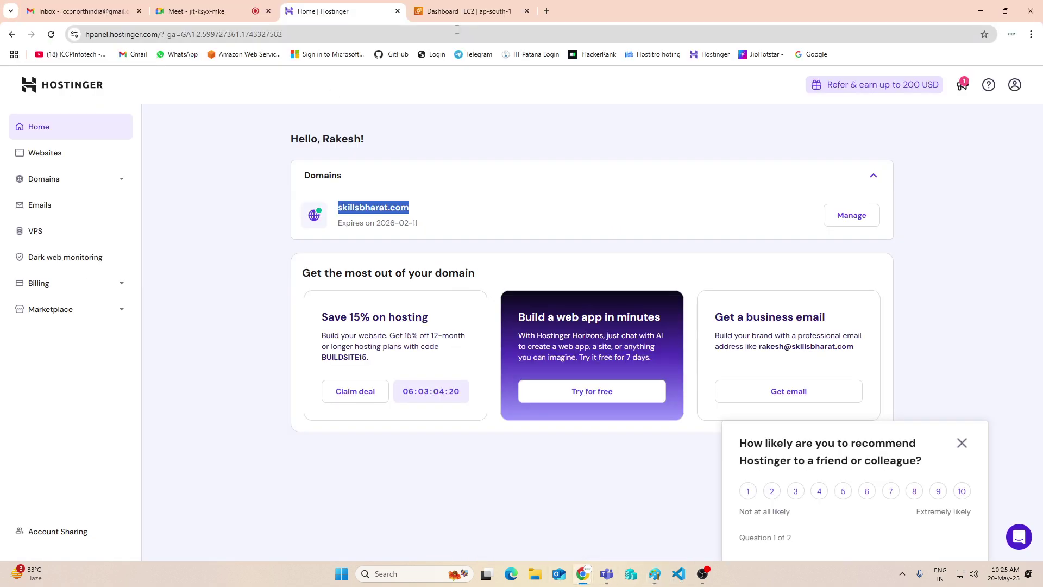
left_click(468, 12)
left_click(139, 76)
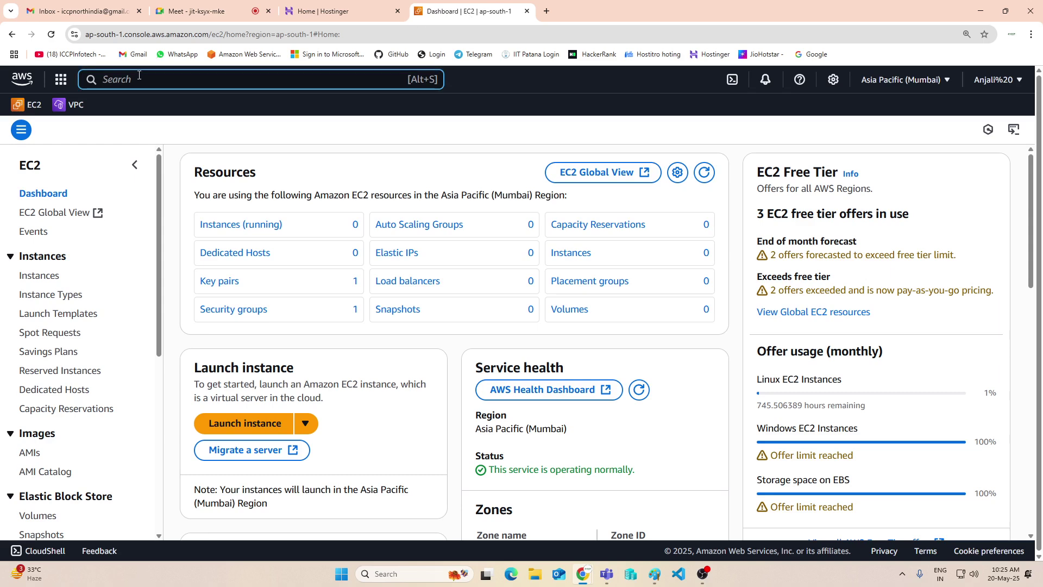
type("route 53")
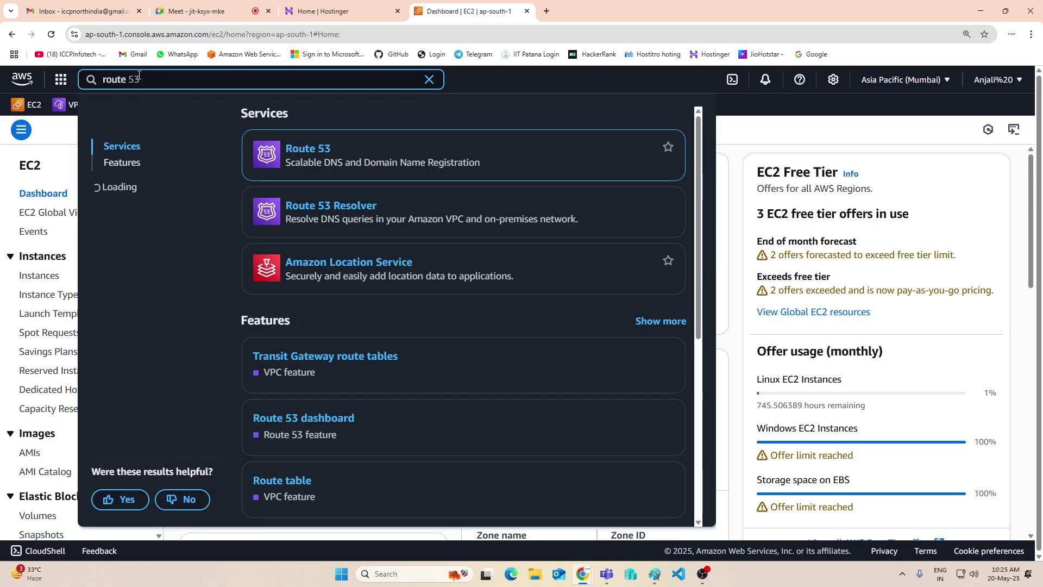
left_click(318, 150)
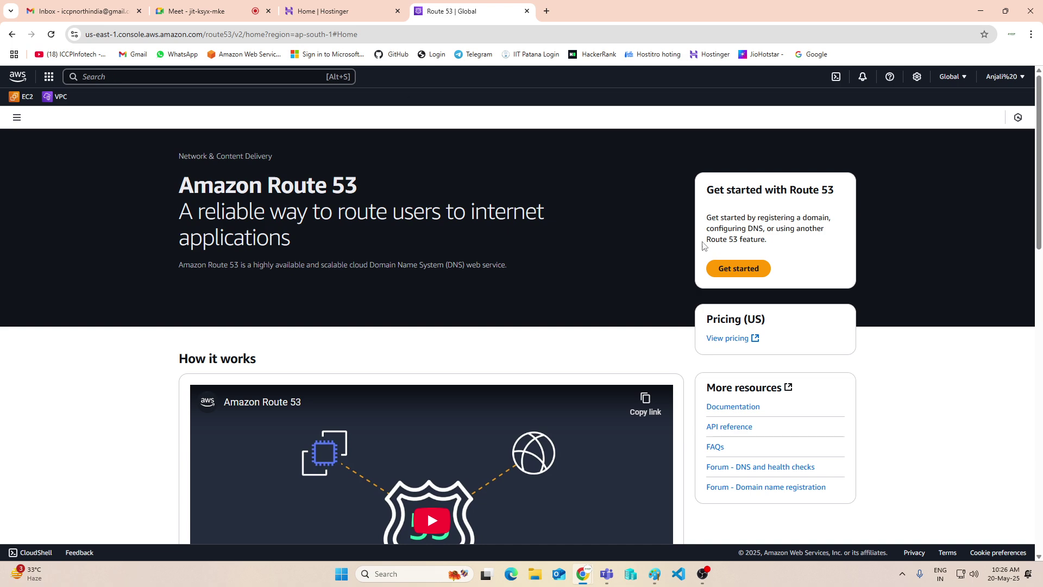
left_click(18, 121)
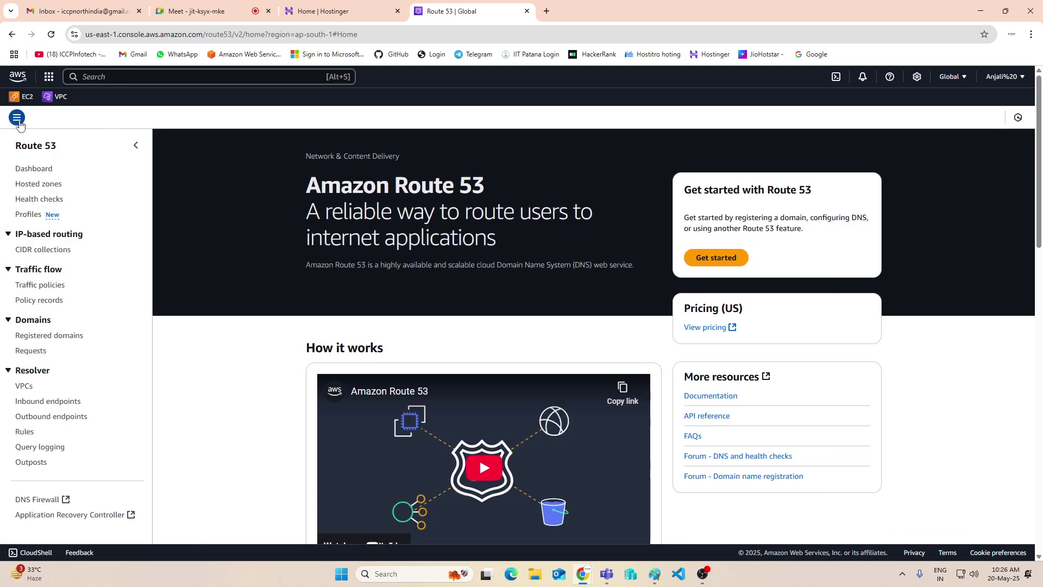
Check availability of the domain 'indiaiccp' in Route 53's Register domain search
left_click(33, 168)
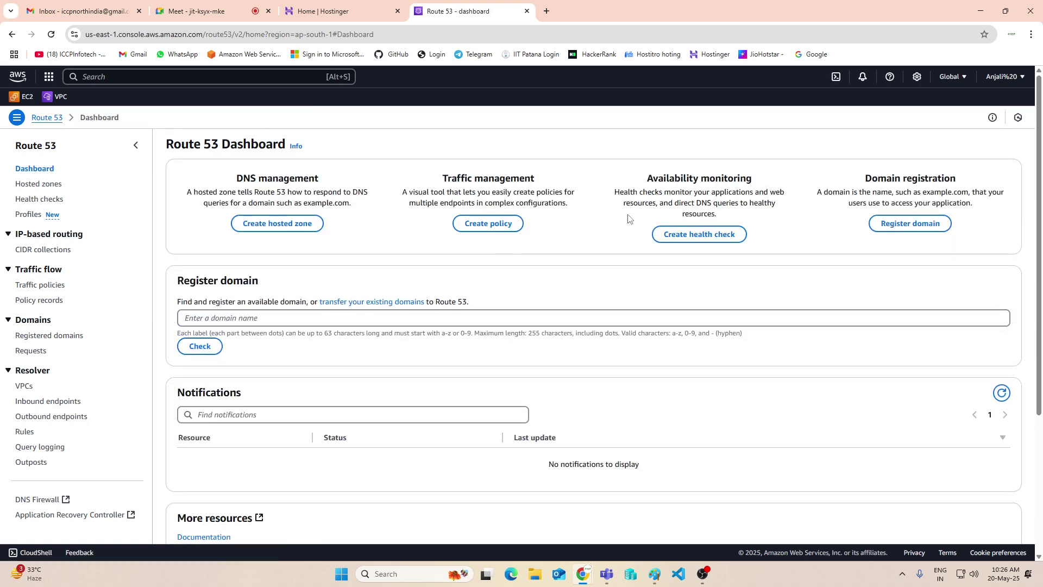
left_click(911, 227)
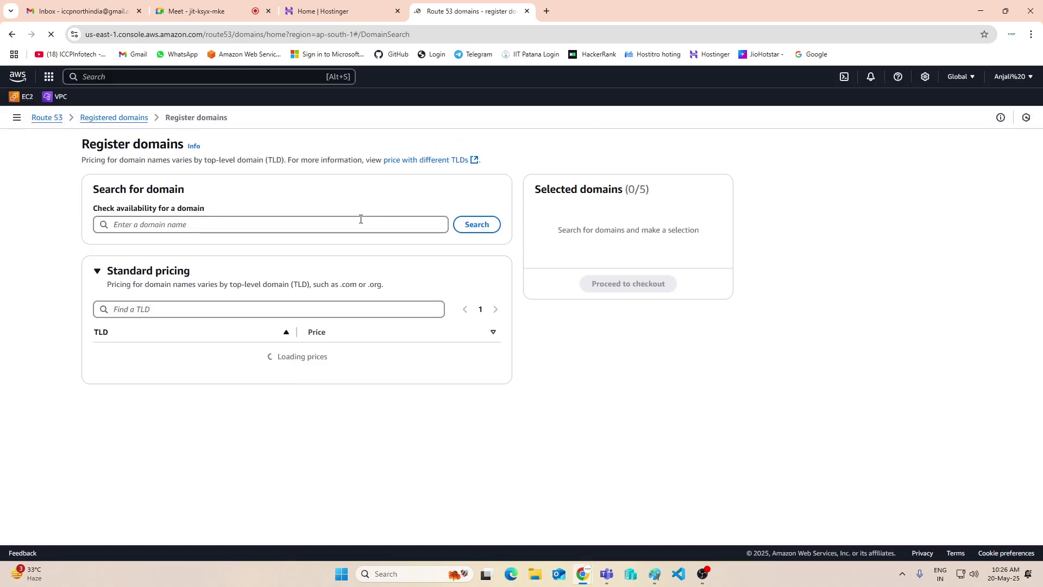
left_click(361, 219)
type("ind")
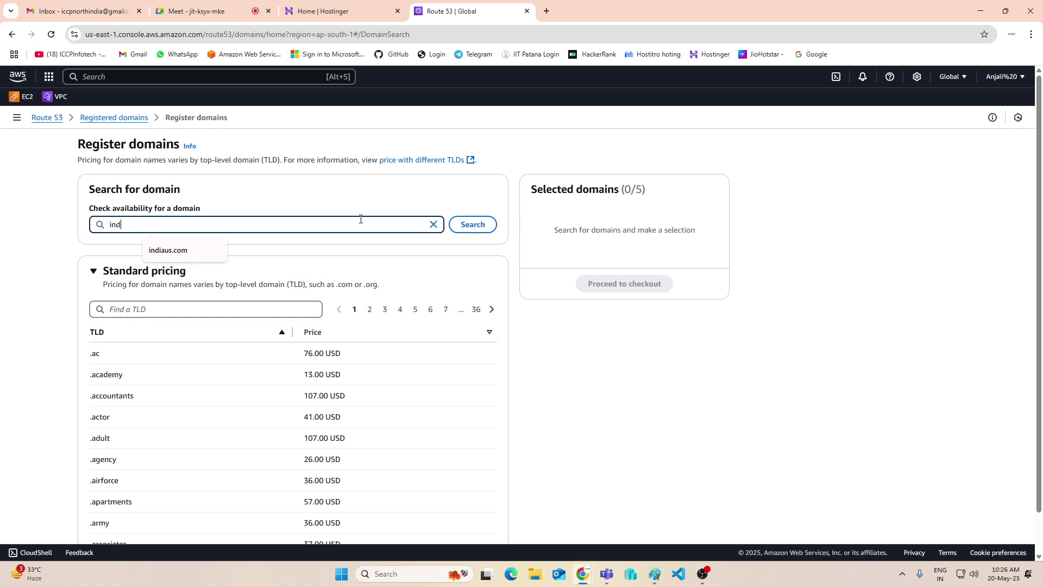
type("iaiccp")
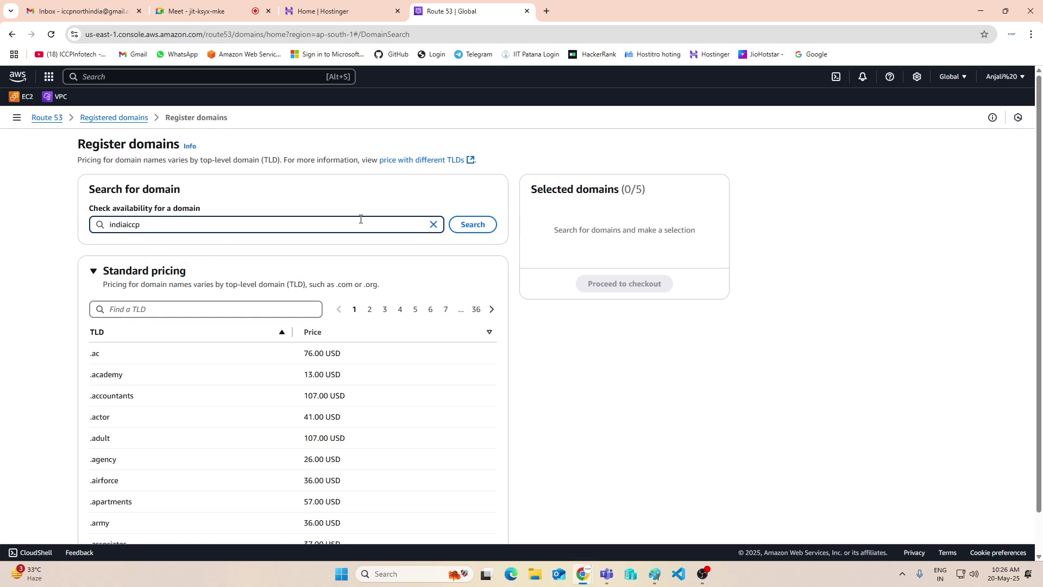
key("Return")
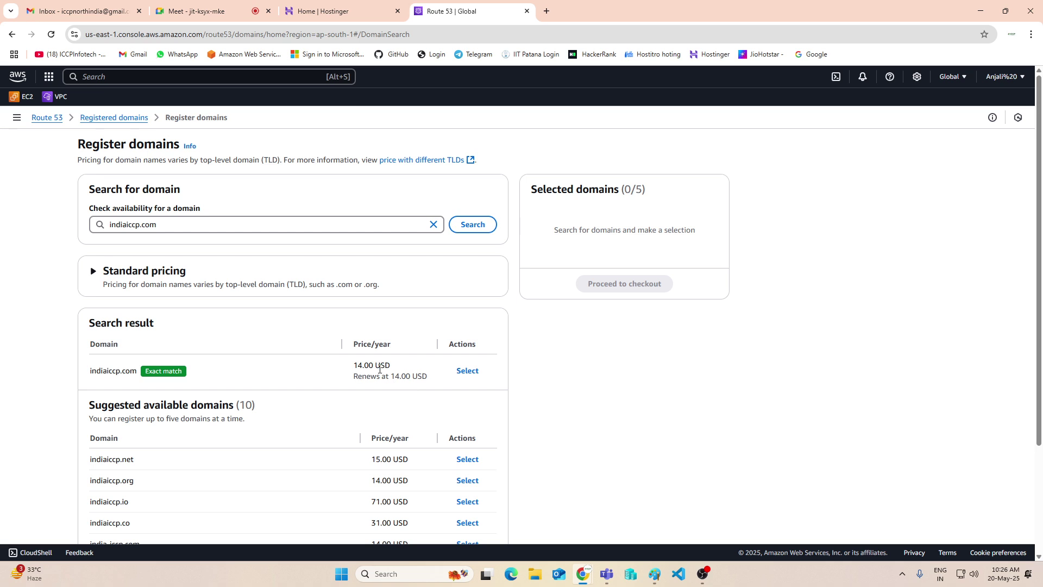
scroll(357, 375, "down", 2)
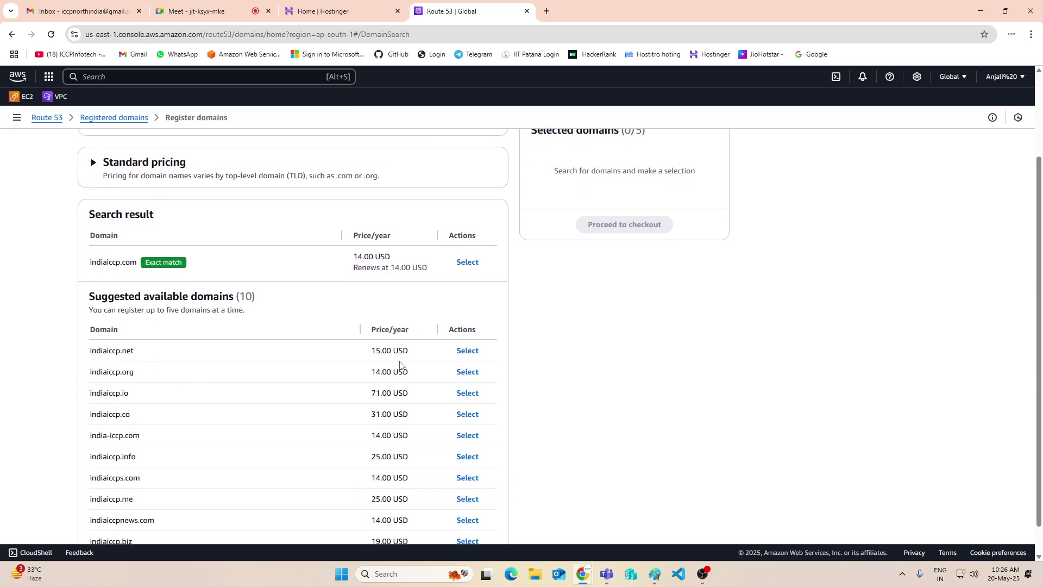
scroll(399, 366, "down", 1)
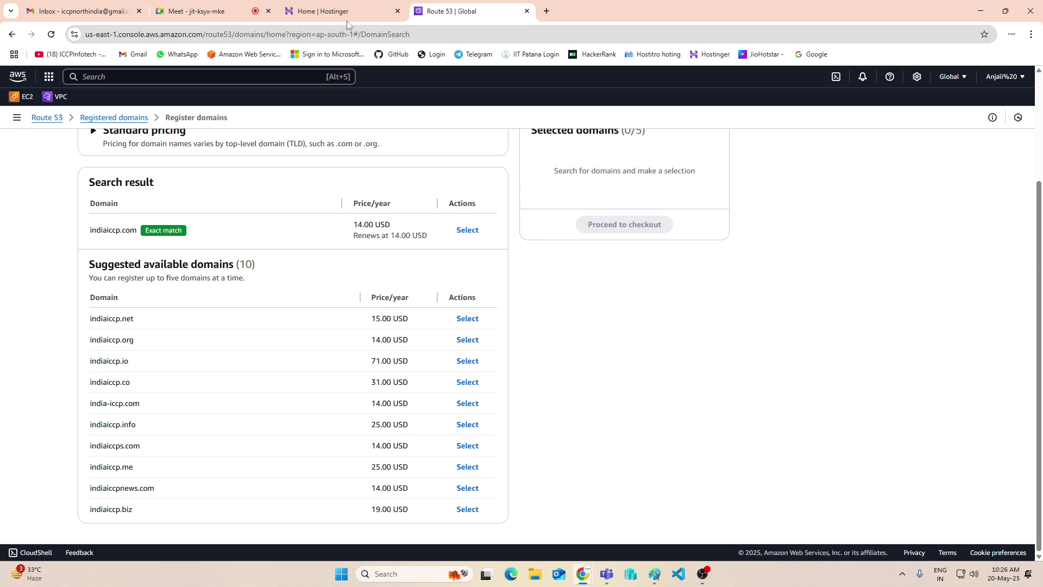
Glance at the Gmail and Hostinger tabs, then return to Route 53's Registered domains list
mouse_move(353, 21)
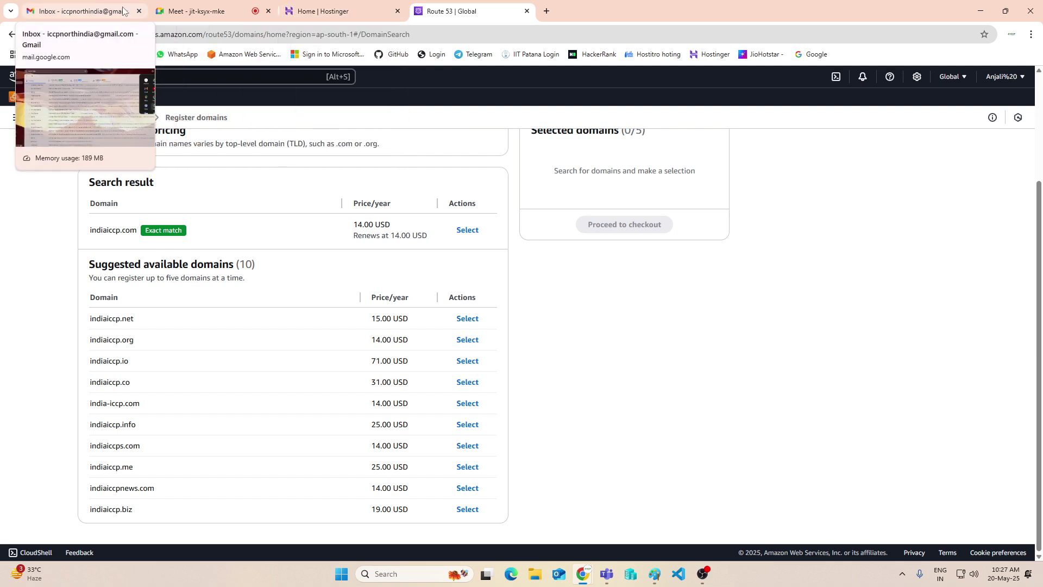
left_click(90, 20)
left_click(332, 12)
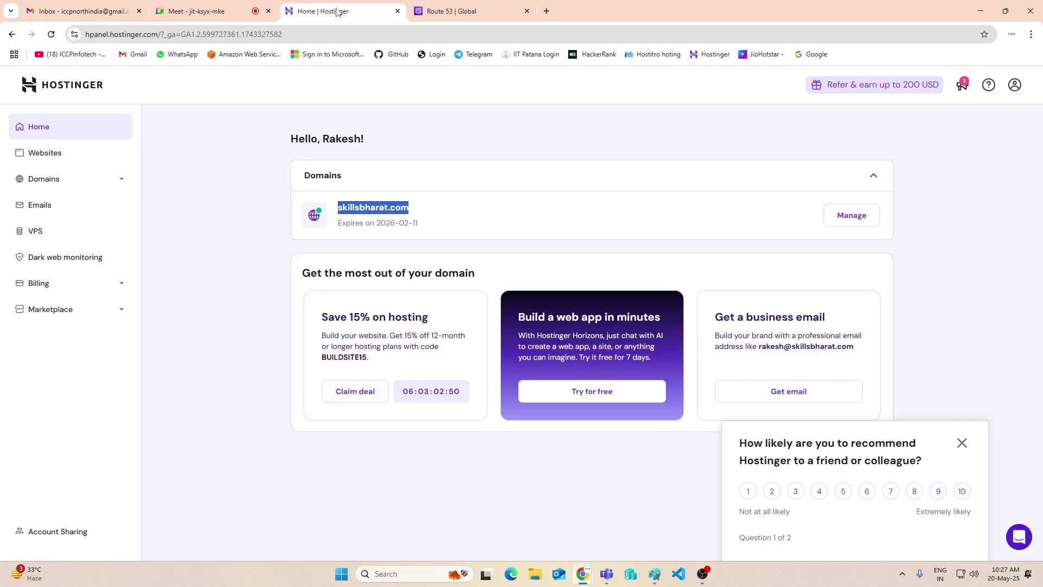
left_click(467, 15)
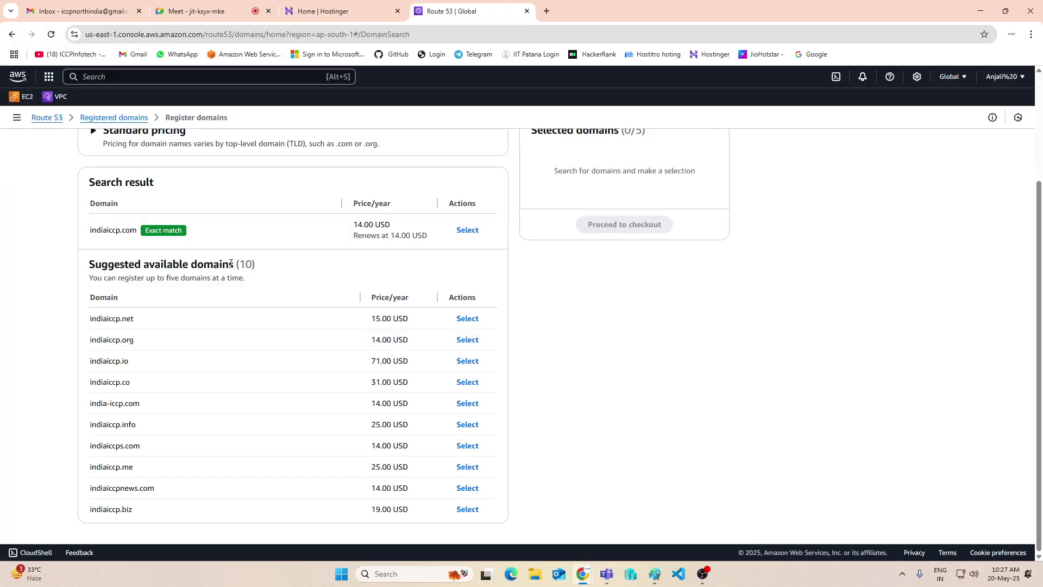
scroll(354, 201, "up", 3)
left_click(39, 117)
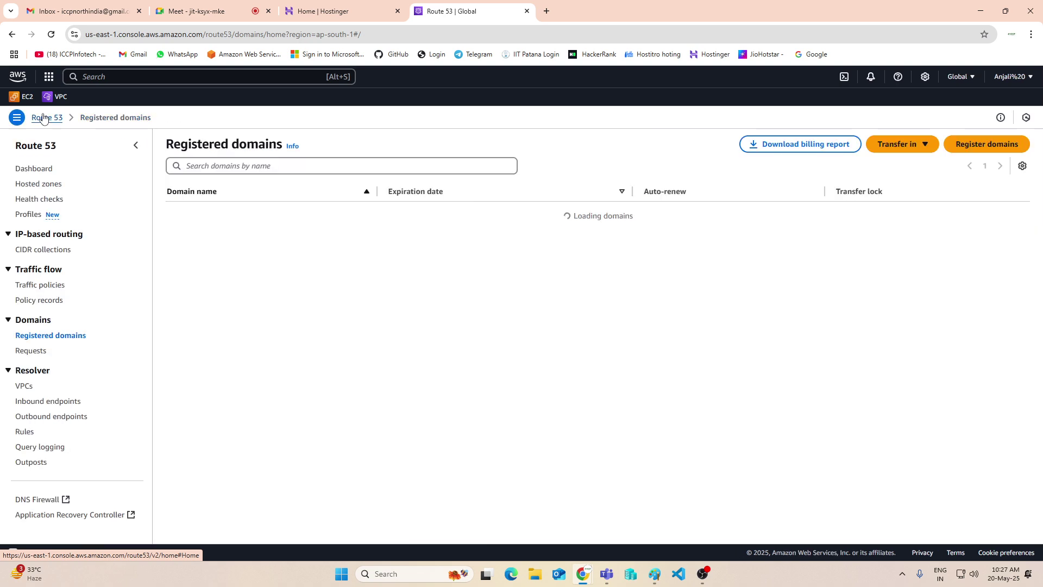
Create a public Route 53 hosted zone for skillsbharat.com and highlight its NS record
left_click(25, 169)
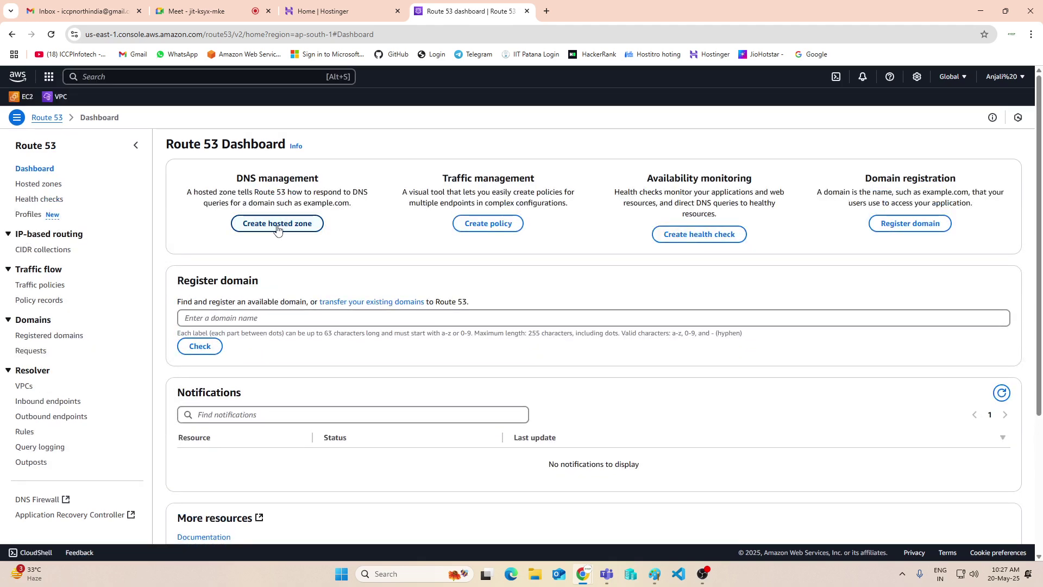
left_click(278, 225)
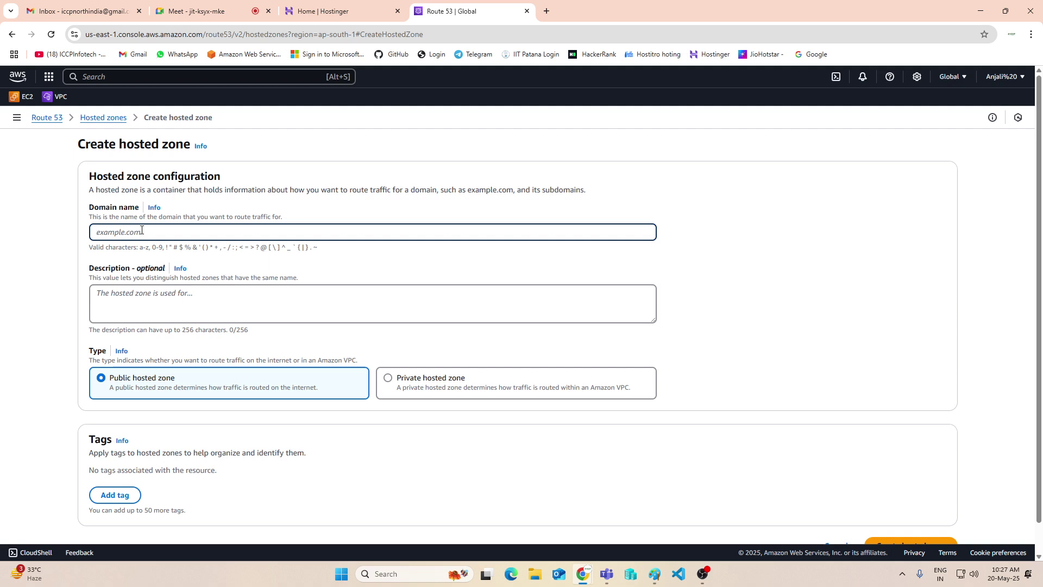
type("skillsbharat.com")
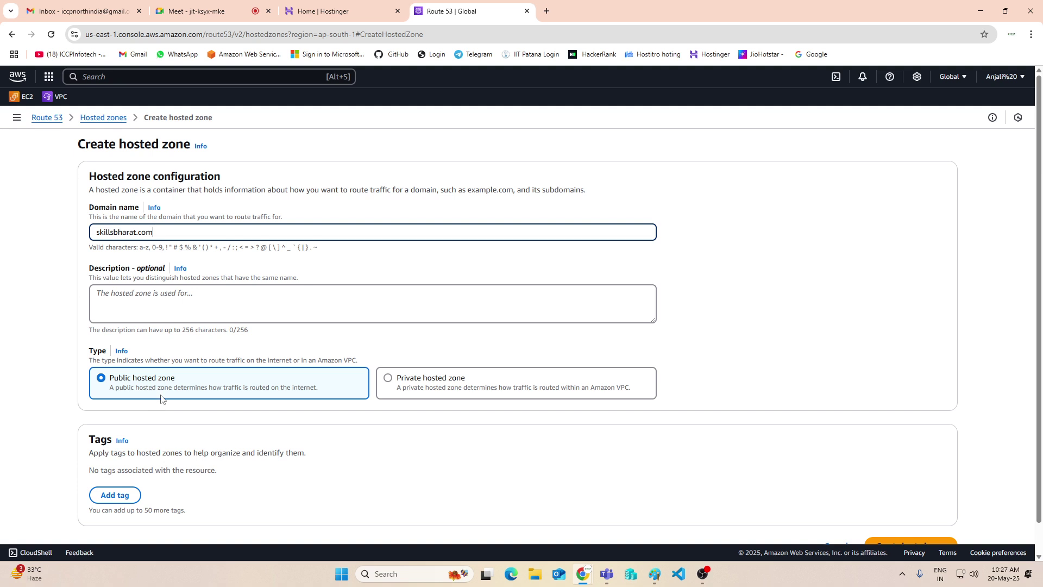
scroll(163, 400, "down", 1)
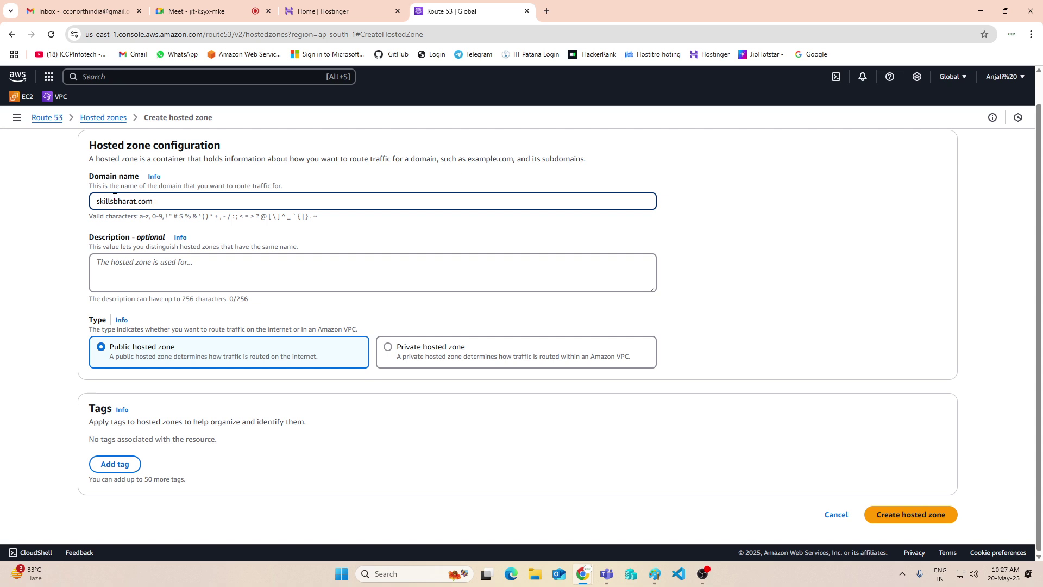
left_click(438, 352)
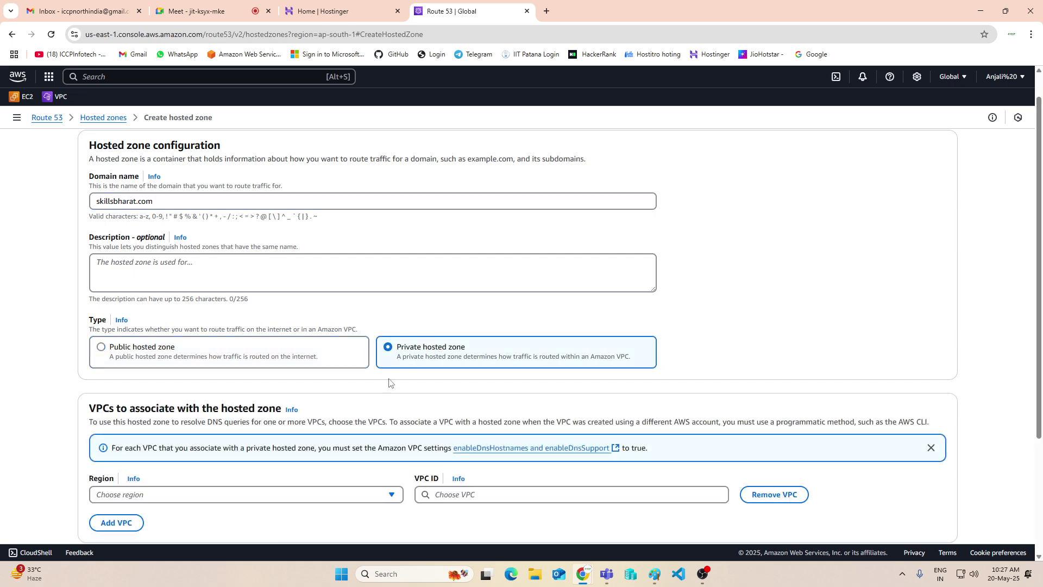
scroll(155, 439, "down", 2)
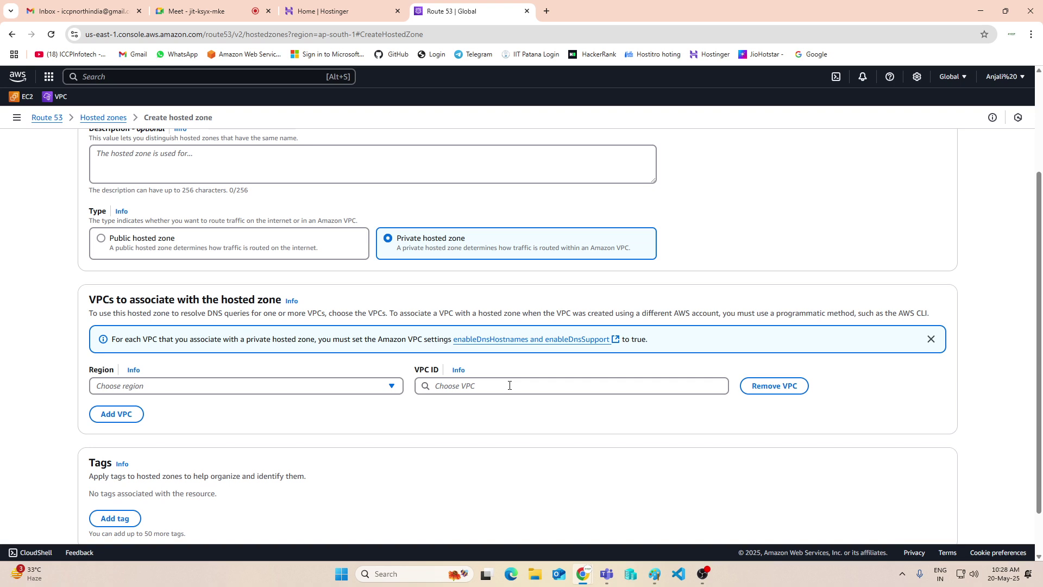
left_click(100, 239)
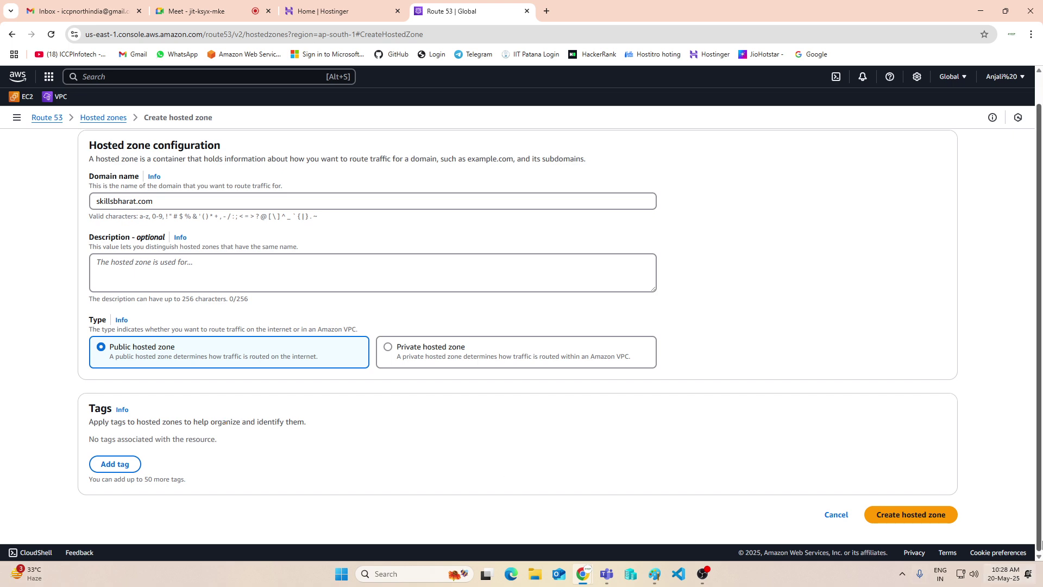
left_click(918, 517)
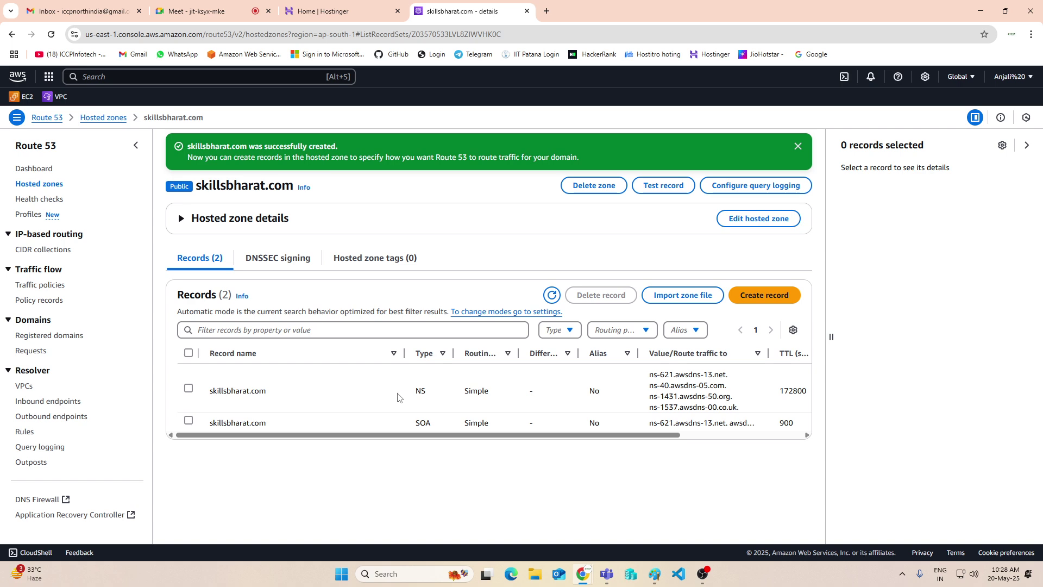
left_click_drag(401, 398, 440, 425)
Highlight the NS record and its four name-server values, then switch to the Hostinger tab
left_click_drag(408, 390, 432, 429)
left_click_drag(647, 378, 750, 413)
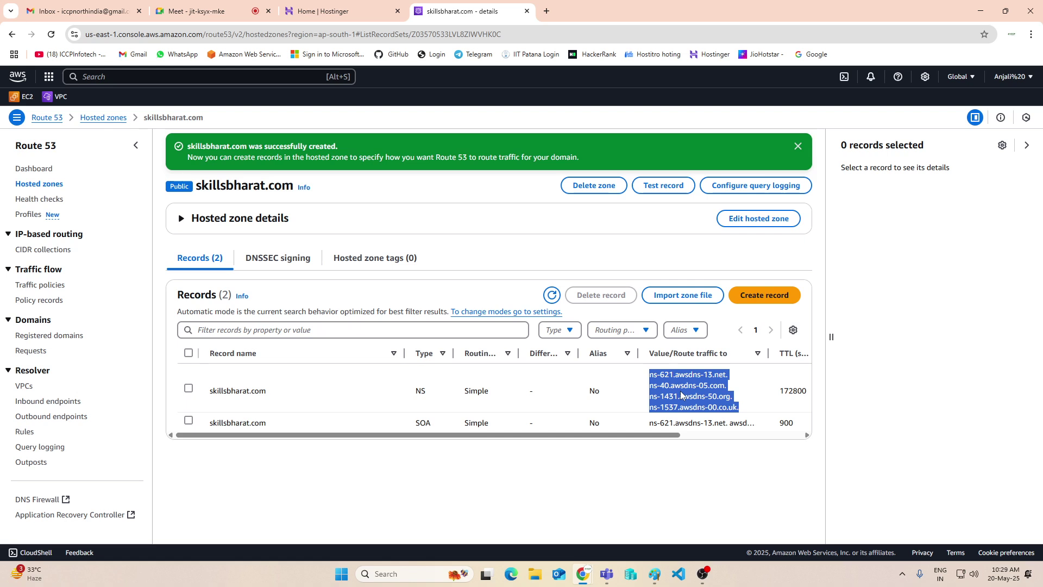
left_click(630, 377)
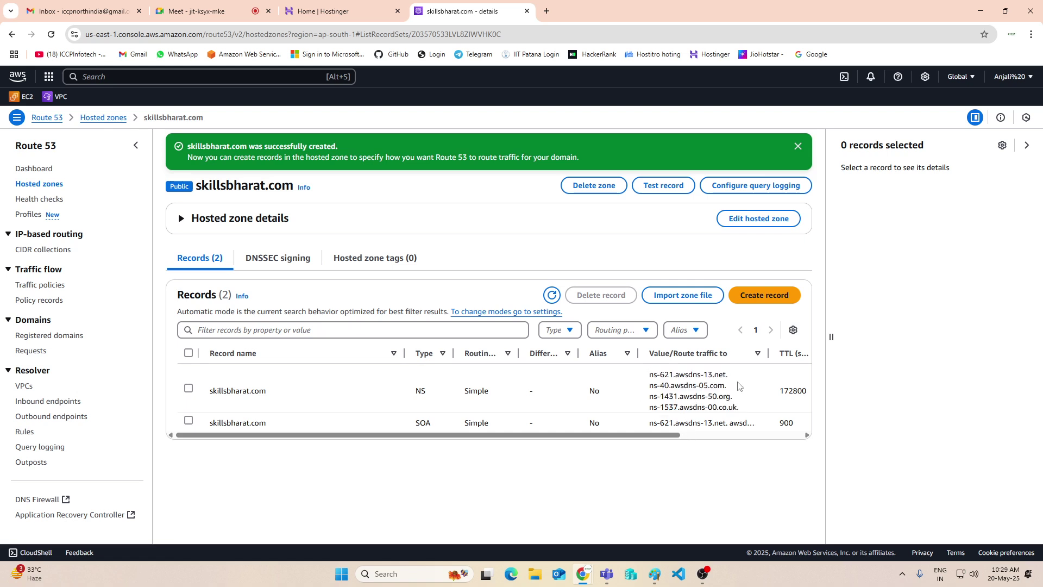
left_click(347, 10)
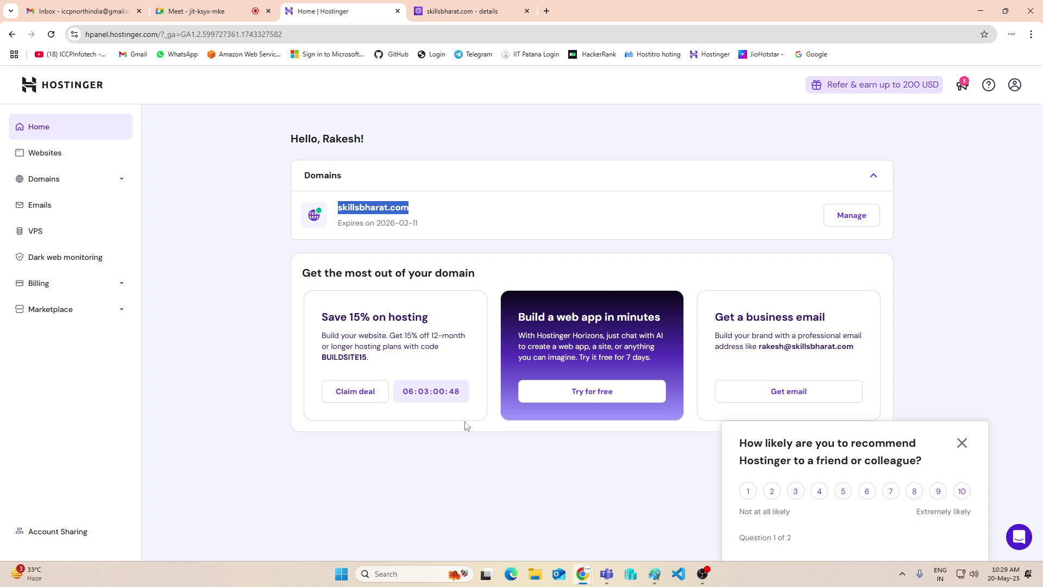
Open skillsbharat.com's DNS / Nameservers settings in Hostinger and choose Change nameservers
left_click(835, 219)
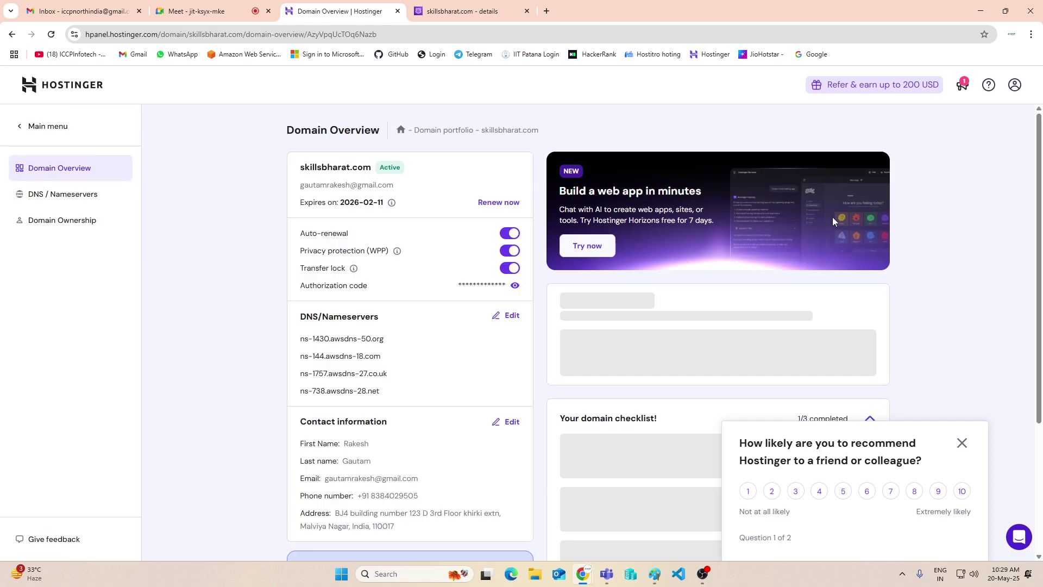
left_click(87, 200)
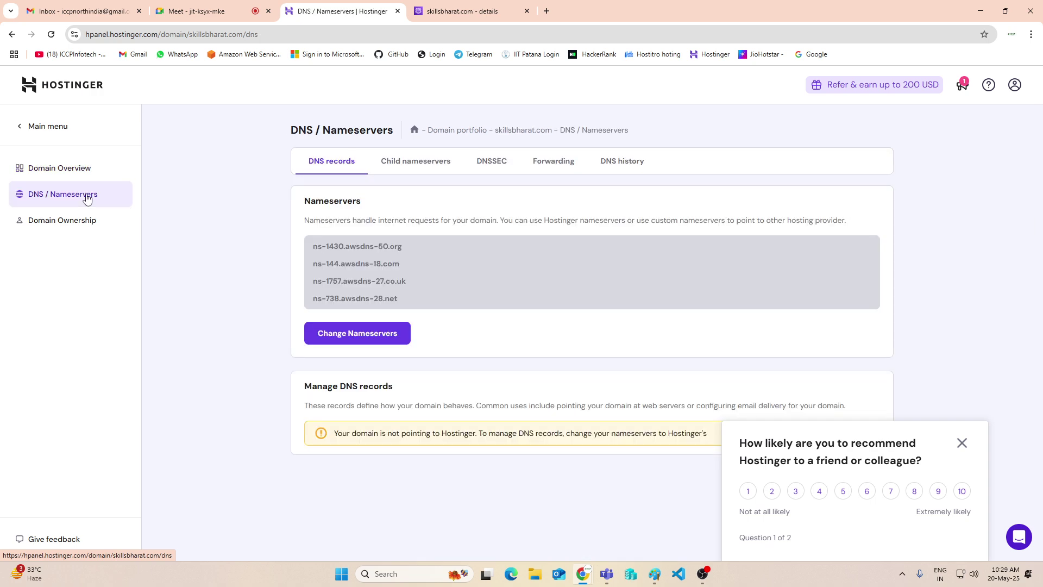
left_click(378, 332)
scroll(378, 331, "down", 3)
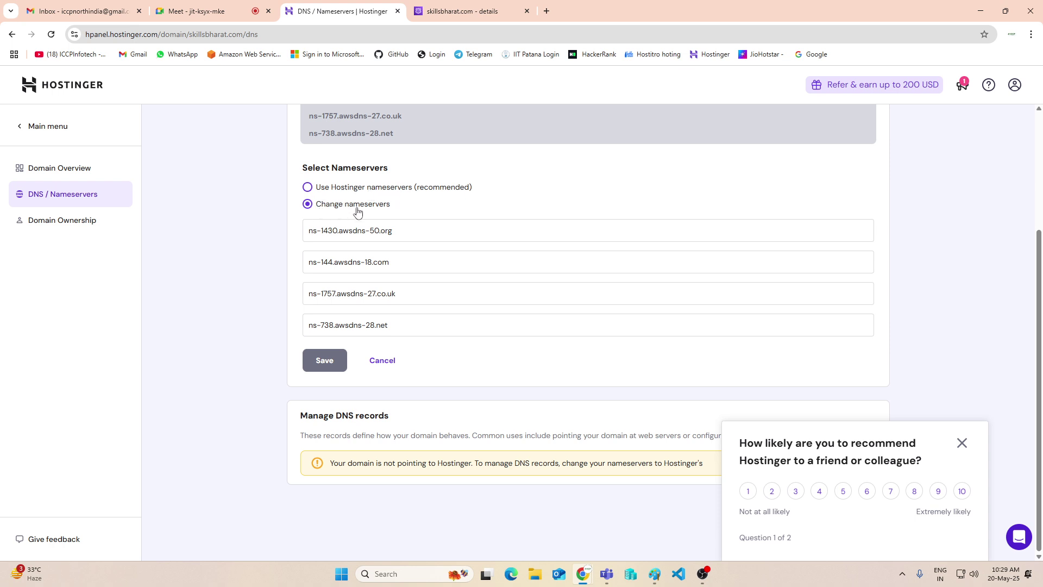
left_click_drag(405, 230, 306, 233)
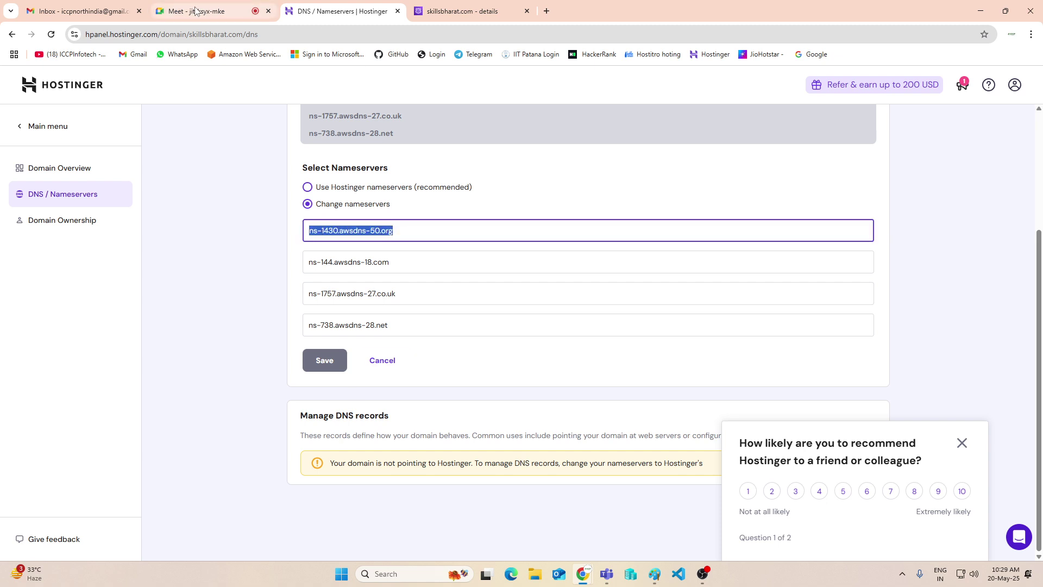
Copy ns-621.awsdns-13.net from Route 53 into the first nameserver field
left_click(468, 15)
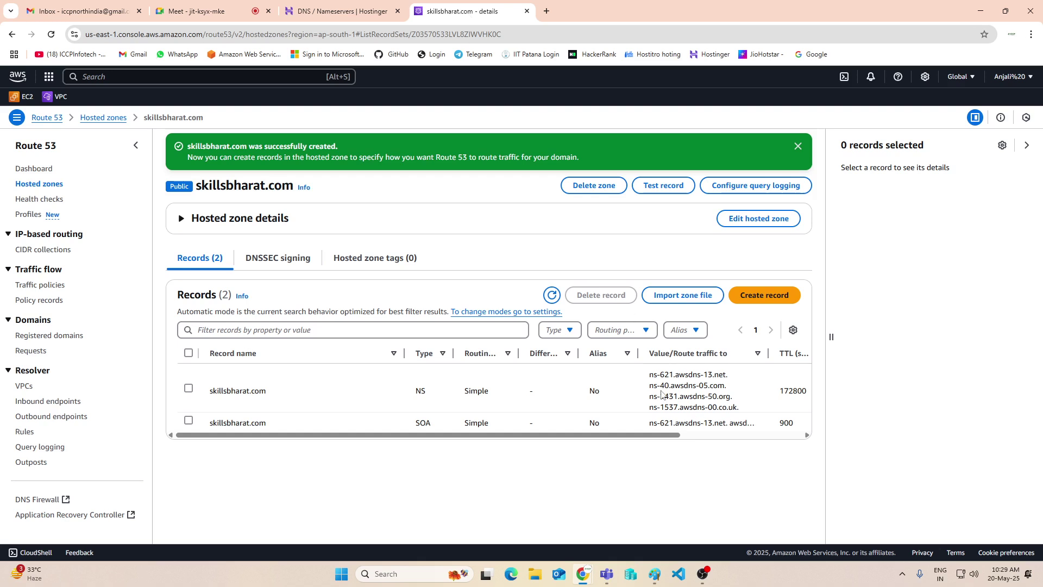
left_click_drag(647, 377, 727, 375)
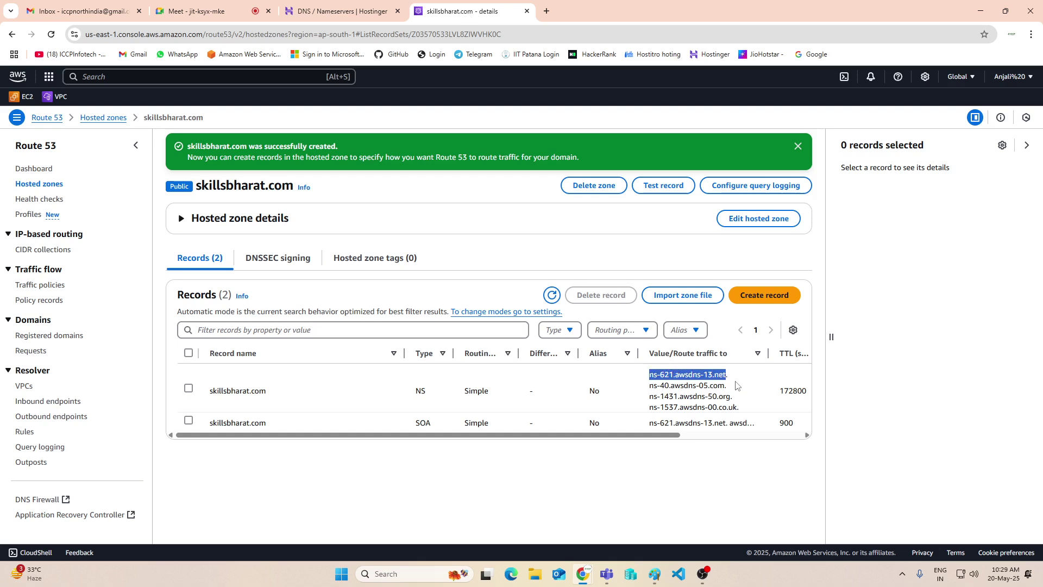
key("ctrl+c")
left_click(340, 12)
key("ctrl+v")
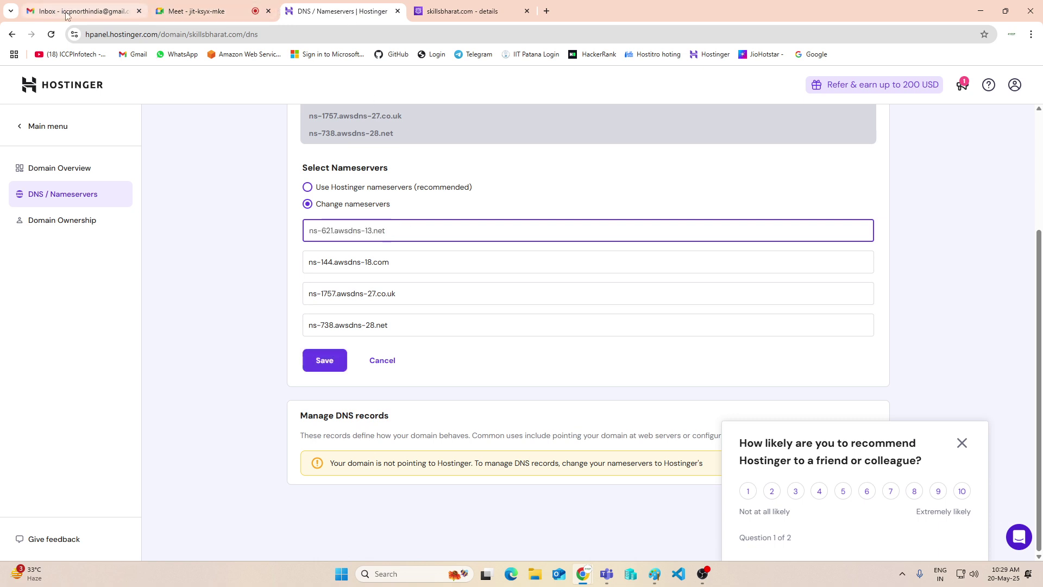
Copy ns-40.awsdns-05.com from Route 53 and select the second field's old nameserver
left_click(197, 12)
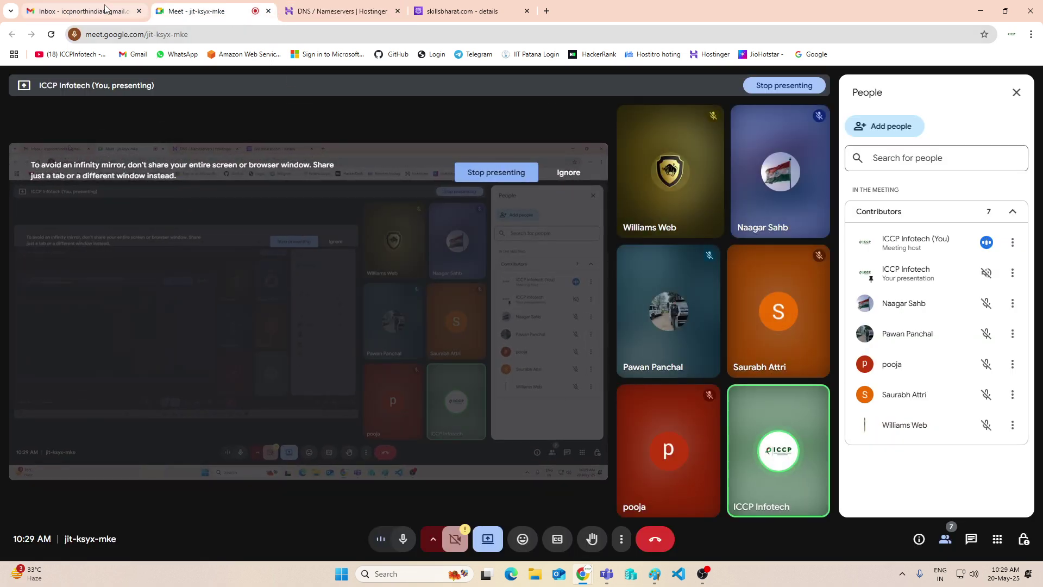
left_click(81, 11)
left_click(462, 11)
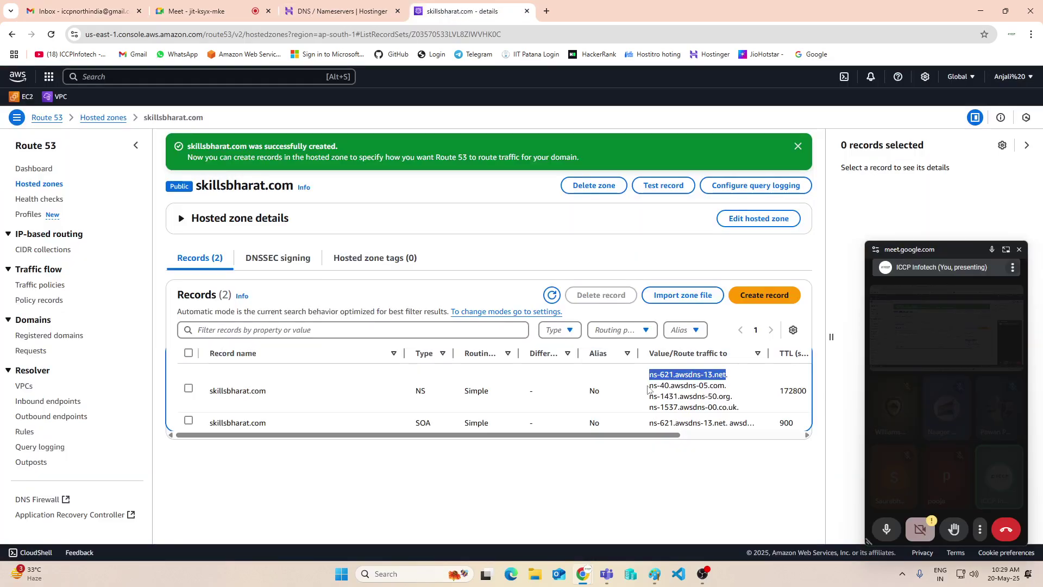
left_click_drag(650, 385, 727, 382)
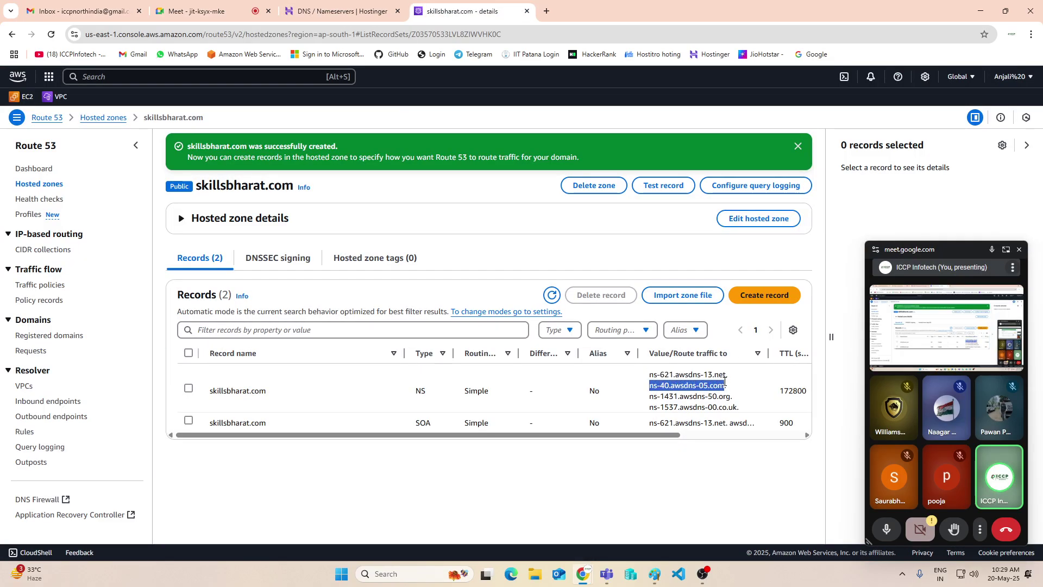
key("ctrl+c")
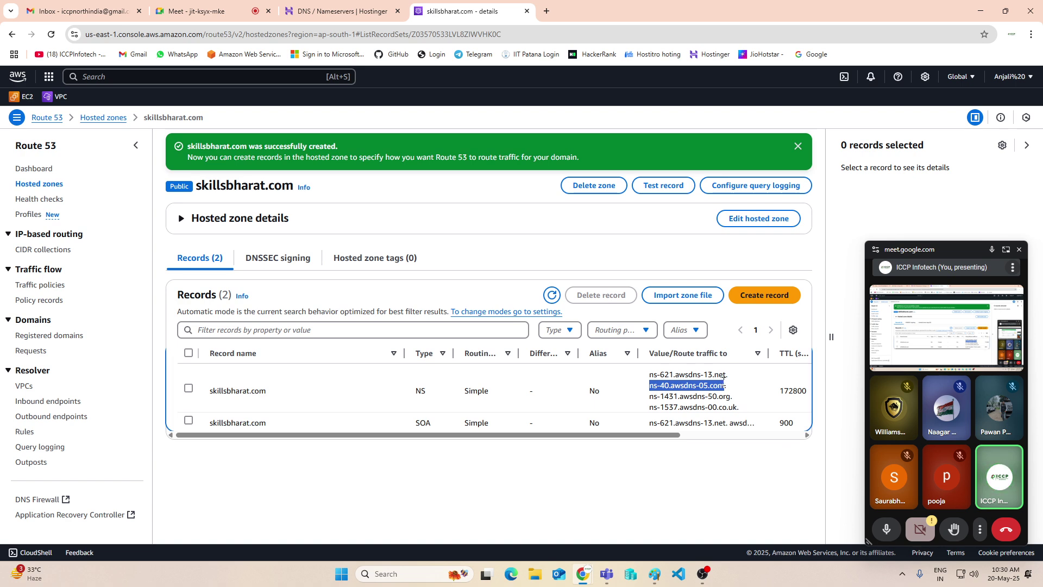
left_click(342, 11)
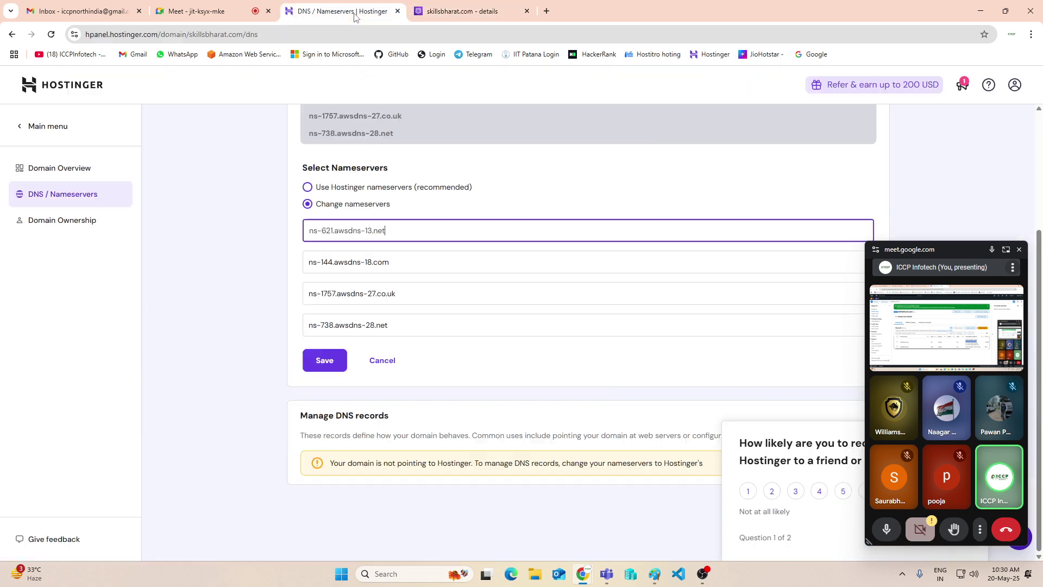
left_click_drag(431, 268, 188, 248)
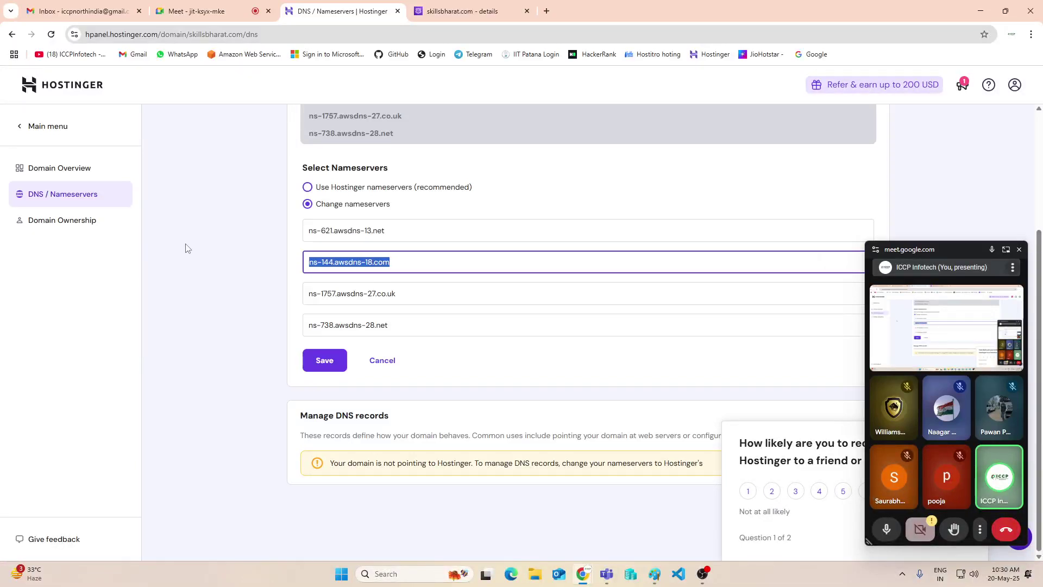
left_click(362, 296)
Put ns-1431.awsdns-50.org into the third nameserver field
left_click(430, 11)
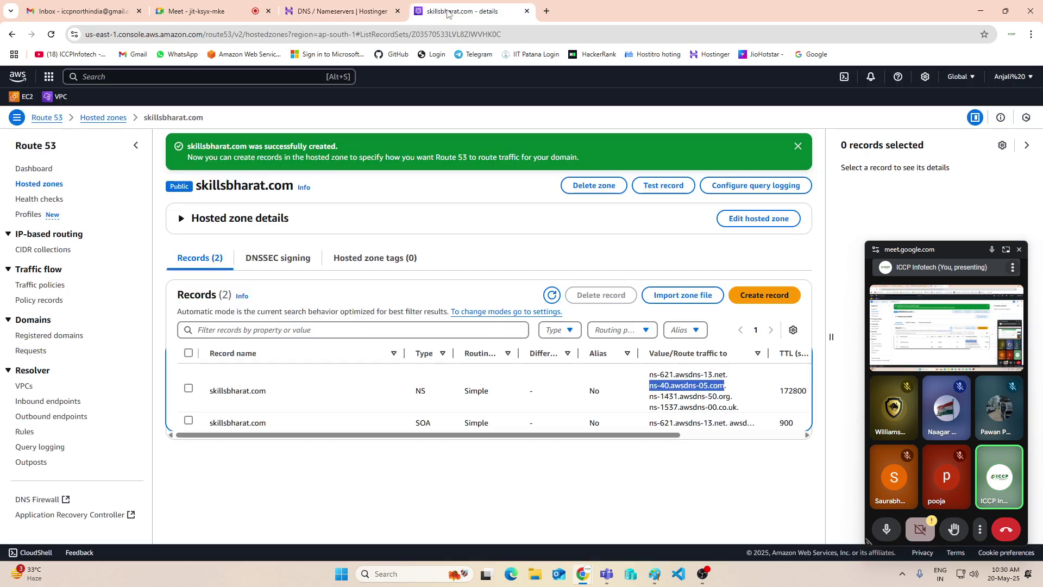
left_click_drag(650, 397, 732, 396)
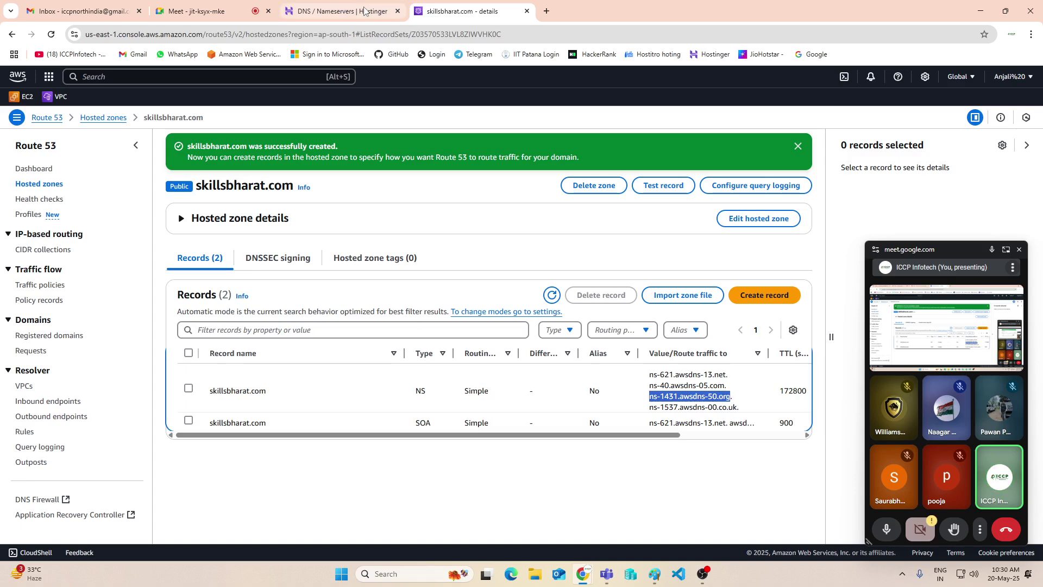
left_click(342, 11)
key("ctrl+v")
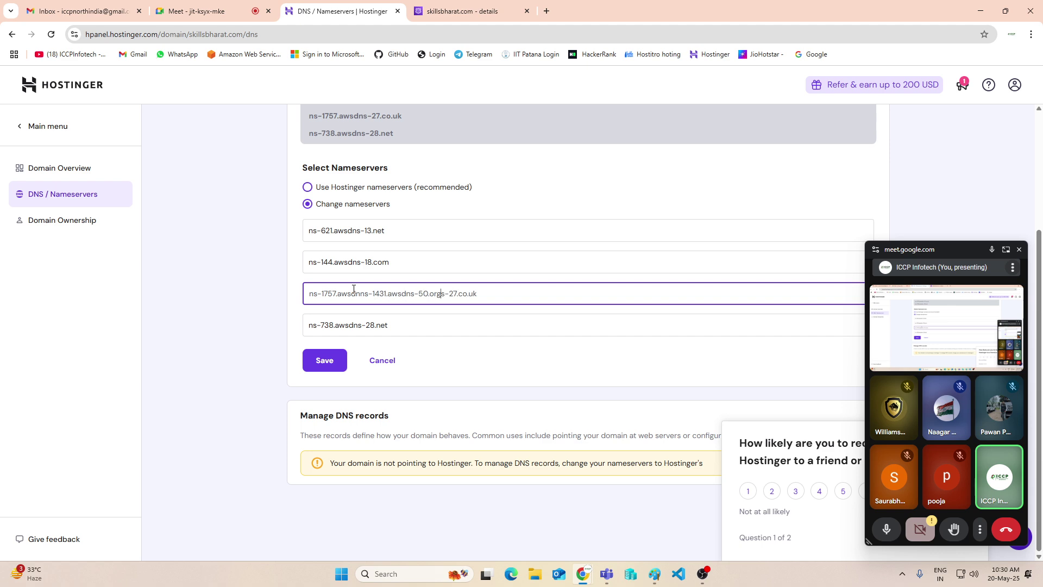
key("ctrl+a")
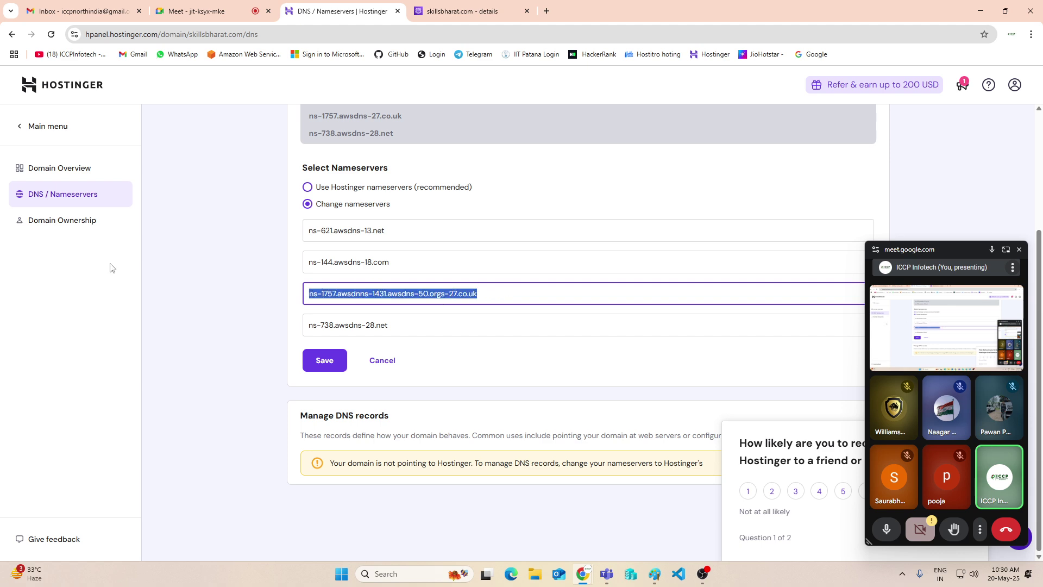
key("ctrl+v")
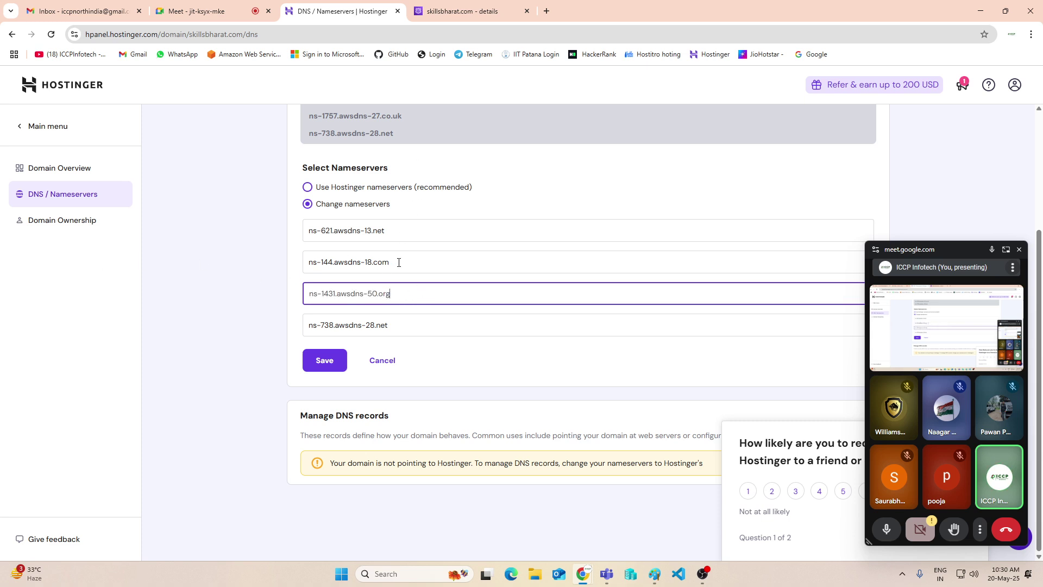
Copy ns-1537.awsdns-00.co.uk from Route 53 into the fourth nameserver field
left_click(200, 12)
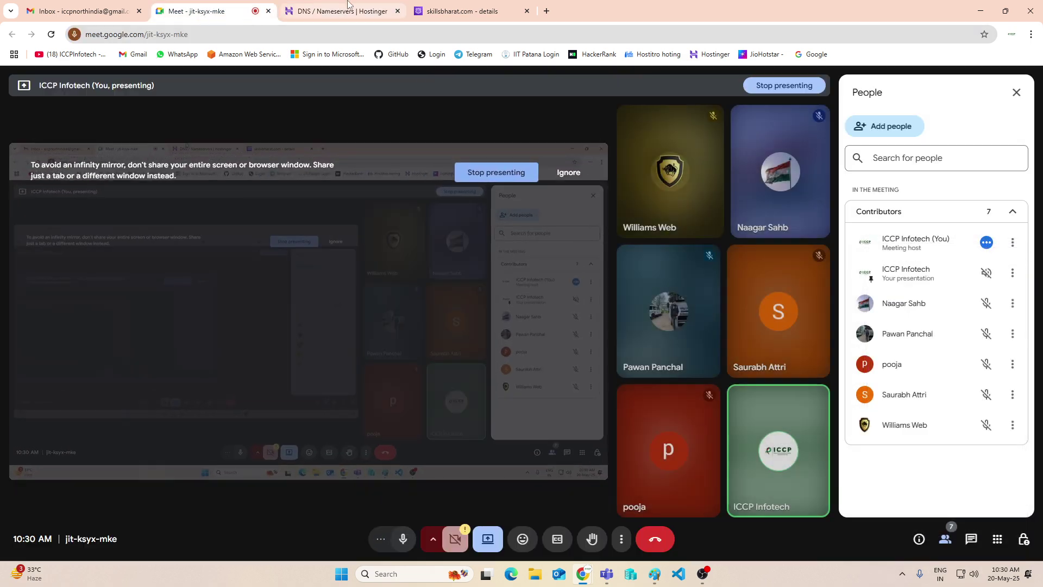
left_click(347, 6)
left_click(462, 11)
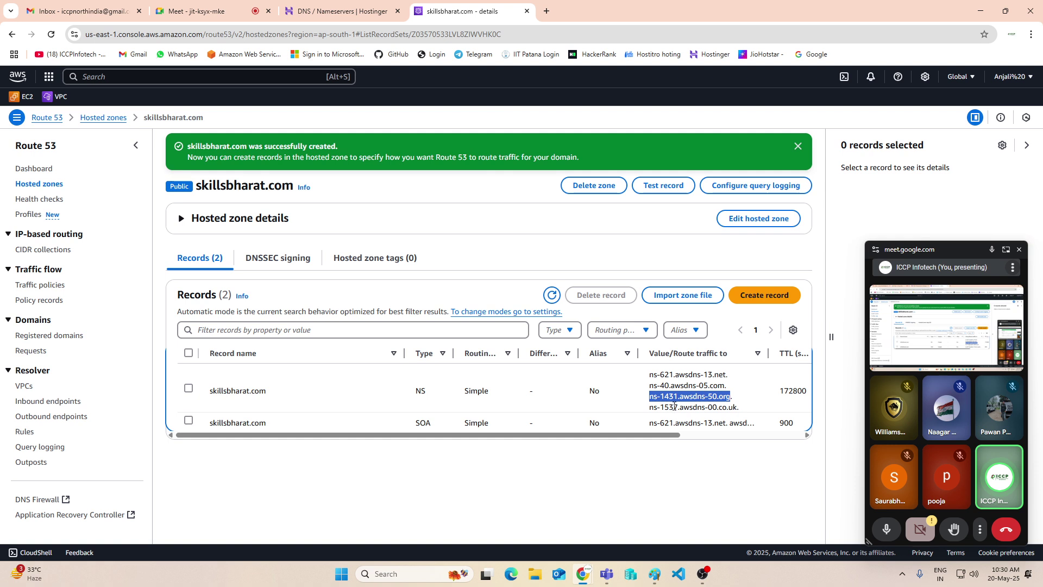
left_click_drag(650, 407, 732, 404)
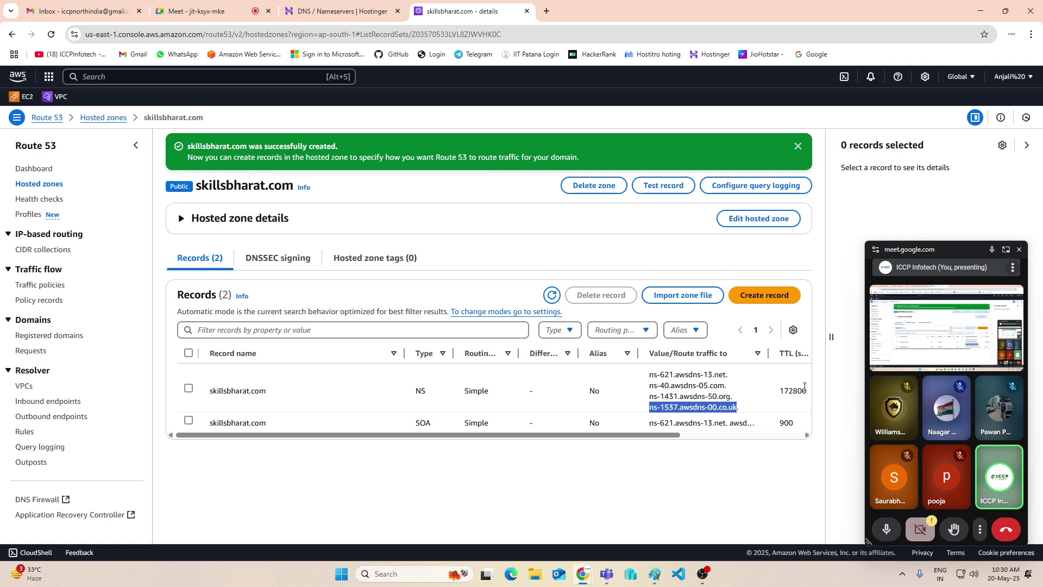
key("ctrl+c")
left_click(327, 17)
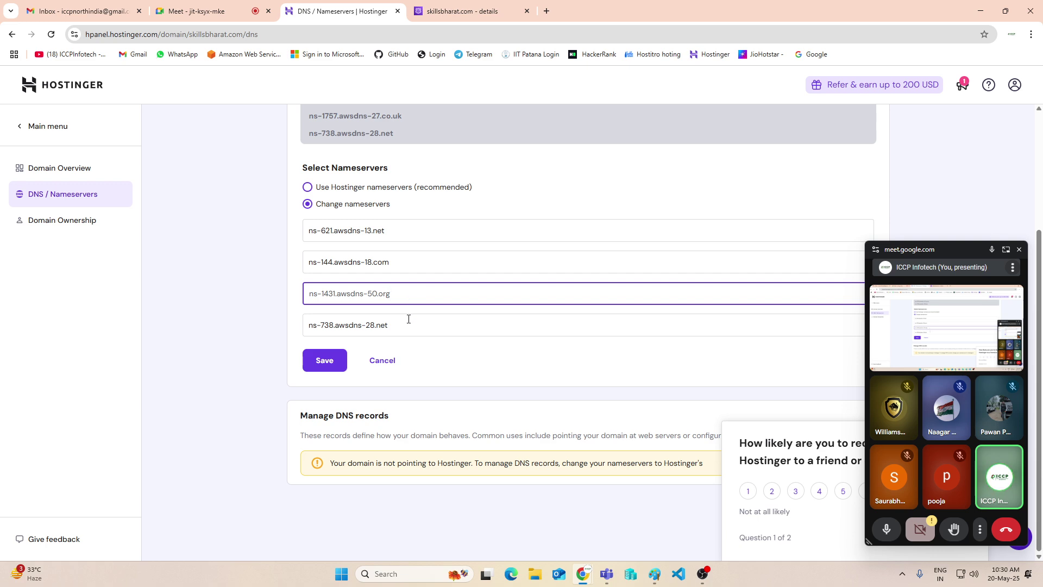
key("Tab")
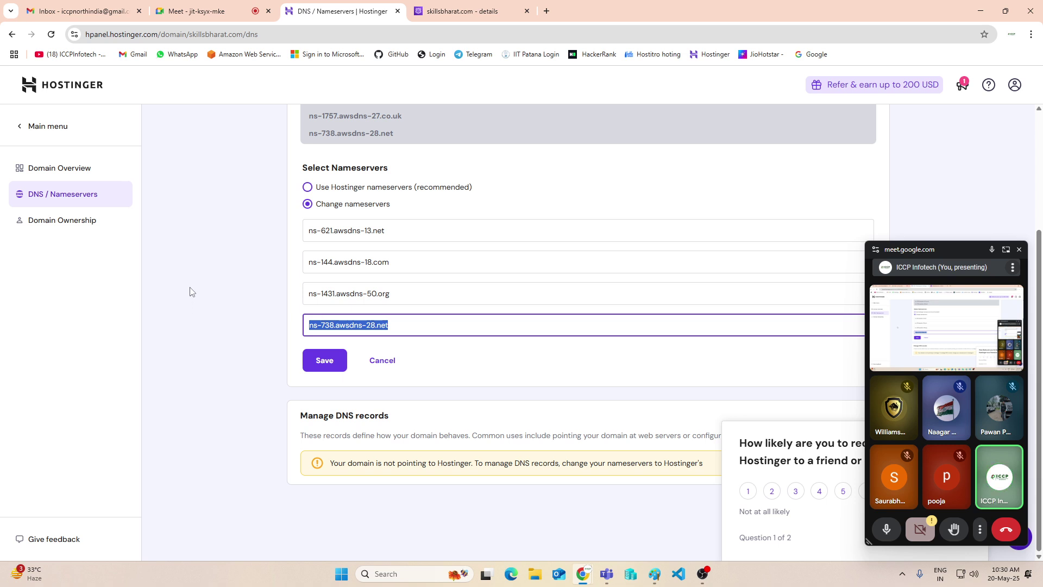
key("ctrl+v")
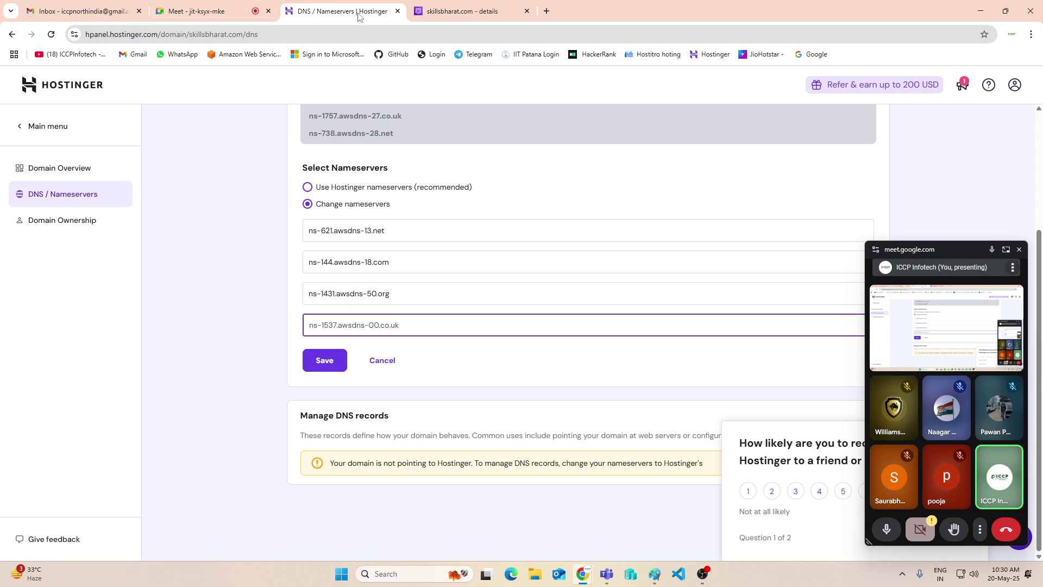
Replace the second nameserver with ns-40.awsdns-05.com, then close the meeting window and survey popup
left_click(434, 12)
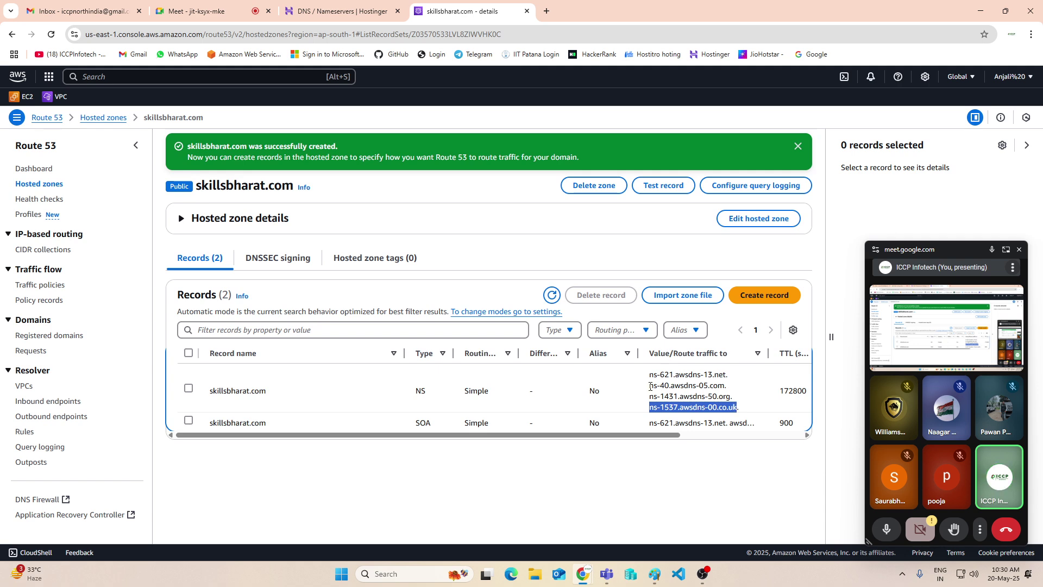
left_click_drag(650, 386, 724, 385)
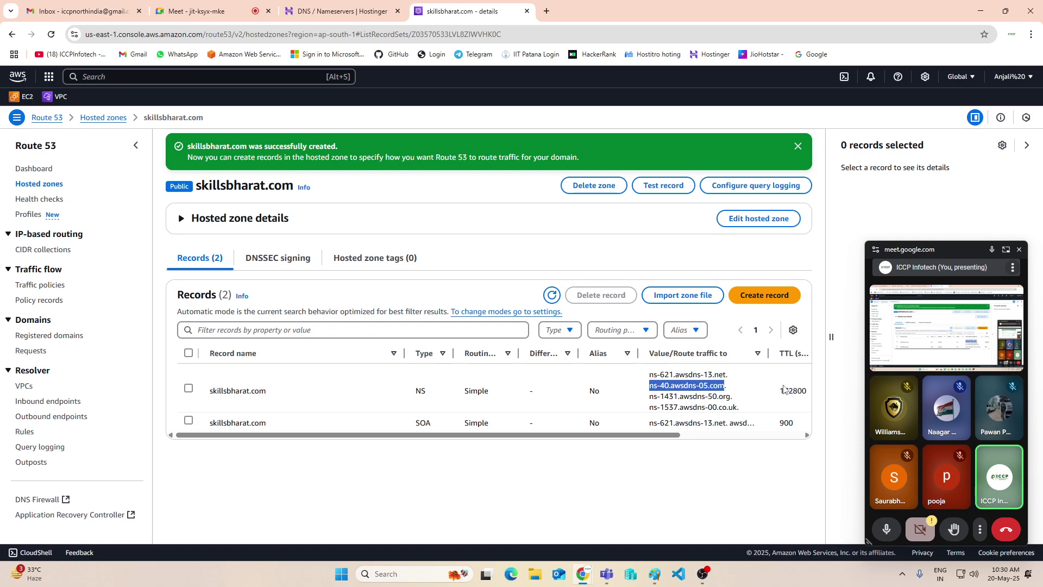
left_click(333, 11)
left_click(408, 262)
left_click_drag(408, 262, 251, 257)
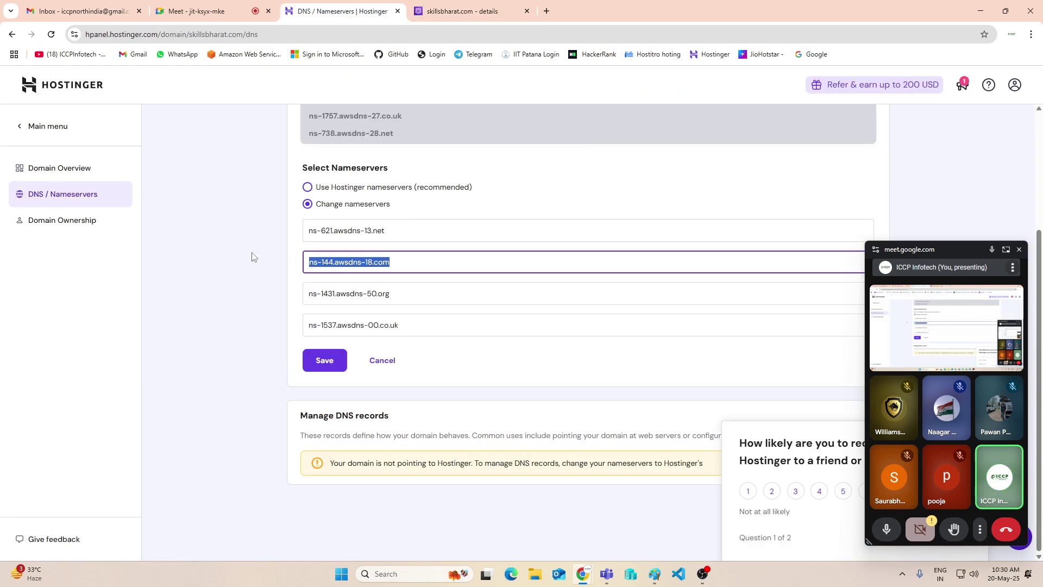
key("ctrl+v")
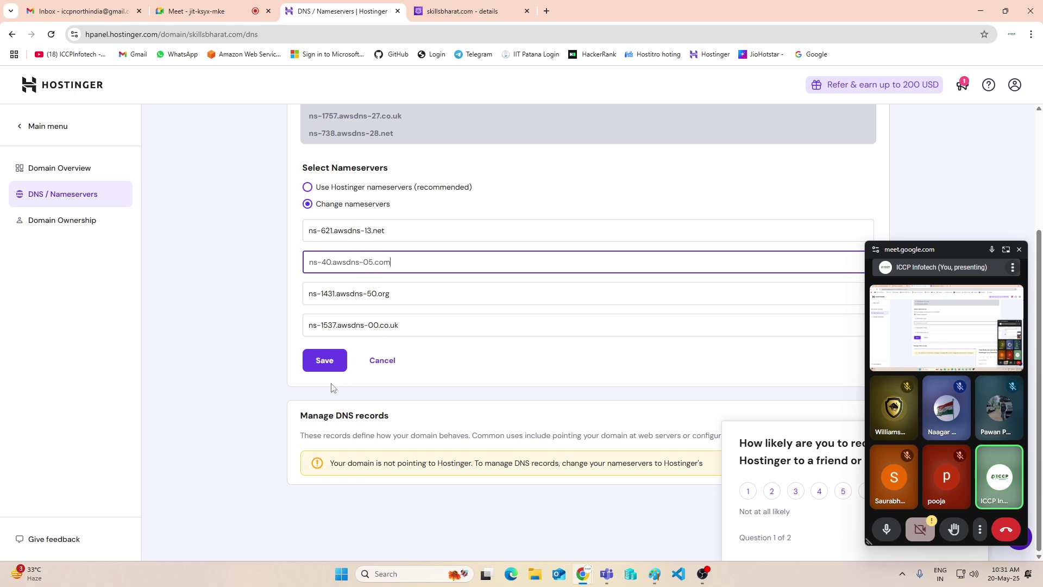
left_click(1019, 250)
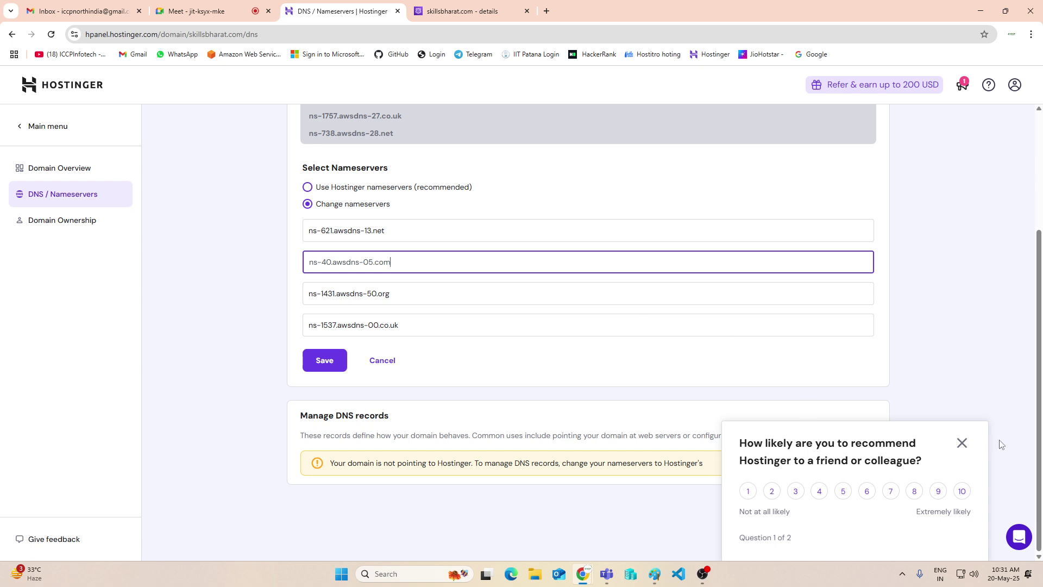
left_click(962, 443)
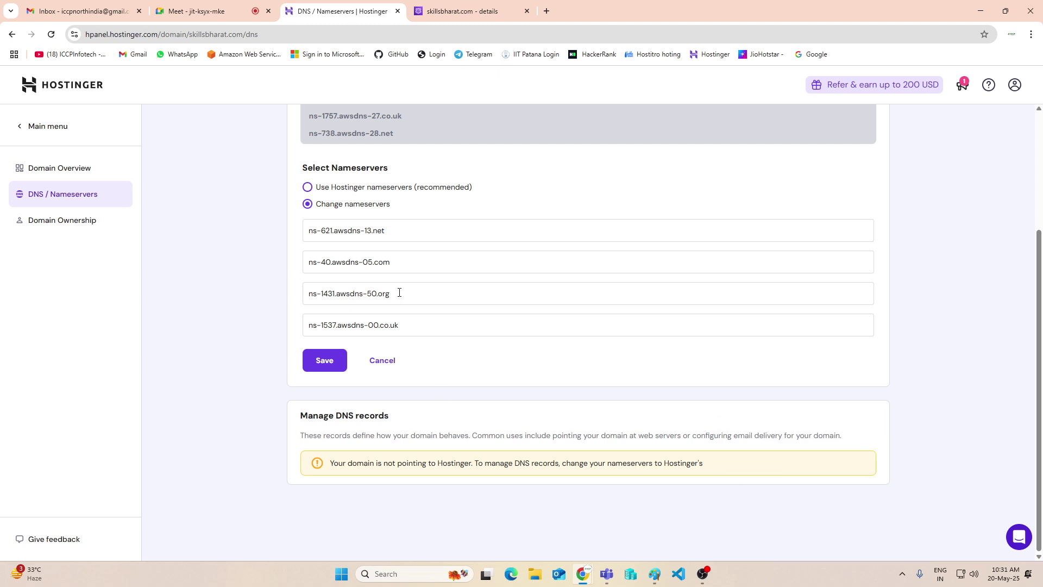
Save the four nameservers, dismiss the 'Nameservers changed!' confirmation, and minimise Chrome
left_click(324, 362)
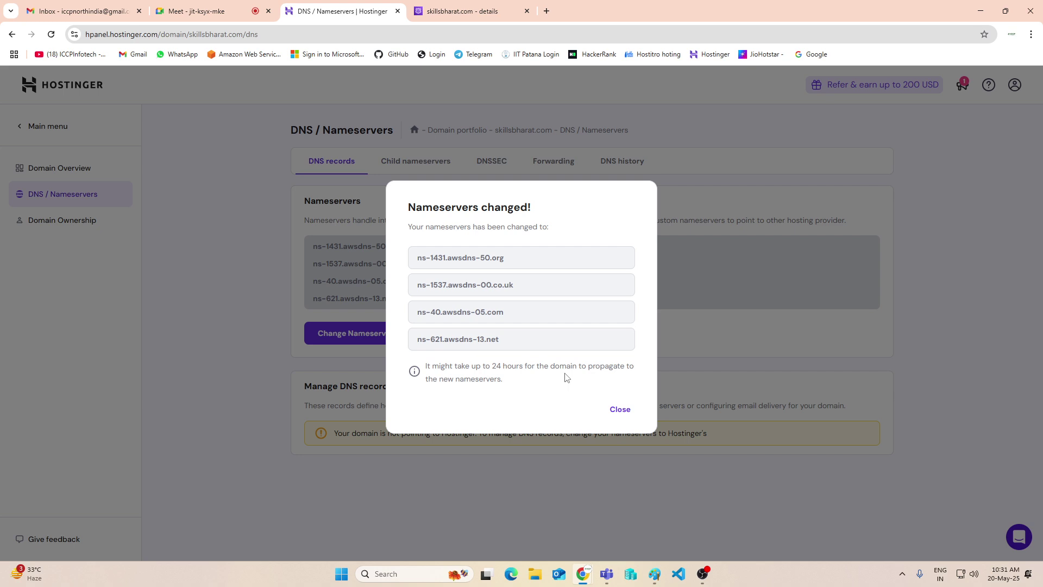
left_click(618, 410)
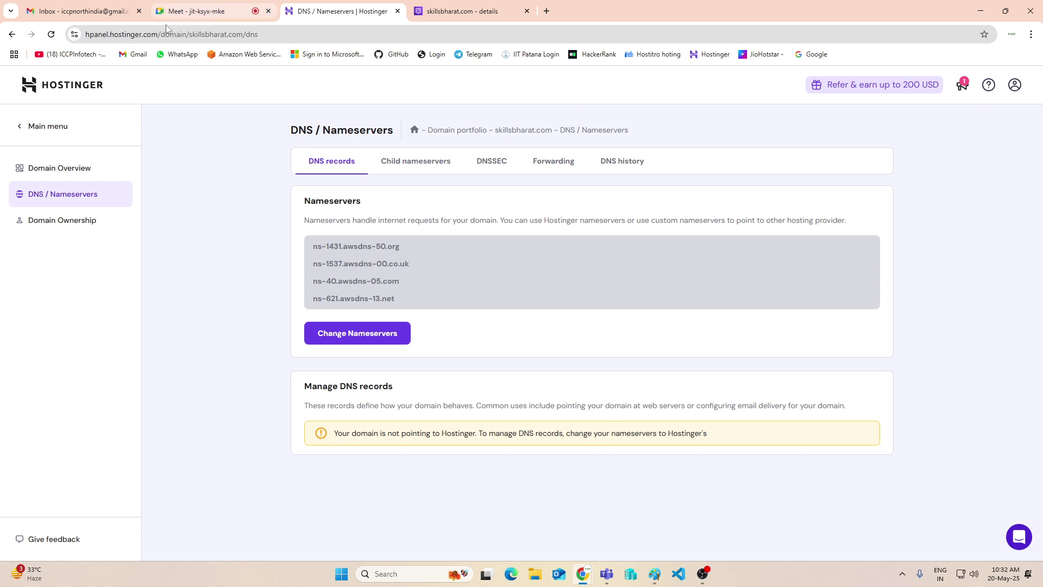
left_click(978, 11)
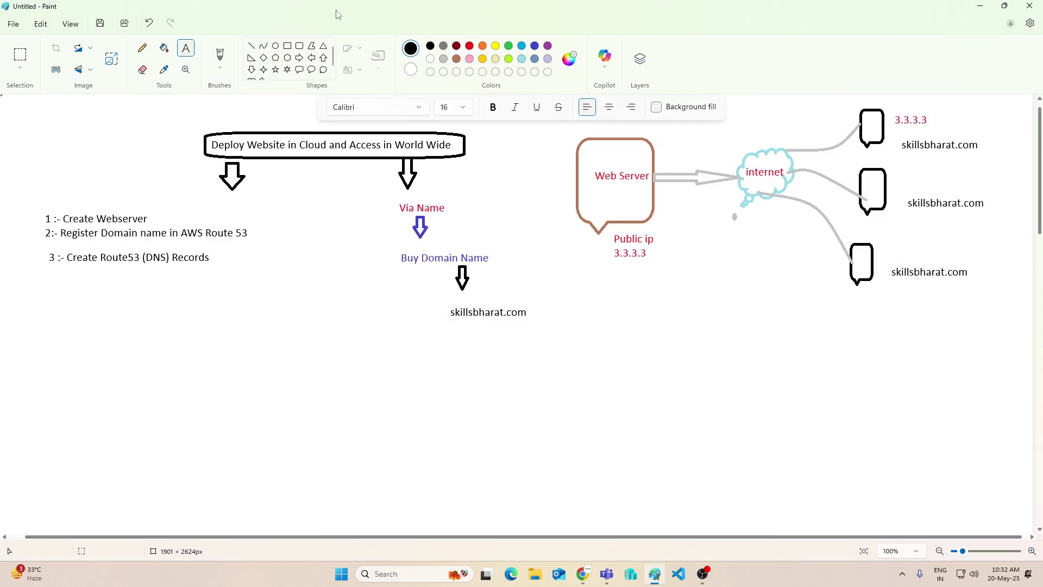
Draw a rounded box around the three-step list with a down arrow splitting into two lines
left_click(299, 46)
left_click_drag(39, 207, 257, 272)
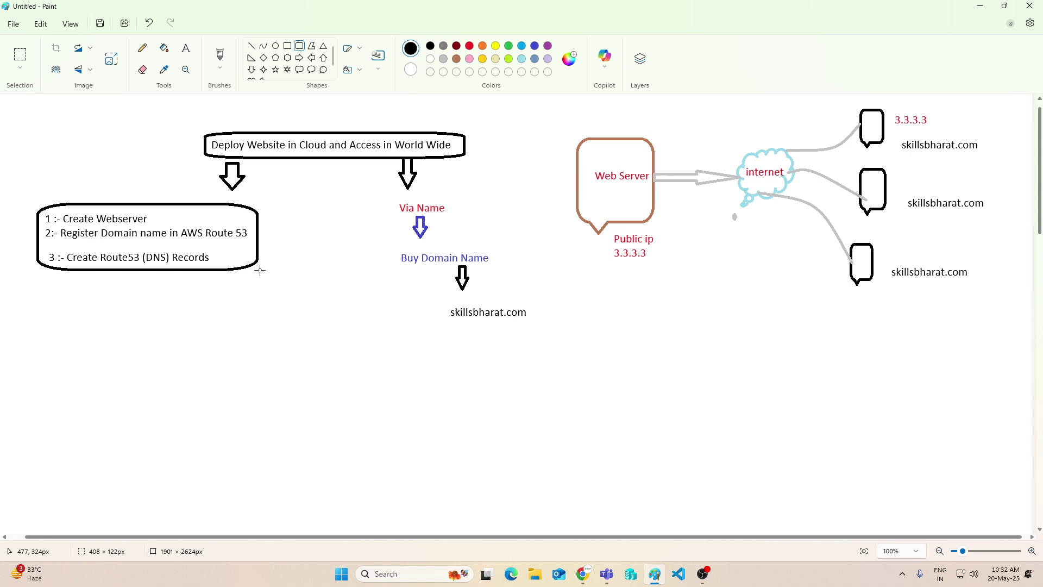
left_click(240, 315)
left_click(252, 70)
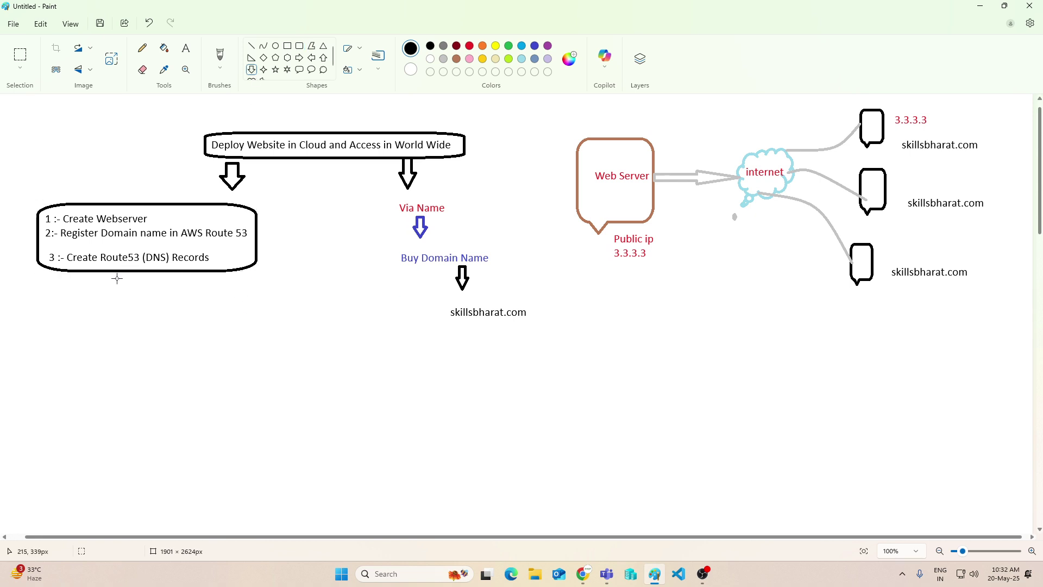
left_click_drag(155, 270, 163, 296)
left_click(212, 312)
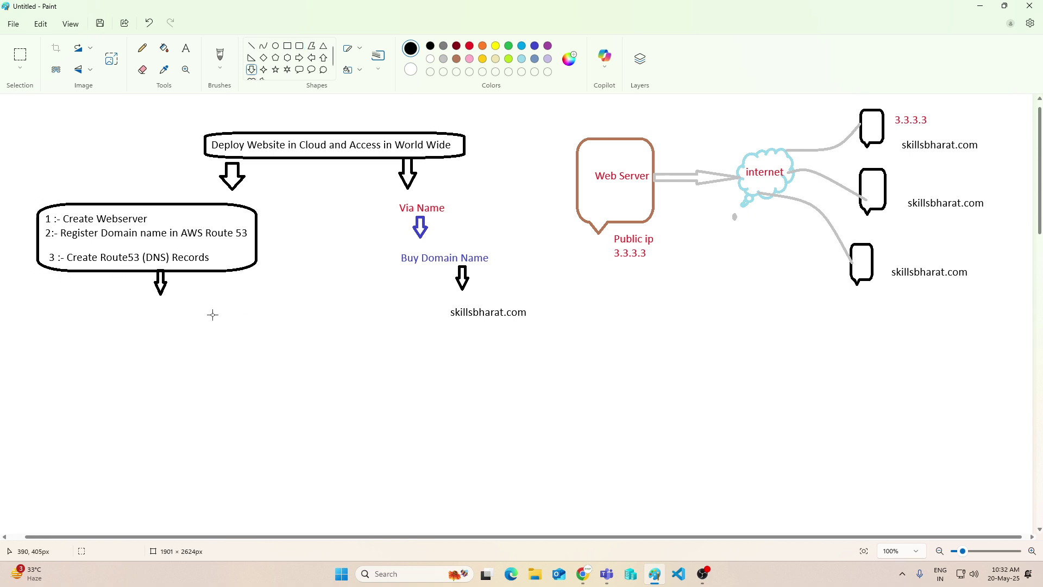
left_click(251, 45)
left_click_drag(155, 297, 118, 338)
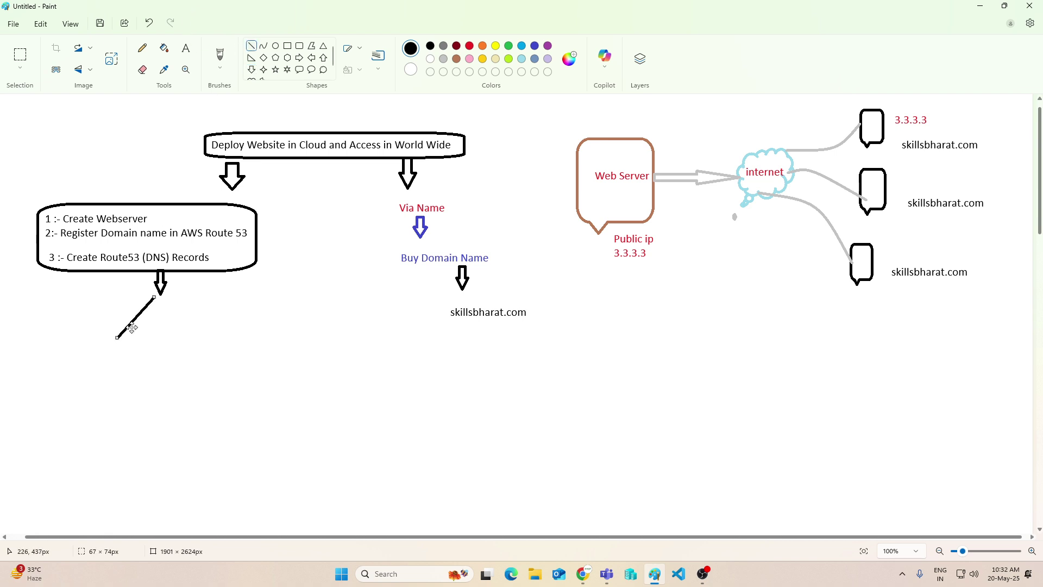
left_click_drag(168, 291, 220, 336)
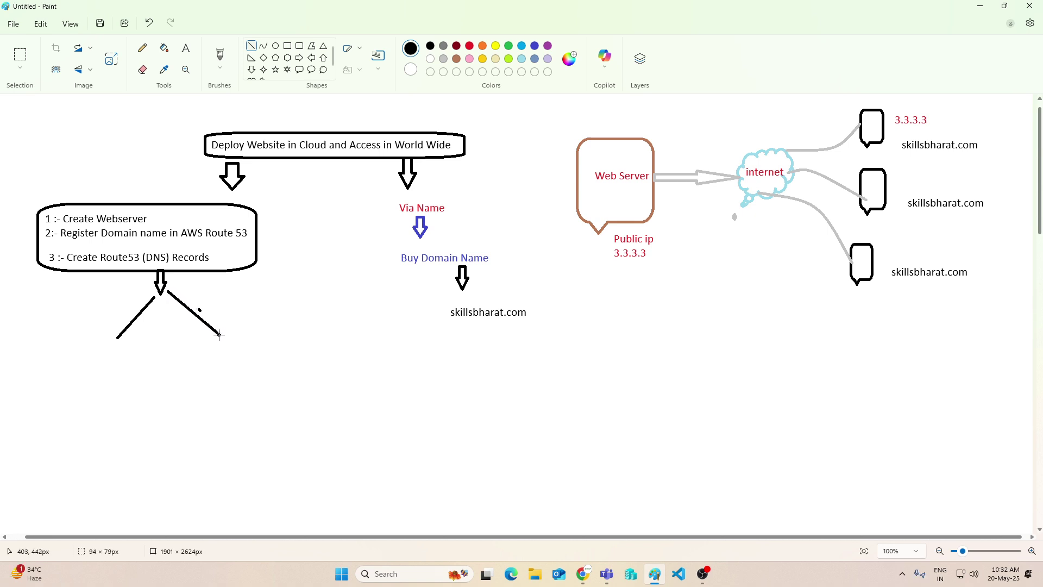
Label the branches 'PTR' and 'Host Record', with 'ip to name' under Host Record
left_click(185, 48)
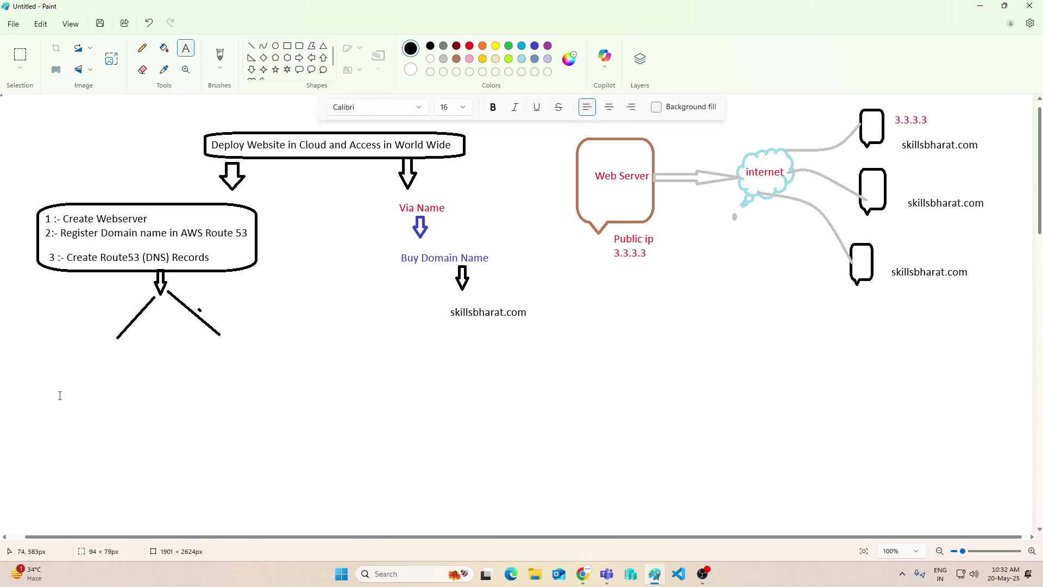
left_click(92, 349)
type("PTR")
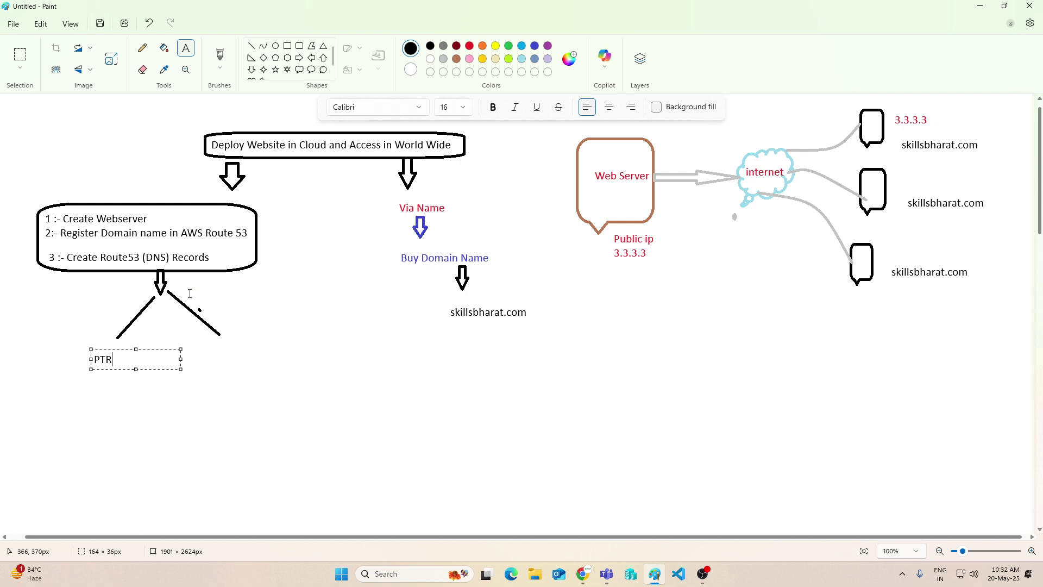
left_click(215, 350)
left_click(216, 350)
type("H")
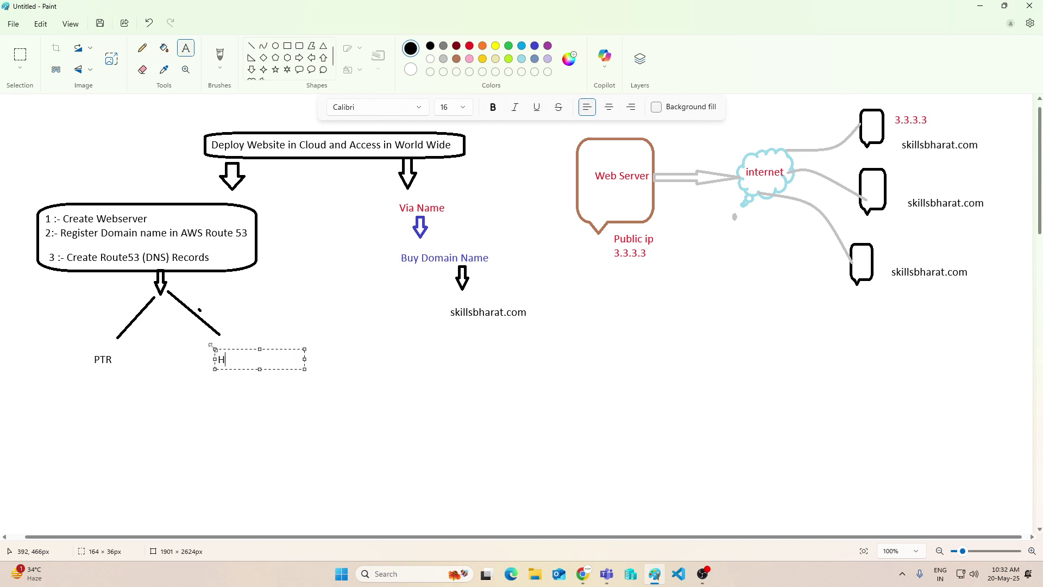
type("ost Recort")
left_click(225, 387)
left_click(222, 377)
type("ip")
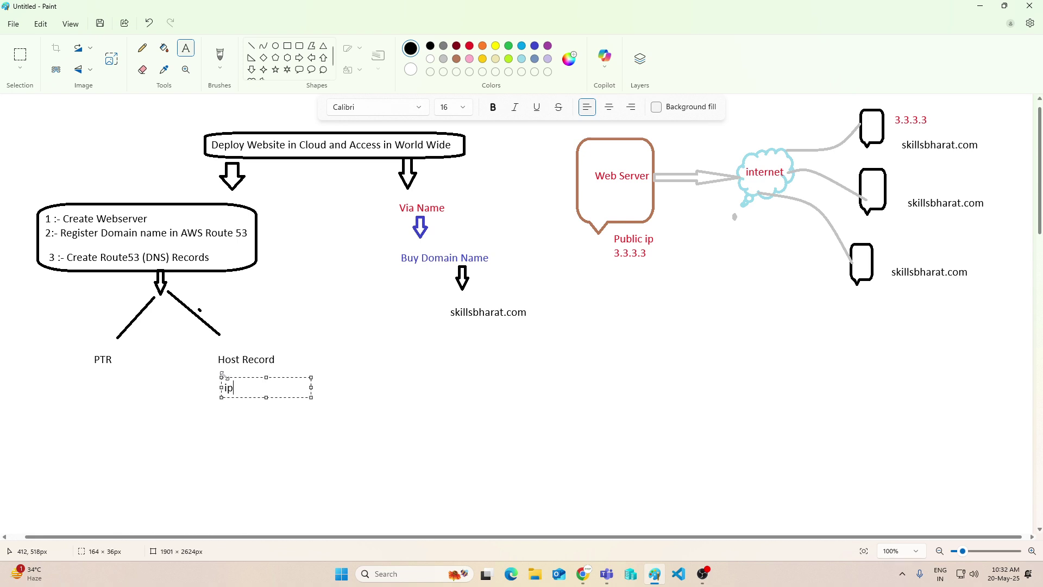
type(" to name")
left_click(637, 270)
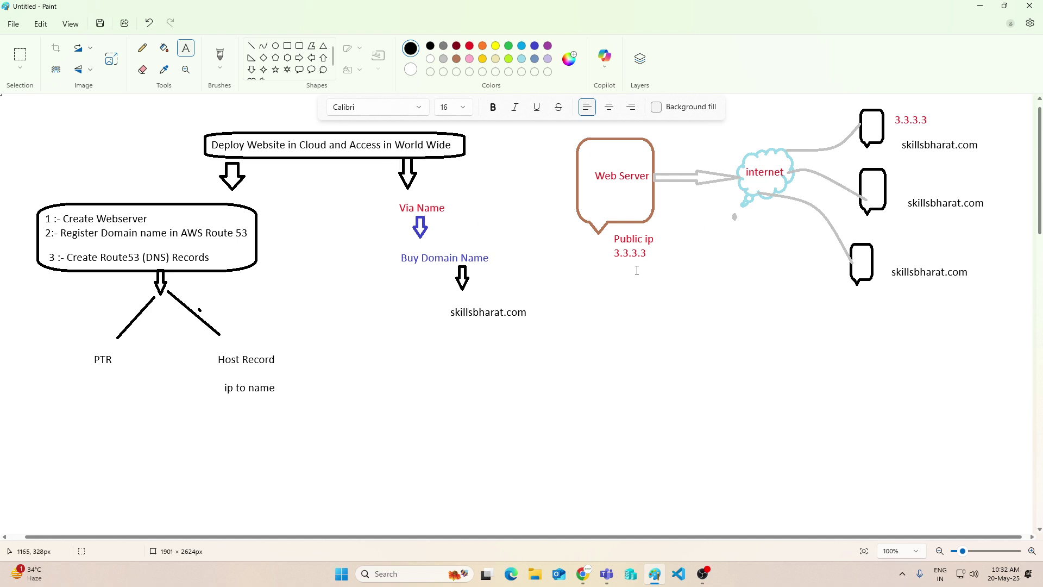
left_click(264, 46)
In green, draw a curved line from public ip through the cloud and an up arrow by Host Record
left_click(509, 45)
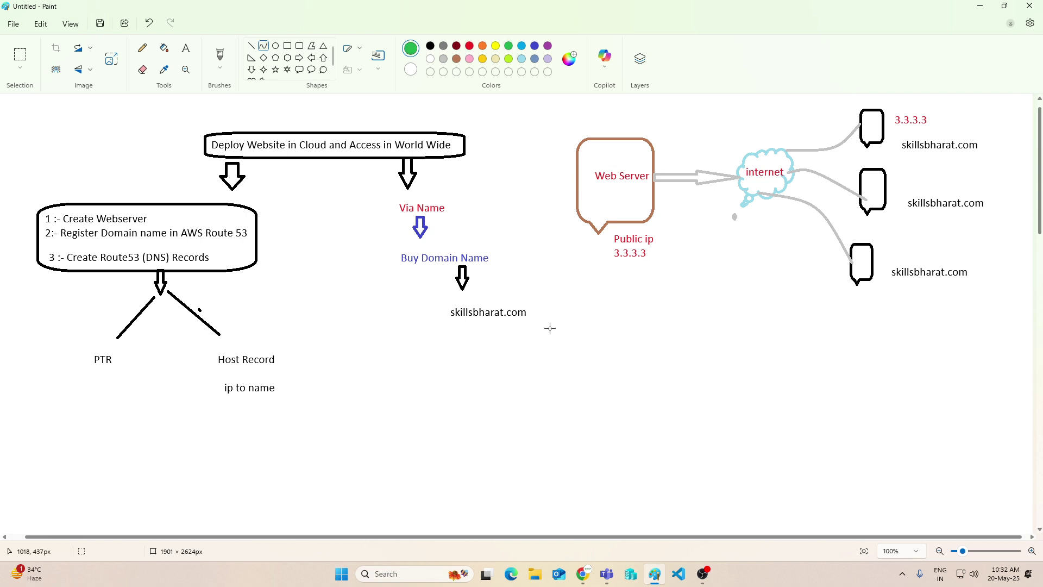
left_click_drag(624, 263, 914, 147)
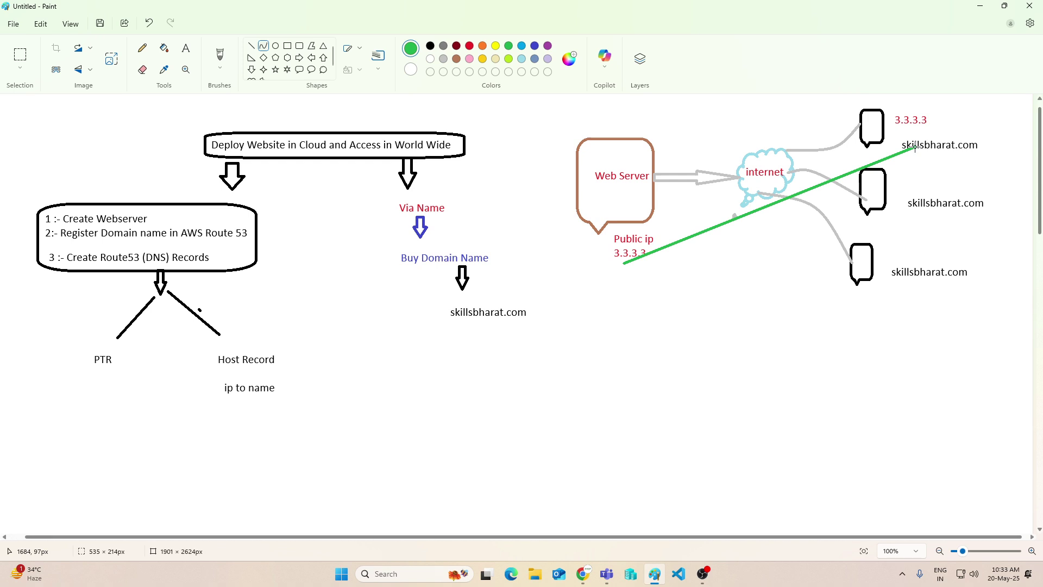
left_click_drag(837, 177, 776, 154)
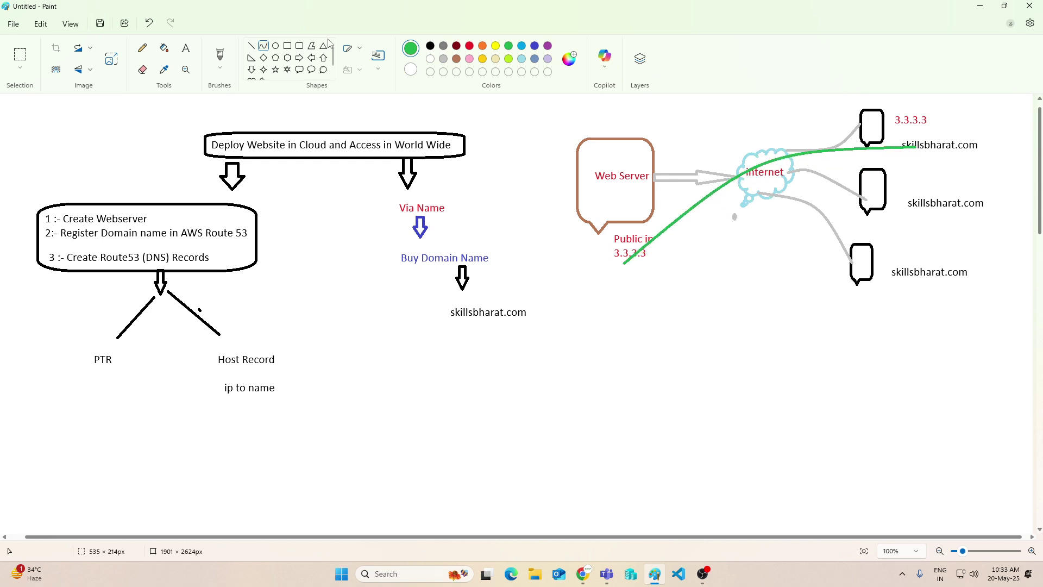
left_click(300, 46)
left_click(184, 52)
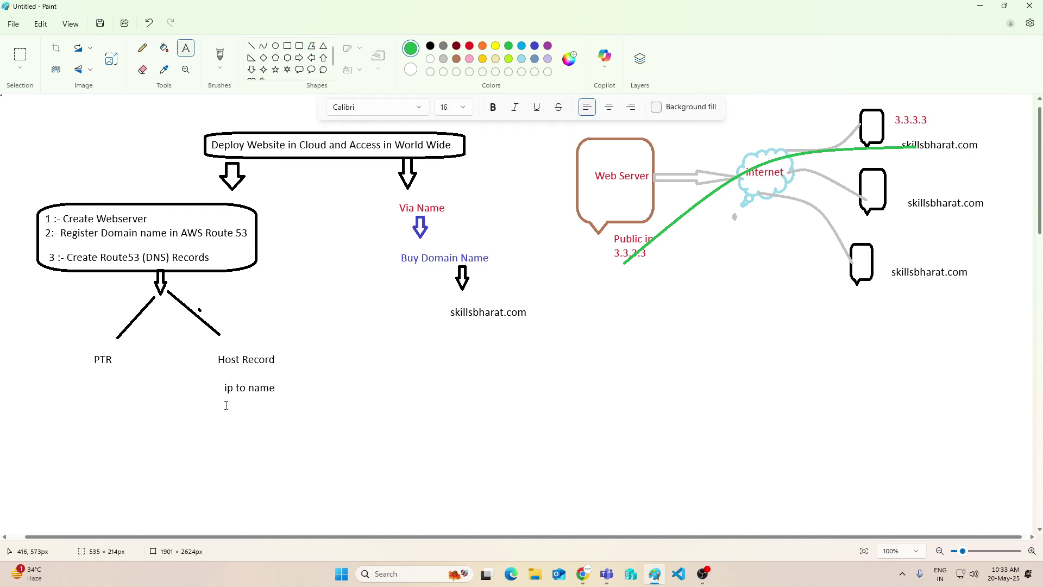
left_click(323, 58)
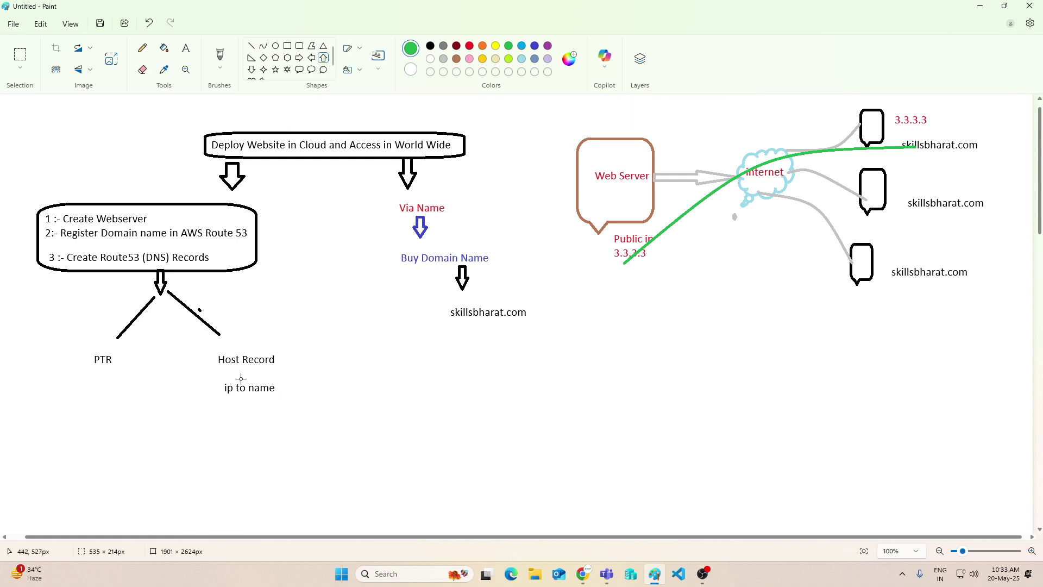
left_click_drag(243, 379, 256, 366)
left_click(418, 375)
Draw a green line out from the list box's arrow ending in the label 'Alis'
left_click(252, 45)
left_click_drag(161, 270, 350, 349)
left_click(185, 48)
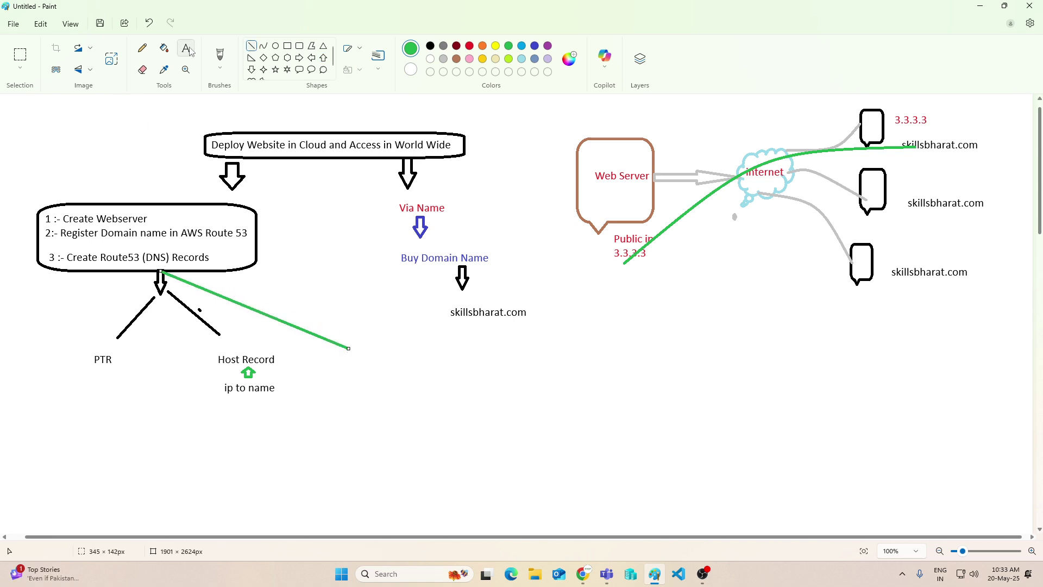
left_click(349, 354)
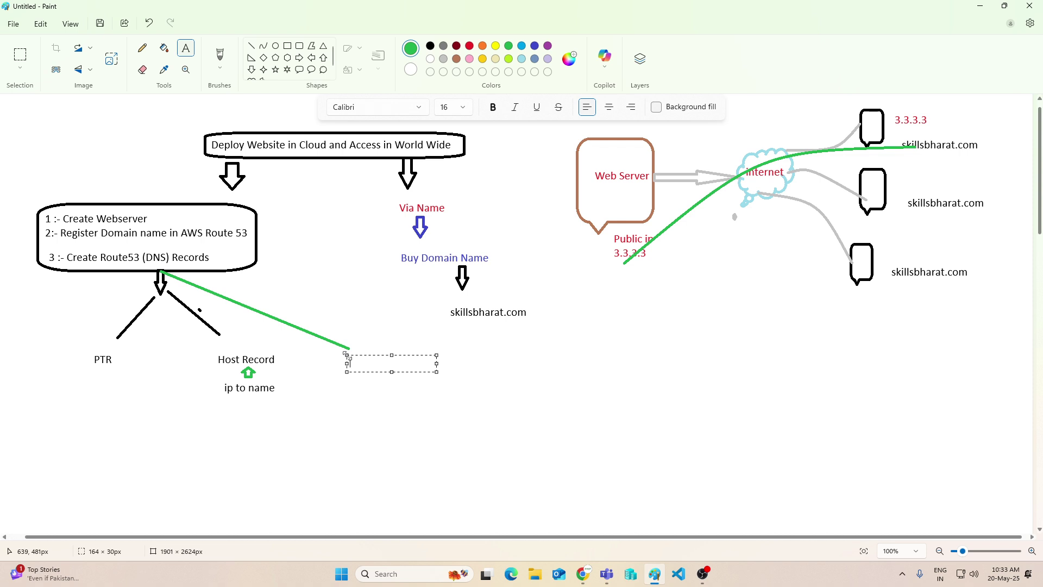
type("Alis")
left_click(356, 400)
Write green 'host to ip' under PTR and 'Name to NAme' under Alis
left_click(62, 375)
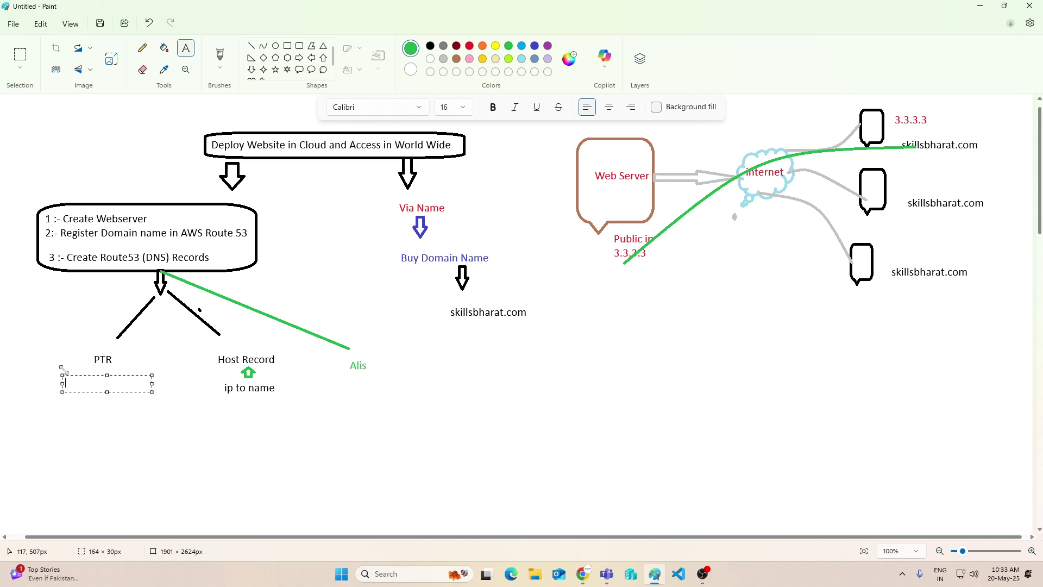
type("host to ip")
left_click(102, 446)
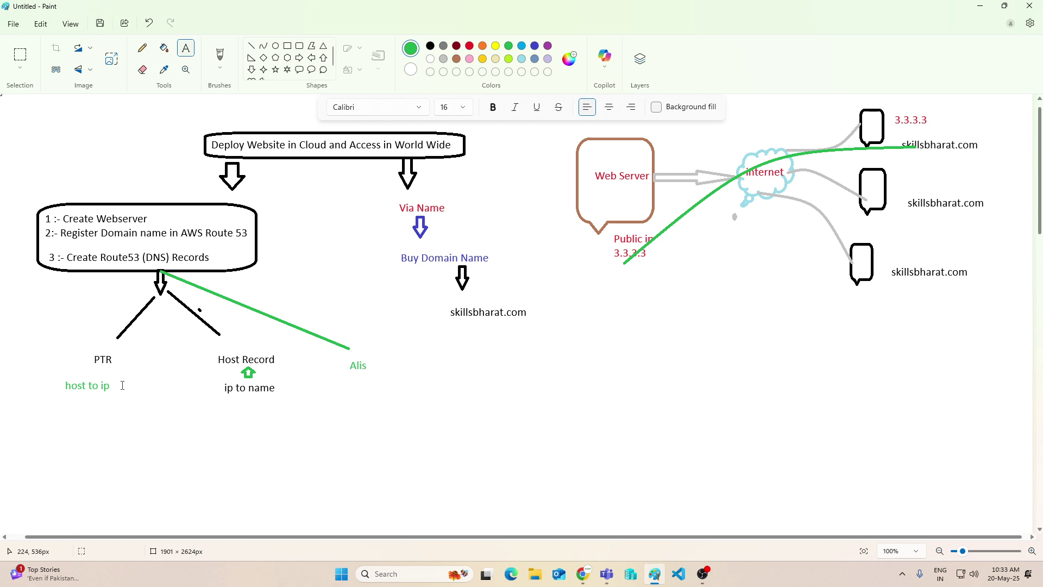
left_click(347, 383)
type("Name to NAme")
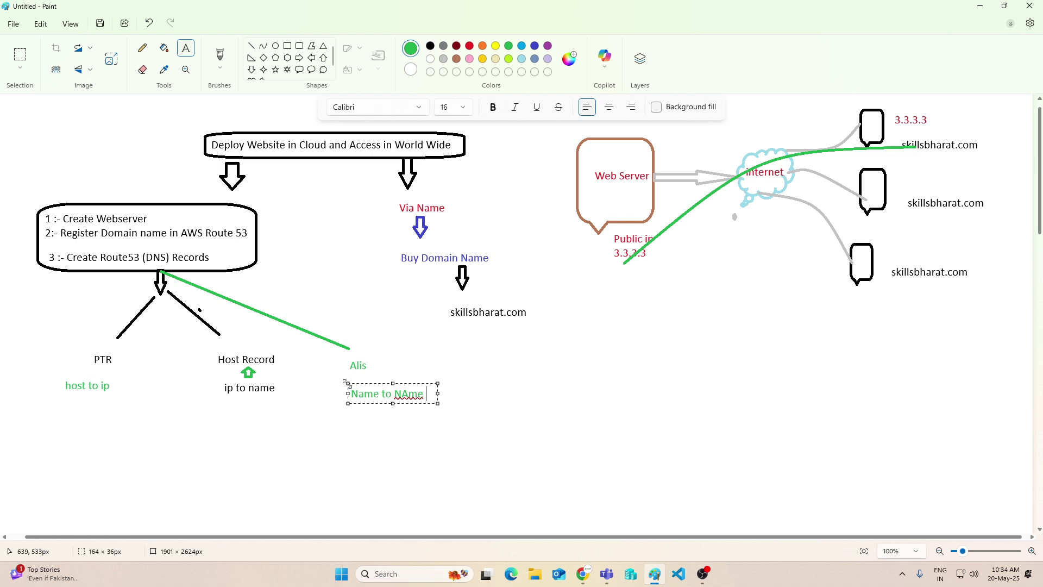
left_click(373, 416)
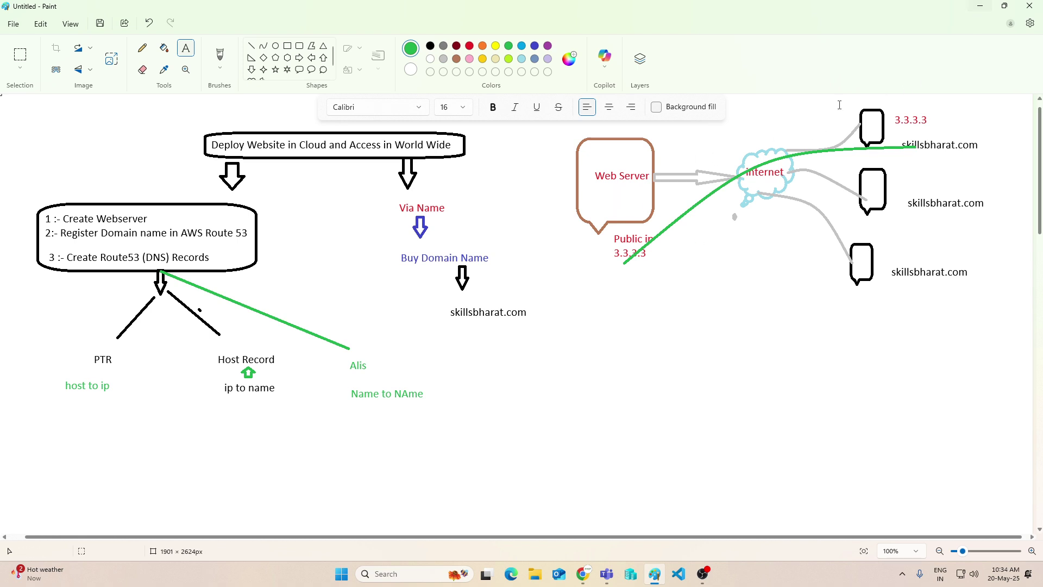
left_click(980, 6)
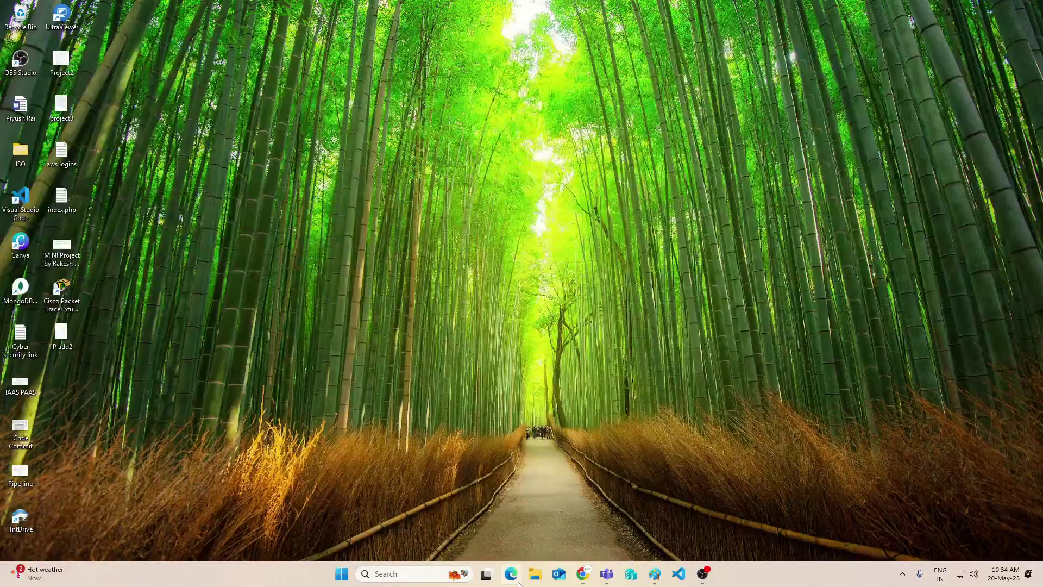
Go to EC2 Instances in the AWS console and switch the region to Ohio (us-east-2)
mouse_move(590, 570)
left_click(618, 522)
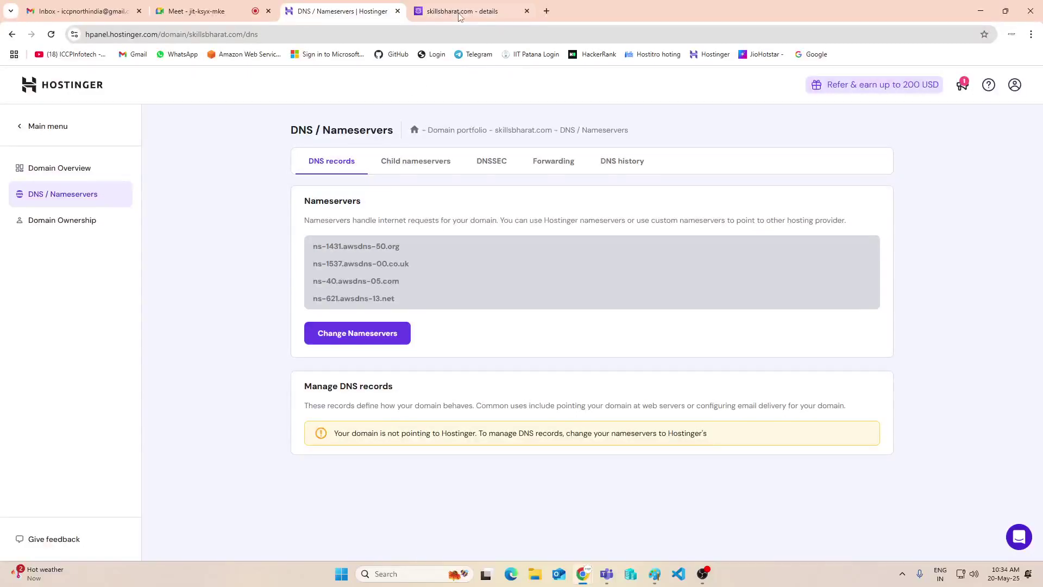
left_click(82, 11)
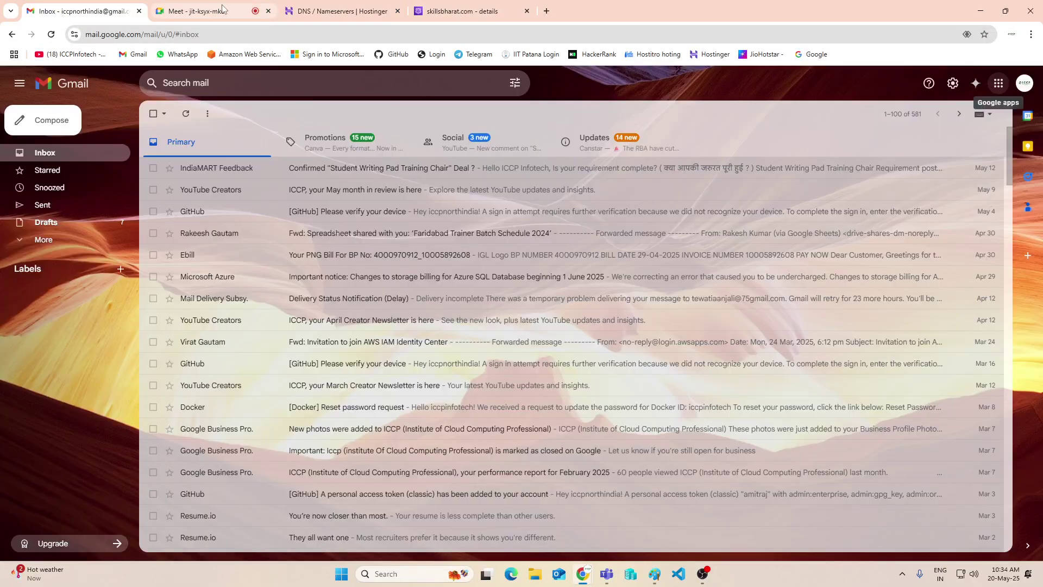
left_click(462, 11)
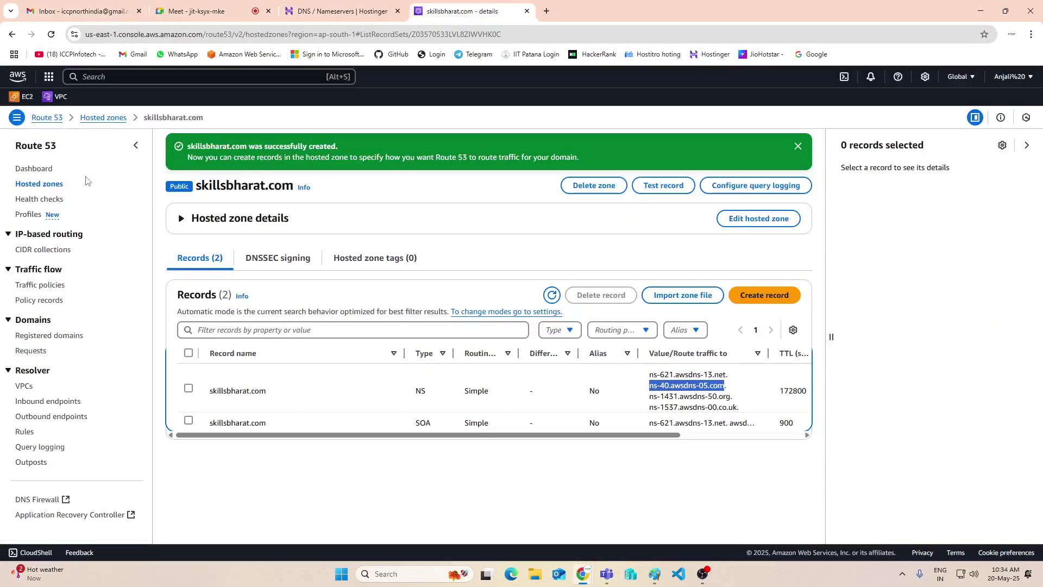
left_click(23, 96)
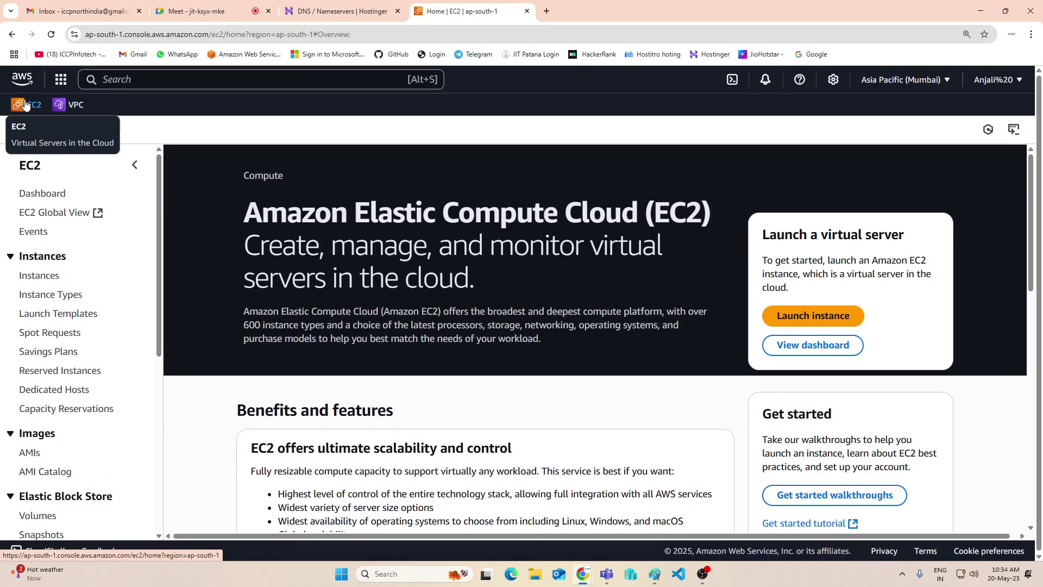
left_click(45, 278)
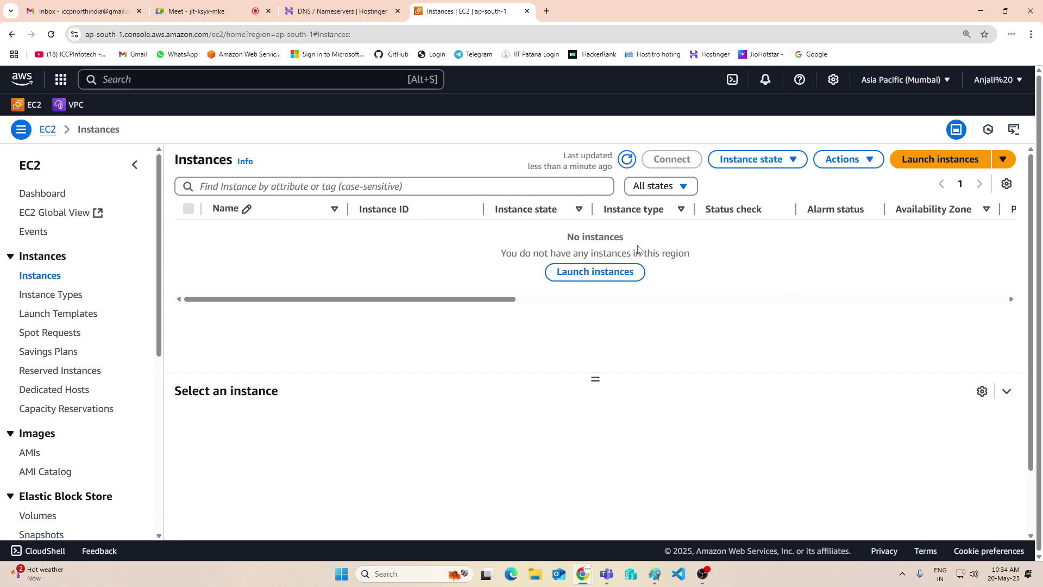
left_click(946, 80)
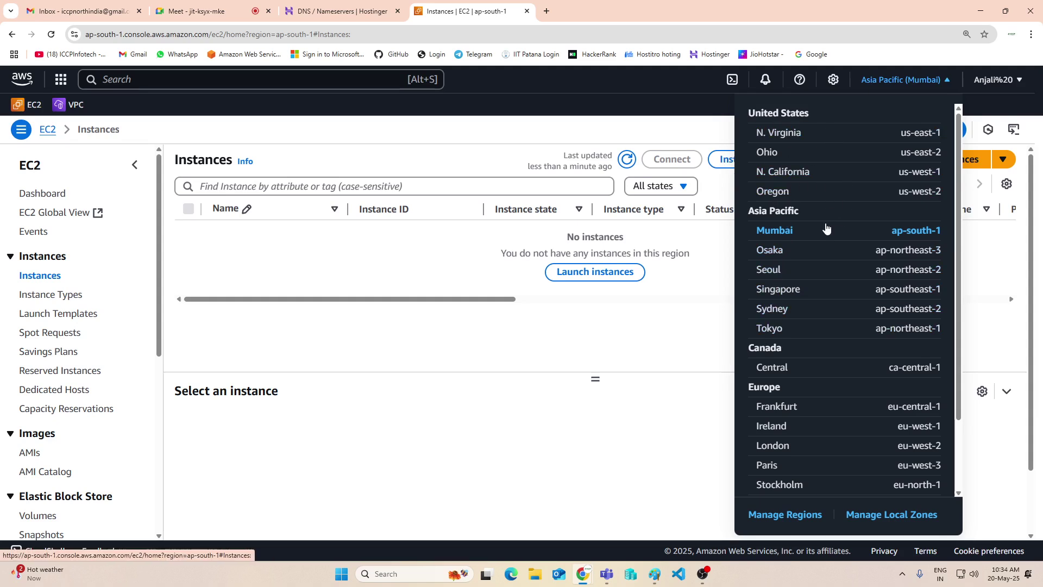
left_click(767, 154)
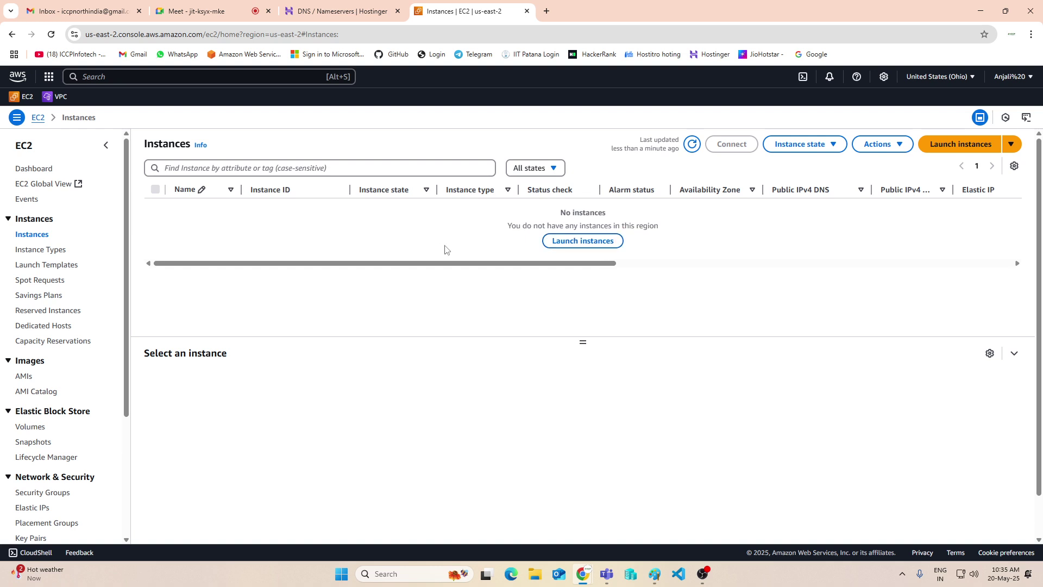
Start an instance launch named Web1 using the Amazon Linux 2 Kernel 5.10 AMI
left_click(565, 245)
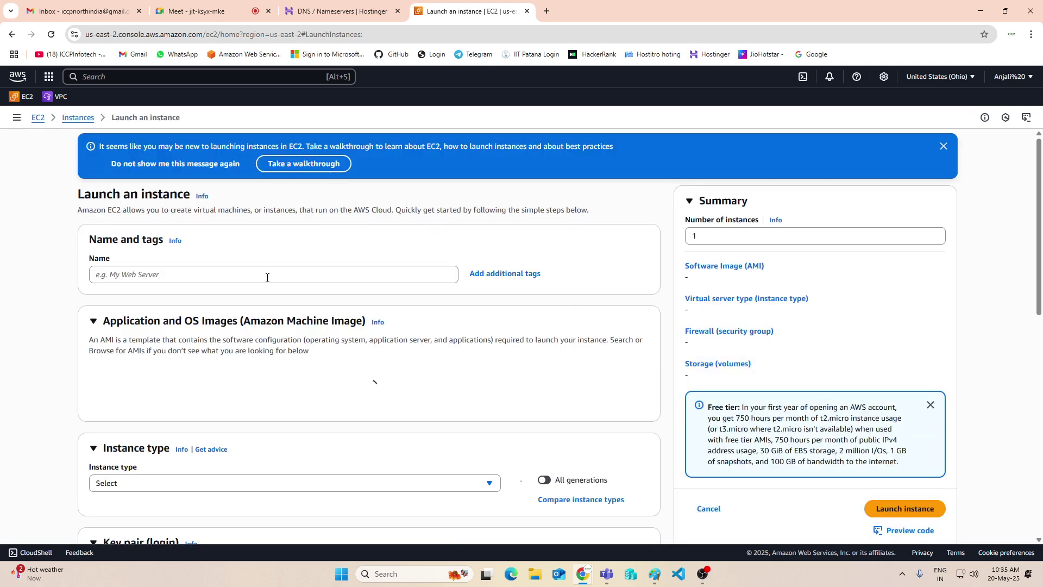
left_click(269, 273)
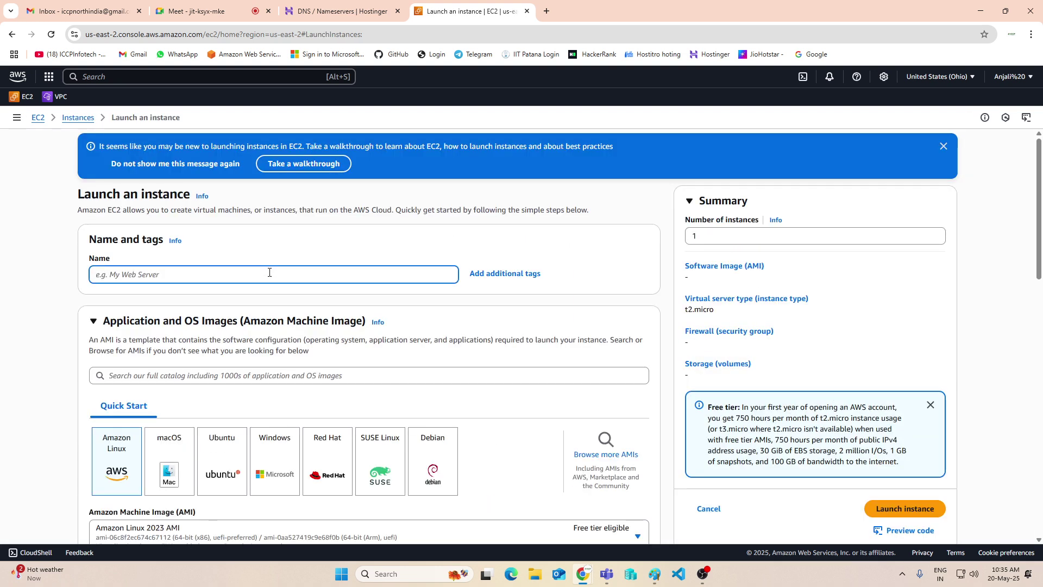
type("Web1")
scroll(251, 319, "down", 2)
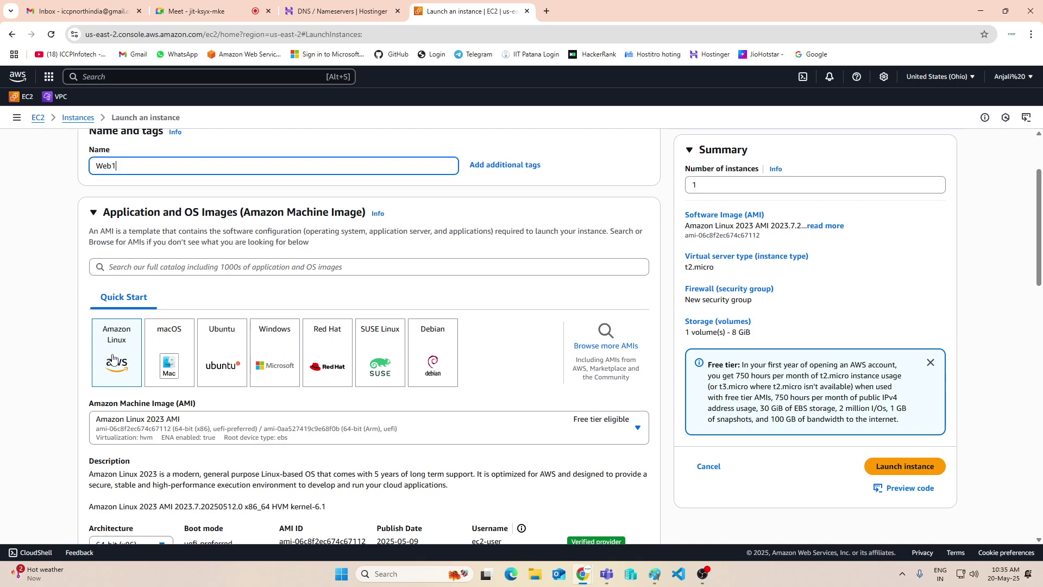
scroll(112, 358, "down", 1)
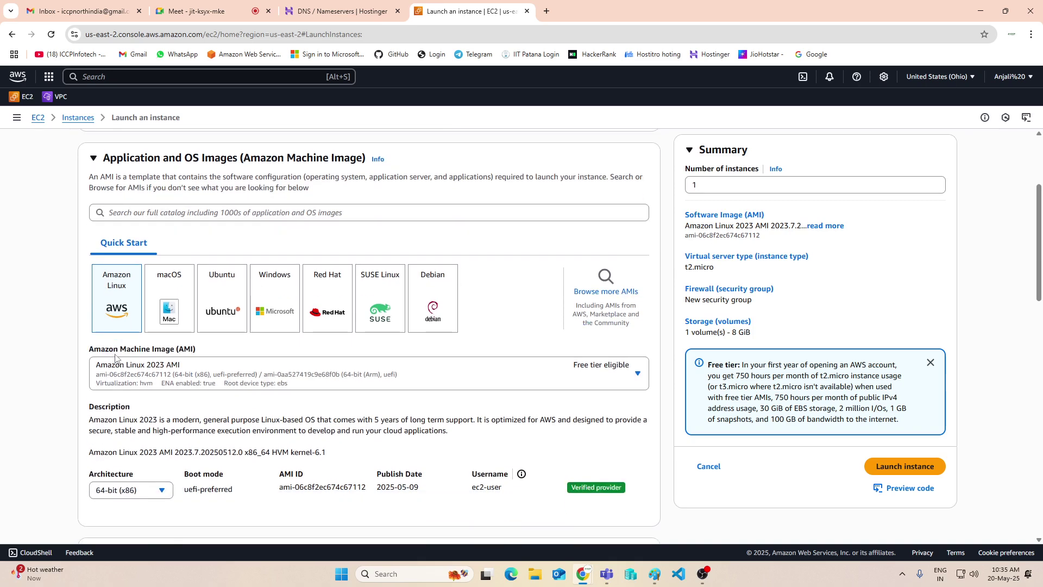
scroll(212, 395, "down", 3)
left_click(219, 219)
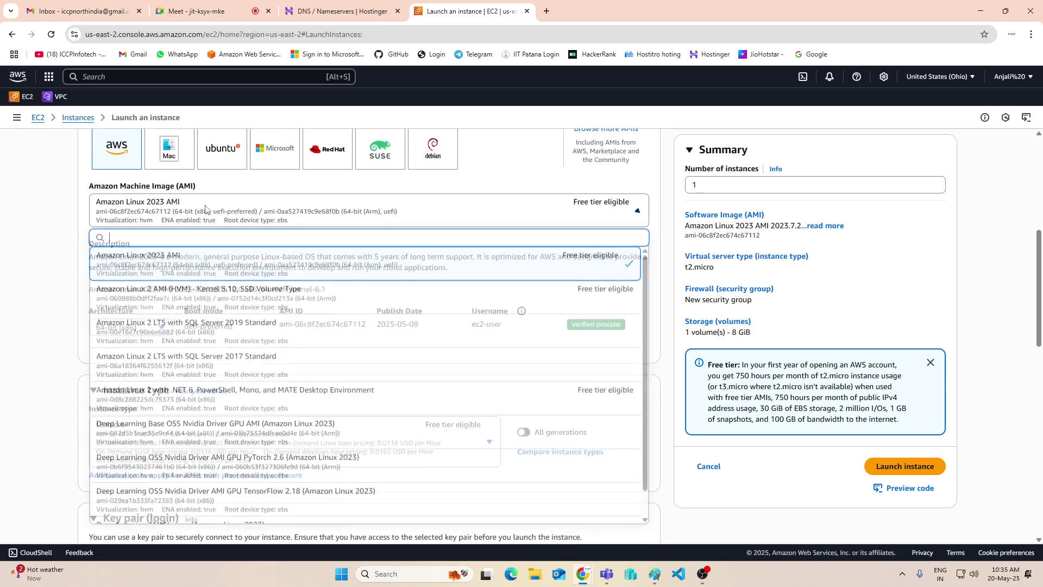
left_click(201, 300)
scroll(201, 299, "down", 3)
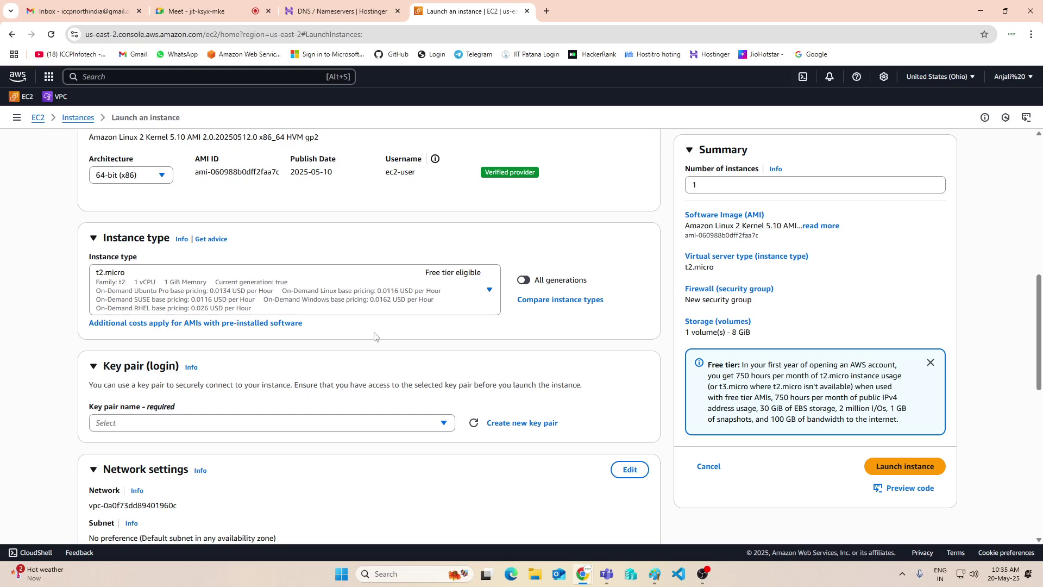
left_click(237, 375)
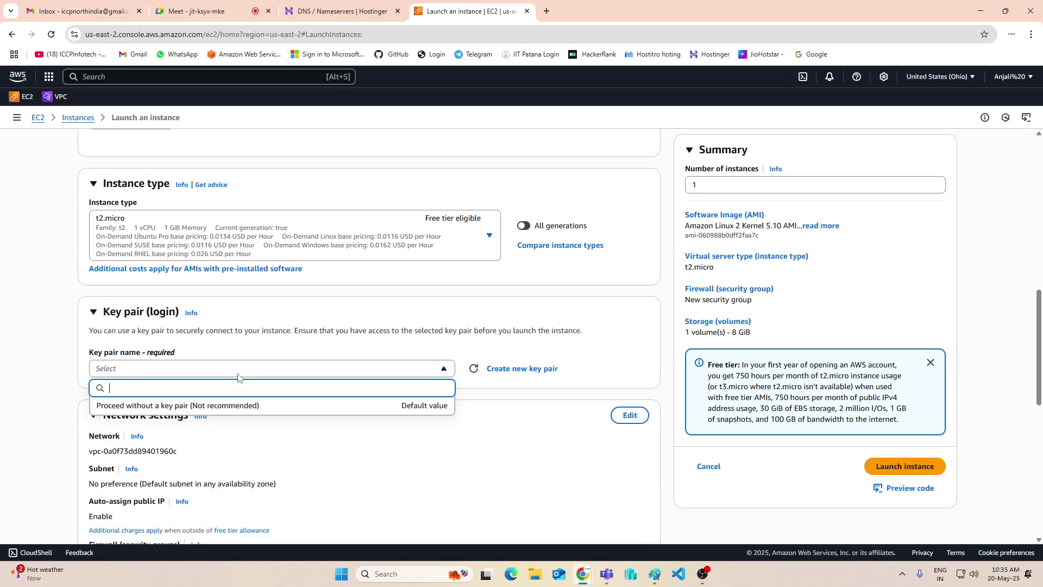
left_click(511, 372)
Create key pair web1key1, downloading web1key1.pem, and use it for the Web1 launch
left_click(403, 242)
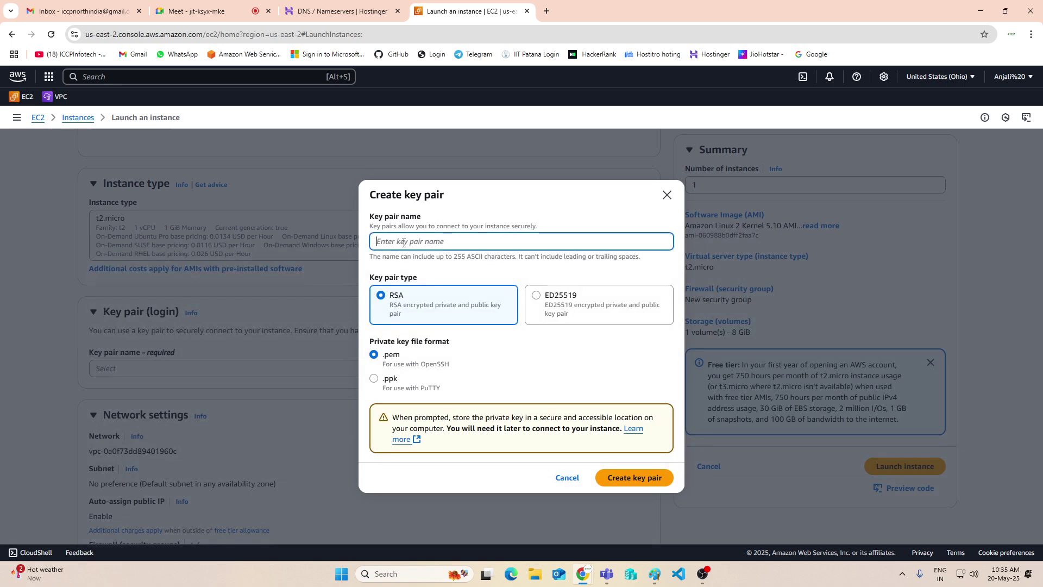
type("web1key1")
left_click(633, 478)
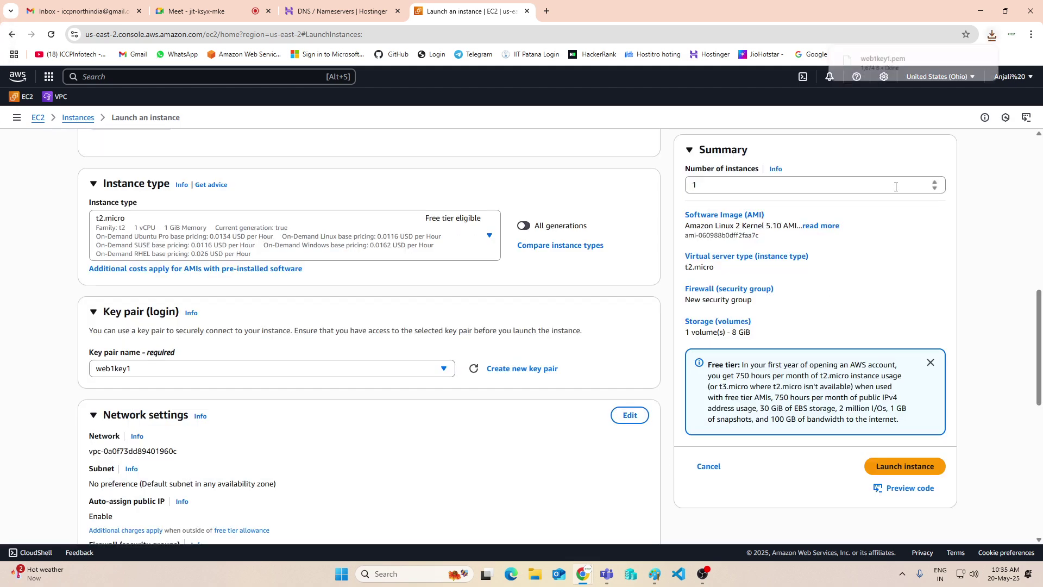
scroll(187, 348, "down", 2)
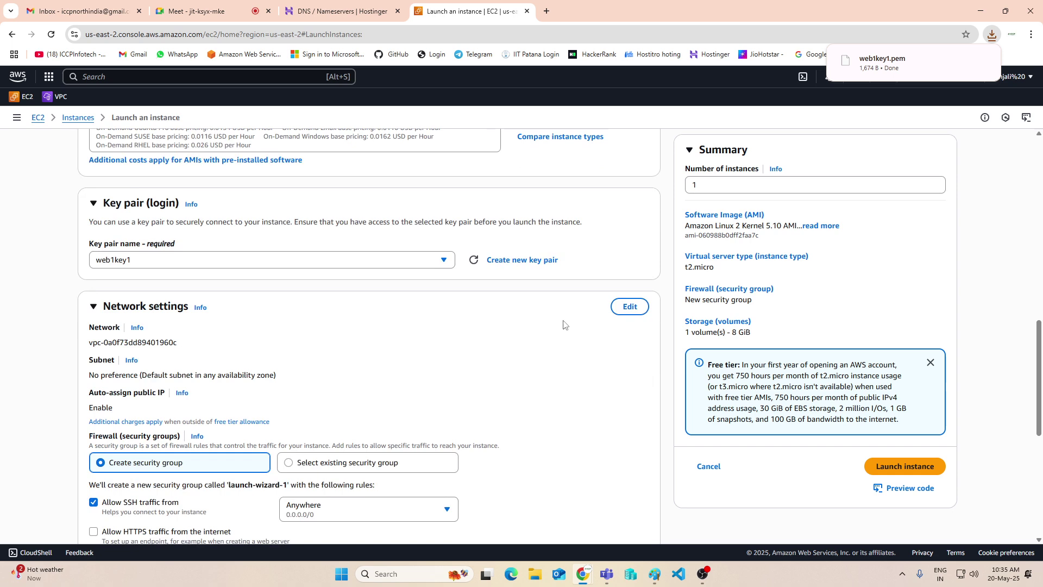
scroll(354, 370, "down", 2)
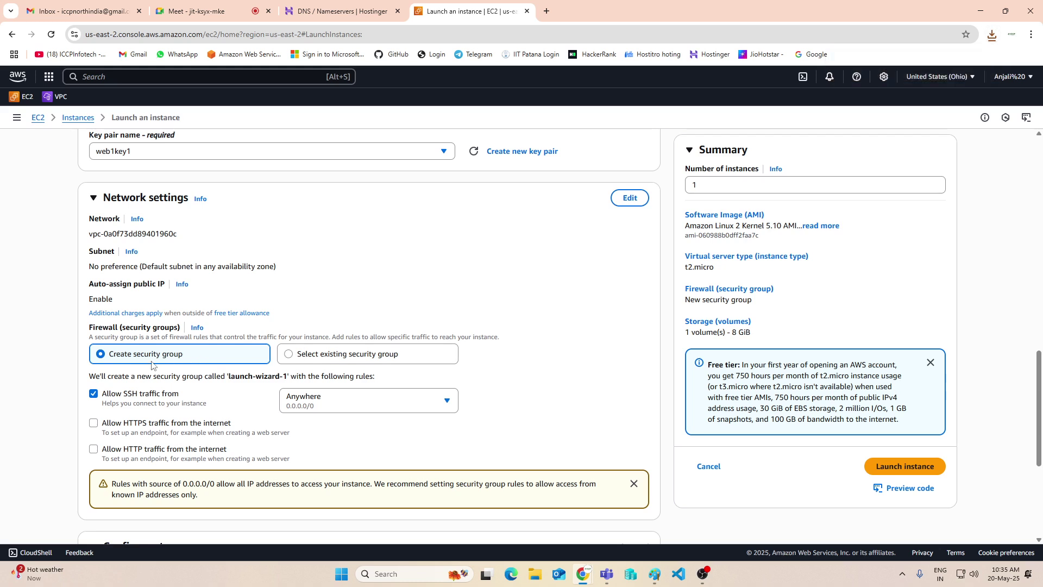
left_click(630, 198)
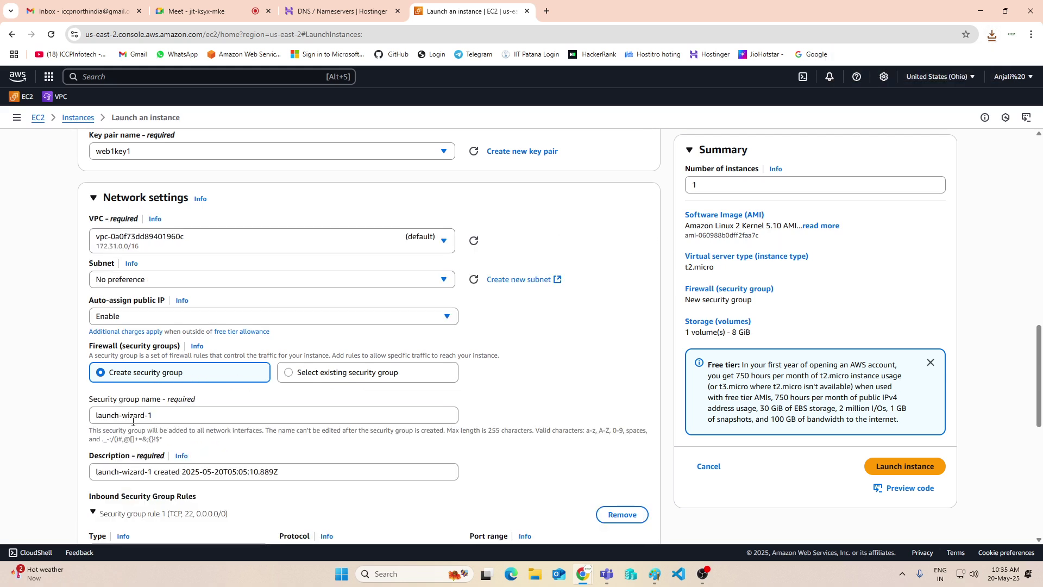
Name the new security group Web1-sg, edit its description, and allow all inbound traffic
triple_click(175, 418)
type("Web1-sg")
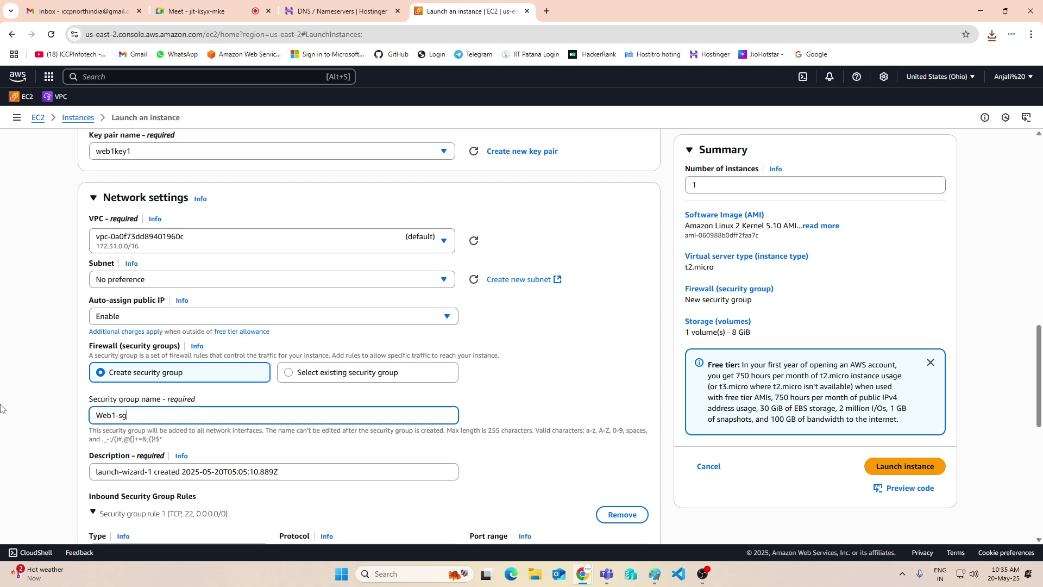
triple_click(254, 474)
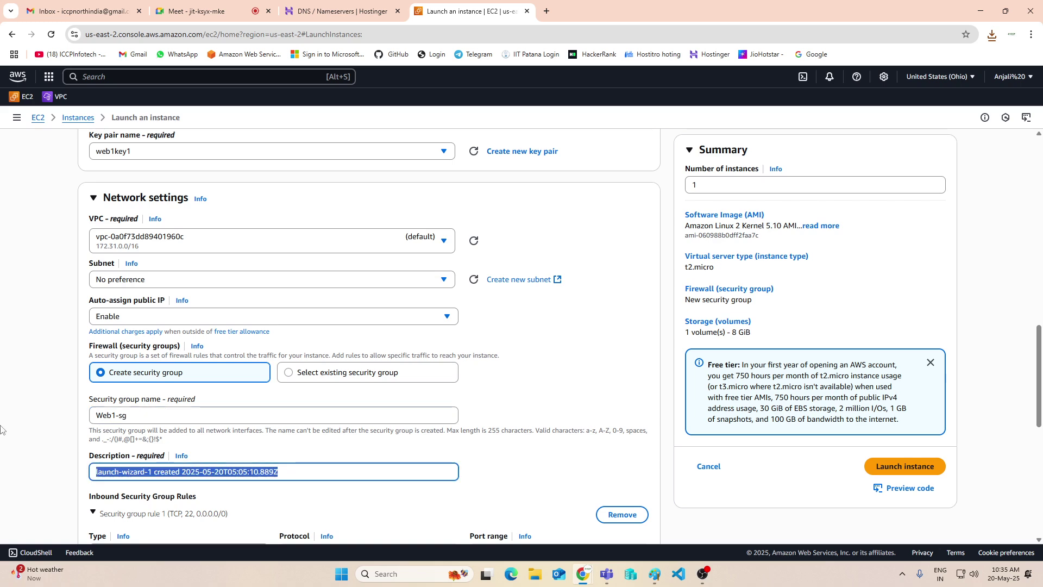
type("web1-sg")
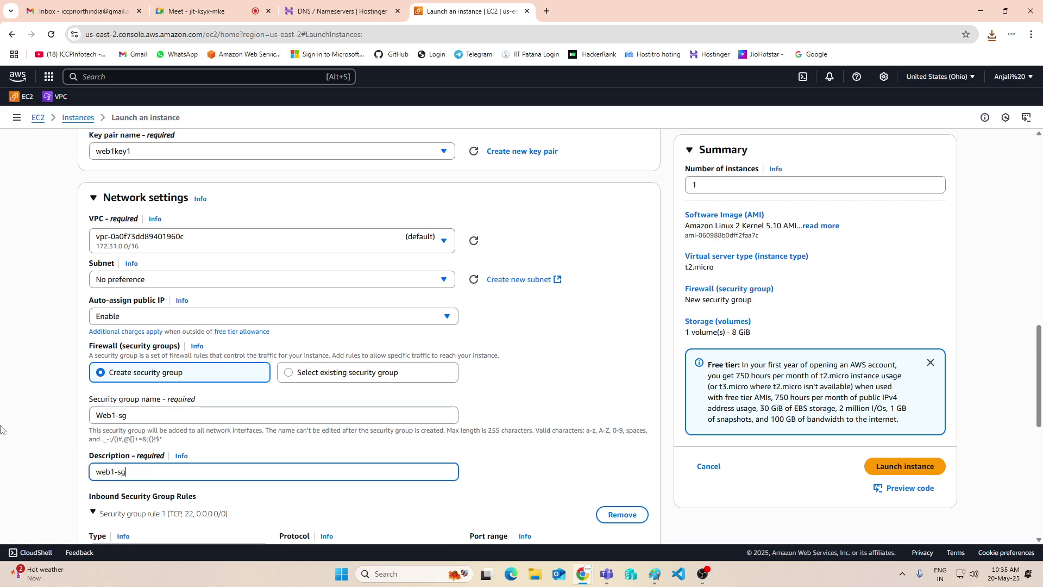
scroll(34, 421, "down", 3)
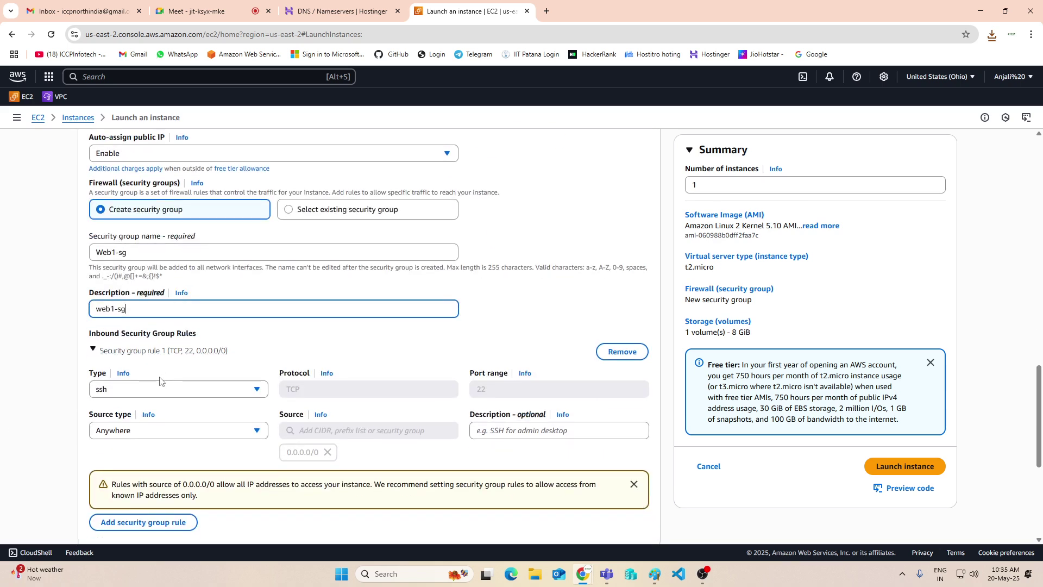
left_click(139, 389)
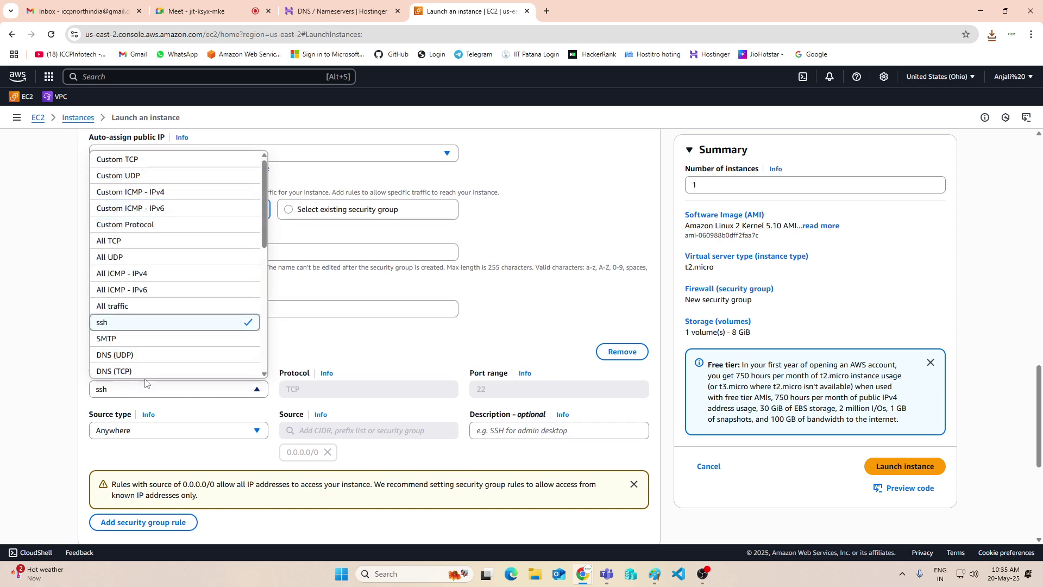
left_click(129, 303)
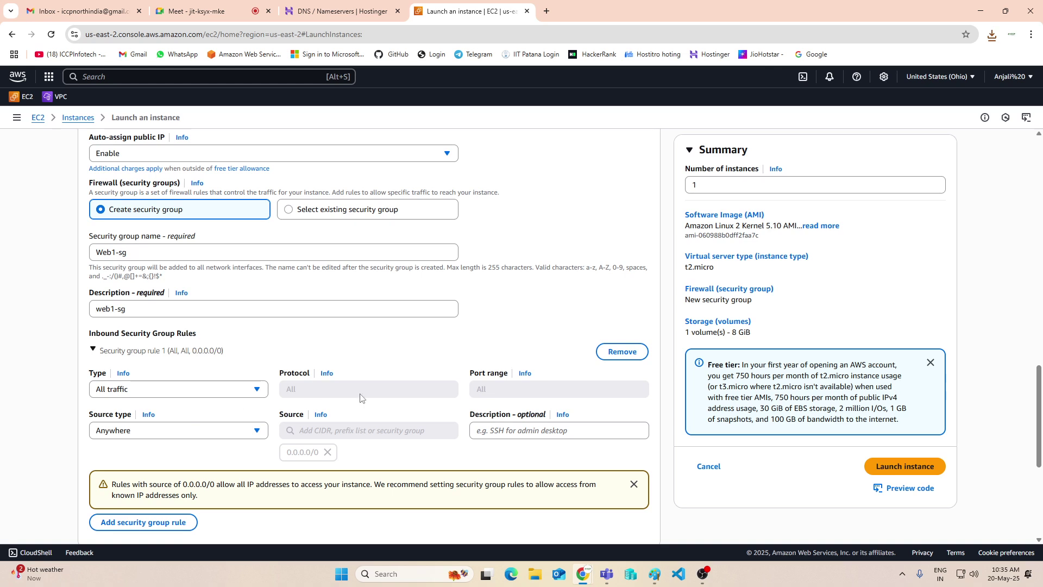
Set the root volume to 20 GiB and leave the subnet at No preference
scroll(511, 413, "down", 4)
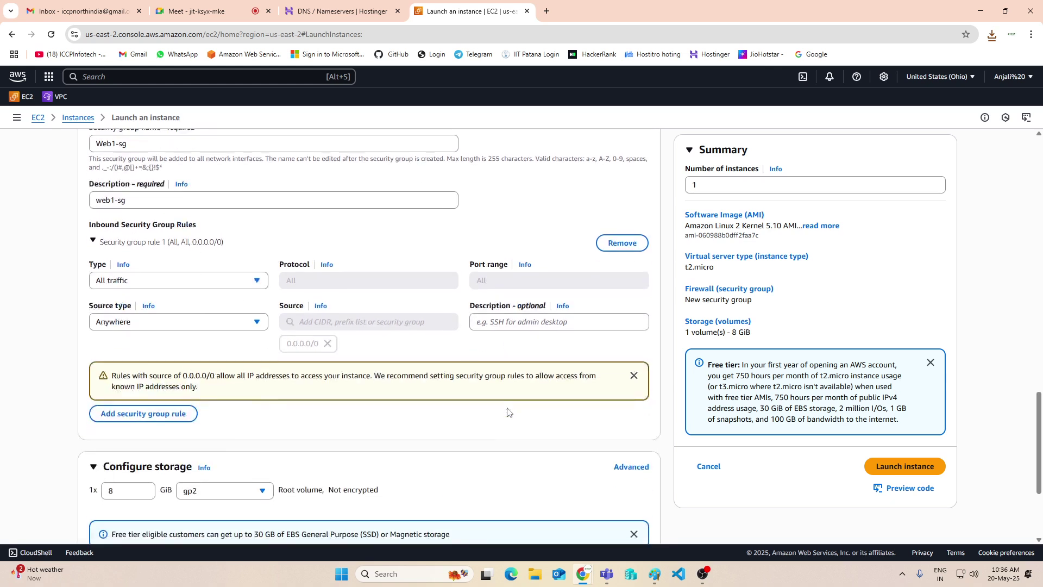
double_click(110, 388)
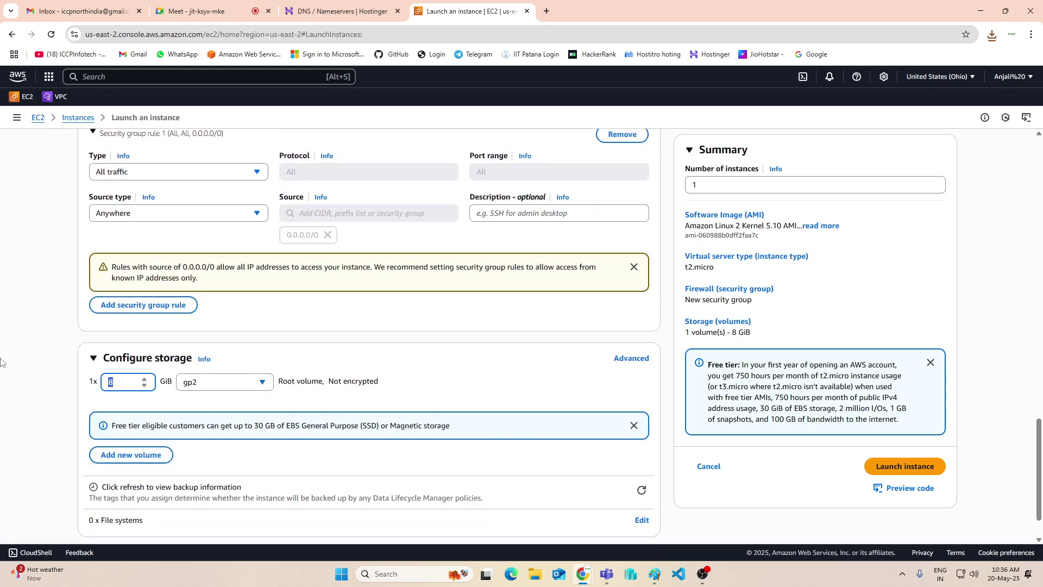
type("20")
scroll(118, 369, "up", 20)
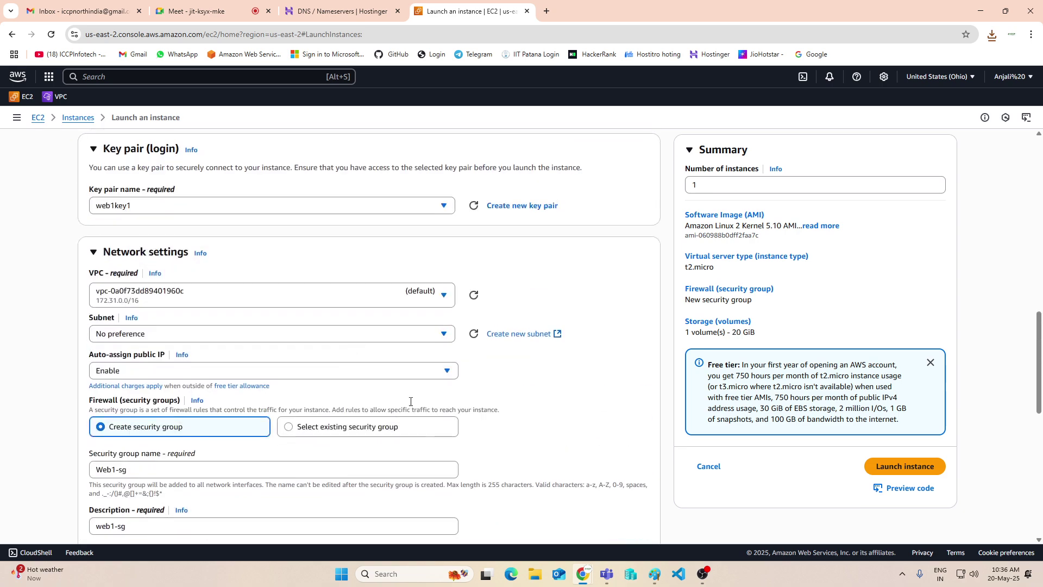
scroll(122, 297, "down", 4)
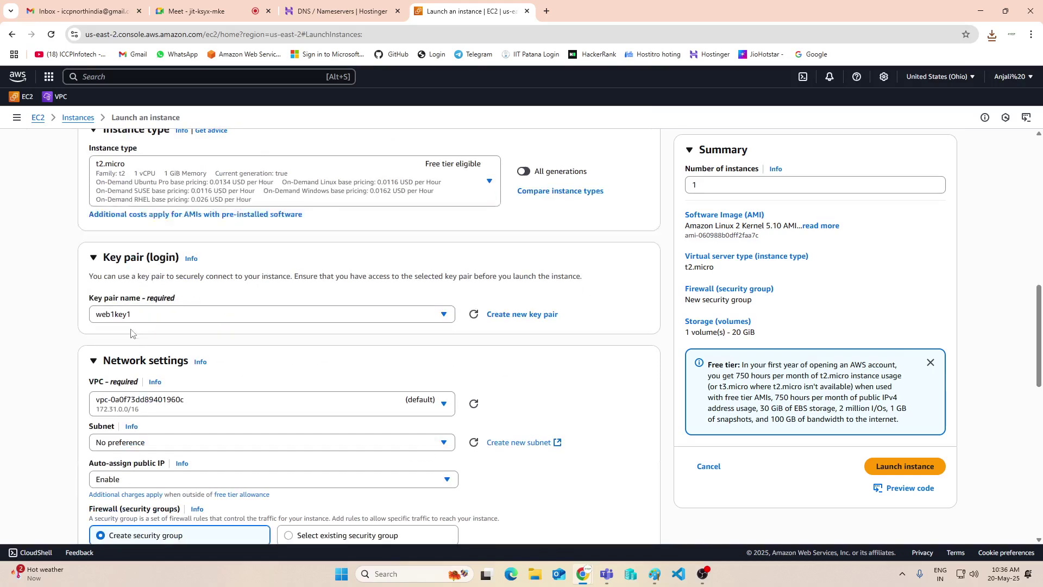
scroll(180, 323, "down", 1)
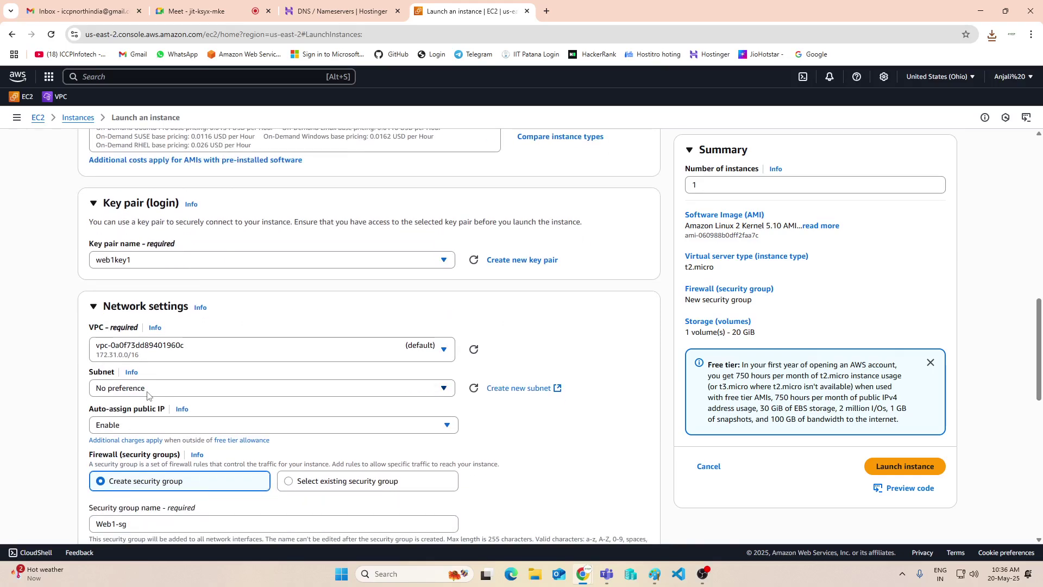
left_click(150, 391)
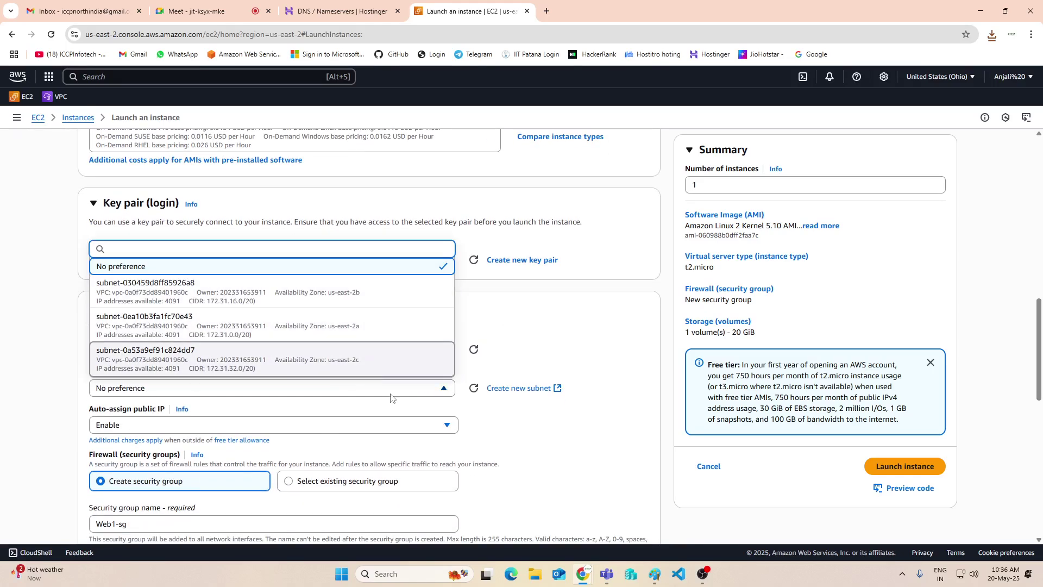
left_click(573, 308)
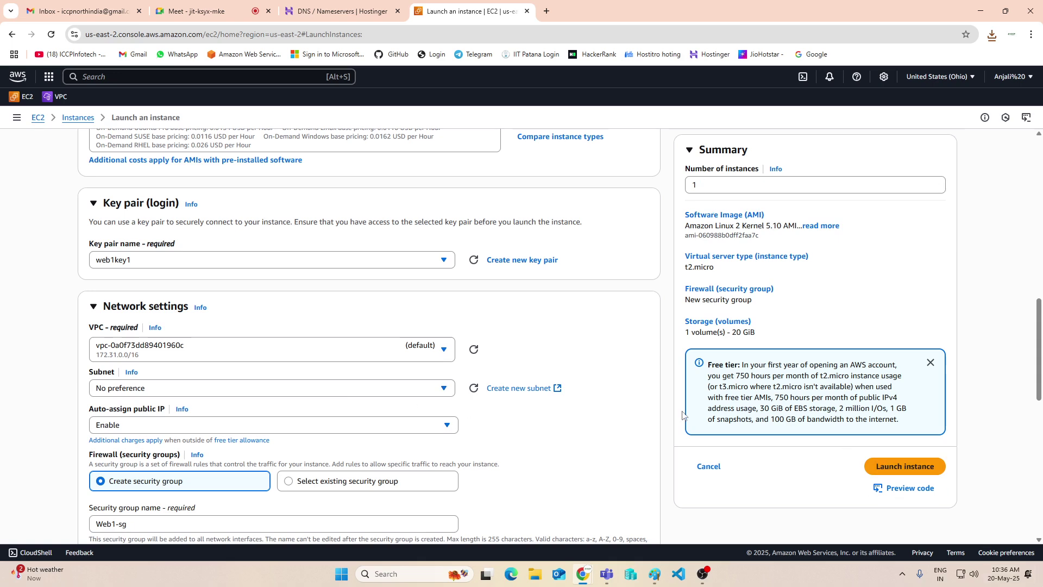
scroll(199, 347, "up", 3)
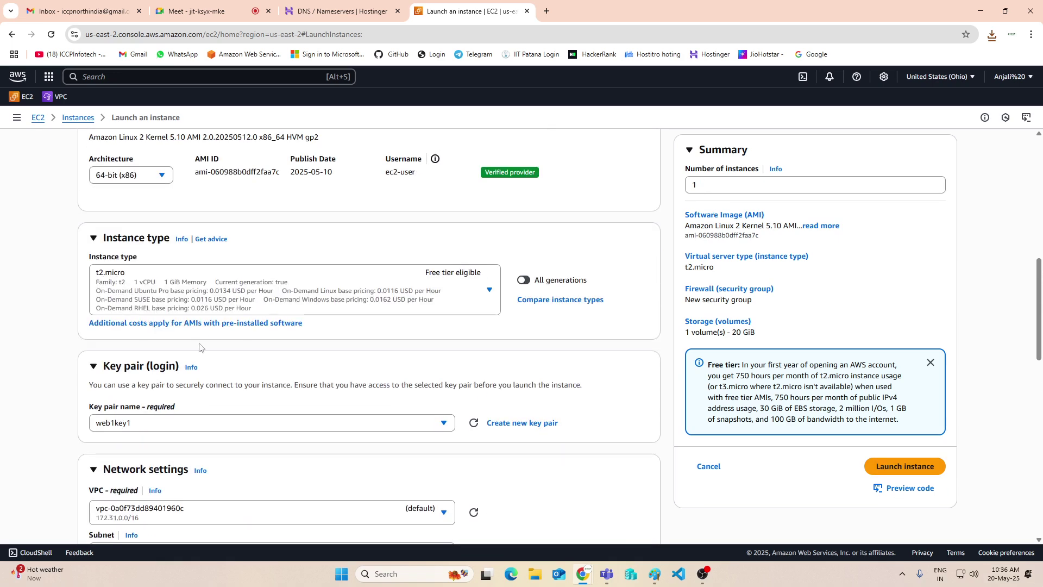
Launch the instance and refresh the Instances list until Web1 shows running as t2.micro
left_click(905, 468)
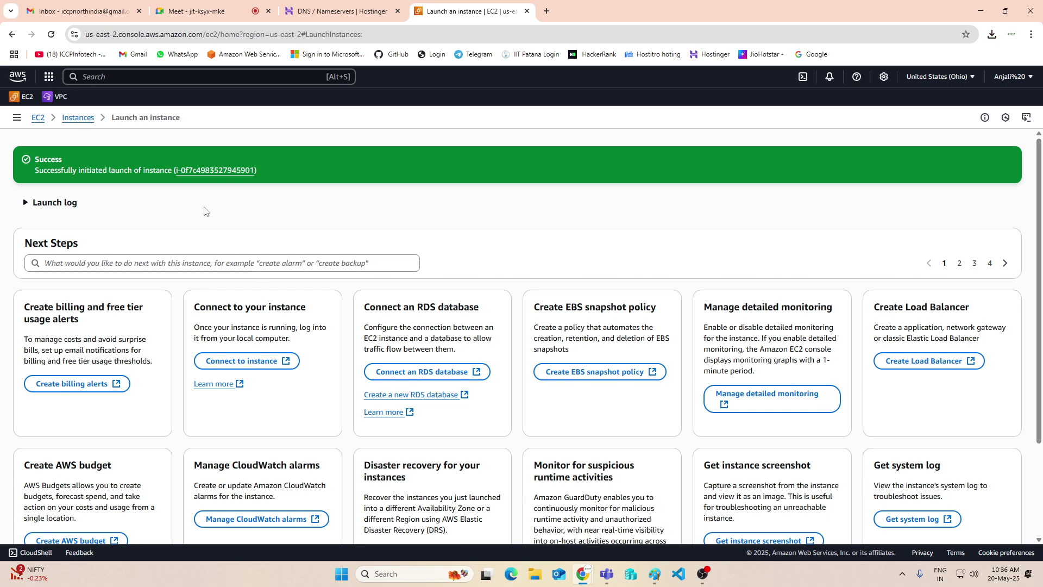
left_click(74, 119)
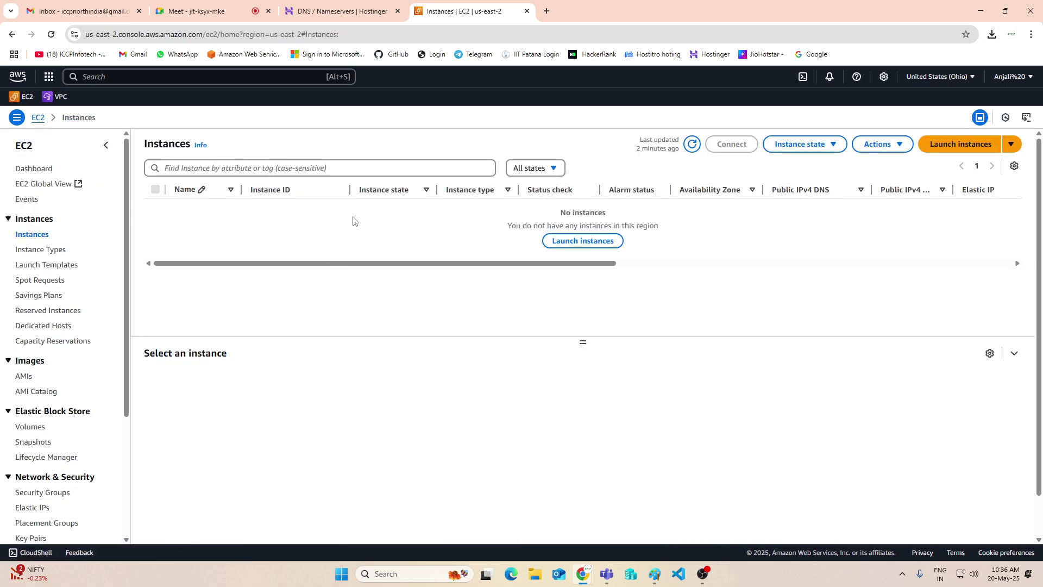
left_click(692, 144)
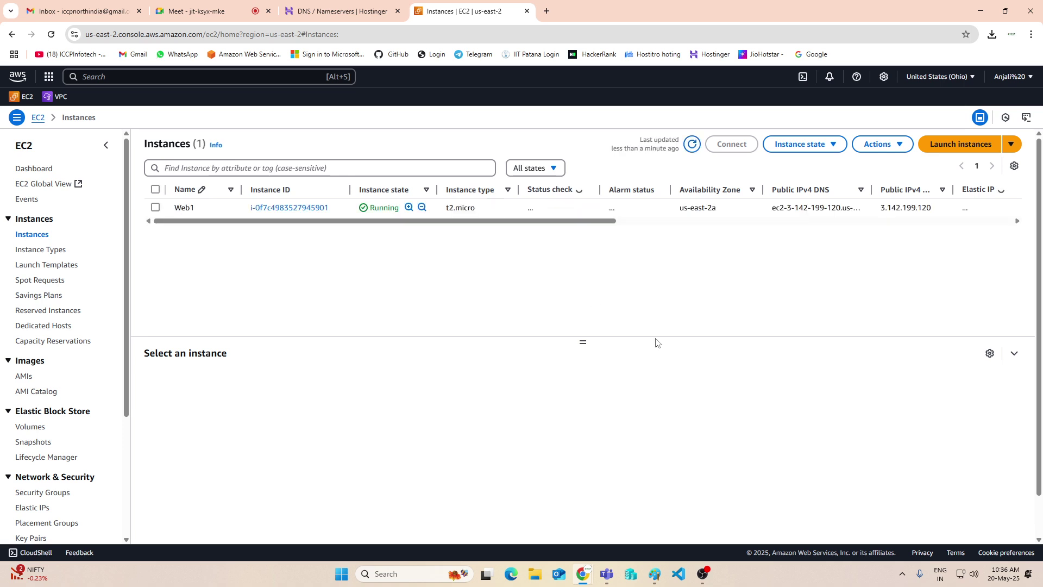
left_click(547, 11)
Google 'css html website templates', browse the results, then minimize Chrome
left_click(478, 222)
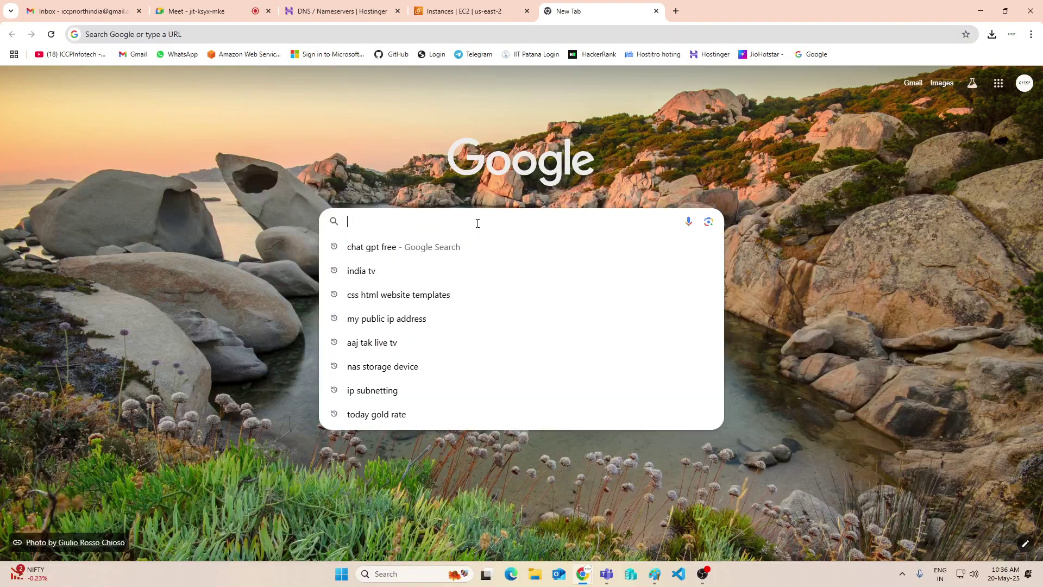
type("css")
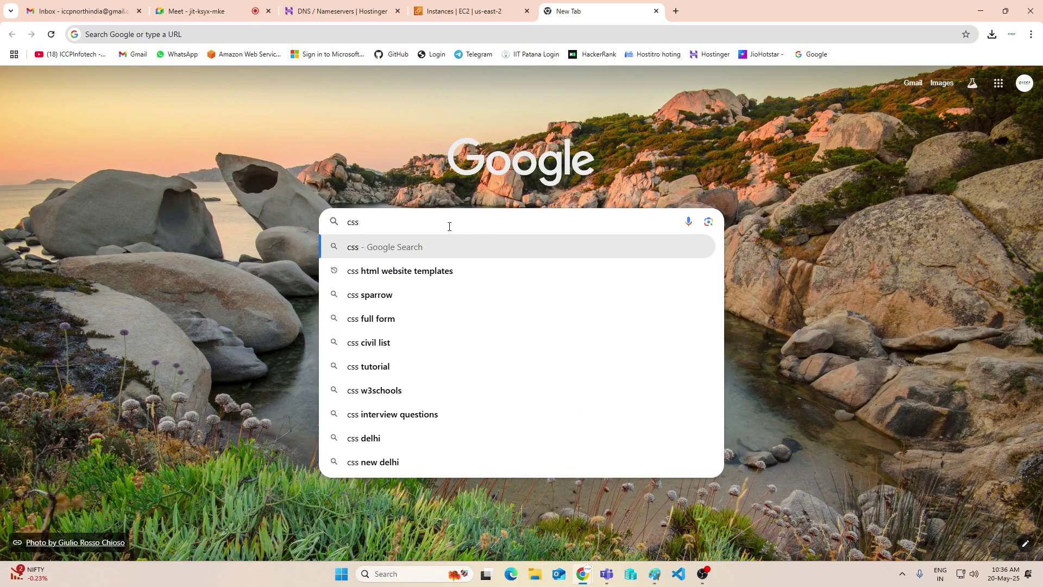
left_click(433, 271)
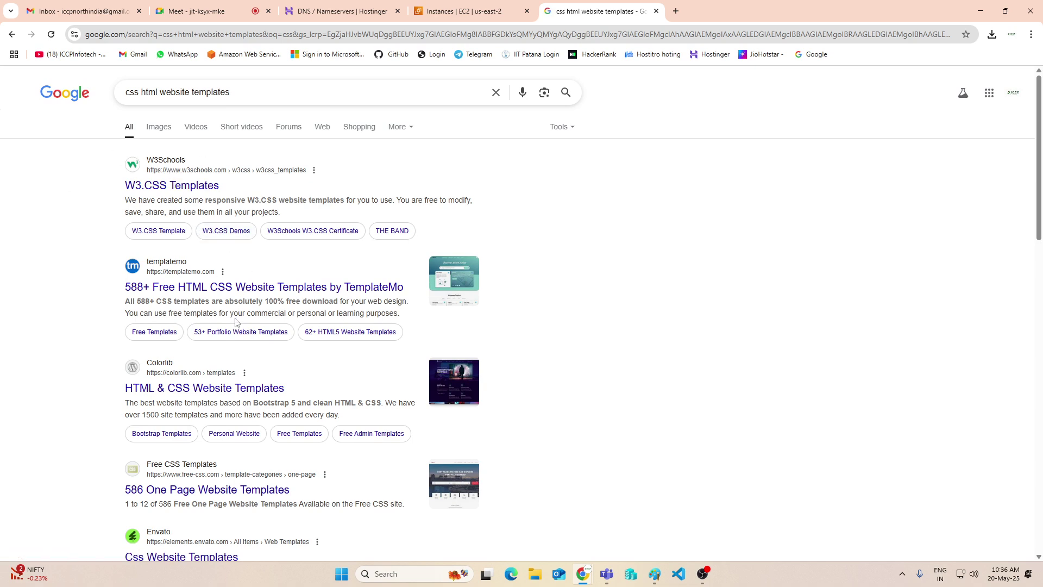
scroll(235, 323, "down", 9)
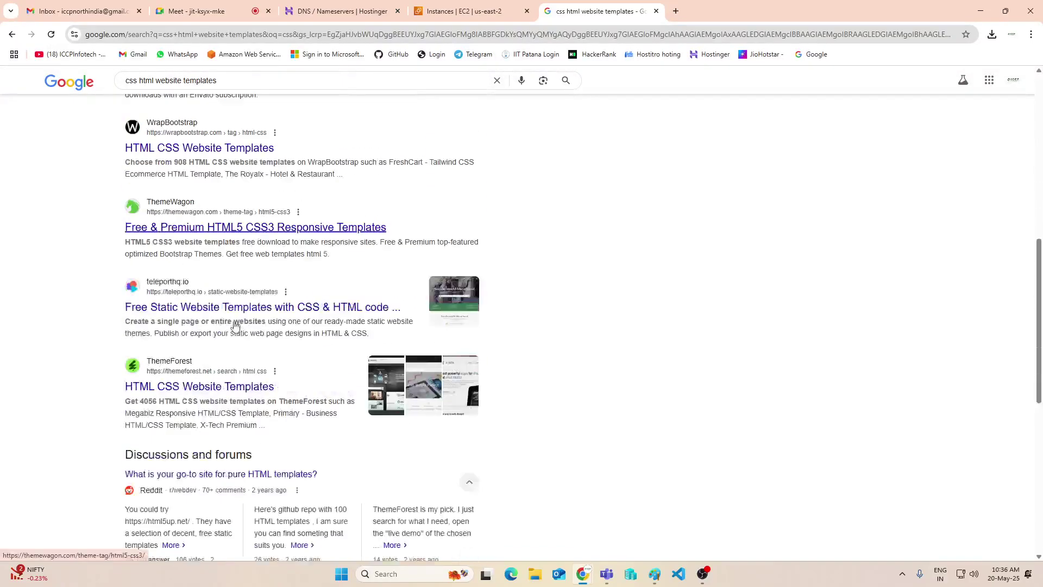
scroll(235, 324, "down", 4)
scroll(235, 322, "up", 9)
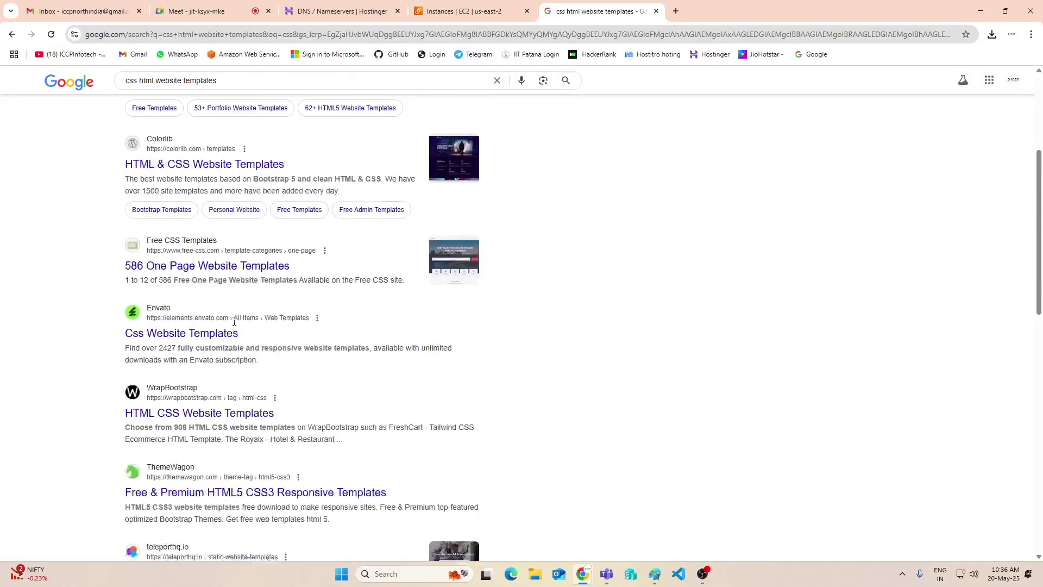
scroll(234, 322, "up", 3)
left_click(978, 10)
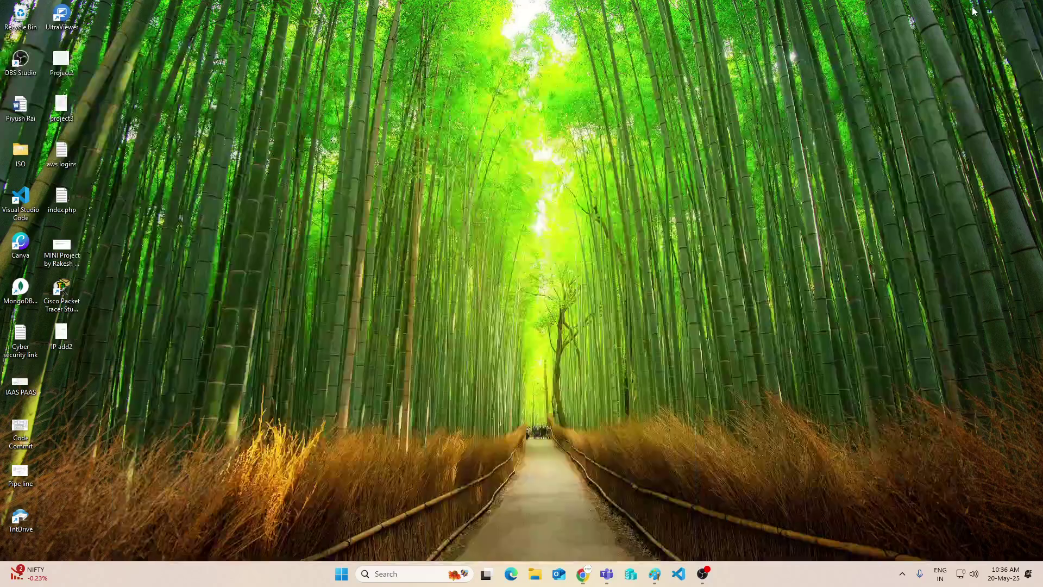
Run WinSCP-5.21.1-Setup from E:\cloud software, choosing to install for all users
left_click(536, 575)
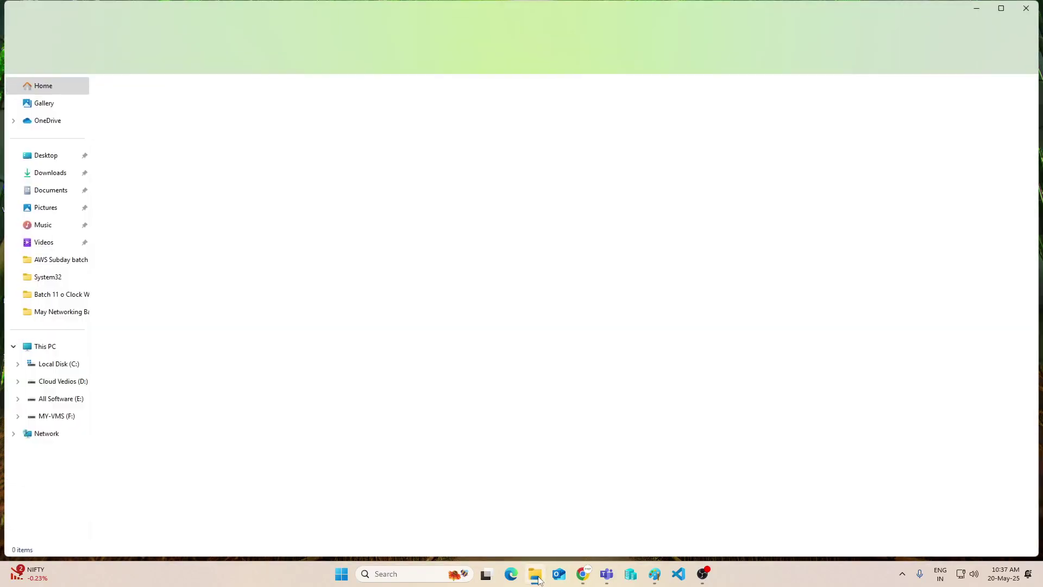
left_click(74, 387)
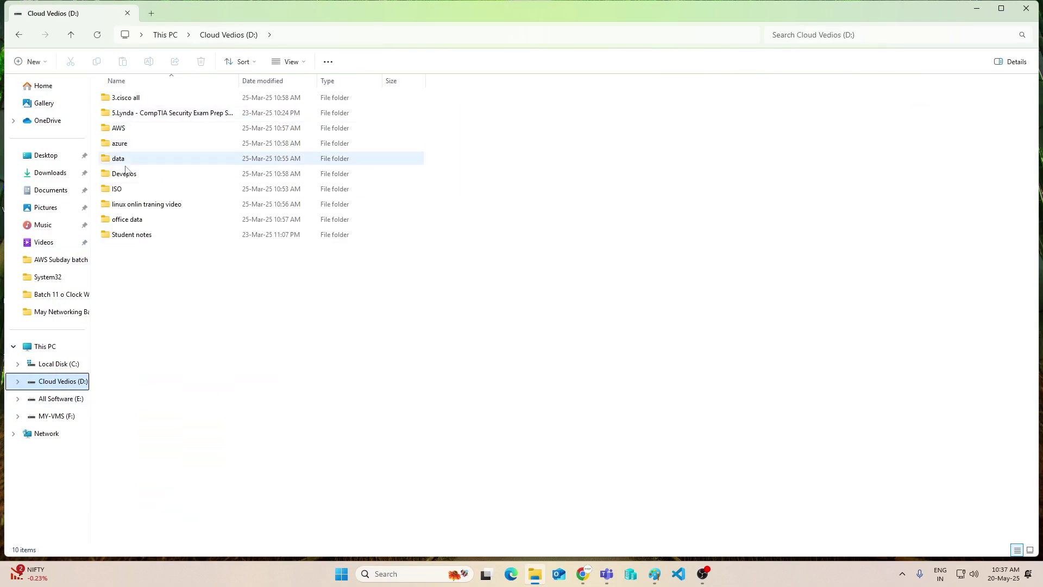
left_click(61, 403)
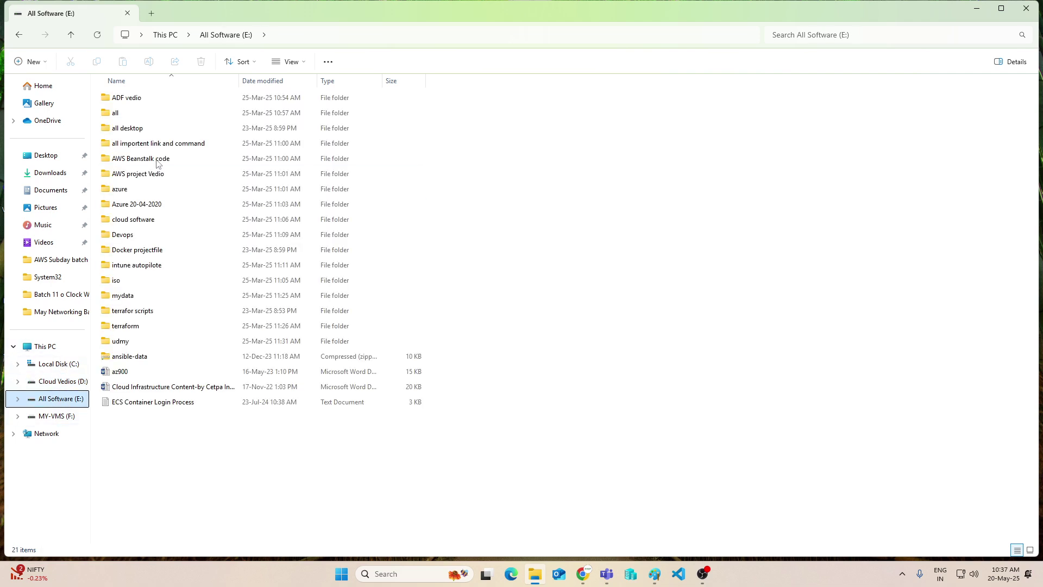
double_click(135, 218)
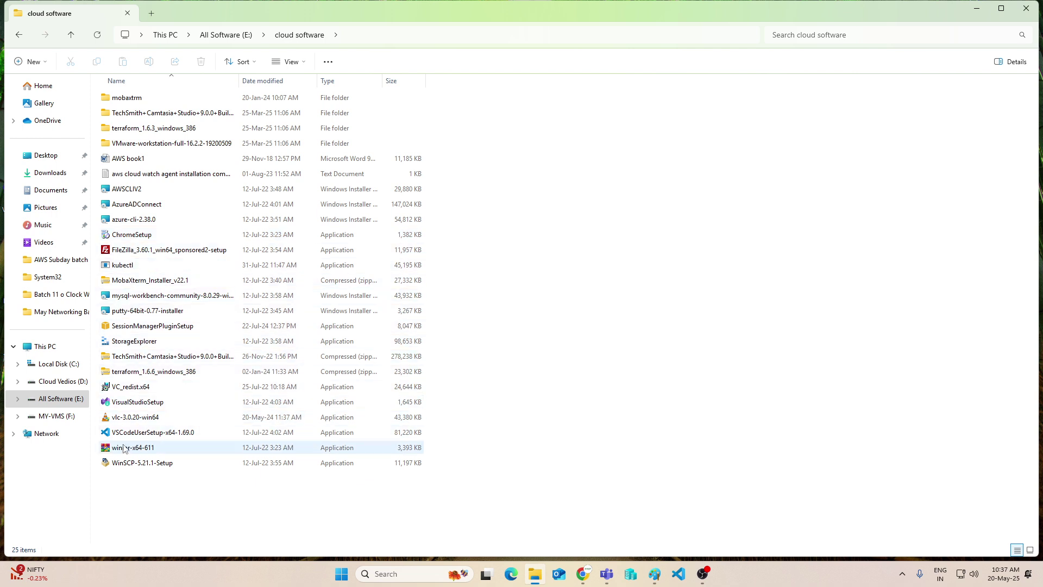
left_click(129, 468)
double_click(130, 469)
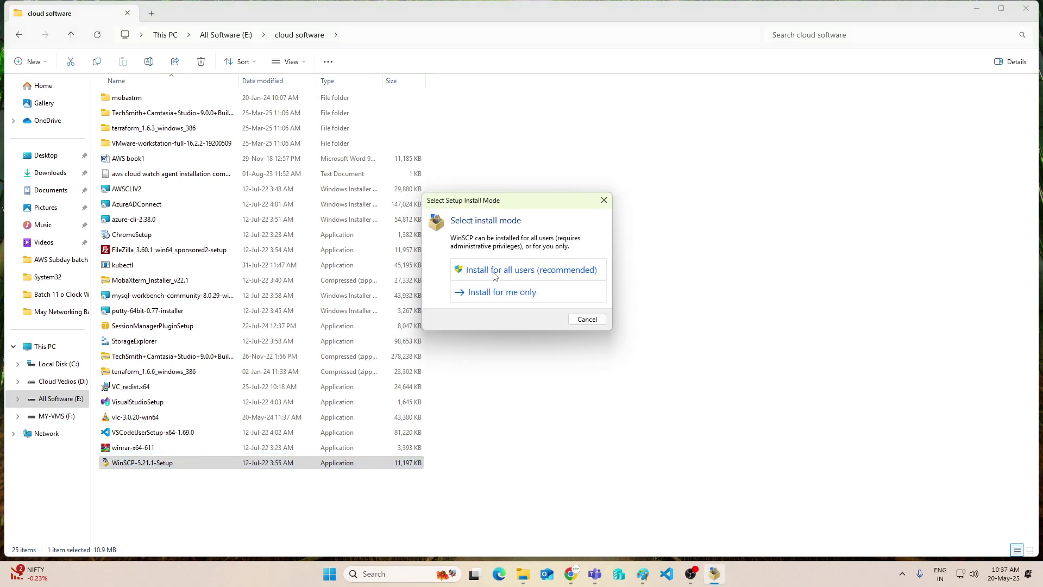
left_click(496, 272)
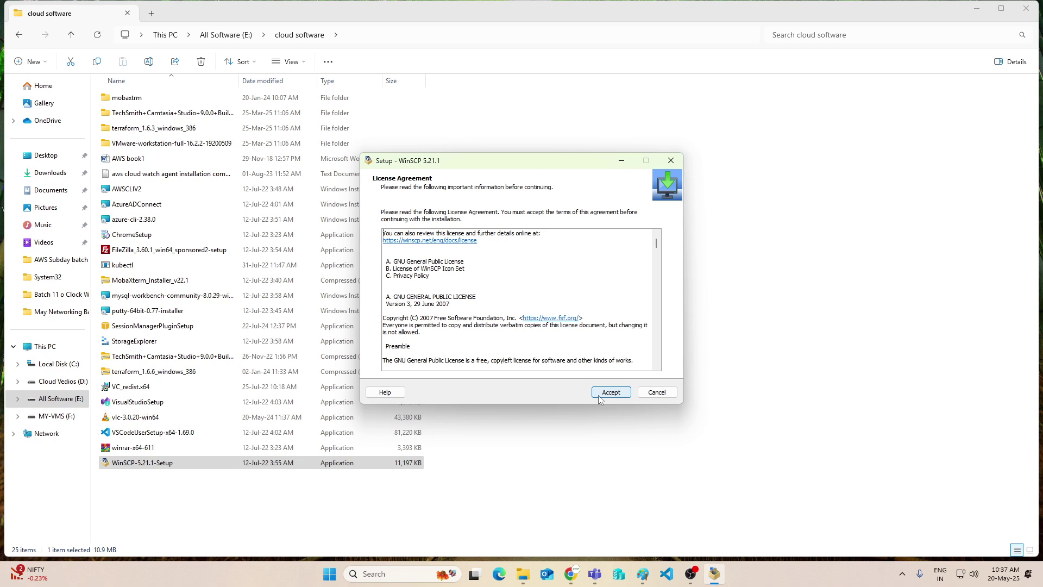
Accept the licence and install WinSCP 5.21.1 with Typical setup and the Commander interface
left_click(603, 394)
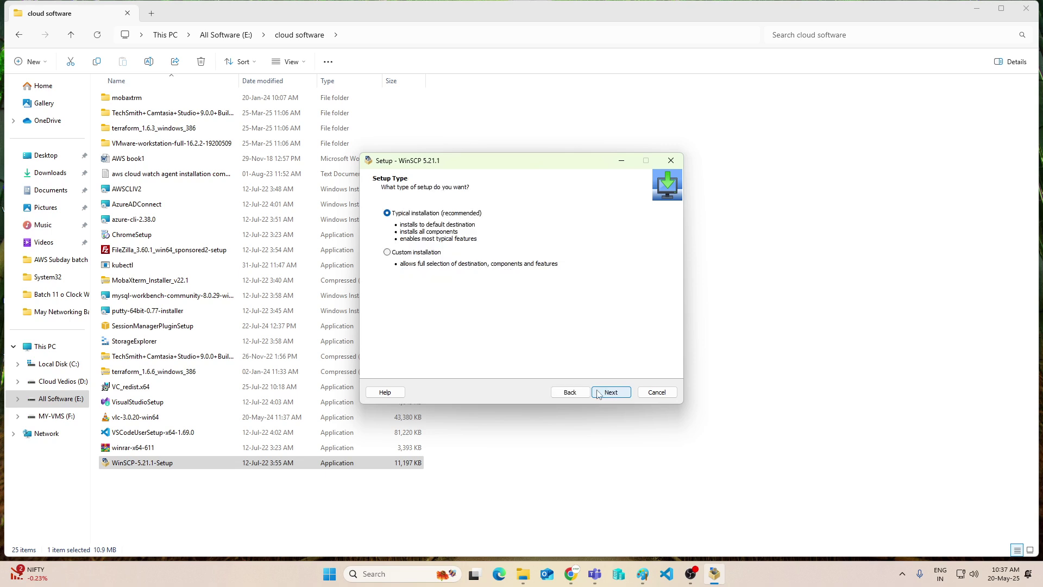
left_click(607, 397)
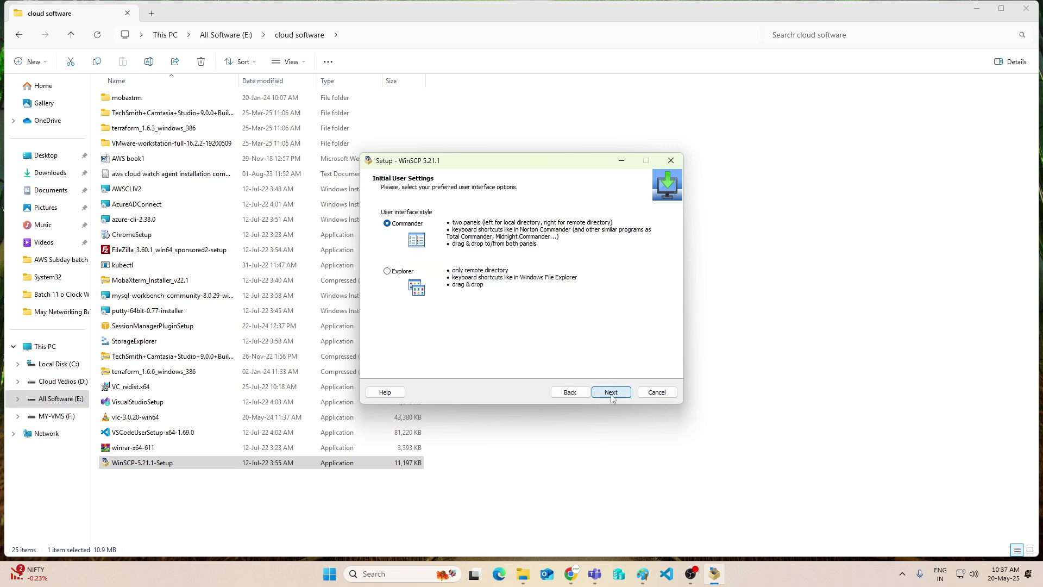
left_click(607, 397)
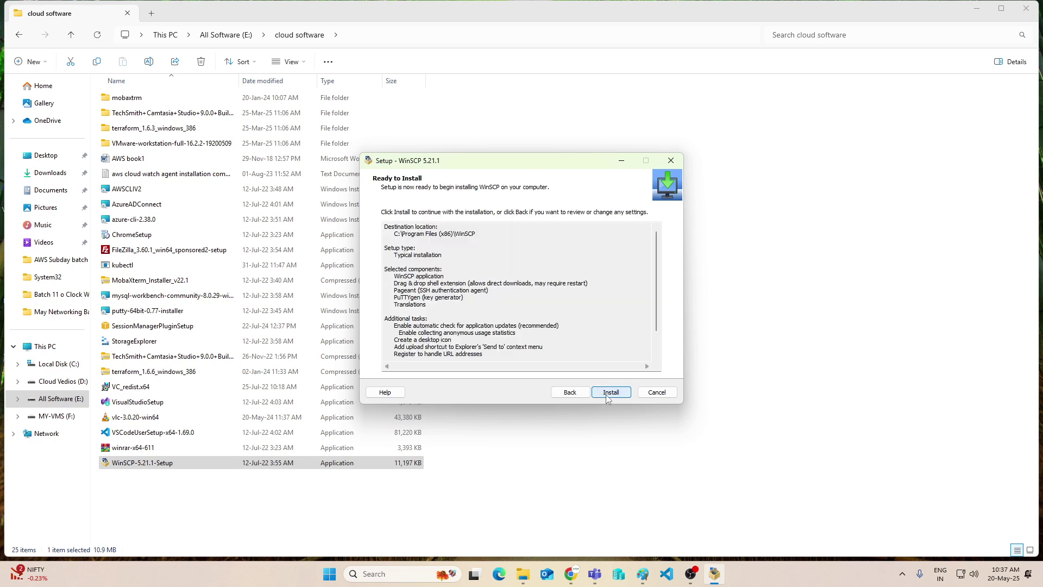
left_click(607, 396)
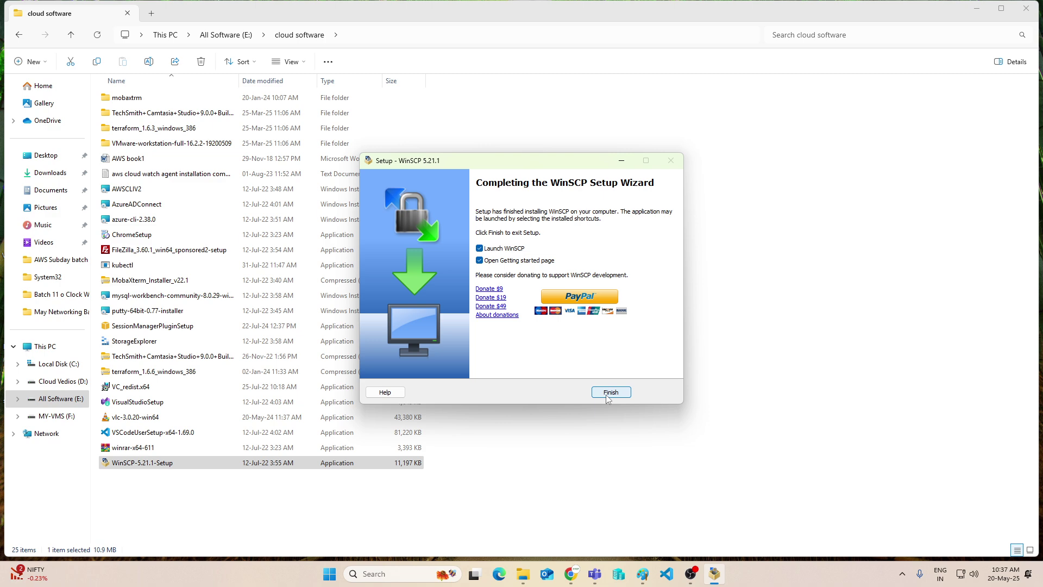
left_click(610, 393)
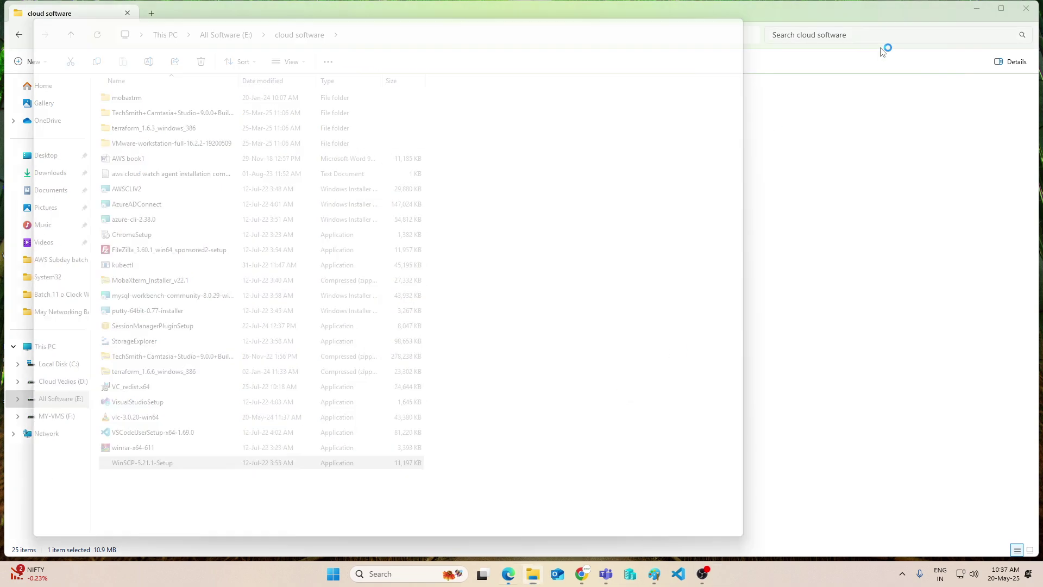
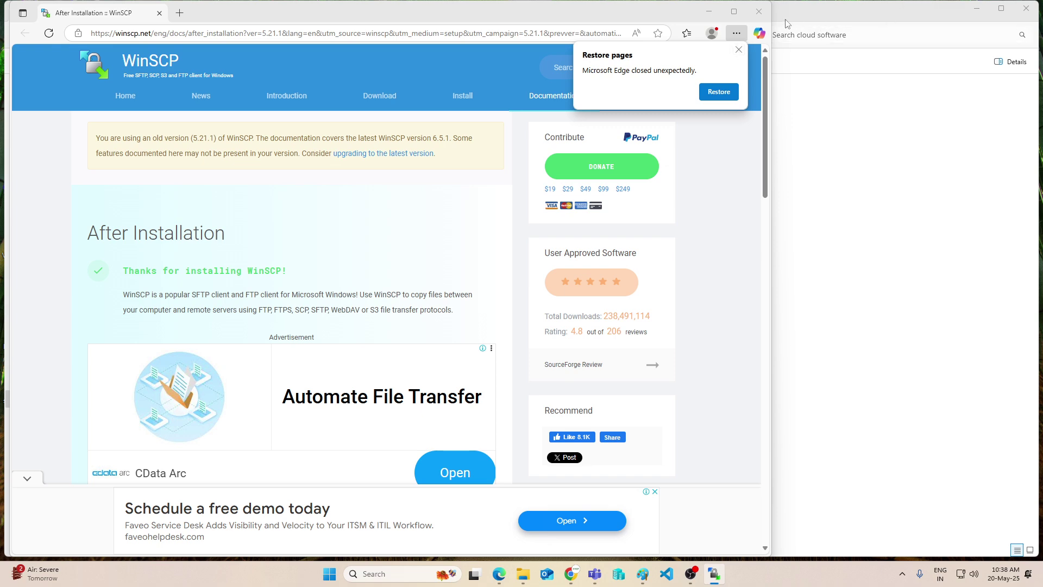
Close Edge, locate the web1key1.pem key in Downloads, then minimize File Explorer
left_click(759, 11)
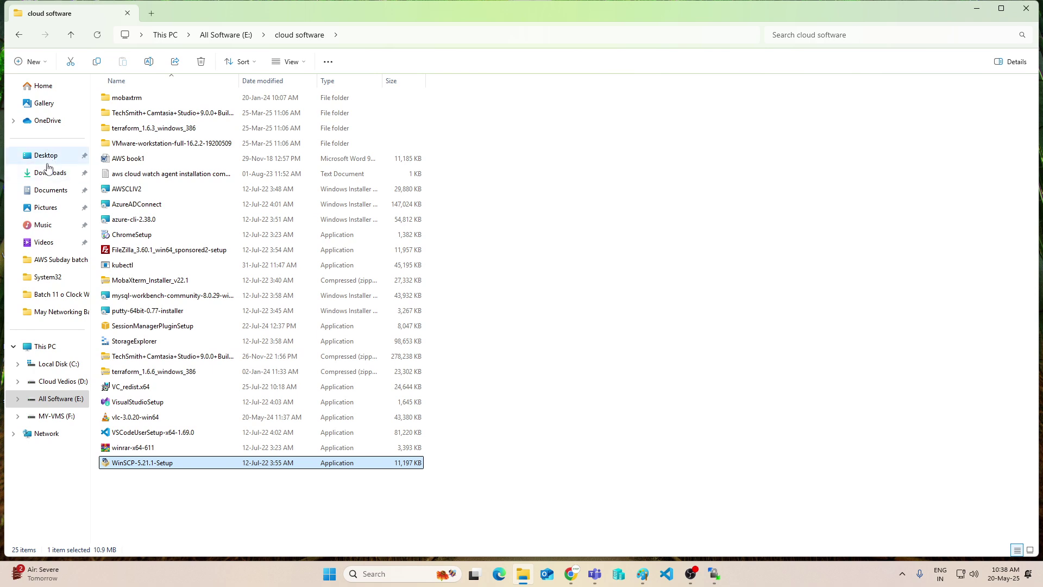
left_click(60, 175)
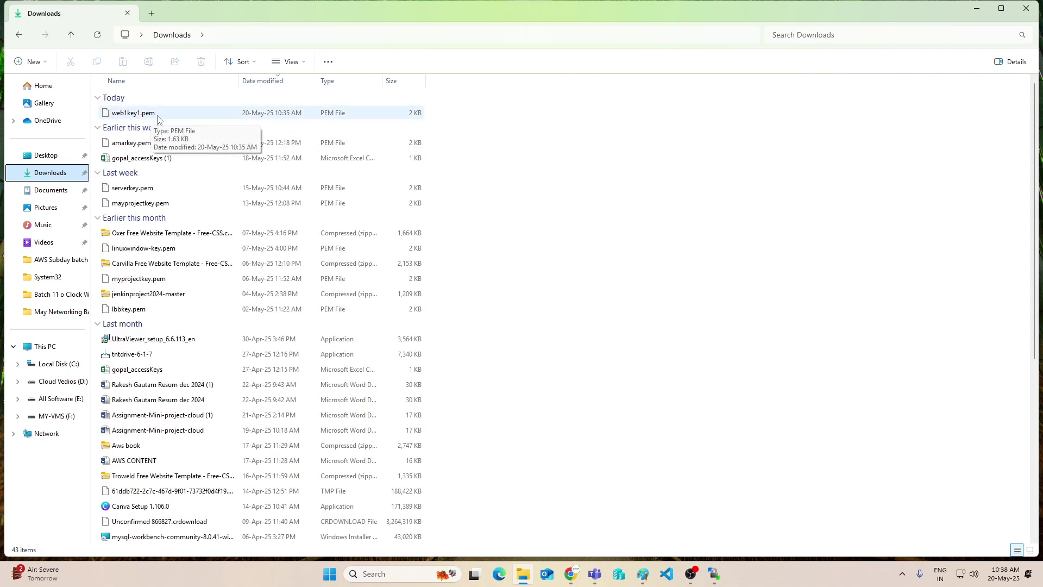
left_click(976, 8)
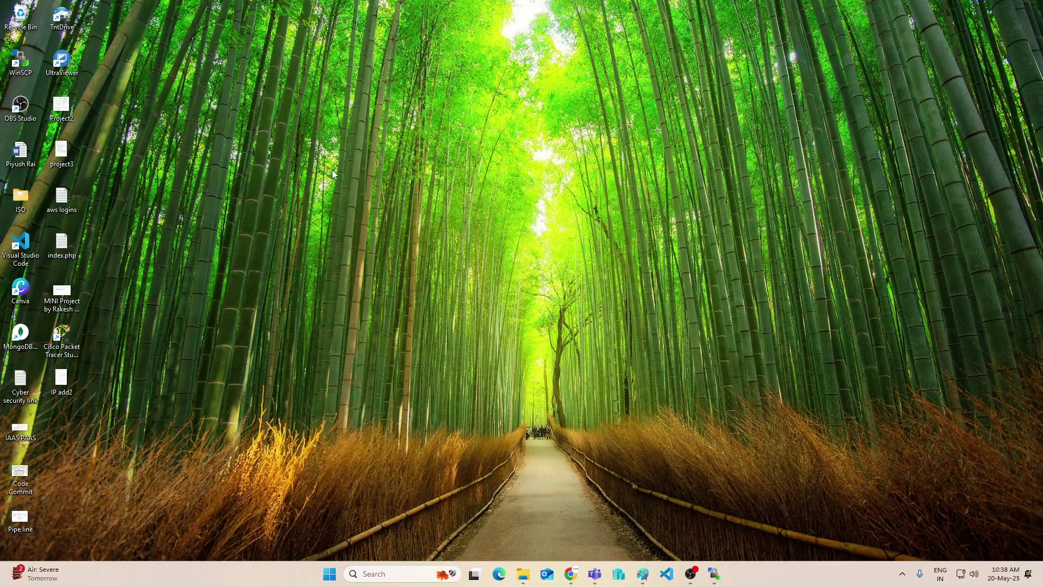
Search Windows for puttygen and open its web result
left_click(390, 568)
type("put")
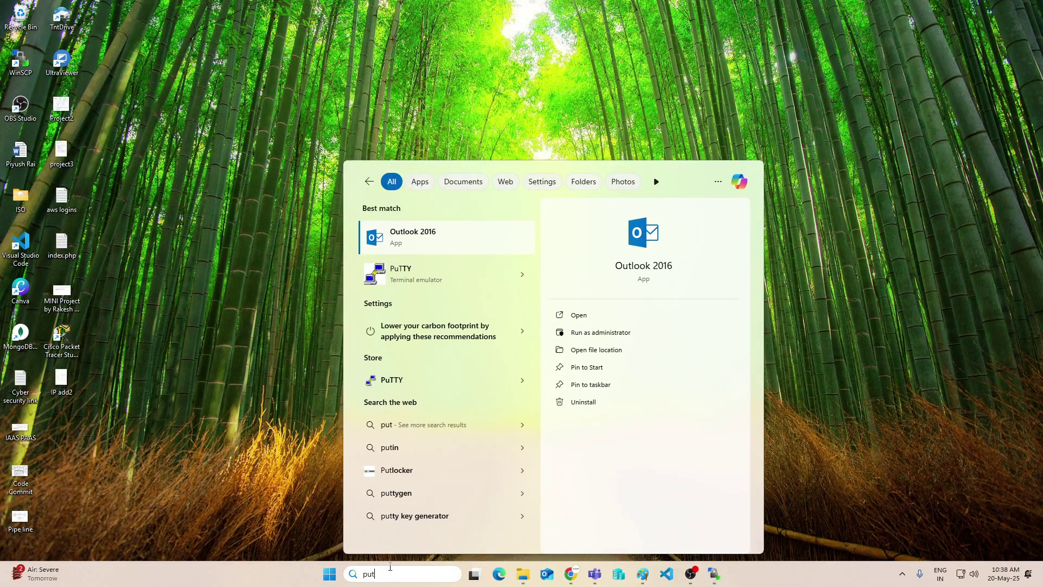
type("ty")
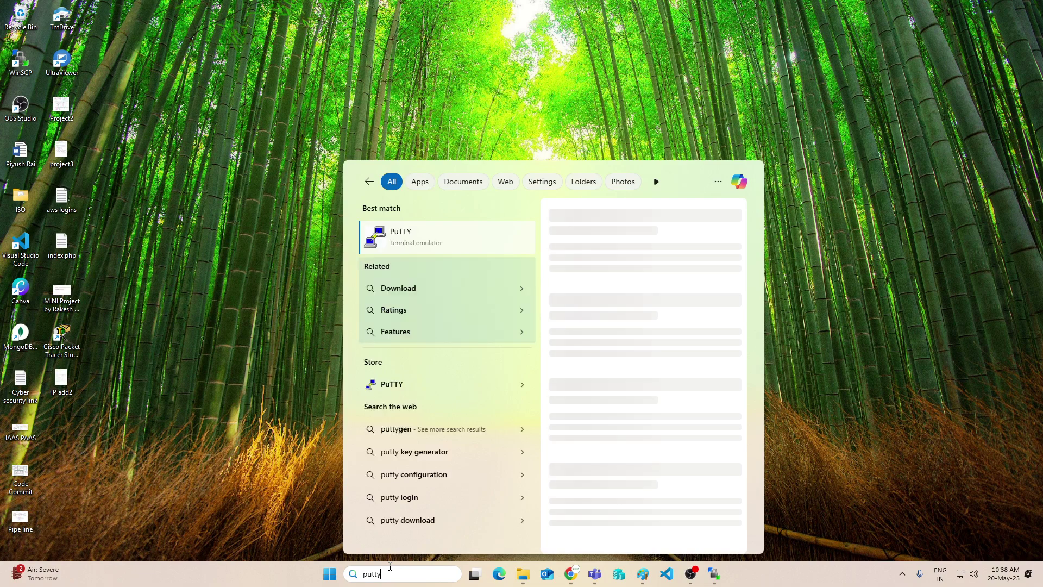
type(" geb")
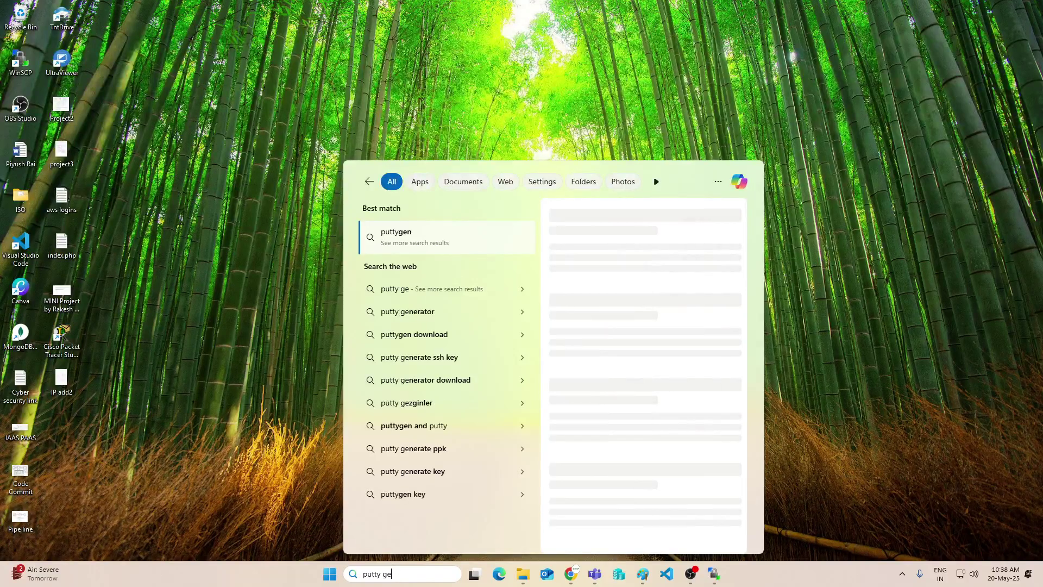
left_click(577, 116)
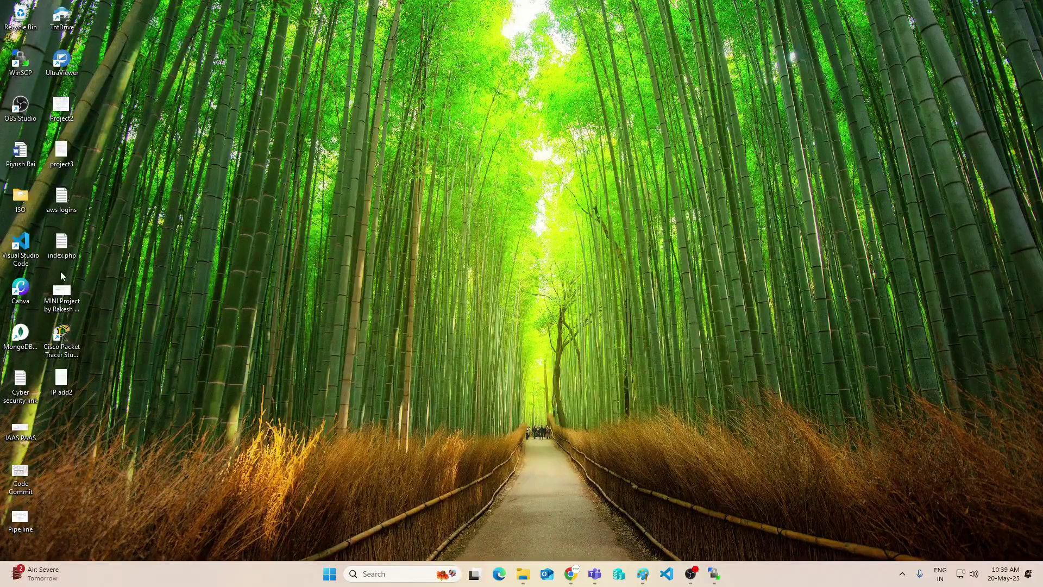
Launch and close WinSCP, then return to Chrome's css html website templates results
left_click(714, 574)
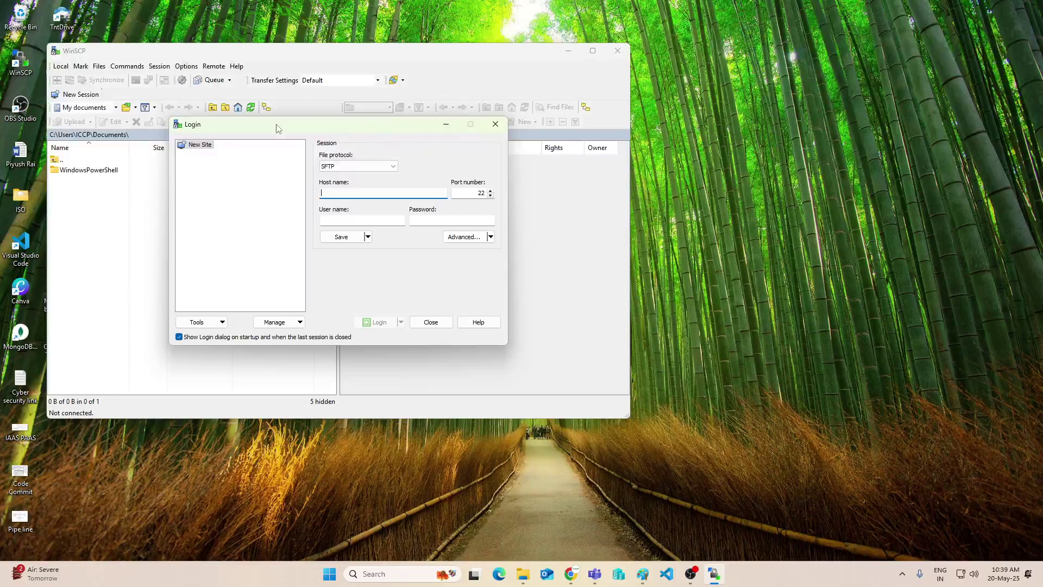
left_click(495, 123)
left_click(617, 51)
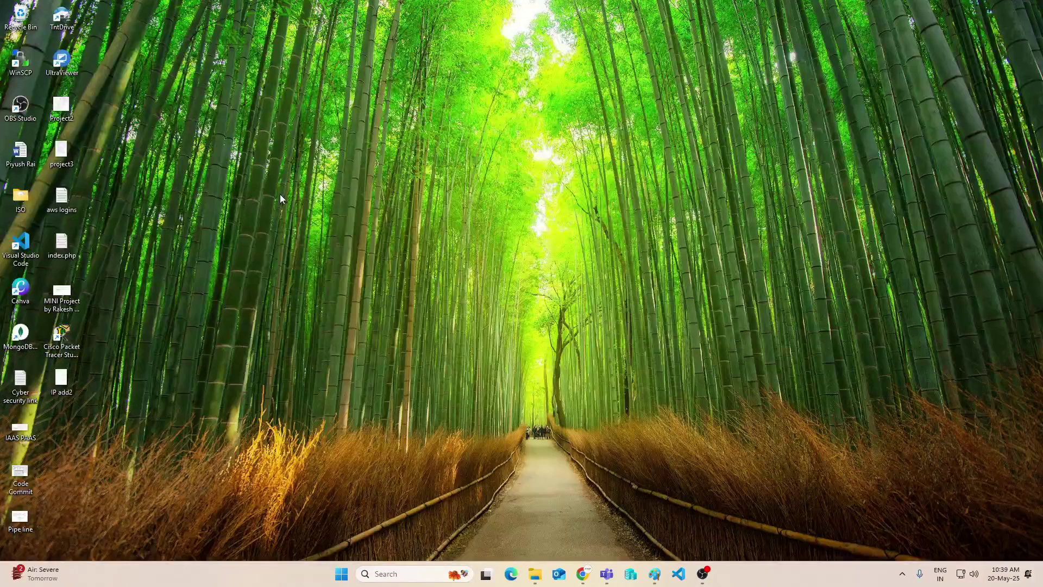
mouse_move(585, 575)
left_click(522, 513)
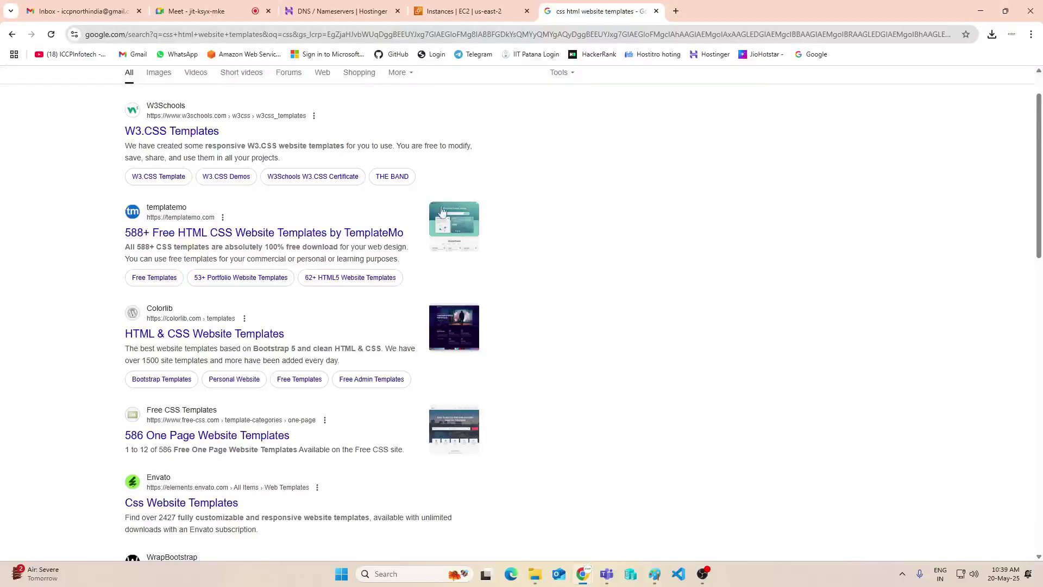
Refresh EC2 instances, select Web1 and copy its public IPv4 3.142.199.120
left_click(231, 13)
left_click(340, 11)
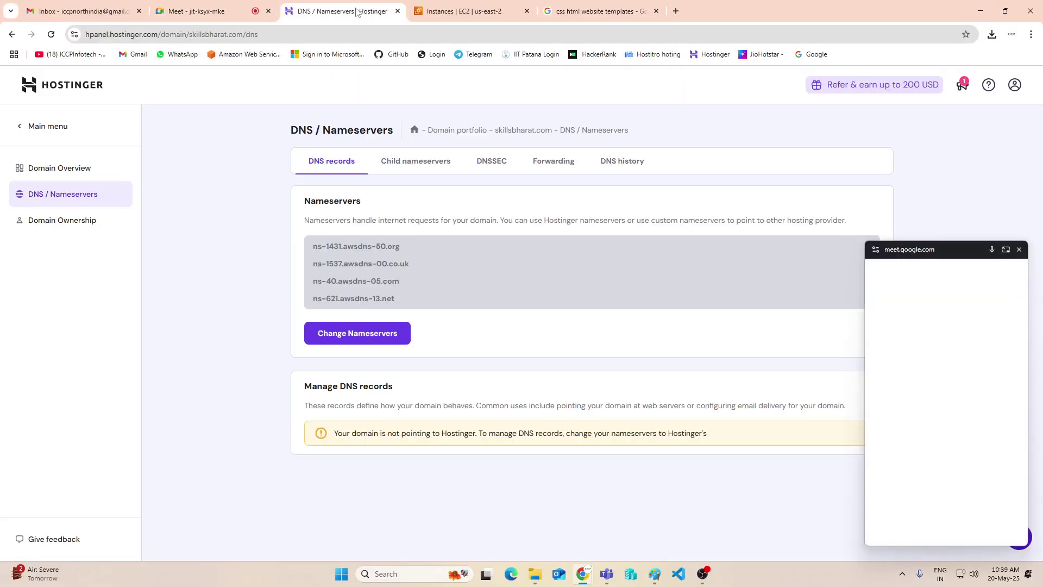
left_click(453, 12)
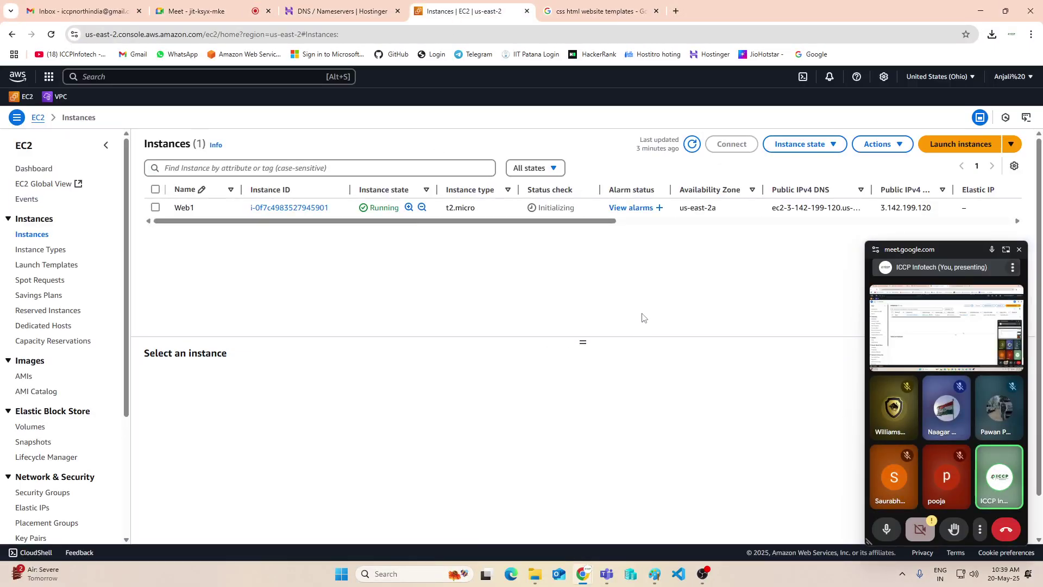
left_click(692, 144)
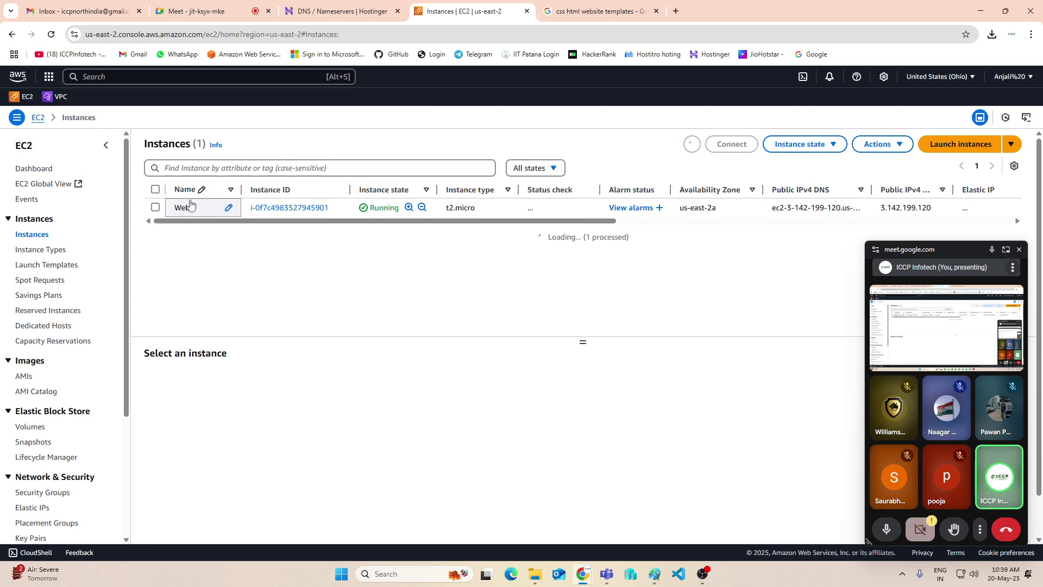
left_click(155, 207)
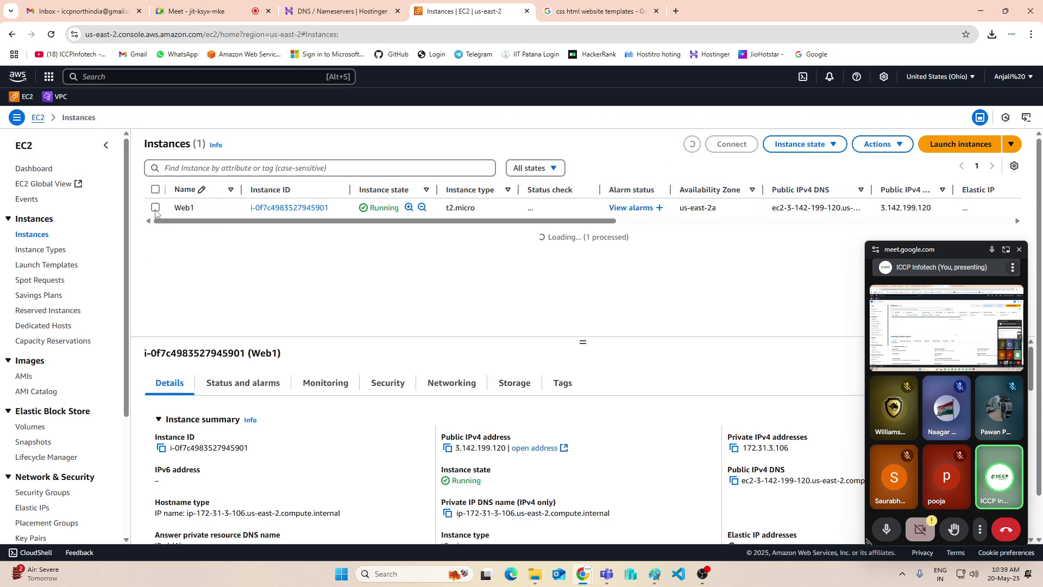
left_click(448, 449)
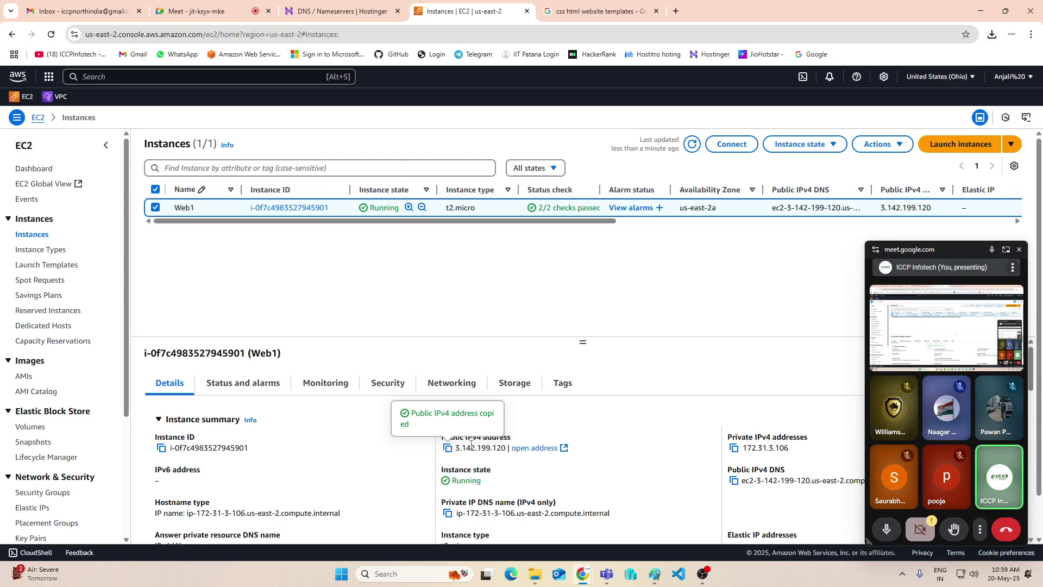
left_click(978, 12)
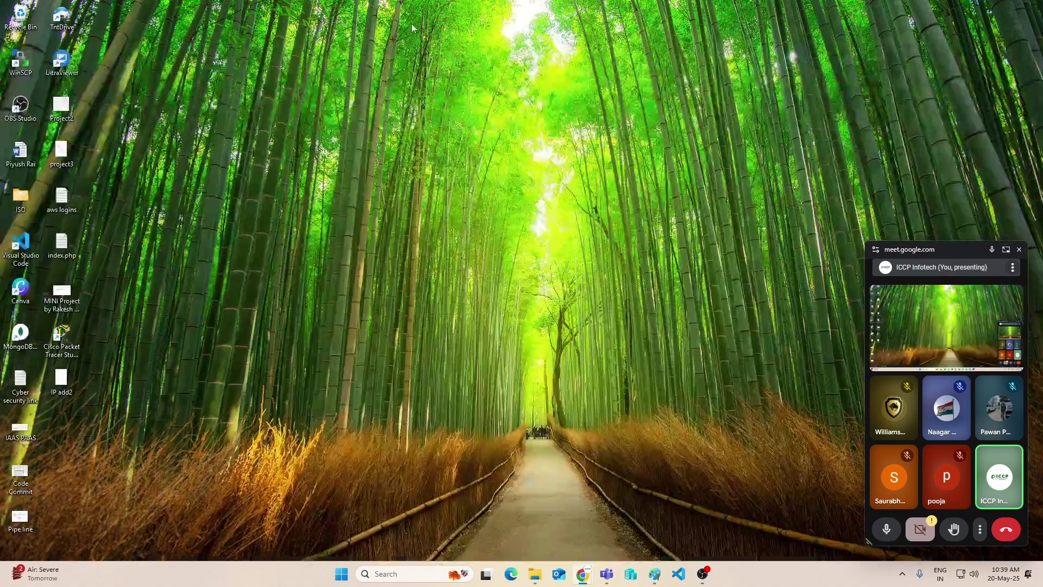
Launch WinSCP and enter host 3.142.199.120 with user name ec2-user
double_click(19, 64)
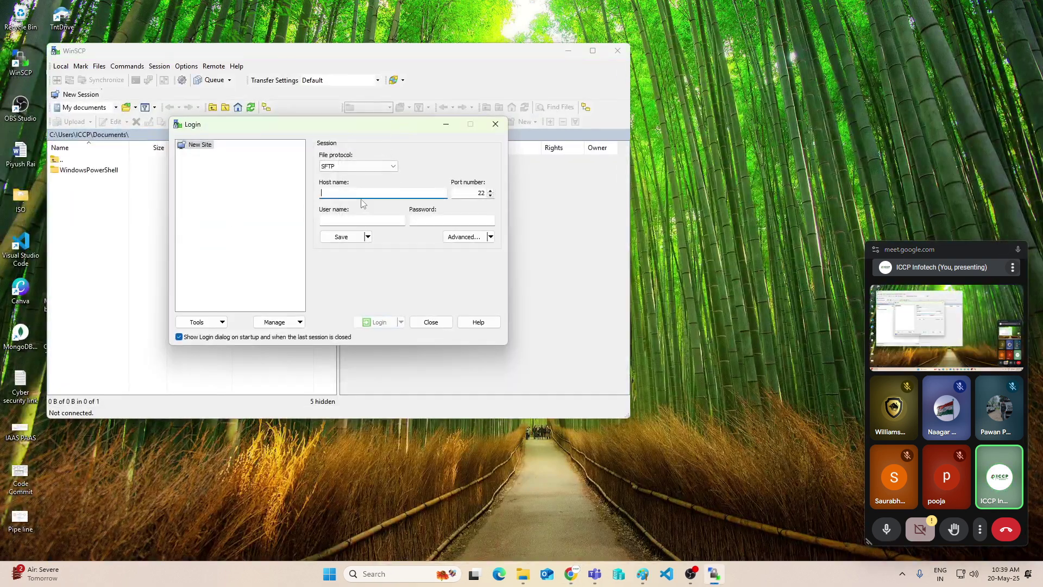
key("ctrl+v")
left_click(341, 220)
type("ec")
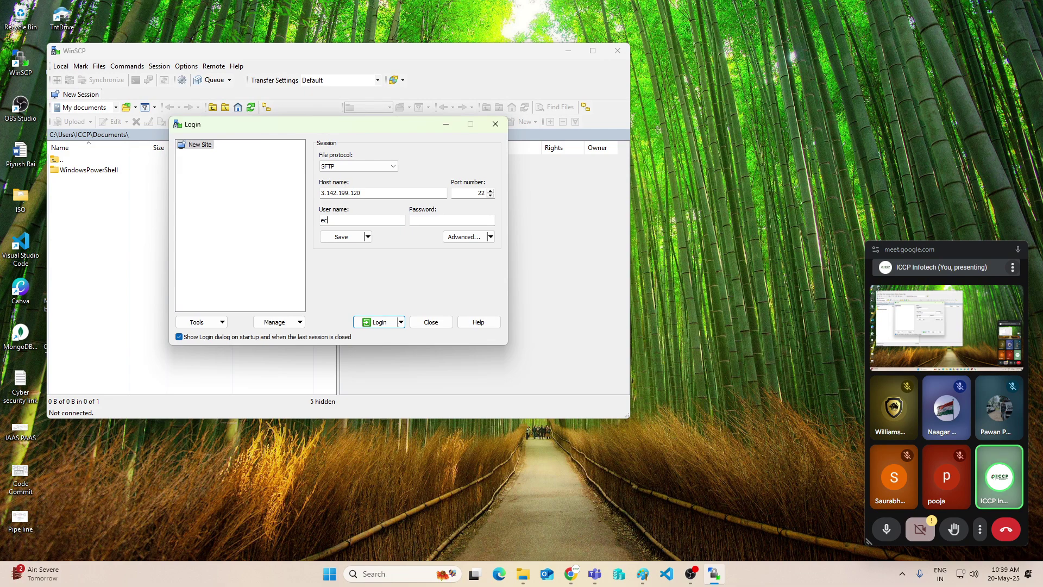
type("20")
type("user")
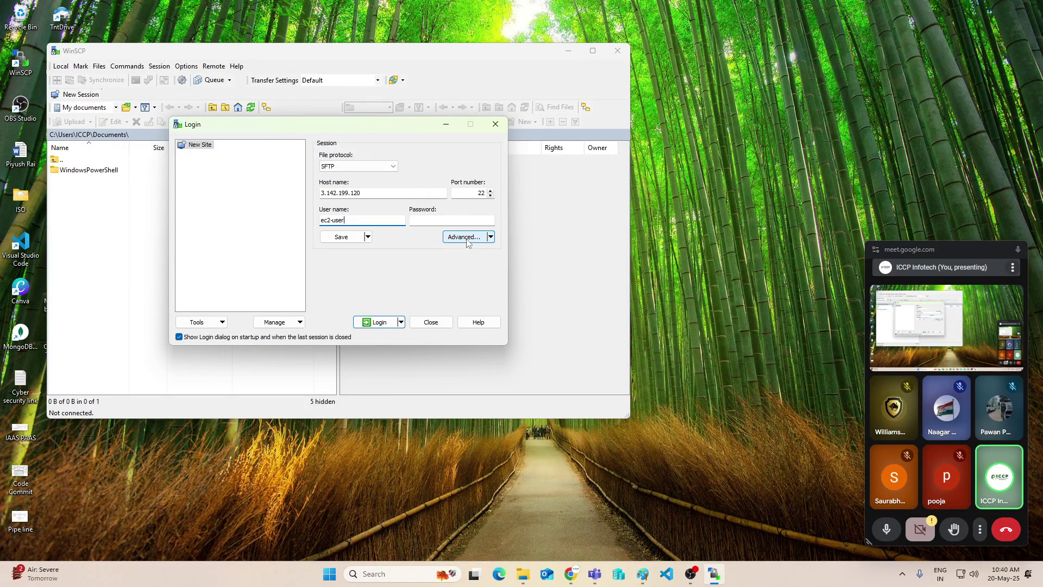
left_click(491, 238)
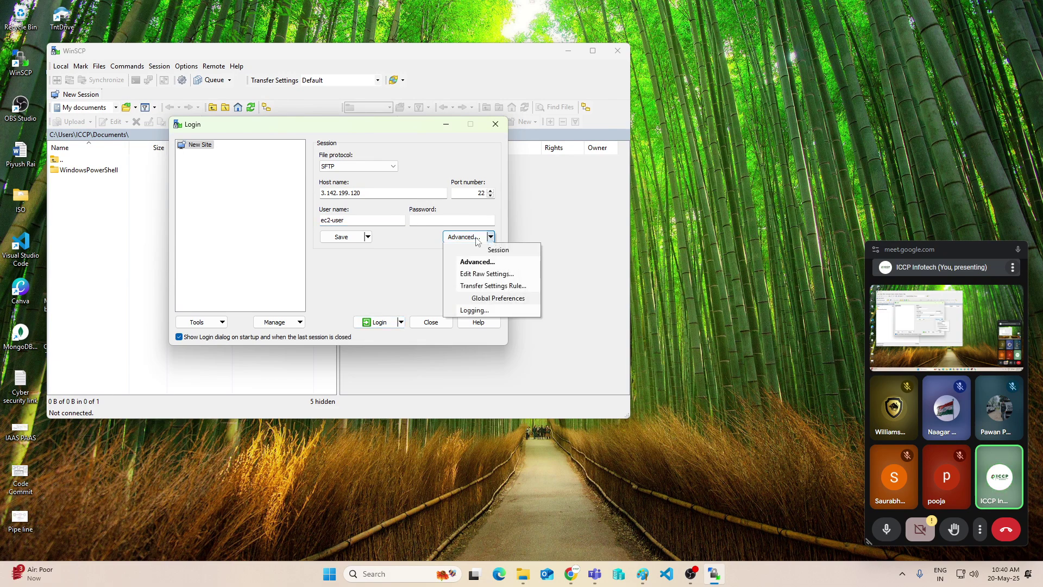
left_click(476, 241)
Choose web1key1.pem from Downloads as the private key under SSH Authentication
left_click(476, 241)
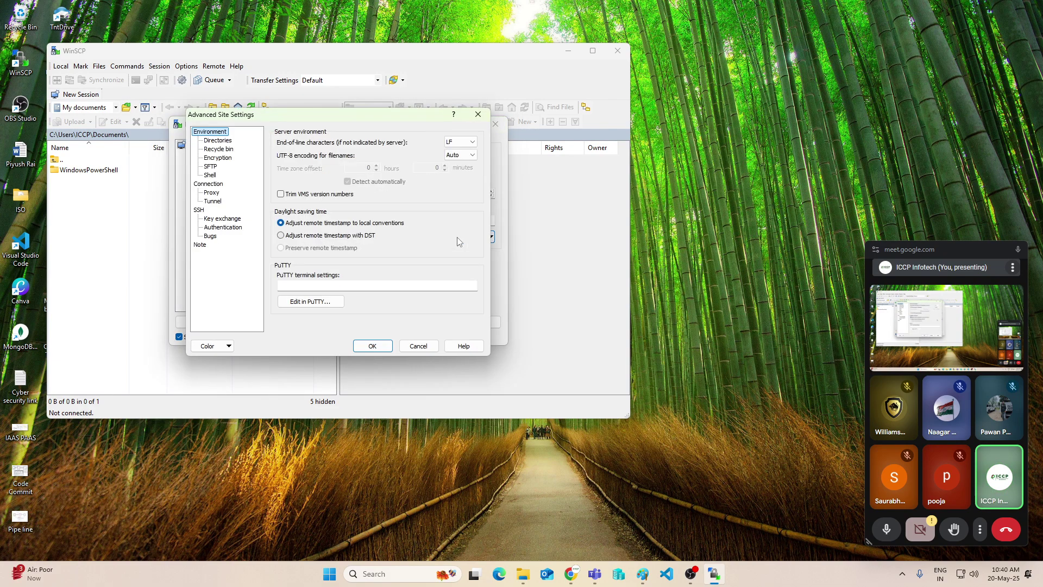
left_click(198, 211)
left_click(219, 228)
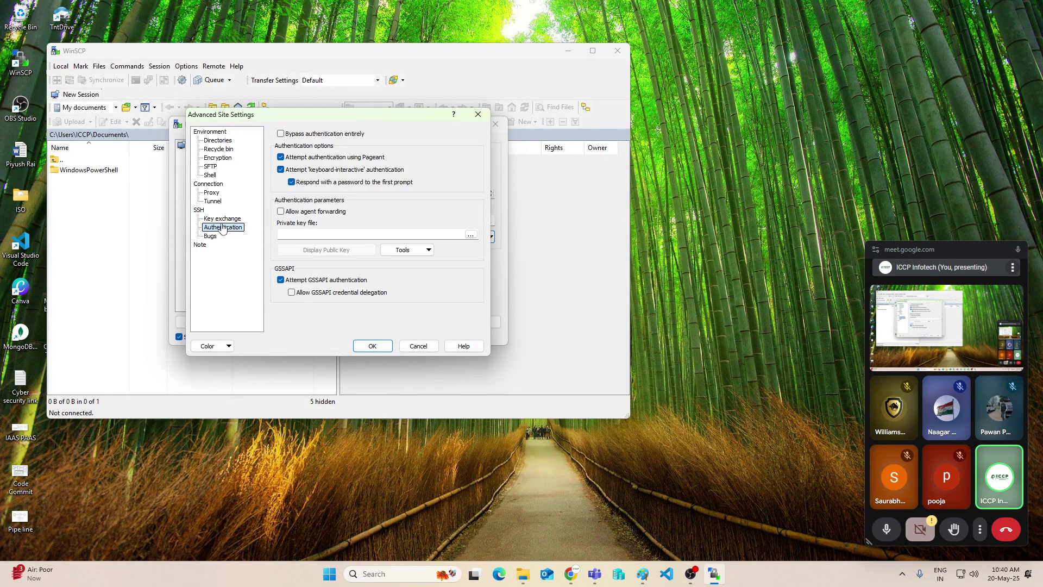
left_click(471, 235)
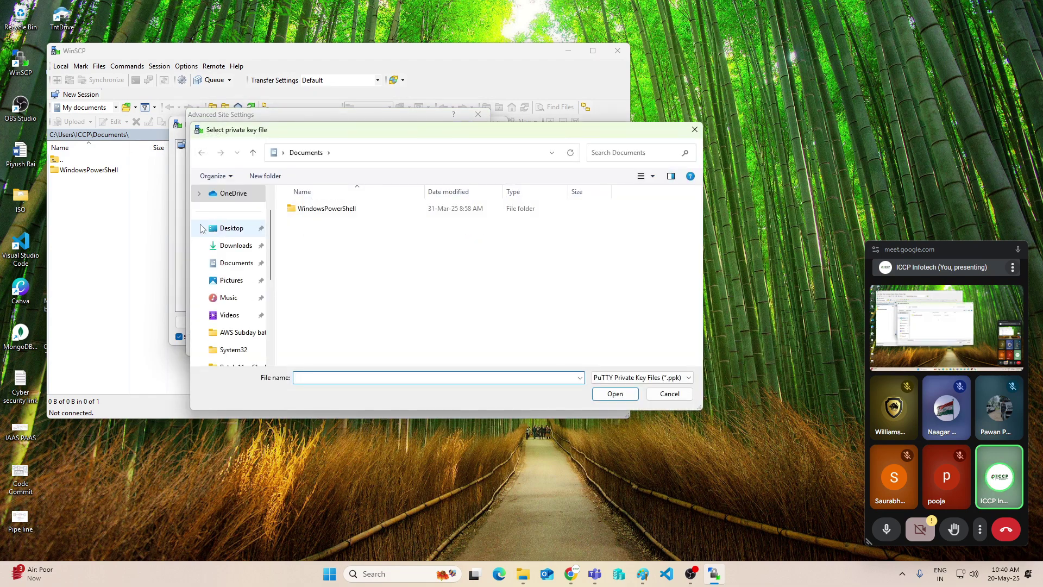
left_click(237, 246)
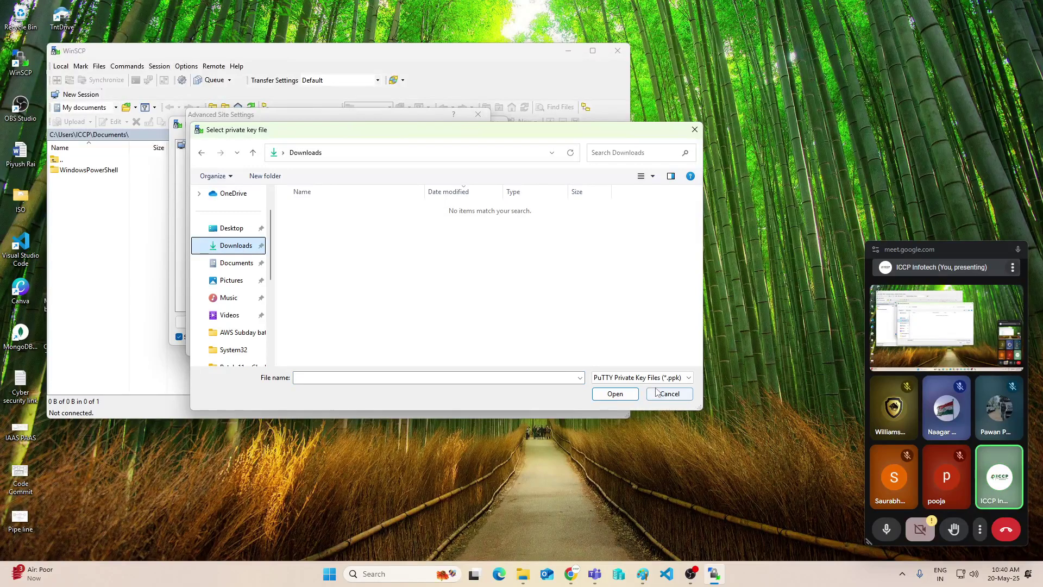
left_click(641, 378)
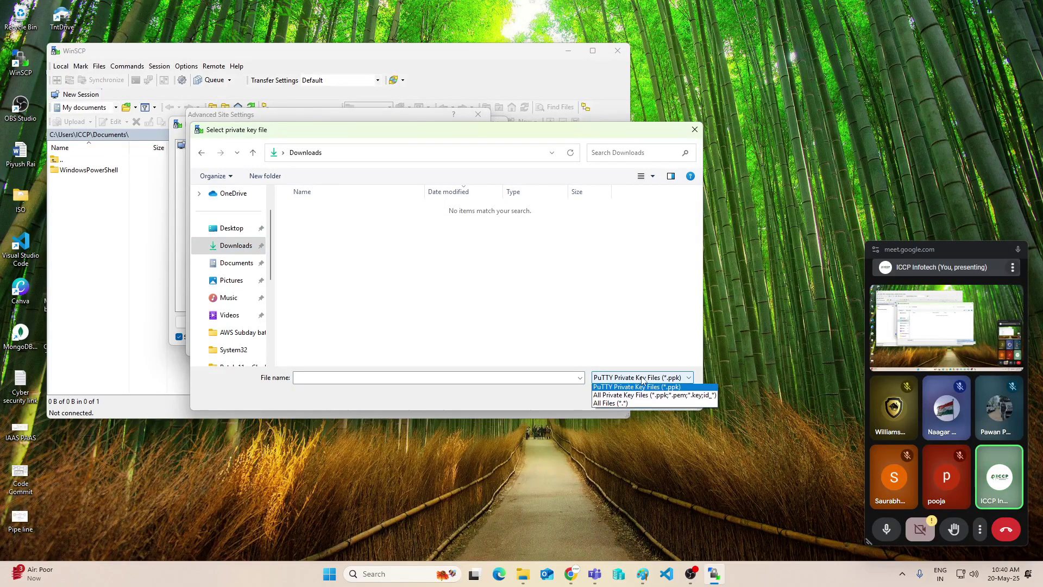
left_click(615, 405)
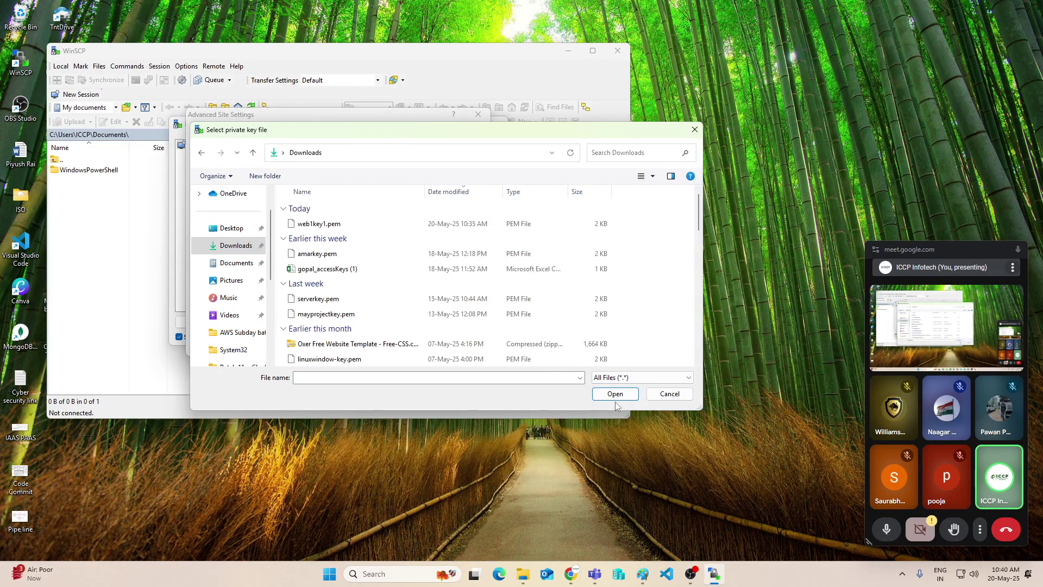
left_click(333, 227)
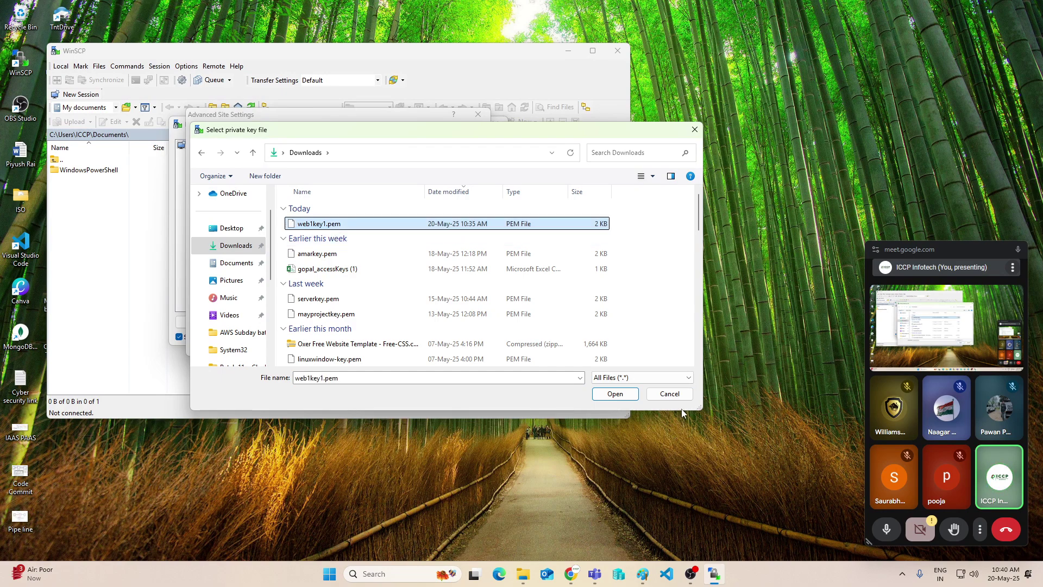
left_click(615, 394)
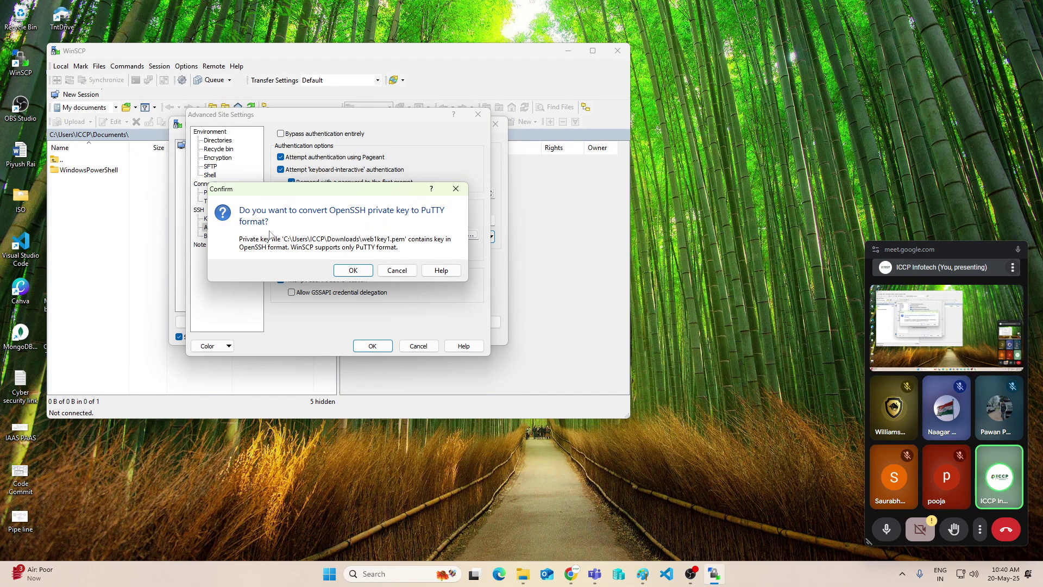
Convert the key to web1key1.ppk in Downloads and accept the advanced site settings
left_click(348, 270)
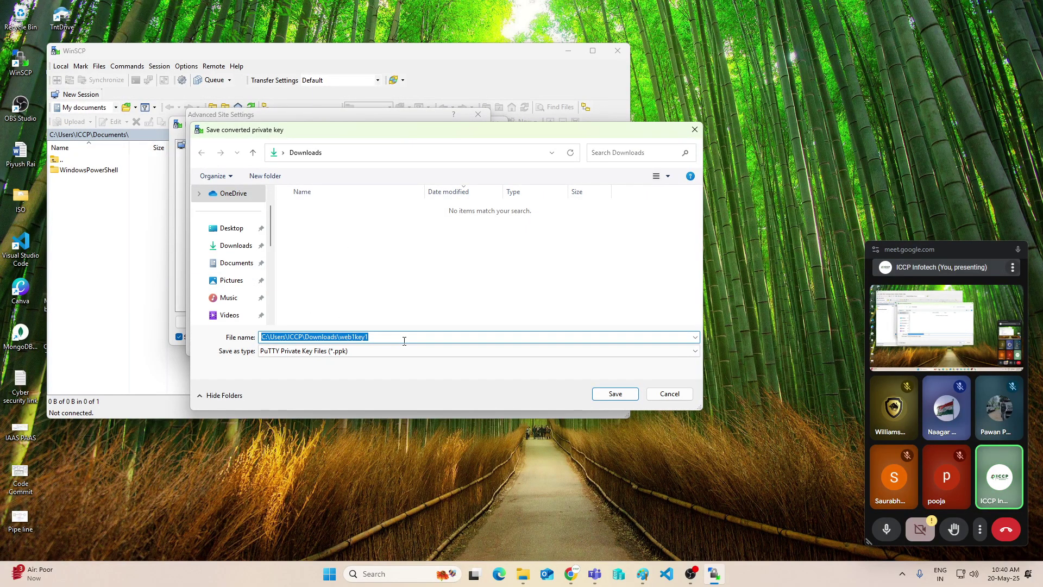
left_click(404, 340)
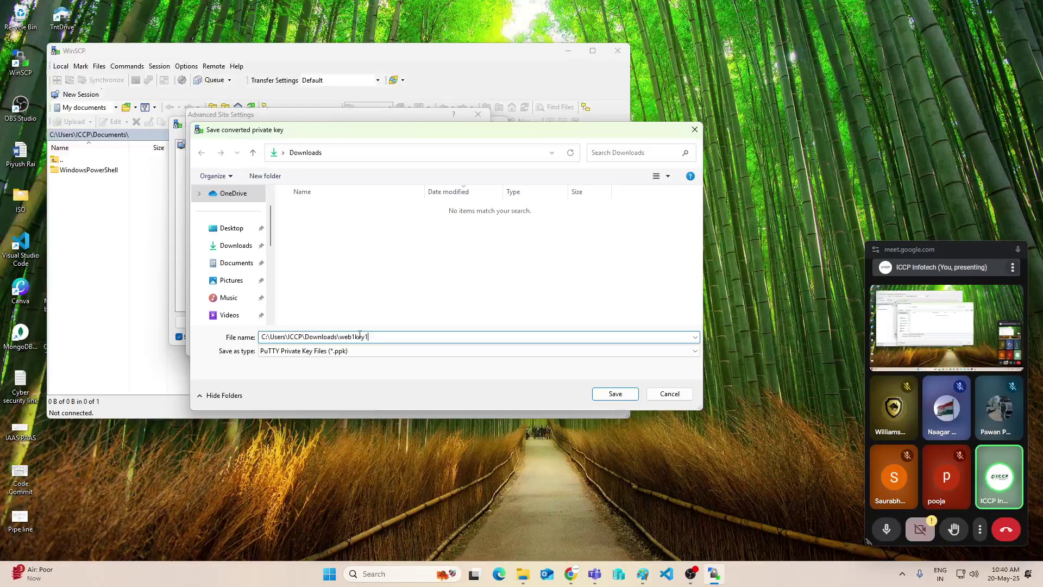
left_click(613, 399)
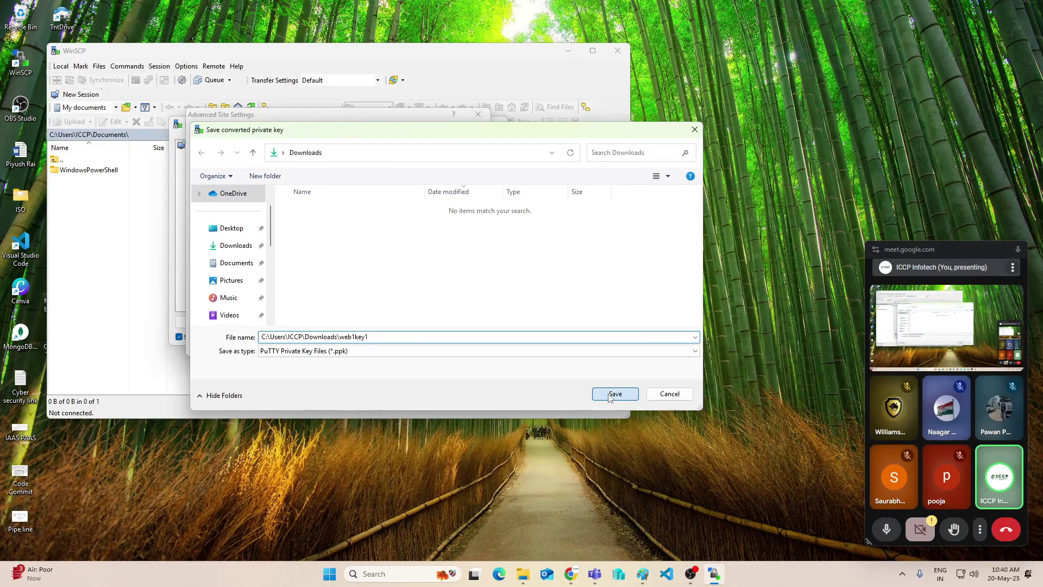
left_click(373, 259)
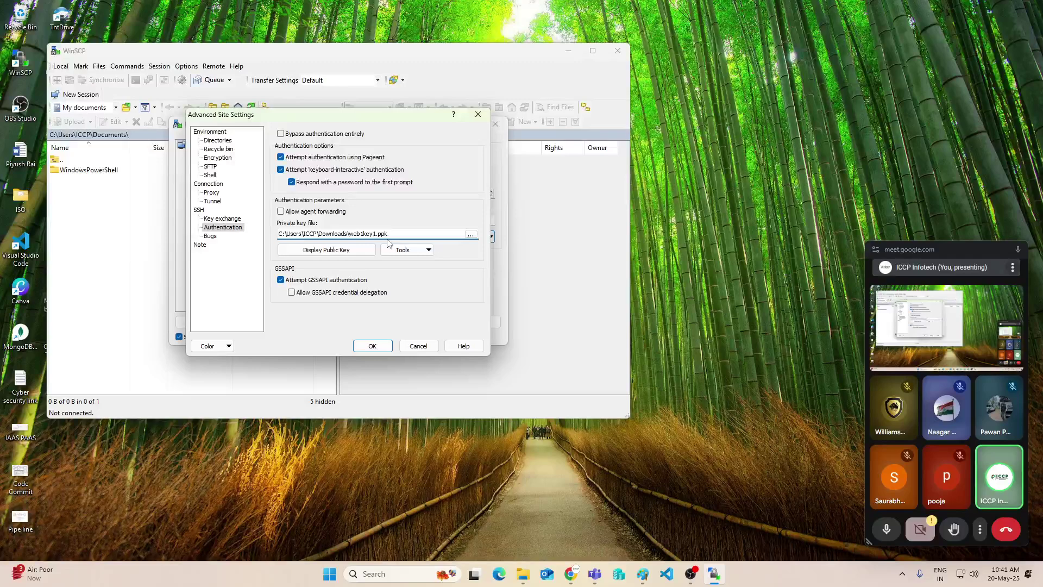
left_click(523, 574)
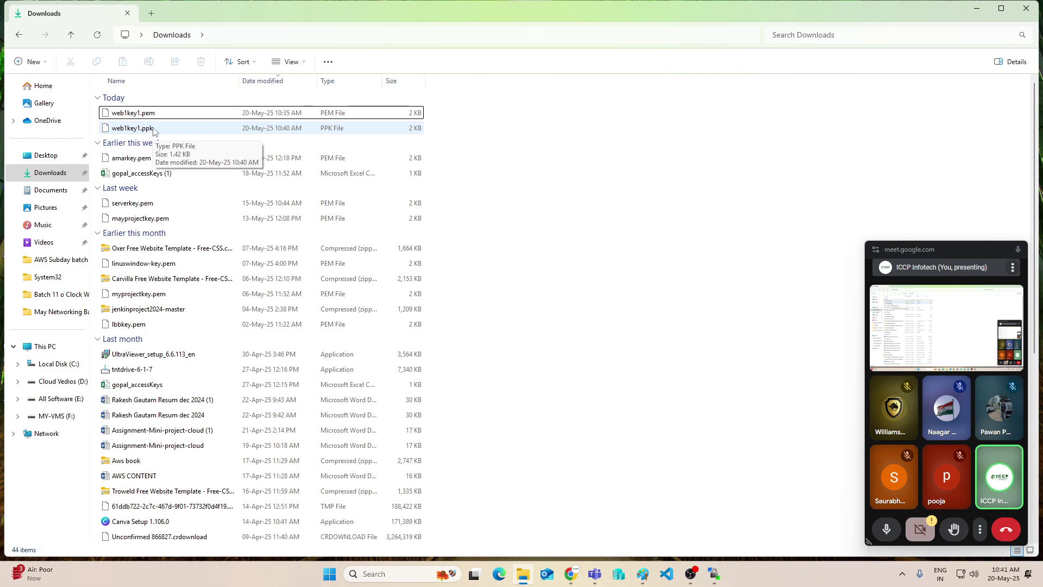
left_click(979, 10)
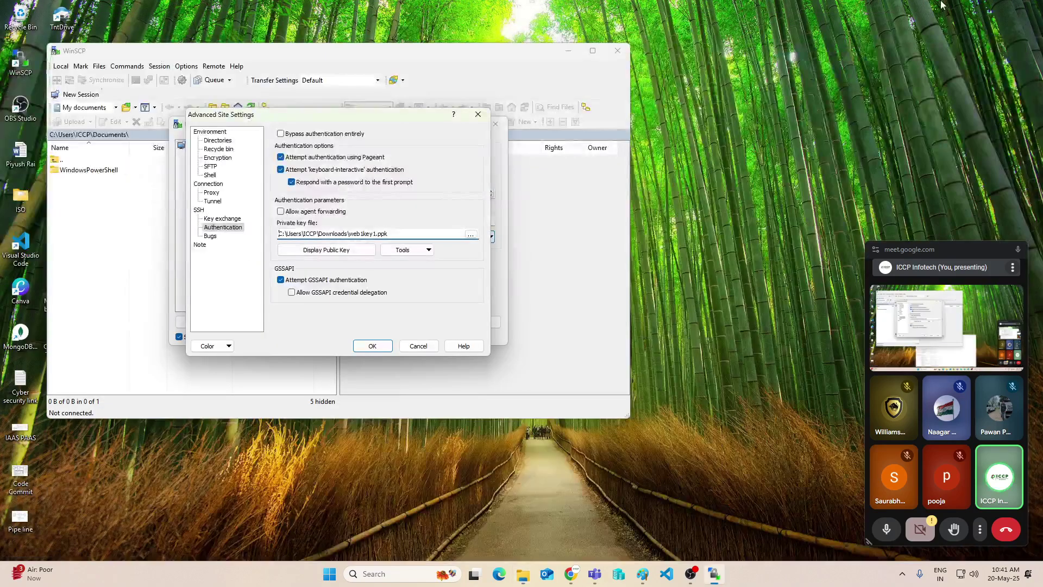
left_click(373, 348)
Log in to 3.142.199.120, trust the host key, and view /home/ec2-user
left_click(377, 325)
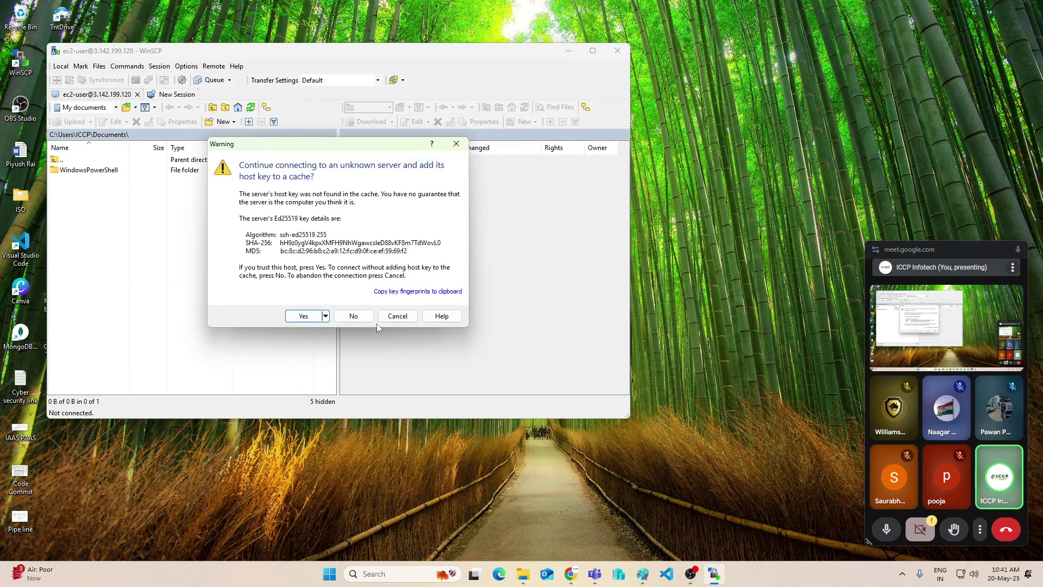
left_click(301, 316)
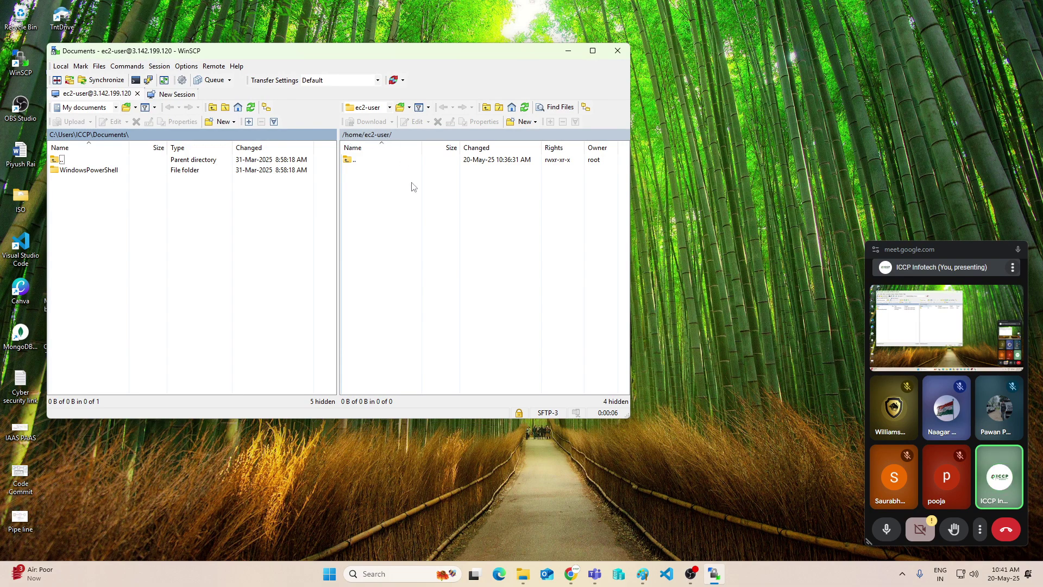
left_click(411, 203)
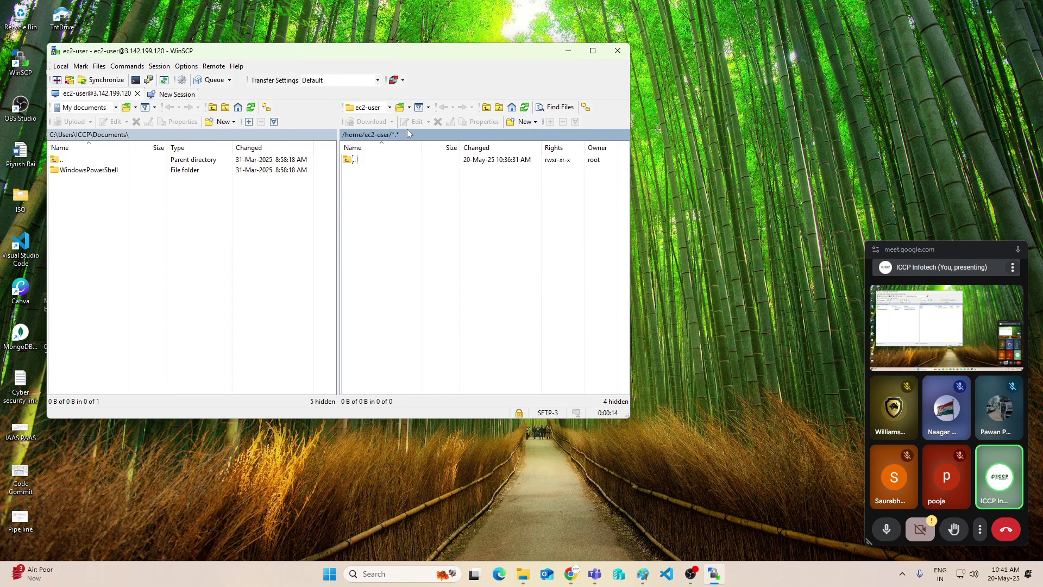
left_click(115, 108)
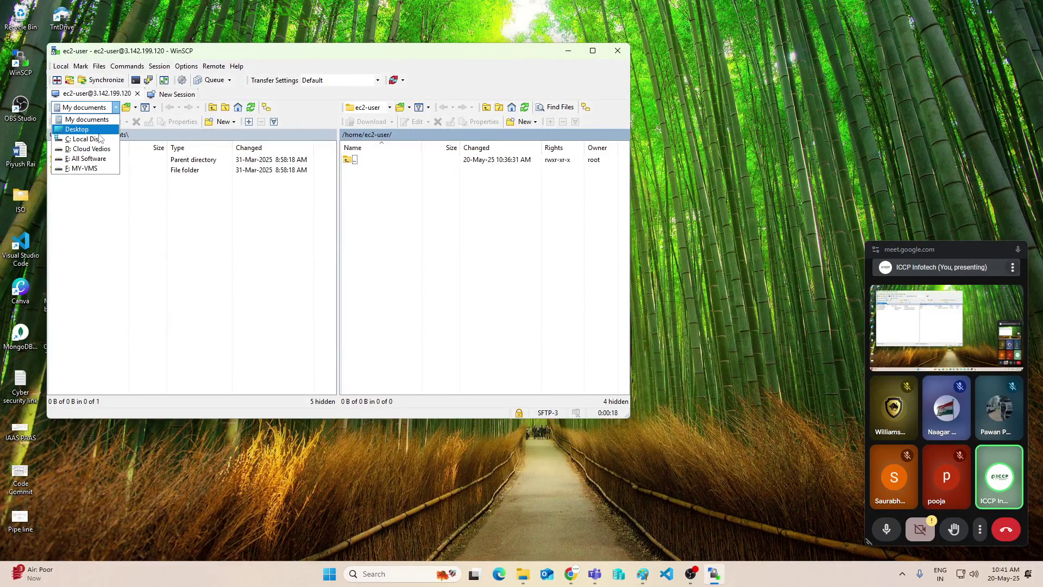
left_click(523, 573)
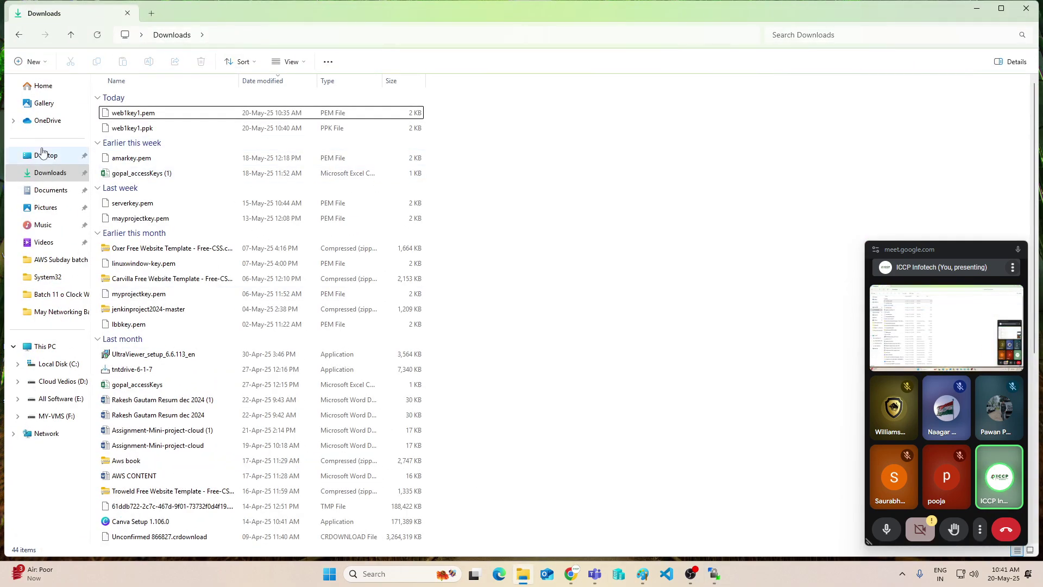
Extract the Oxer template zip in Downloads and copy the oxer-html folder
left_click(52, 179)
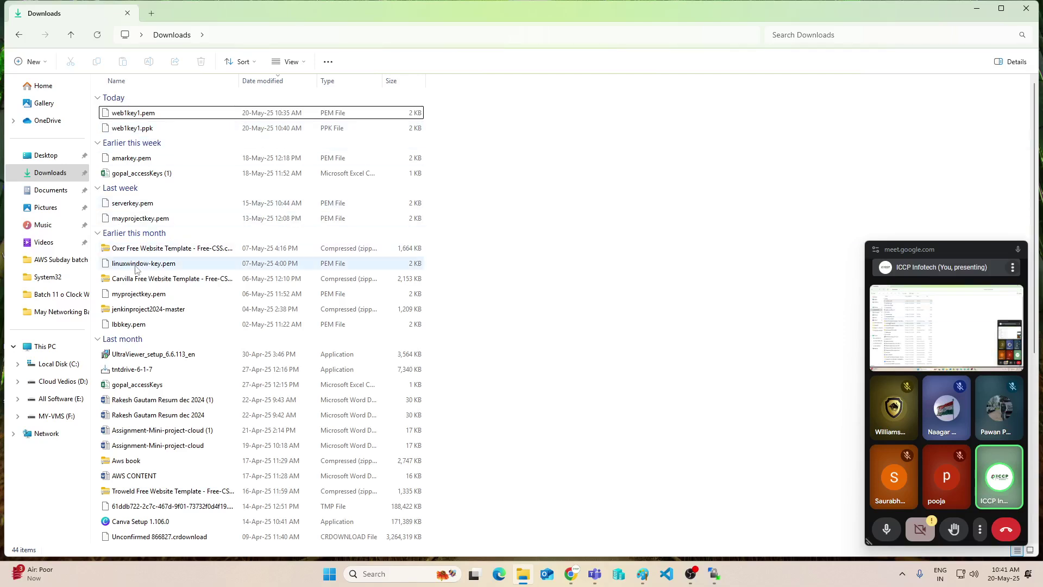
scroll(127, 326, "down", 1)
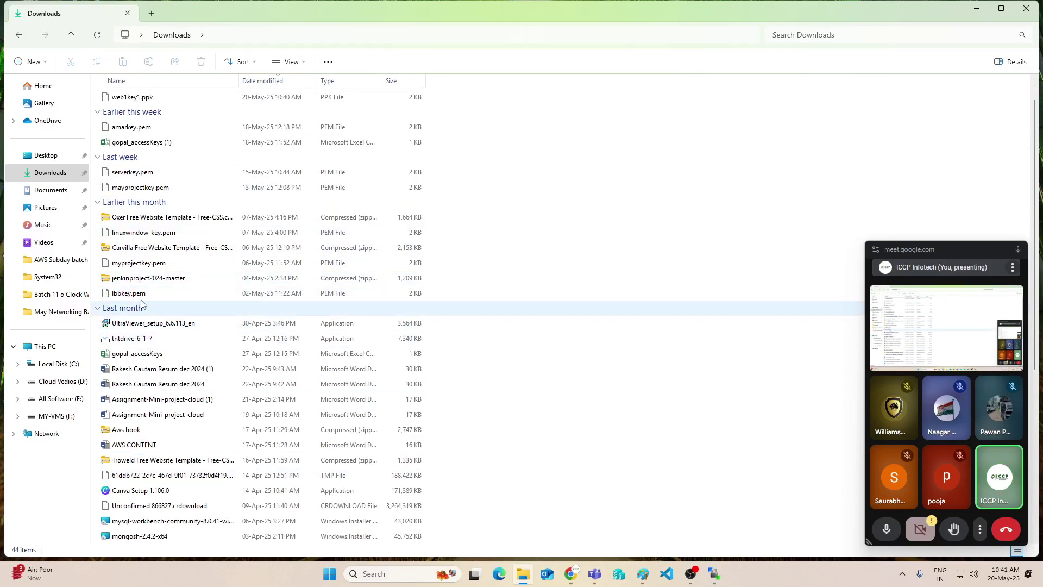
double_click(161, 218)
right_click(163, 219)
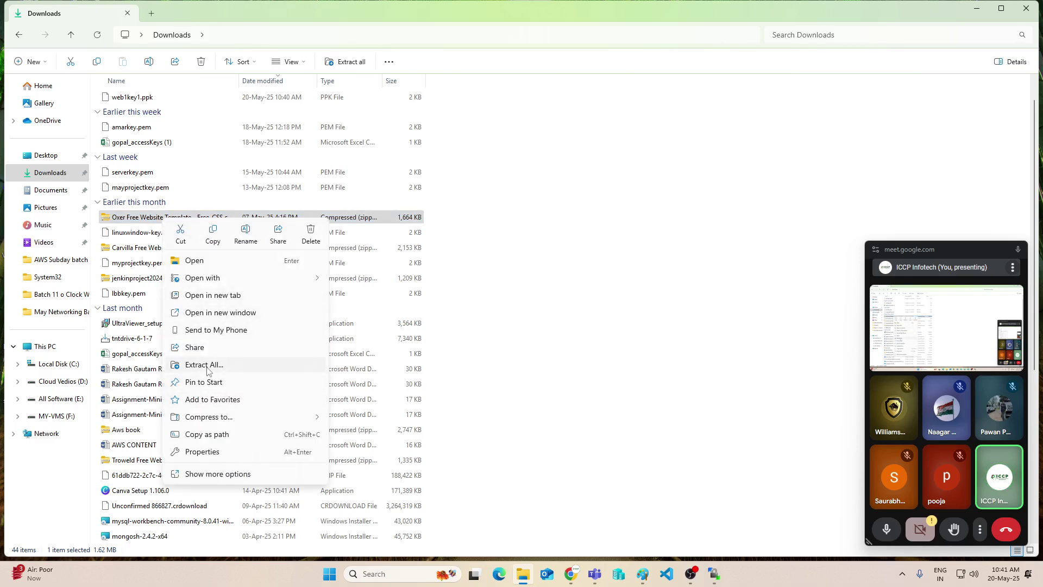
left_click(205, 366)
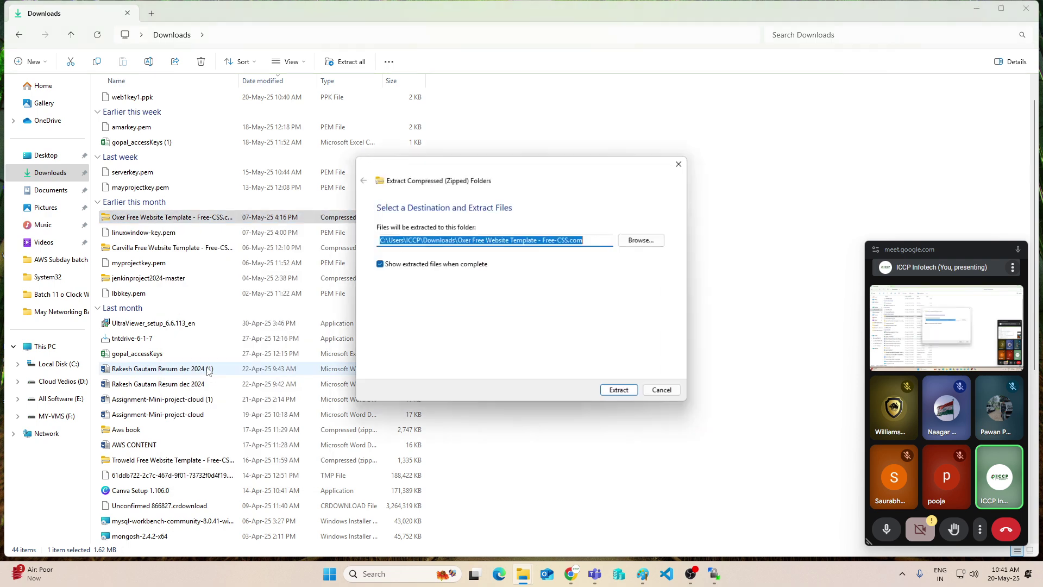
left_click(620, 390)
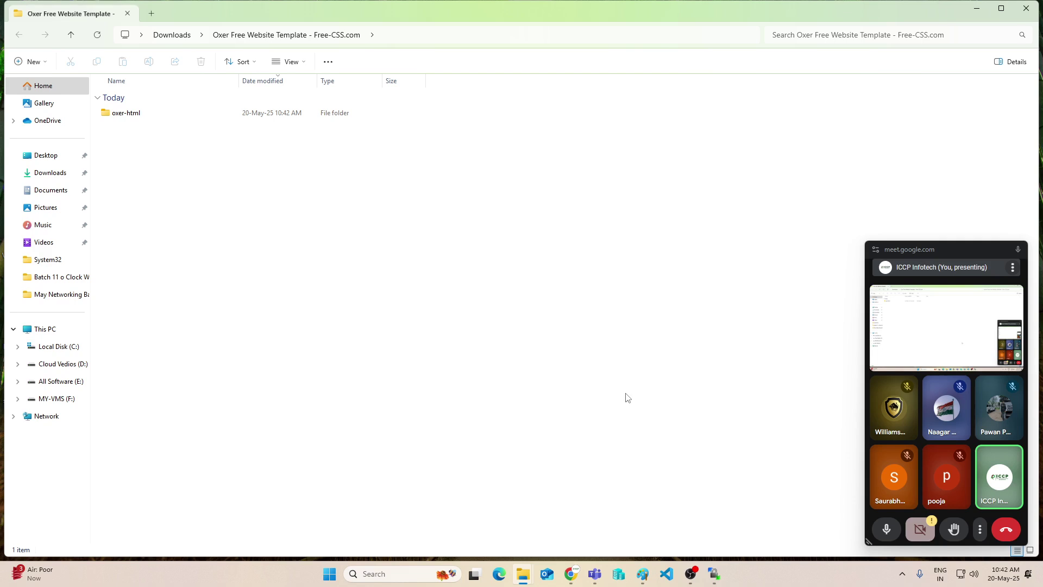
left_click(125, 113)
right_click(125, 113)
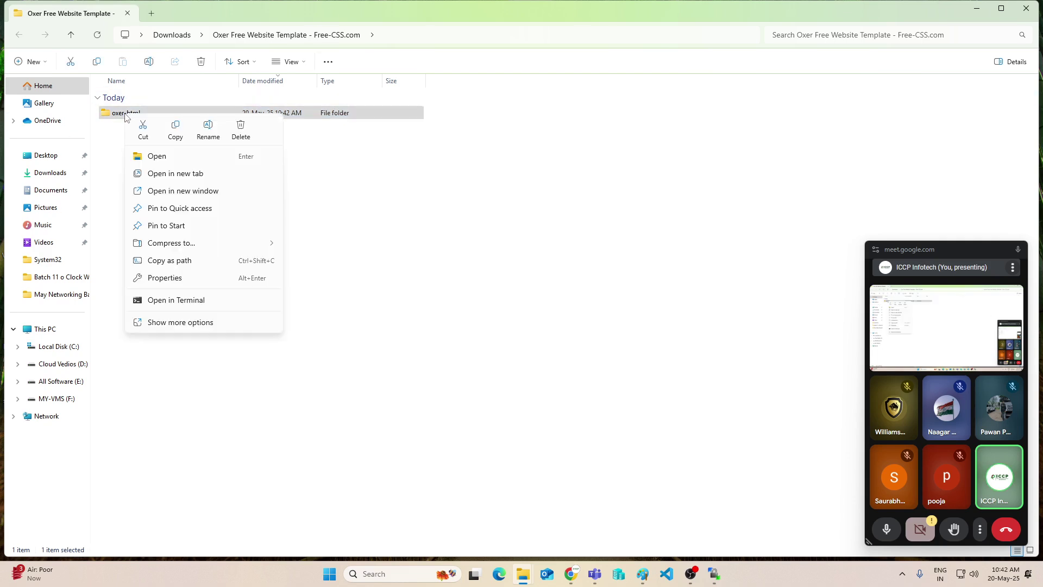
left_click(176, 133)
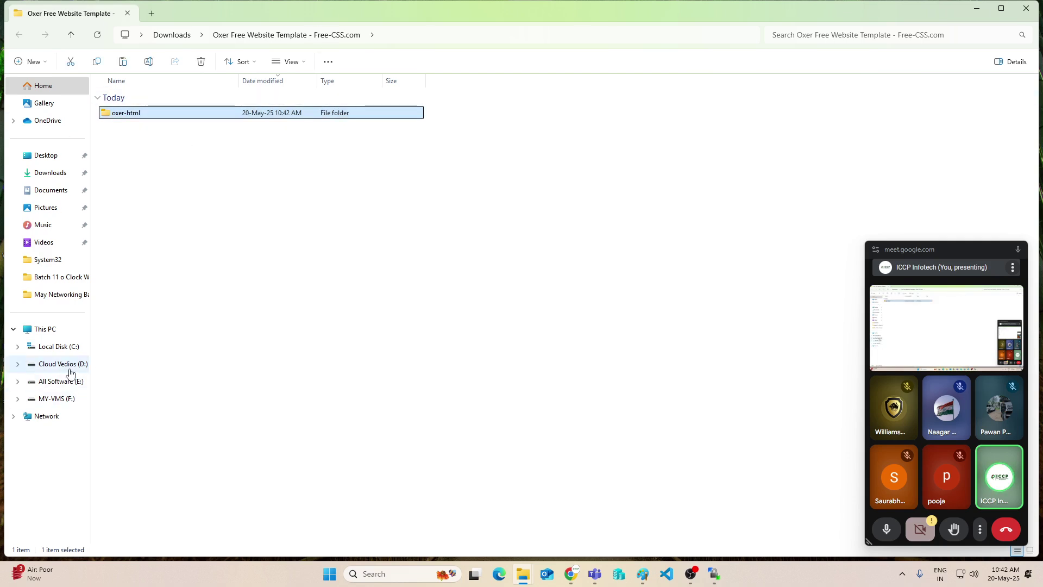
Create a 'my website' folder on D:, paste oxer-html into it, and check the files
left_click(60, 348)
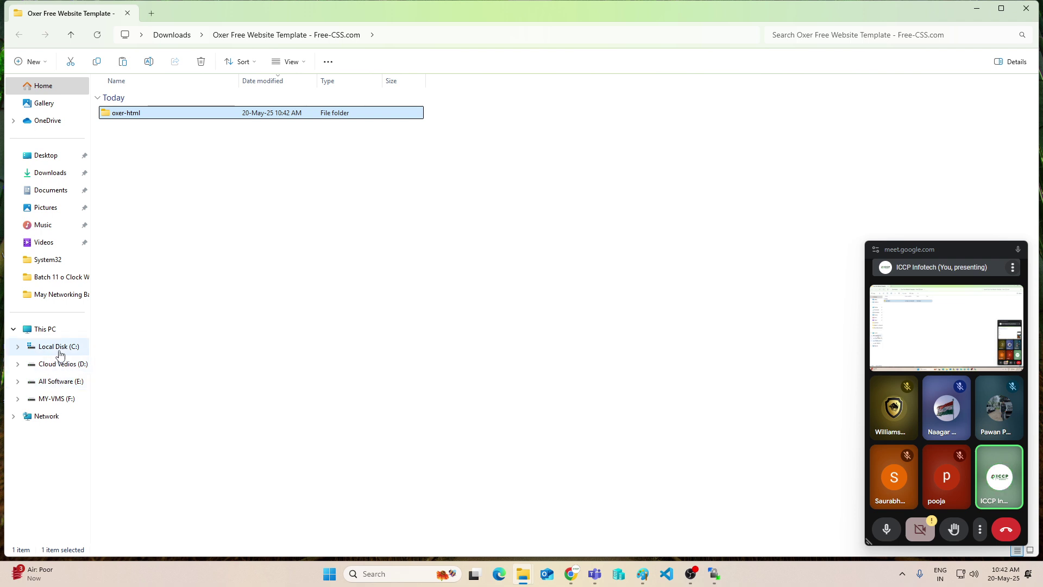
left_click(62, 369)
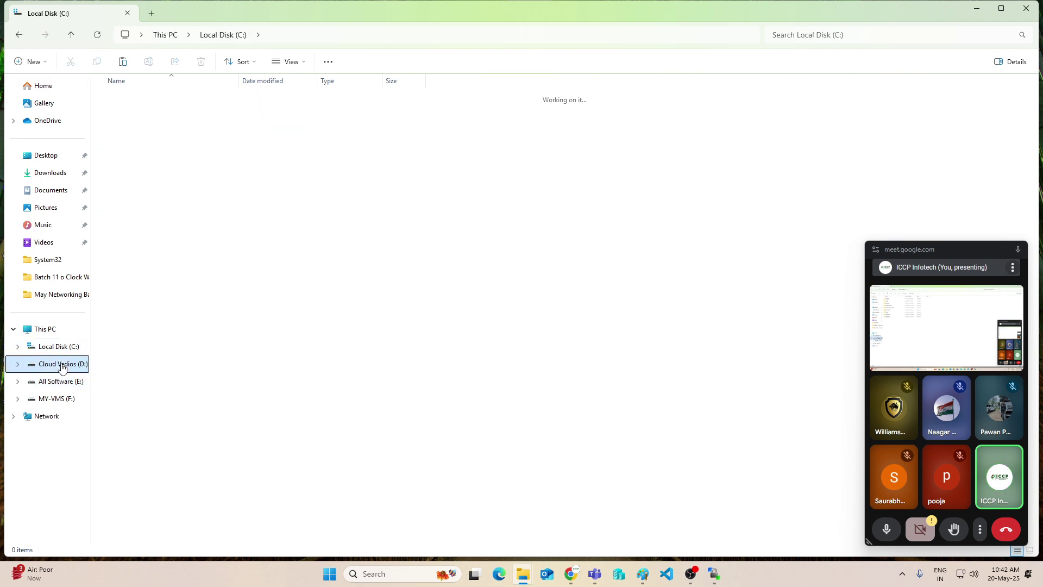
right_click(181, 310)
mouse_move(224, 414)
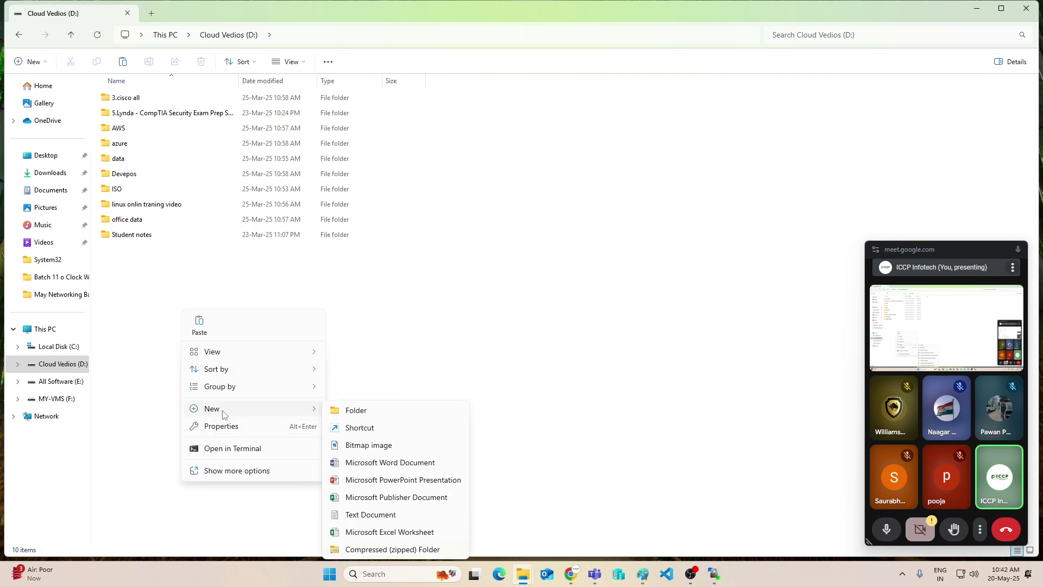
left_click(351, 412)
type("m")
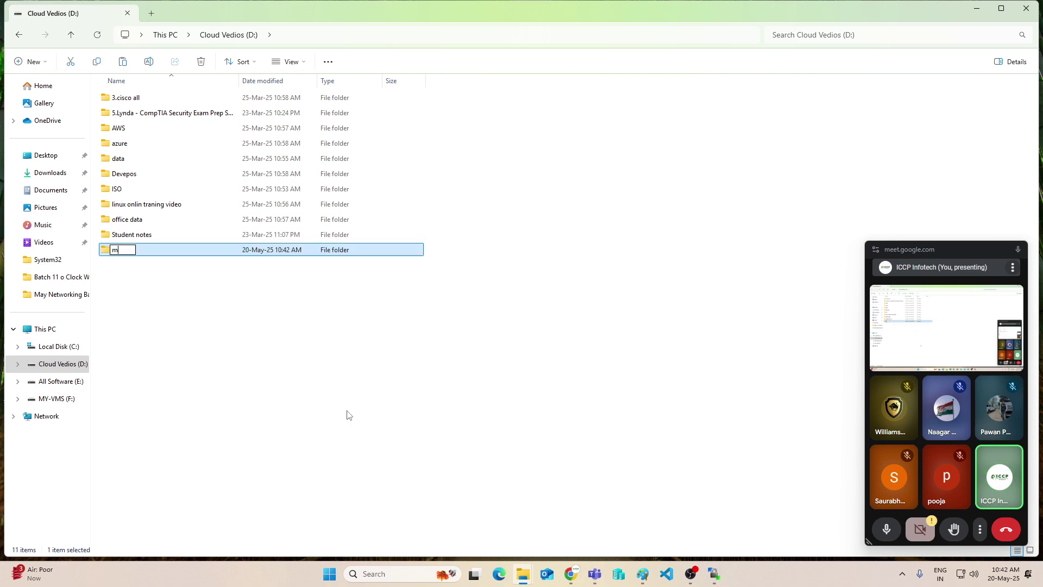
type("y website")
key("Return")
key("Return")
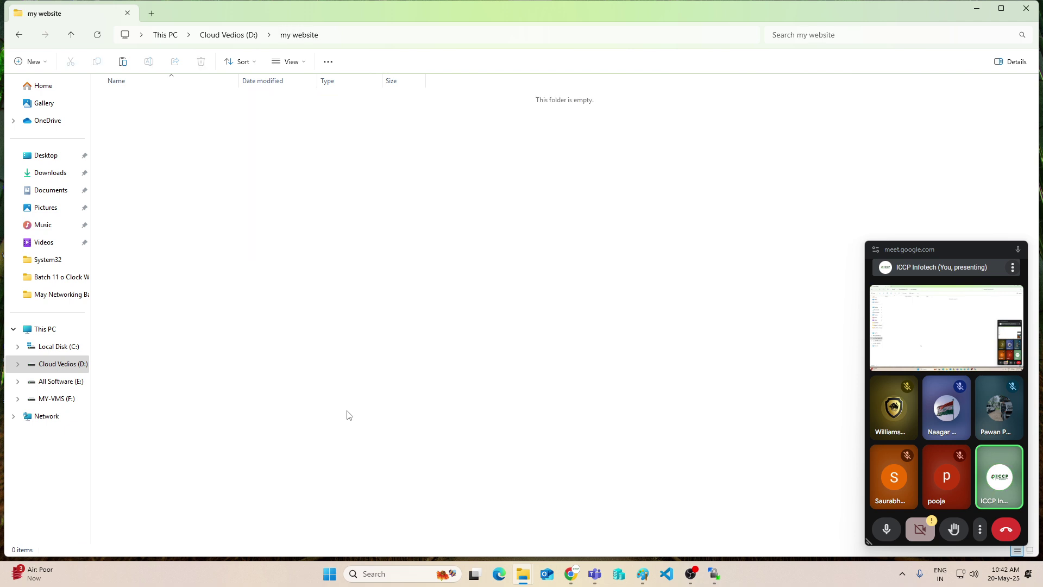
key("ctrl+v")
left_click(333, 261)
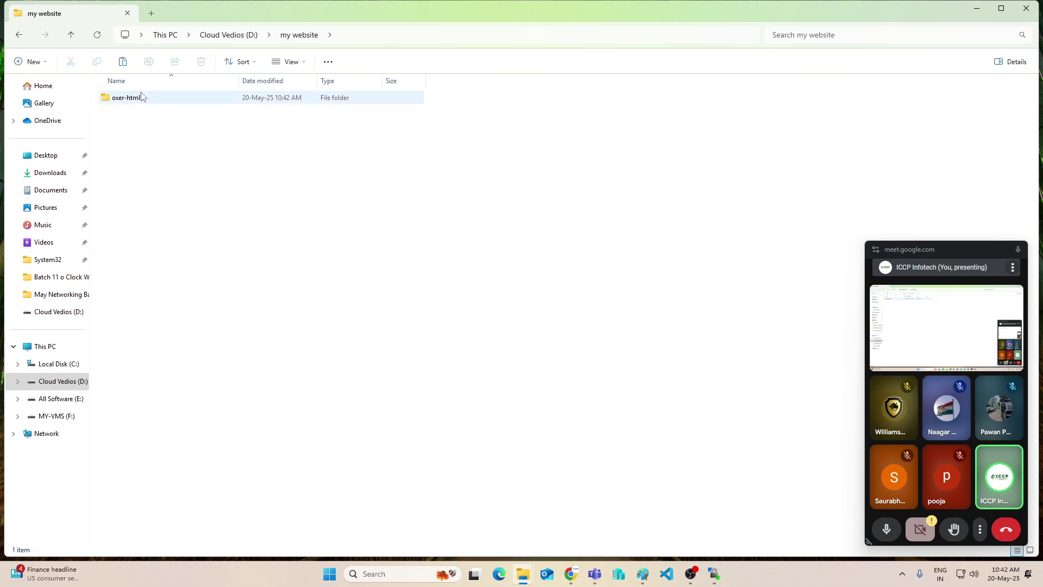
left_click(118, 104)
double_click(117, 101)
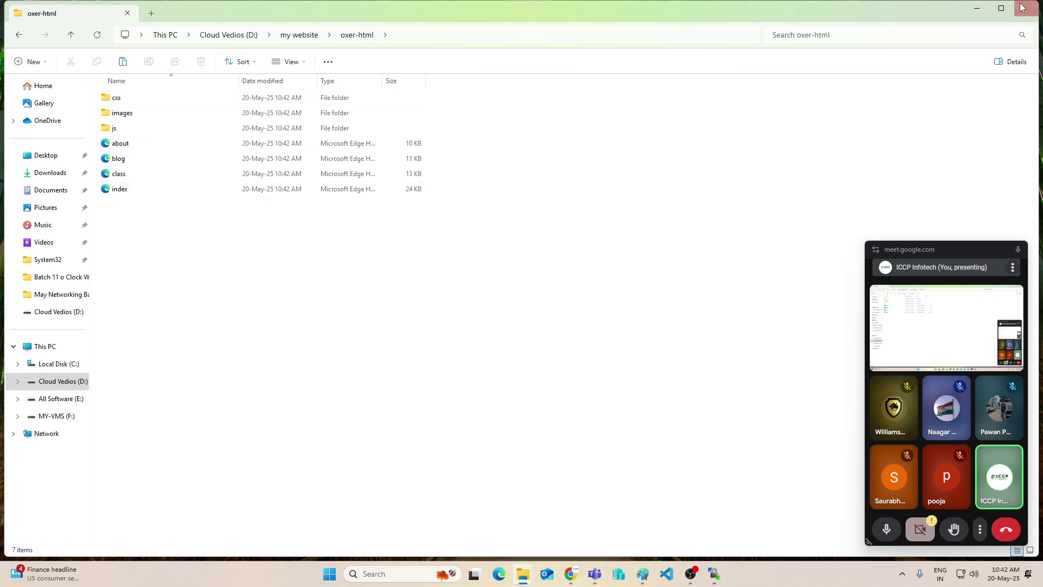
left_click(1036, 7)
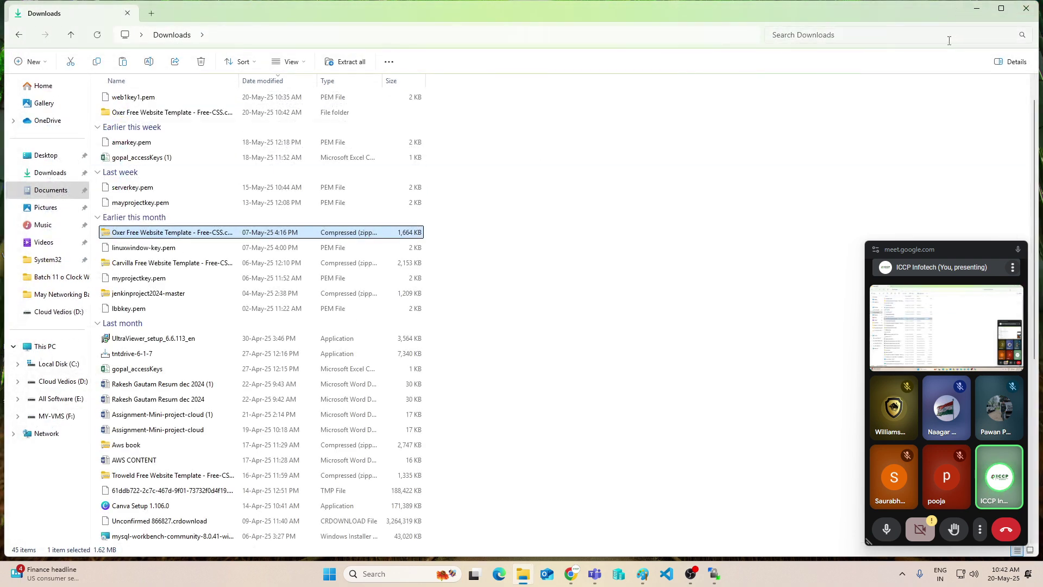
left_click(1025, 7)
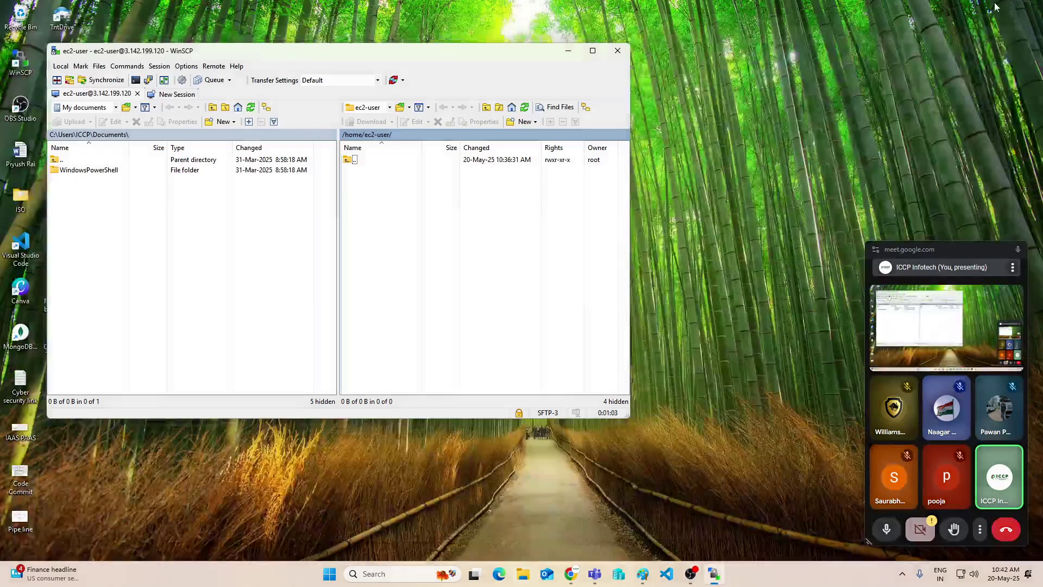
Upload everything in D:\my website\oxer-html to the server's /home/ec2-user folder
left_click(96, 234)
left_click(115, 107)
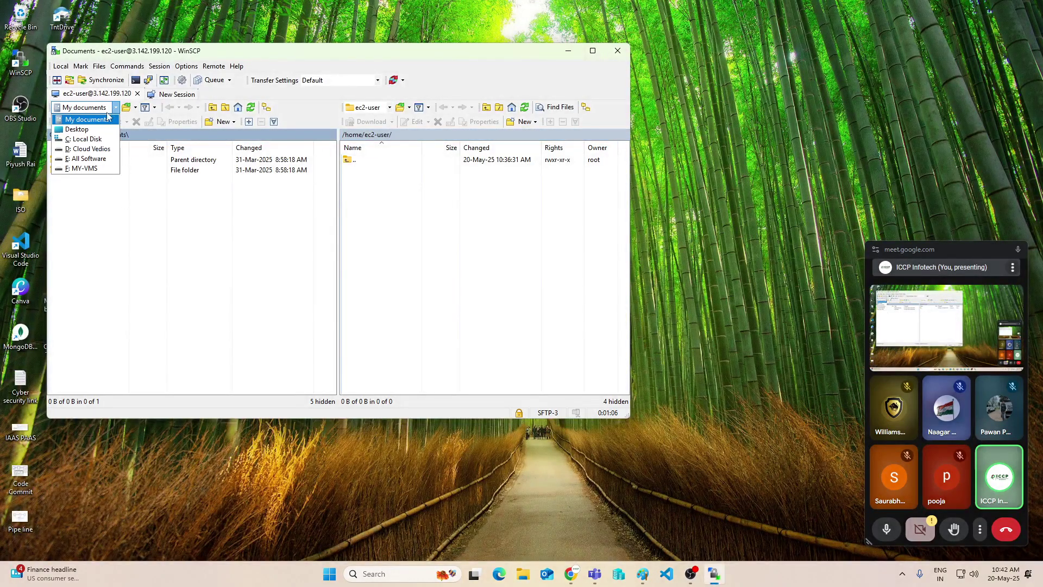
left_click(87, 149)
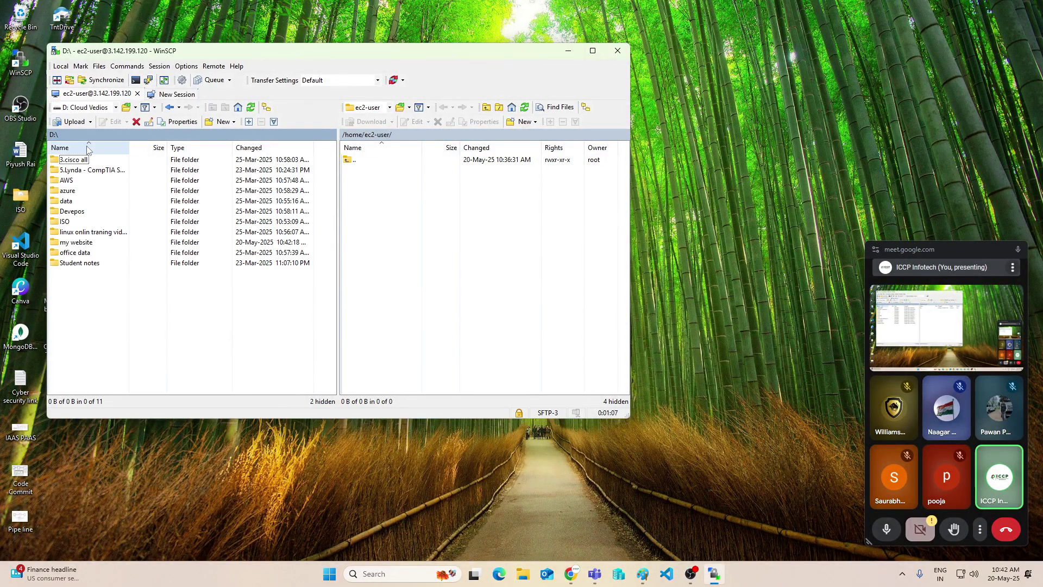
double_click(75, 242)
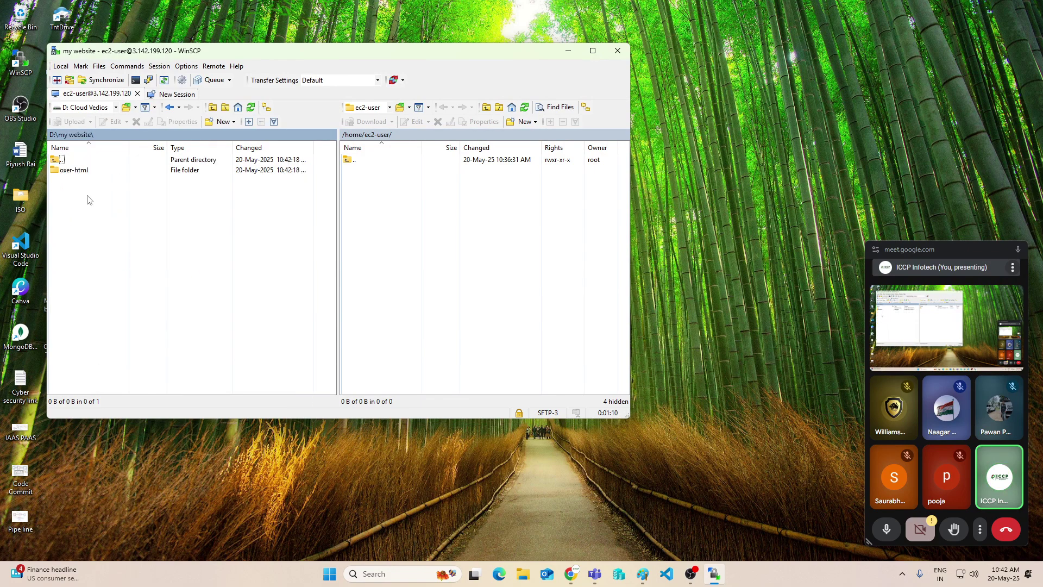
double_click(75, 171)
left_click_drag(86, 274, 90, 169)
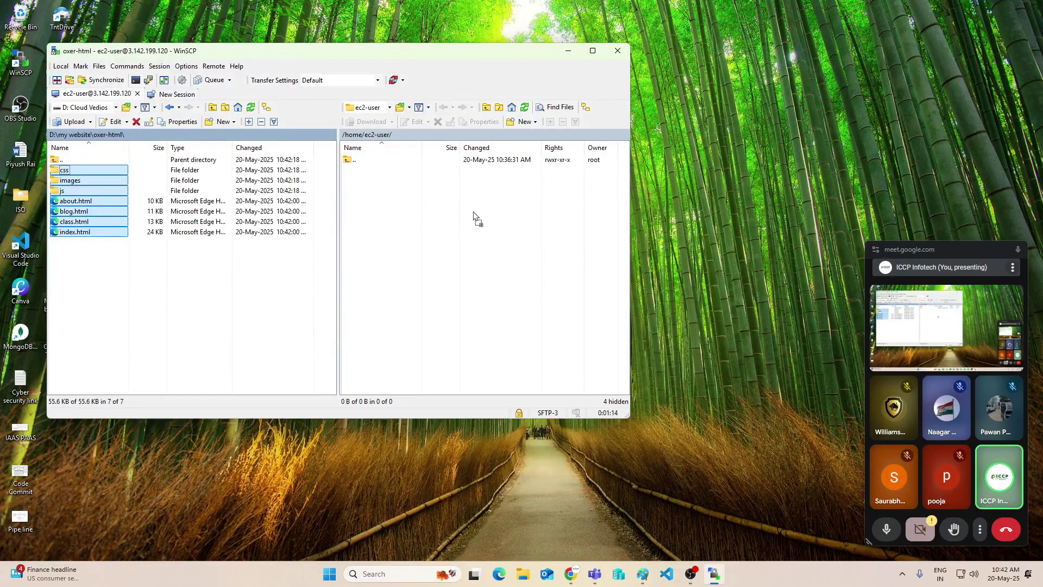
left_click_drag(475, 217, 474, 216)
left_click(363, 268)
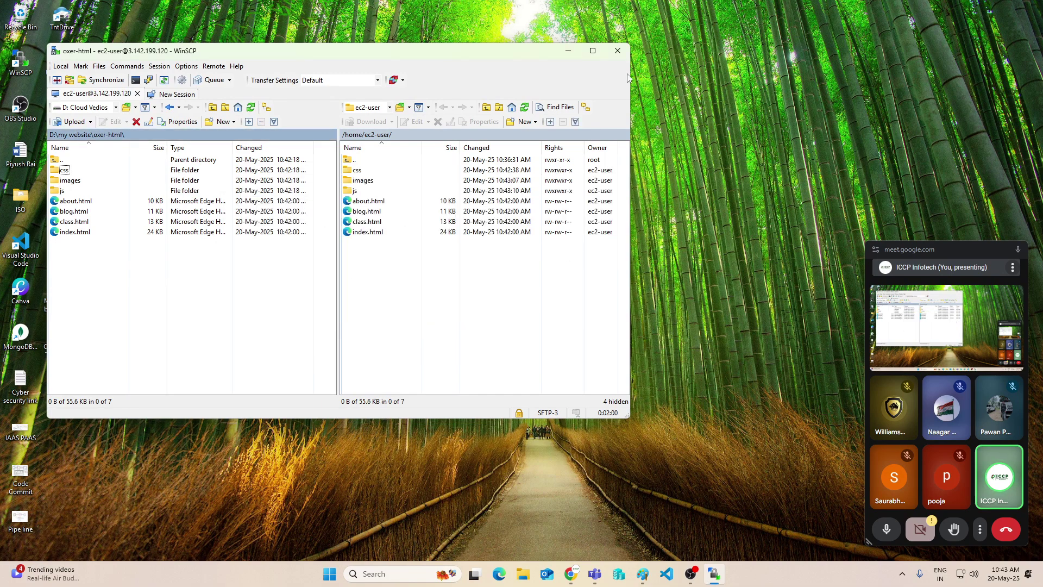
left_click(573, 49)
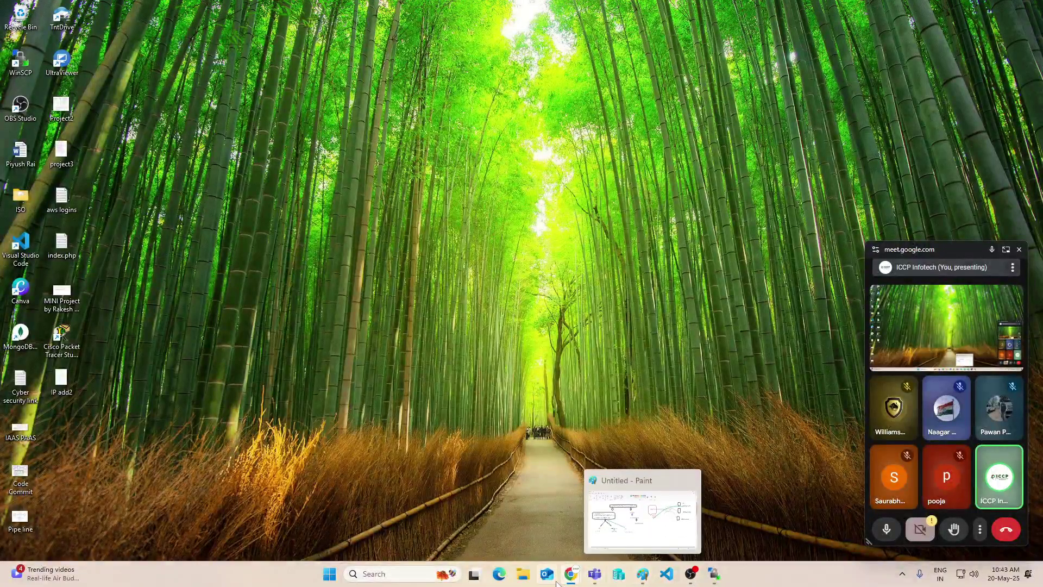
Copy Web1's example ssh command from the SSH client tab and launch Command Prompt
mouse_move(705, 577)
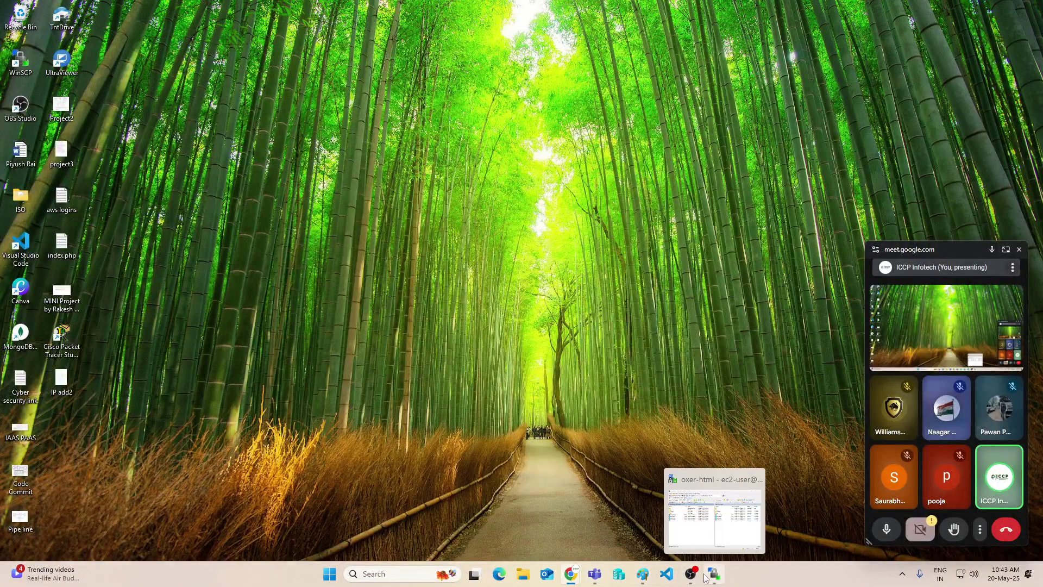
mouse_move(574, 577)
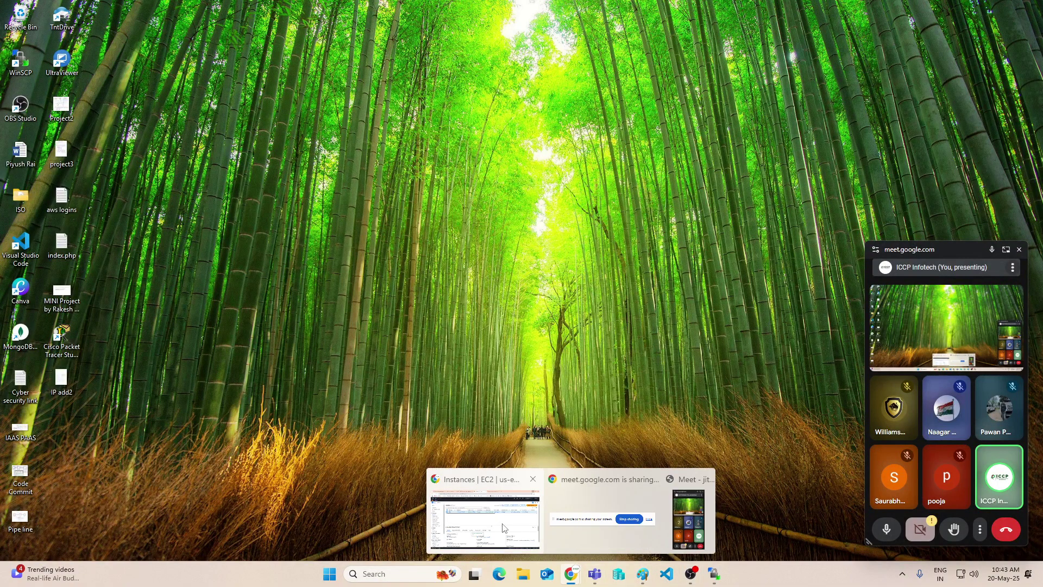
left_click(503, 527)
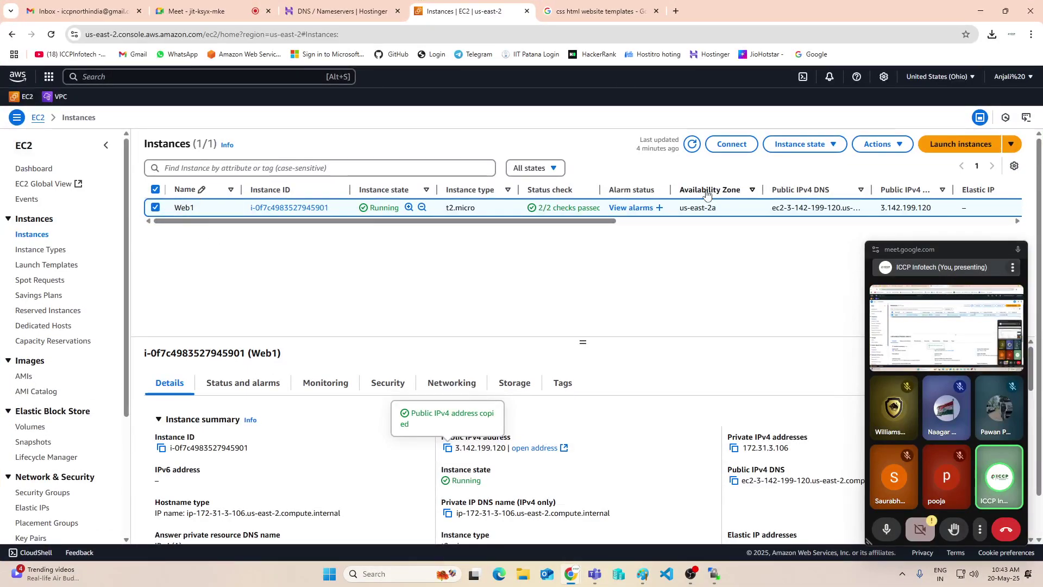
left_click(731, 144)
left_click(302, 202)
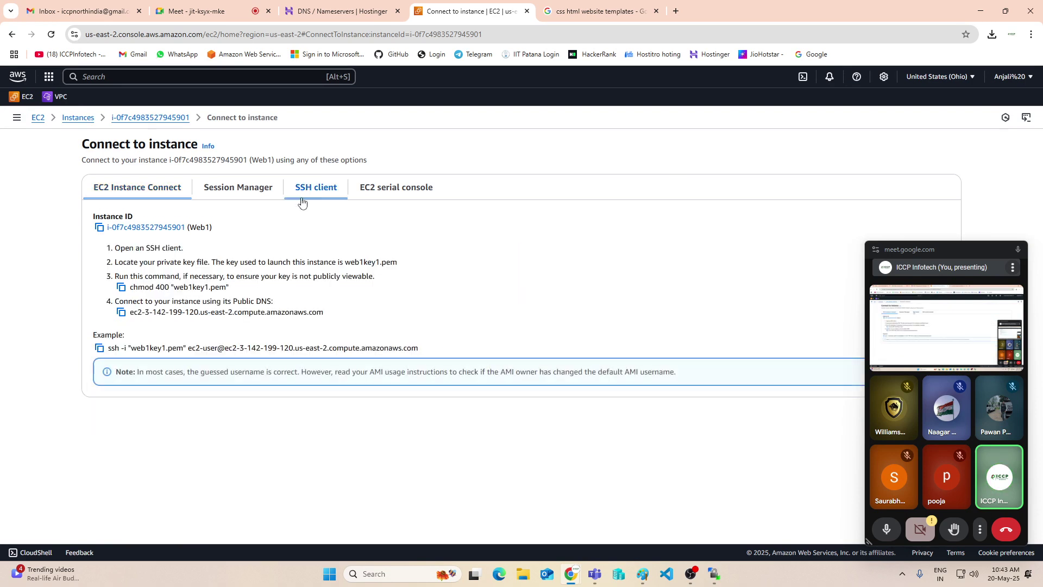
left_click(99, 348)
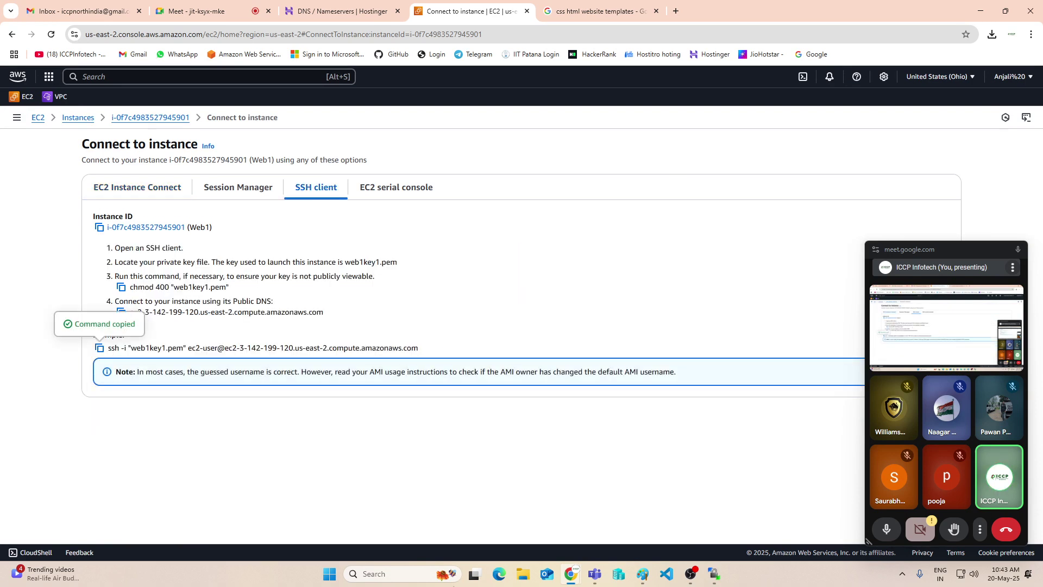
left_click(394, 571)
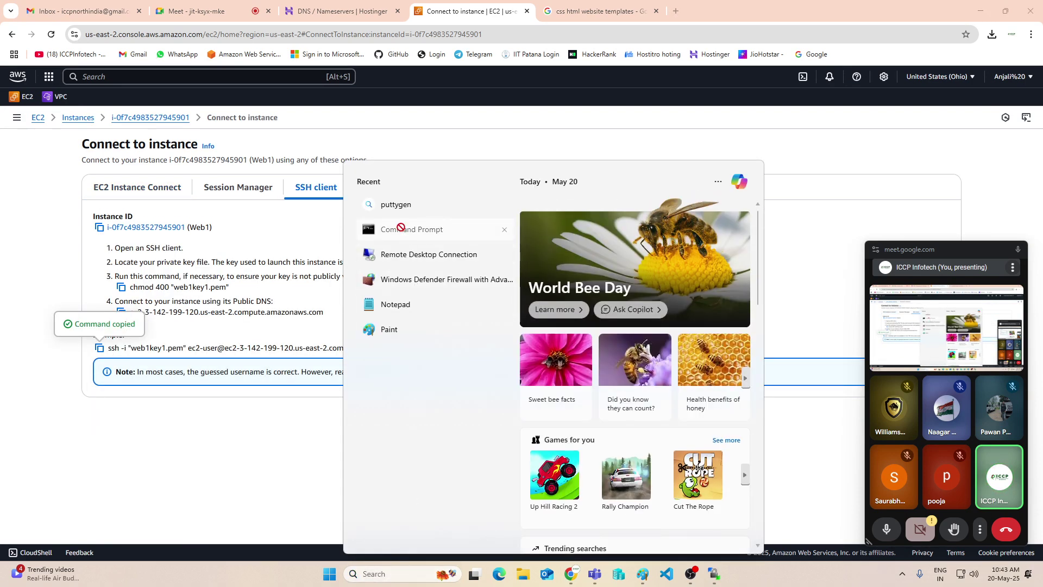
left_click(416, 233)
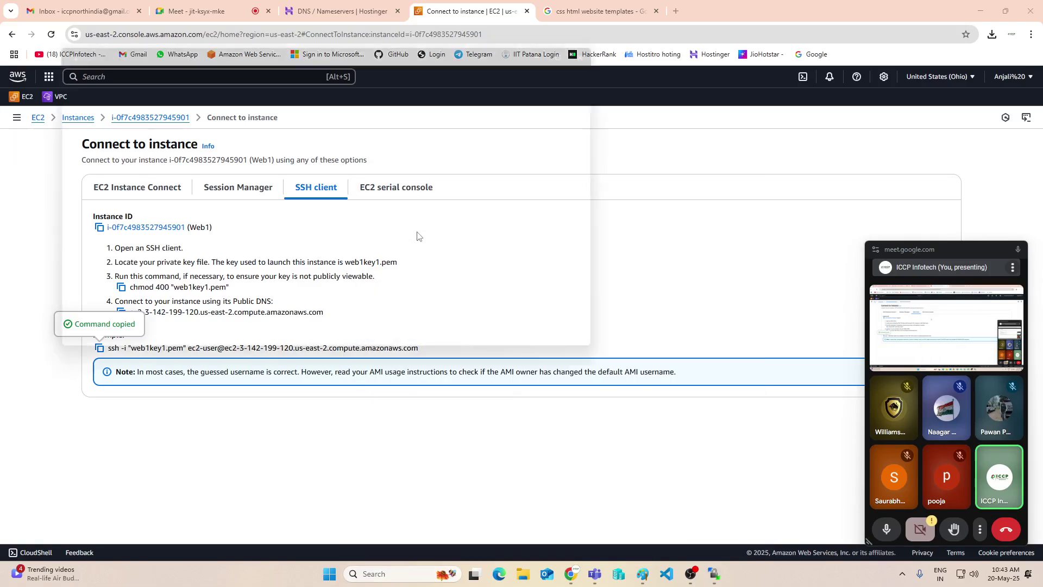
From Downloads, run the copied ssh command, accept the host key, and switch to root
type("cd ")
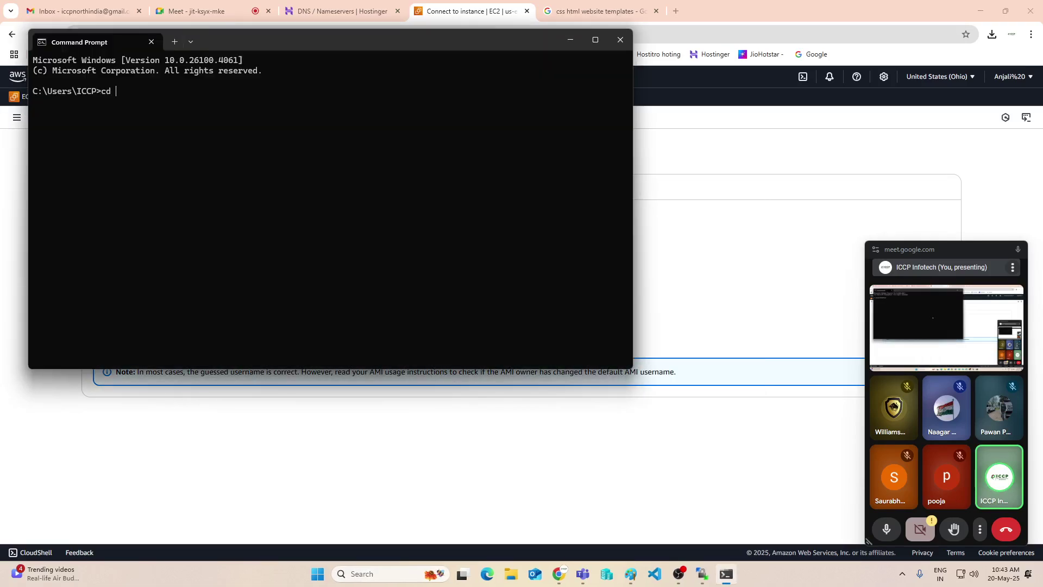
type("Down")
key("Tab")
key("Return")
key("ctrl+v")
key("Return")
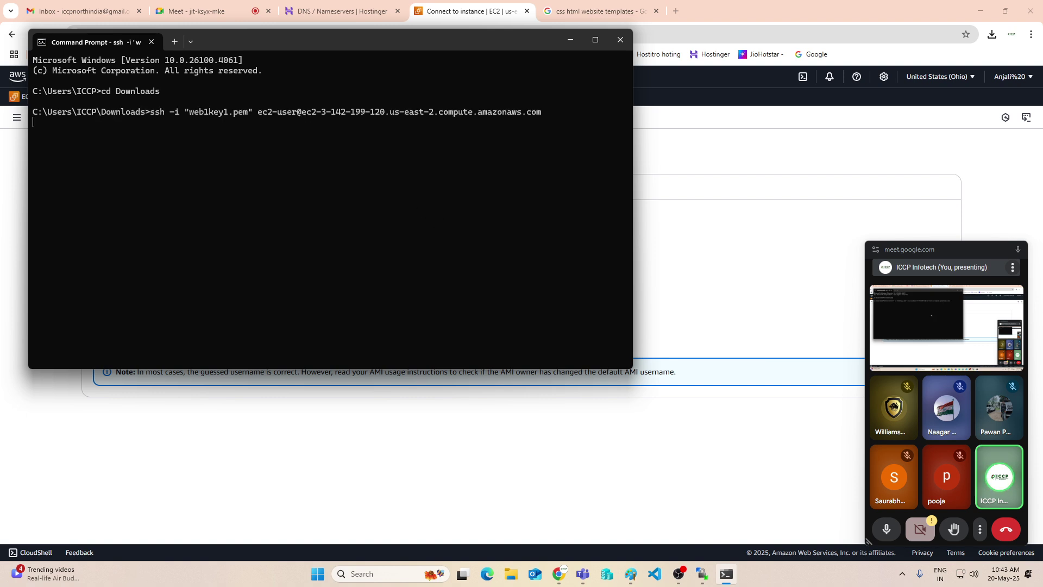
type("y")
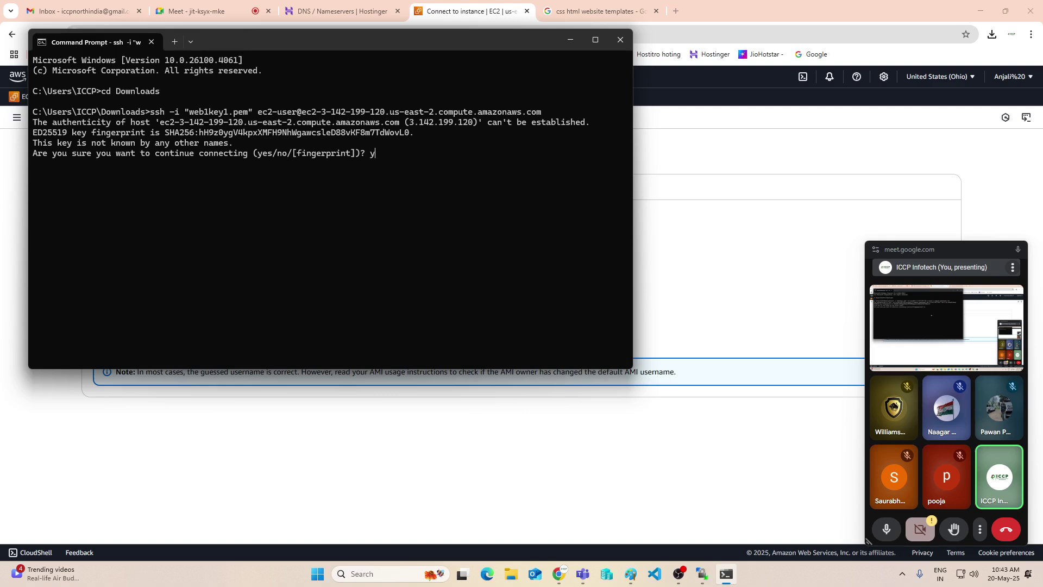
type("es")
key("Return")
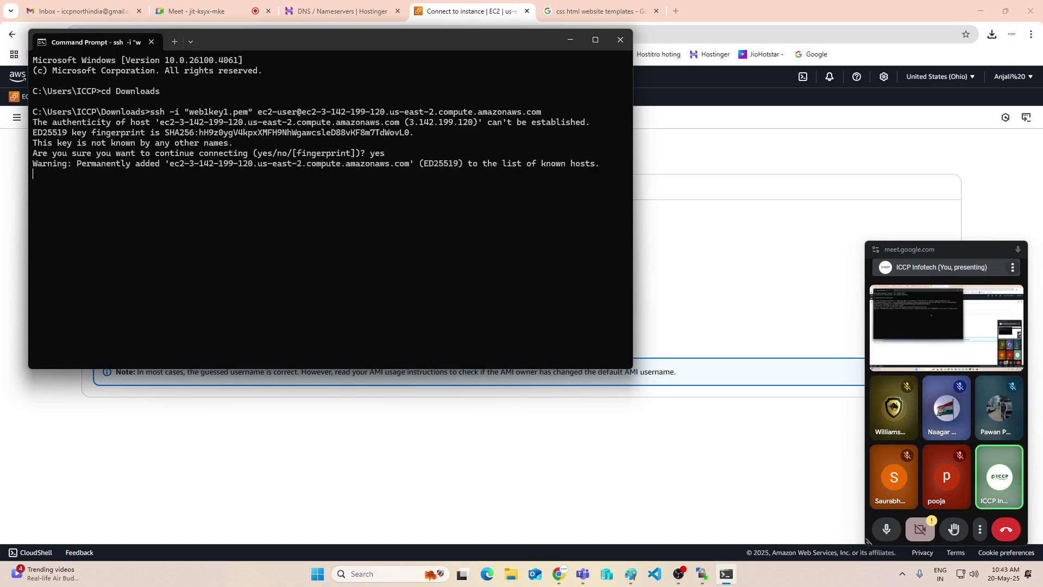
type("s")
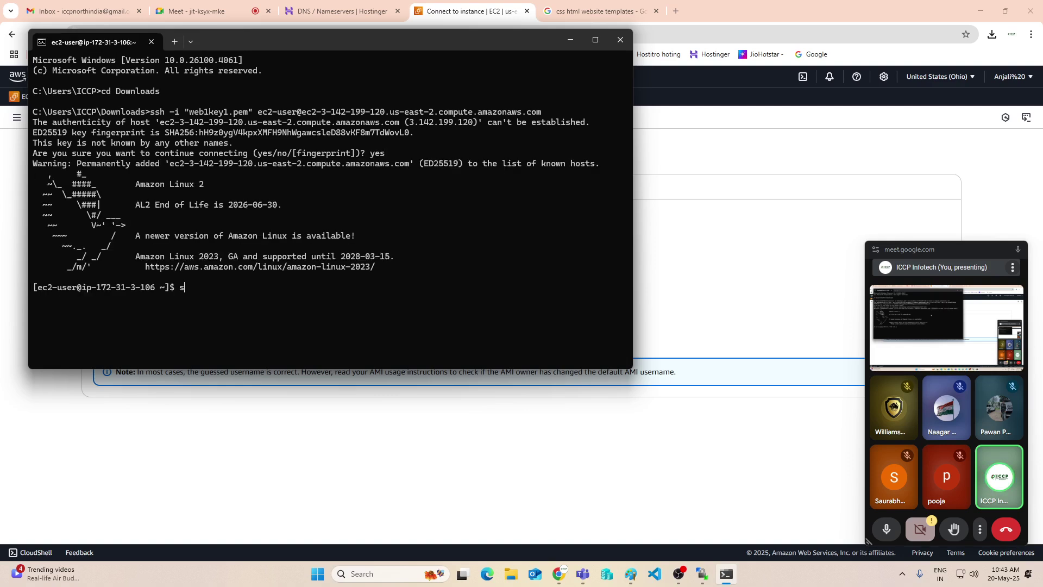
key("BackSpace")
key("Return")
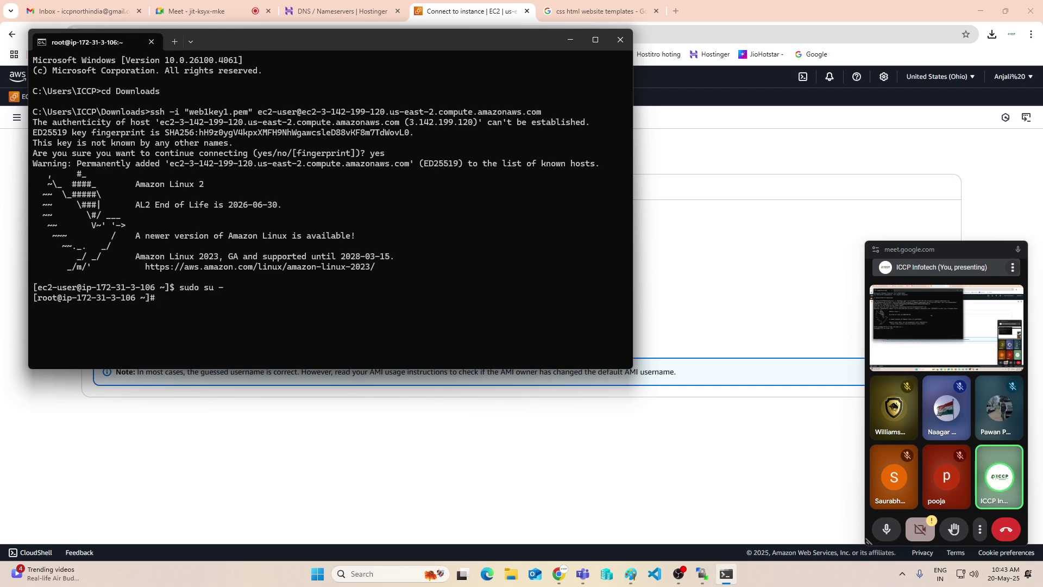
In /home/ec2-user, list the uploaded files and install httpd with yum install httpd -y
type("cd /home/e")
key("Tab")
key("Return")
type("ls")
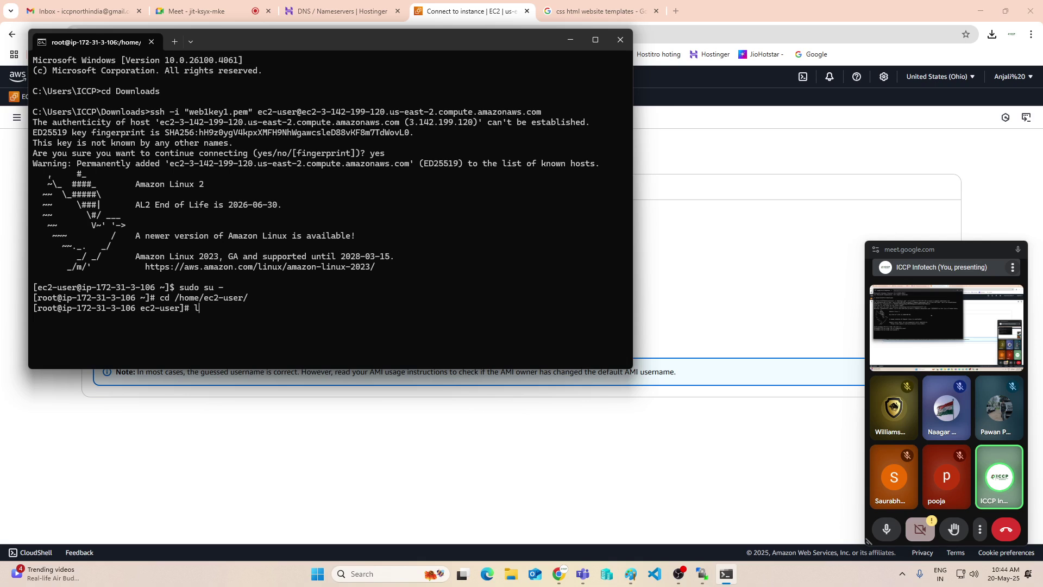
key("Return")
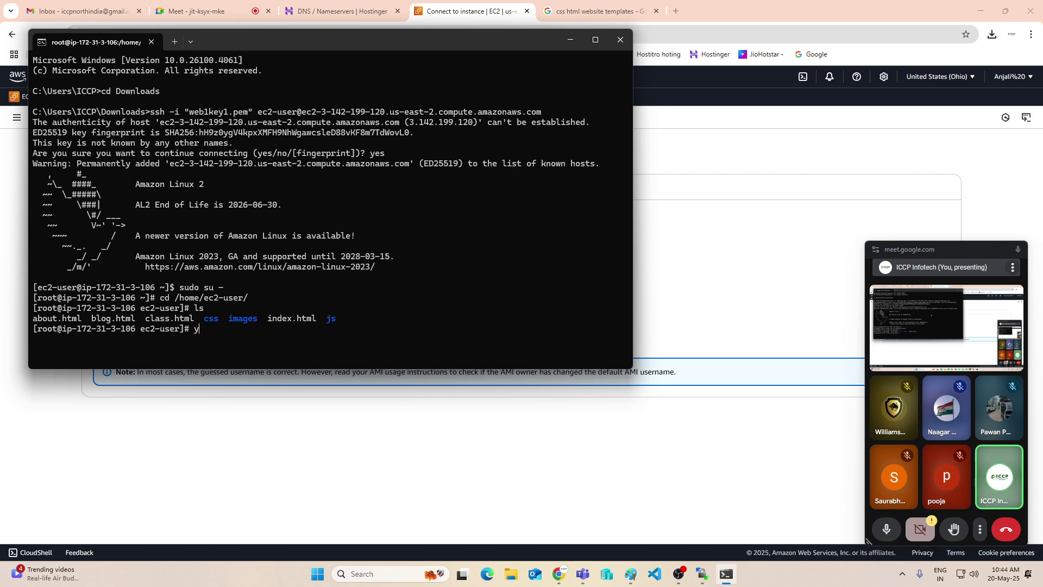
type("um install httpd -y")
key("Return")
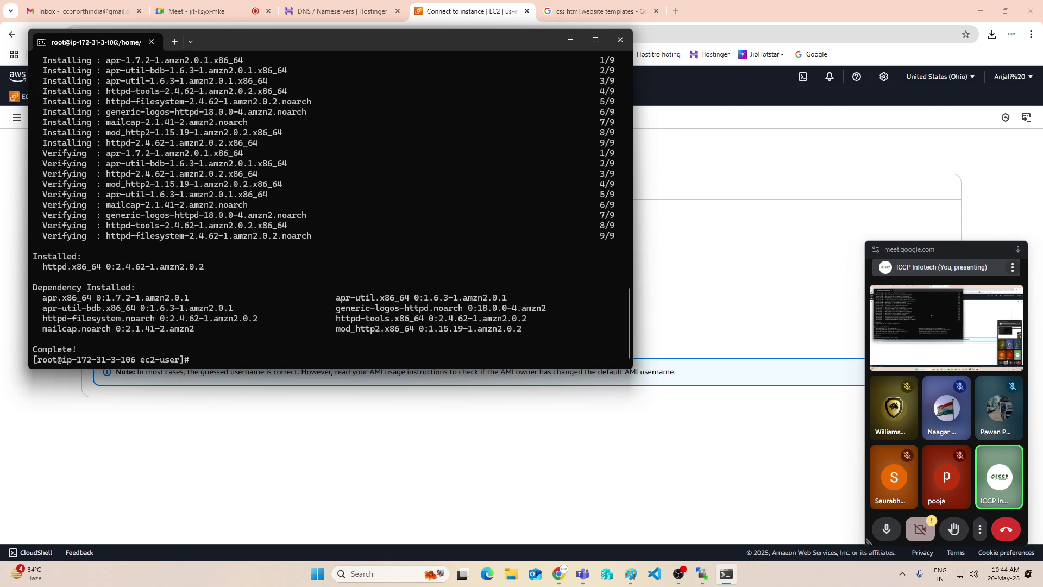
key("Return")
key("Return")
key("Return")
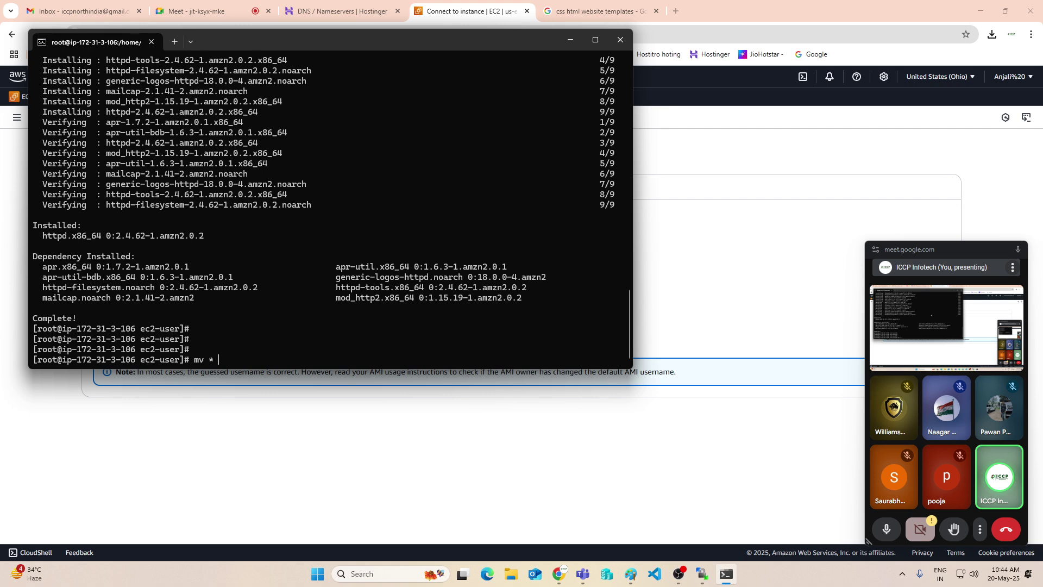
Move all site files into /var/www/html, then enable and start the httpd service
type("mv * /var/www/html/")
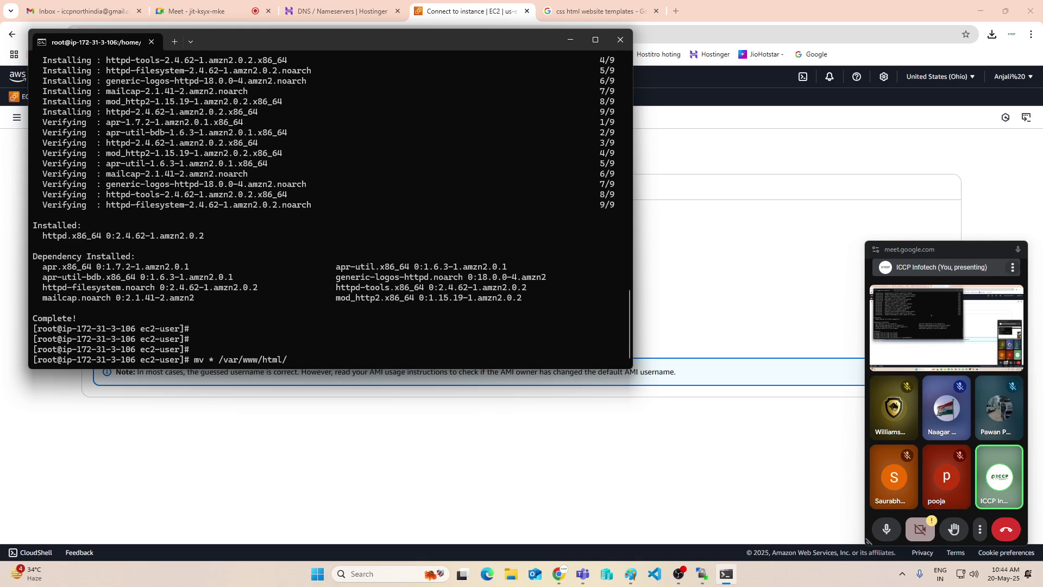
key("Return")
key("Return")
key("Return")
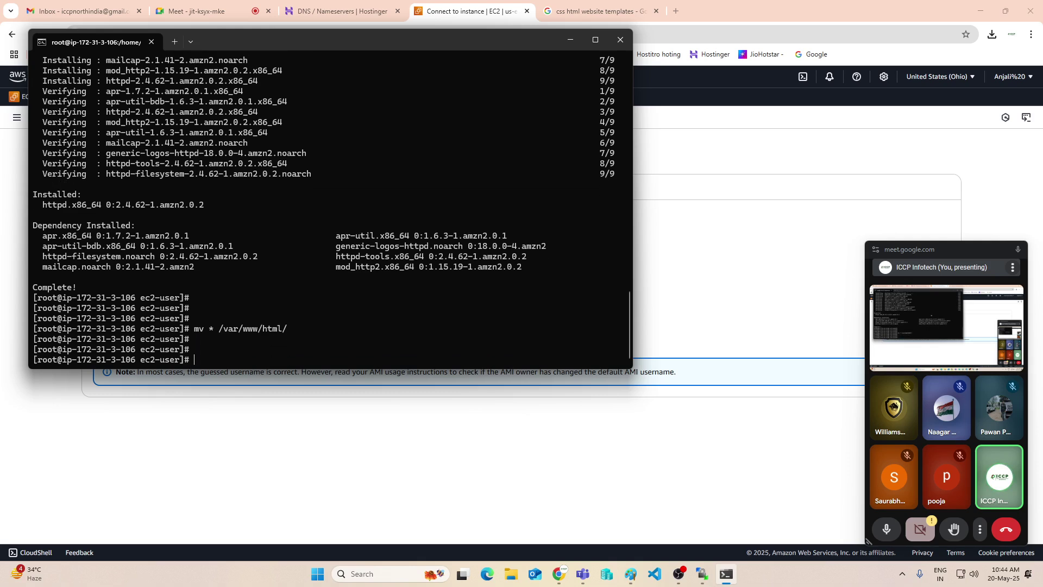
type("systemctl enable")
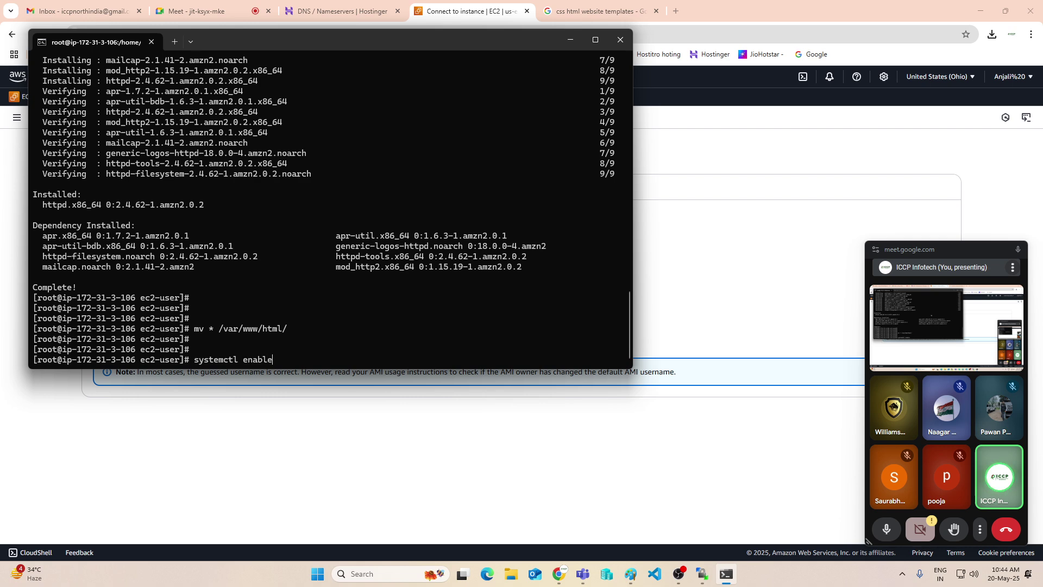
type(" httpd")
key("Return")
key("Up")
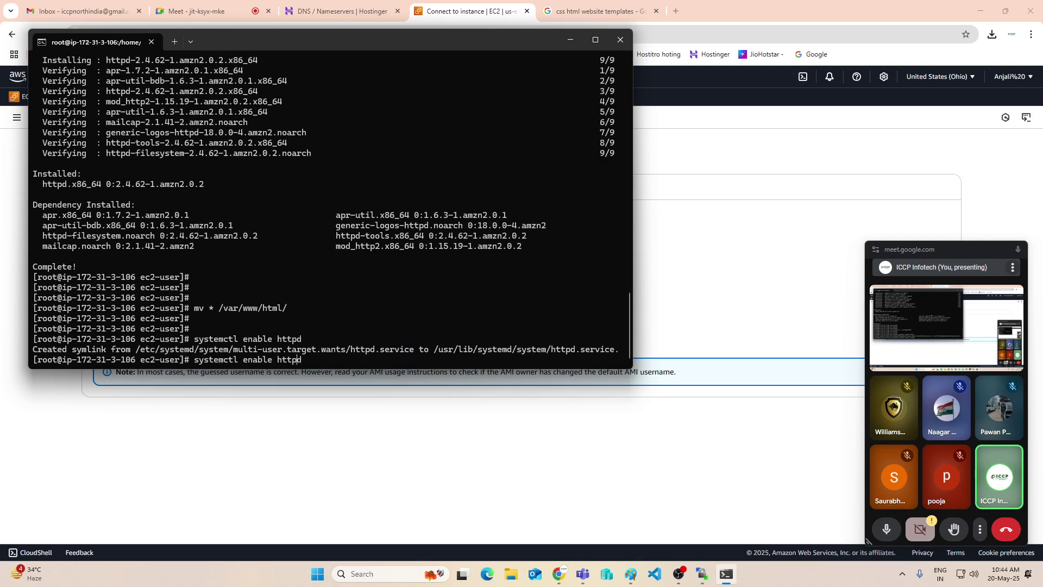
key("BackSpace")
key("BackSpace")
key("BackSpace")
key("BackSpace")
key("BackSpace")
key("BackSpace")
type("start")
key("Return")
key("Return")
key("Return")
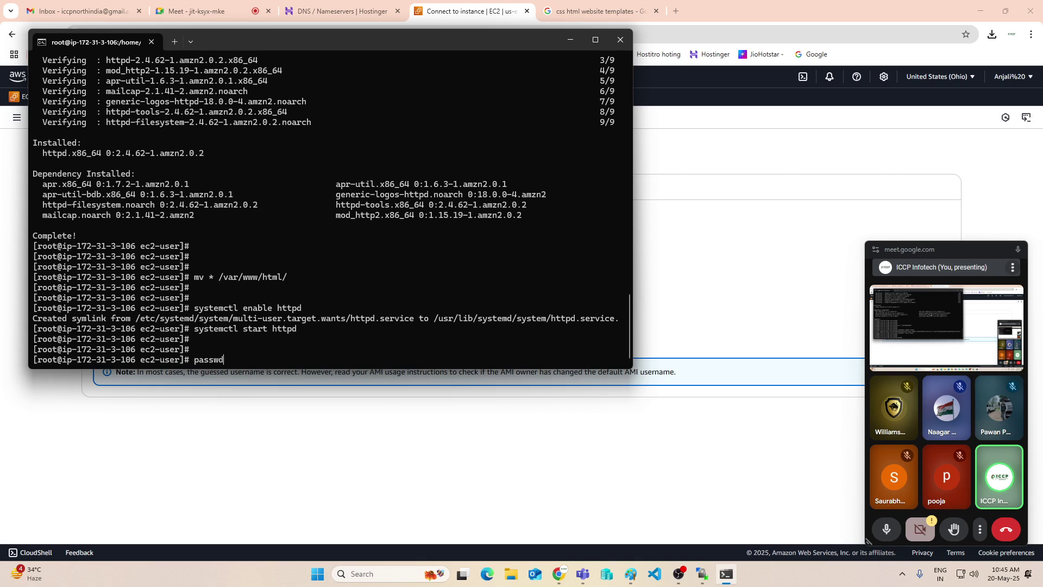
Change the root password with passwd until it reports all authentication tokens updated successfully
type("root")
key("Return")
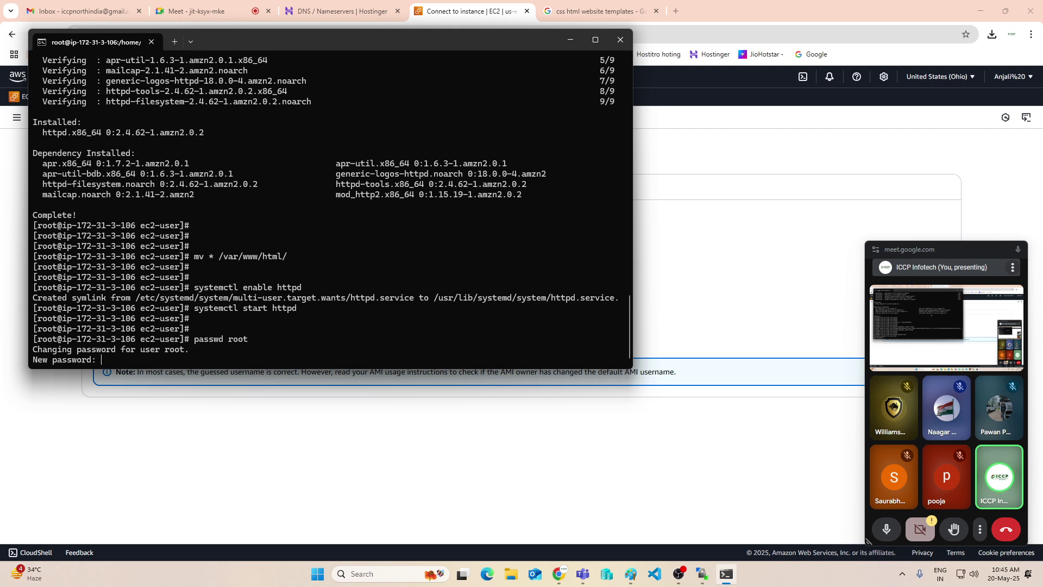
key("Return")
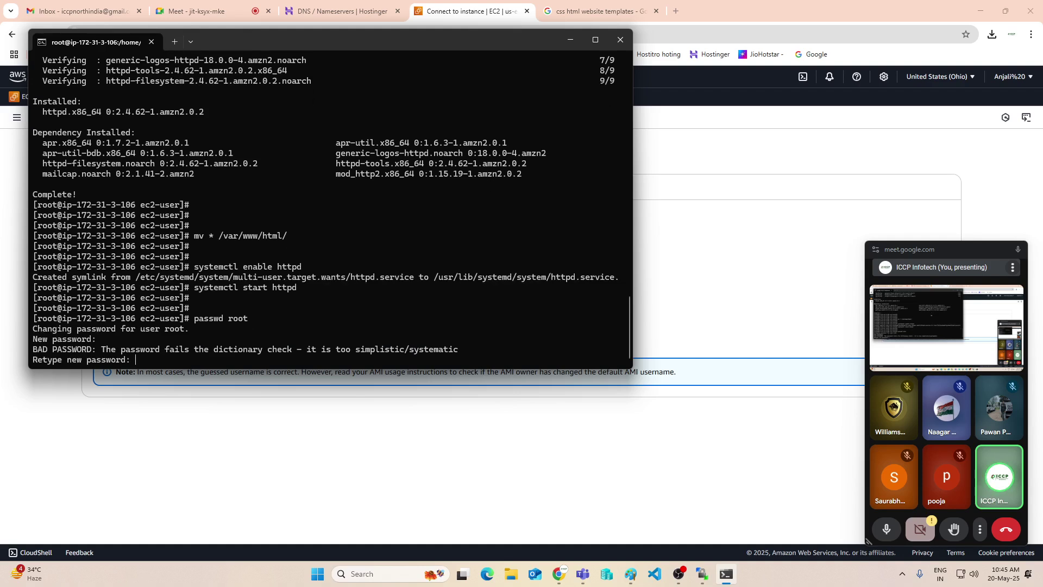
key("Return")
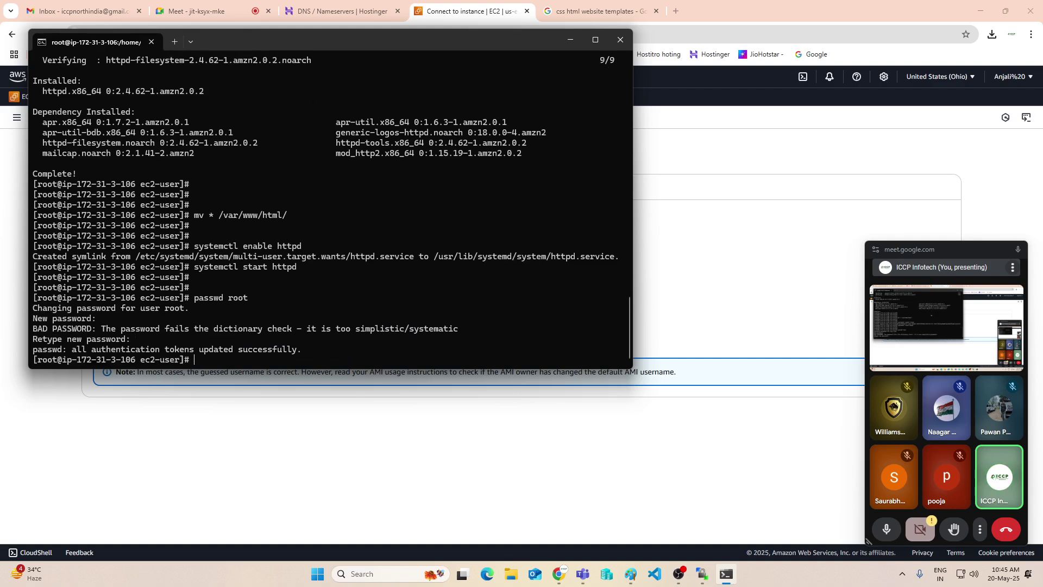
key("Return")
key("Return")
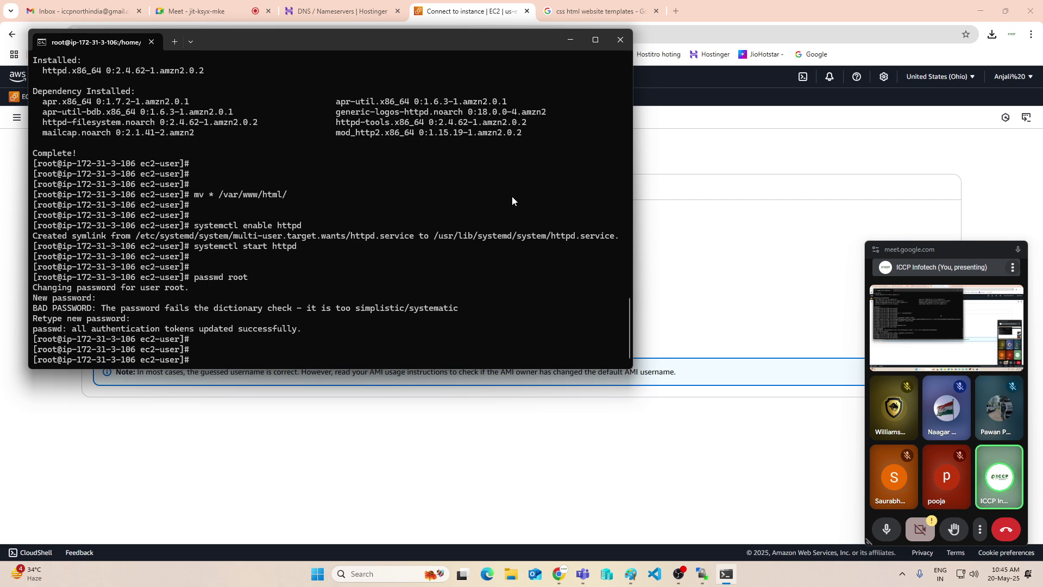
left_click(571, 39)
Terminate the current WinSCP session, close WinSCP and relaunch it
left_click(981, 11)
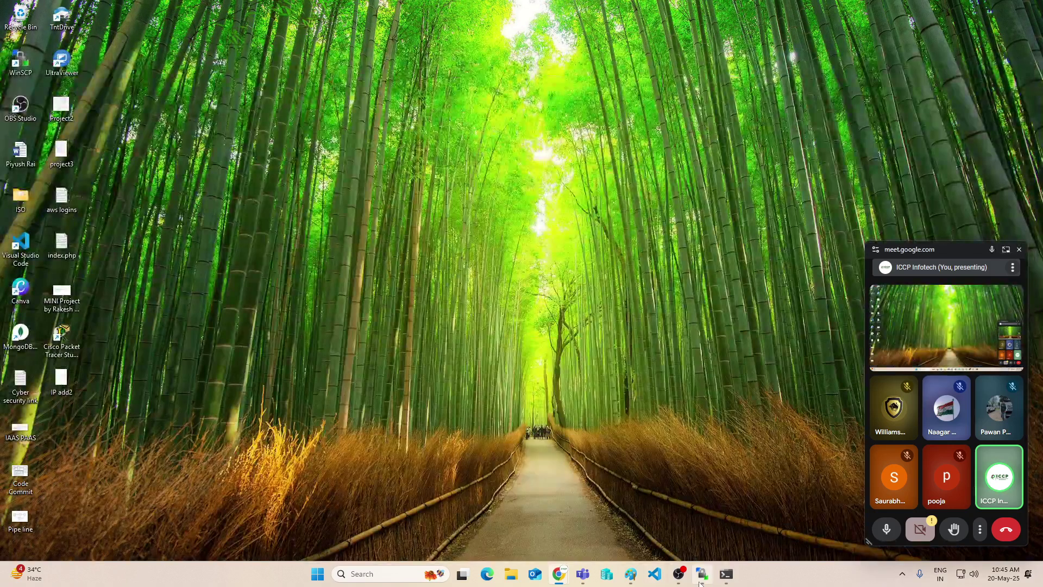
left_click(696, 579)
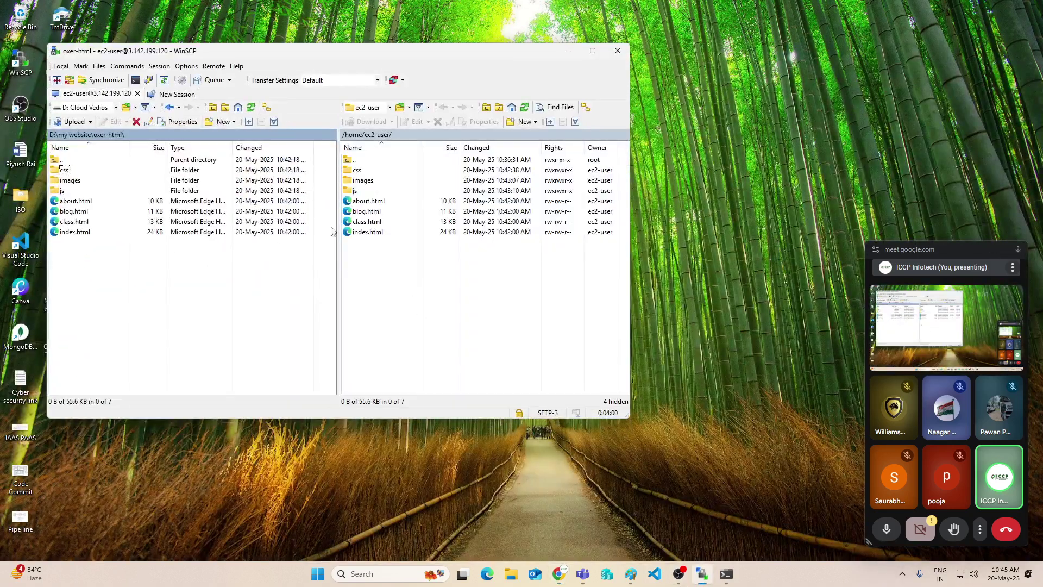
left_click(618, 51)
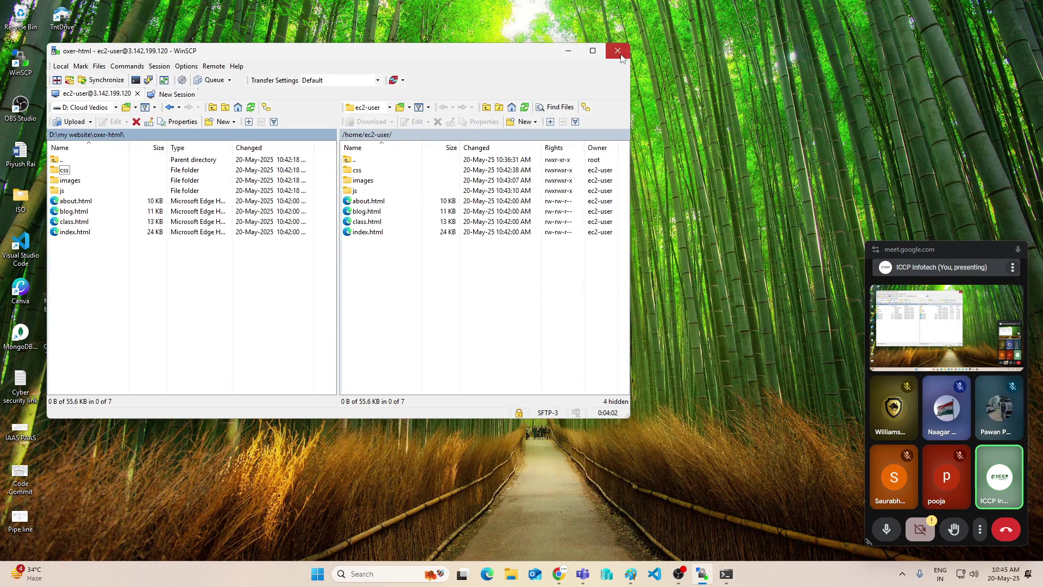
left_click(356, 266)
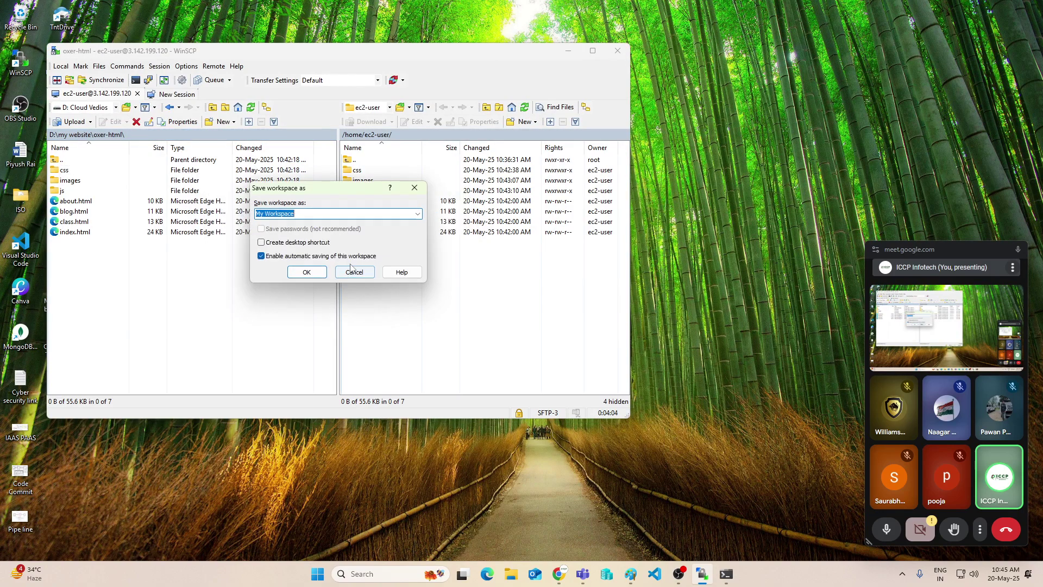
left_click(356, 273)
left_click(618, 50)
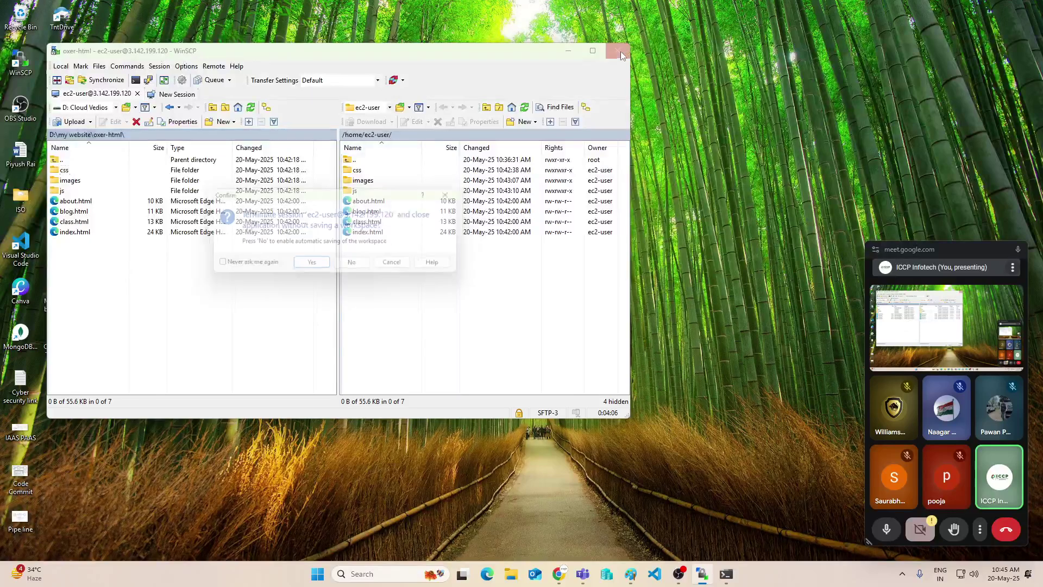
left_click(305, 269)
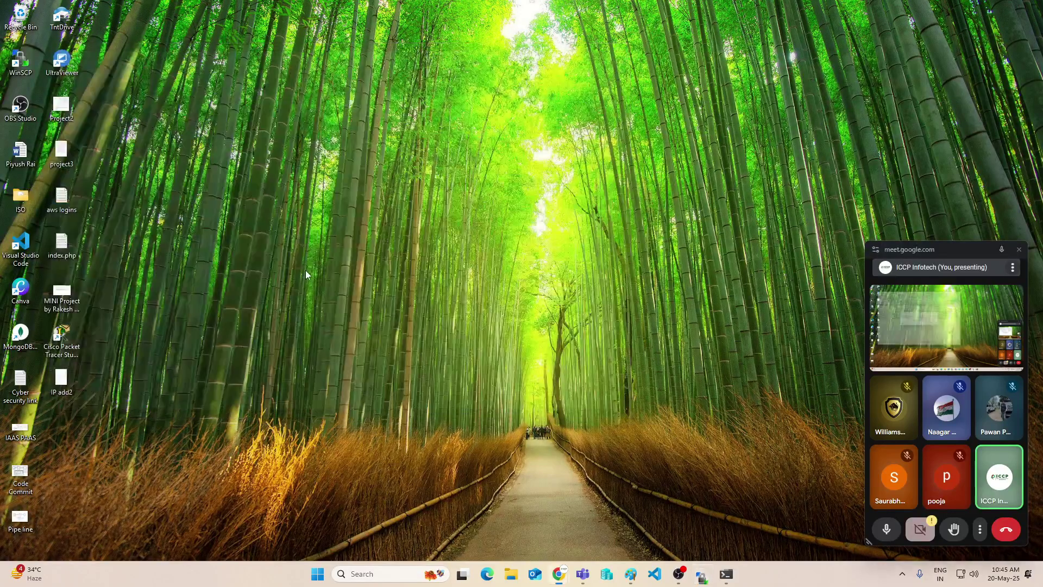
double_click(19, 58)
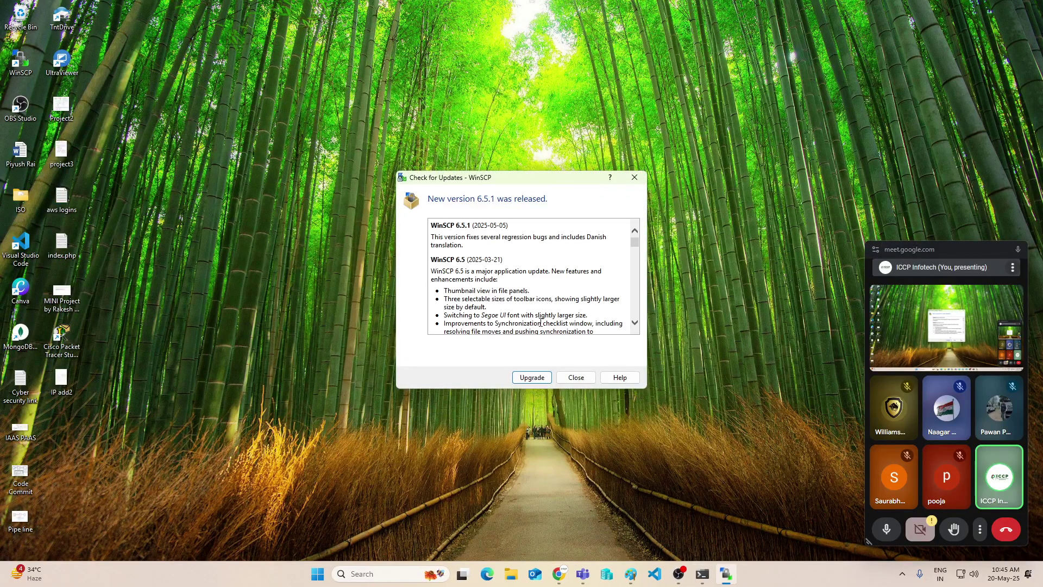
left_click(575, 378)
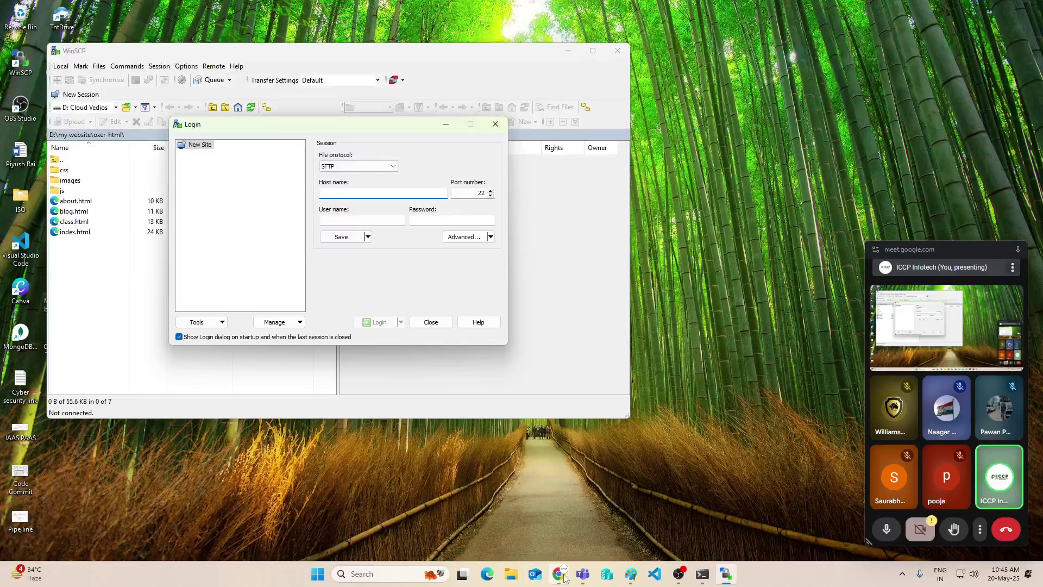
Copy the instance's public IP and attempt a WinSCP login to 3.142.199.120 as root with a password
left_click(479, 519)
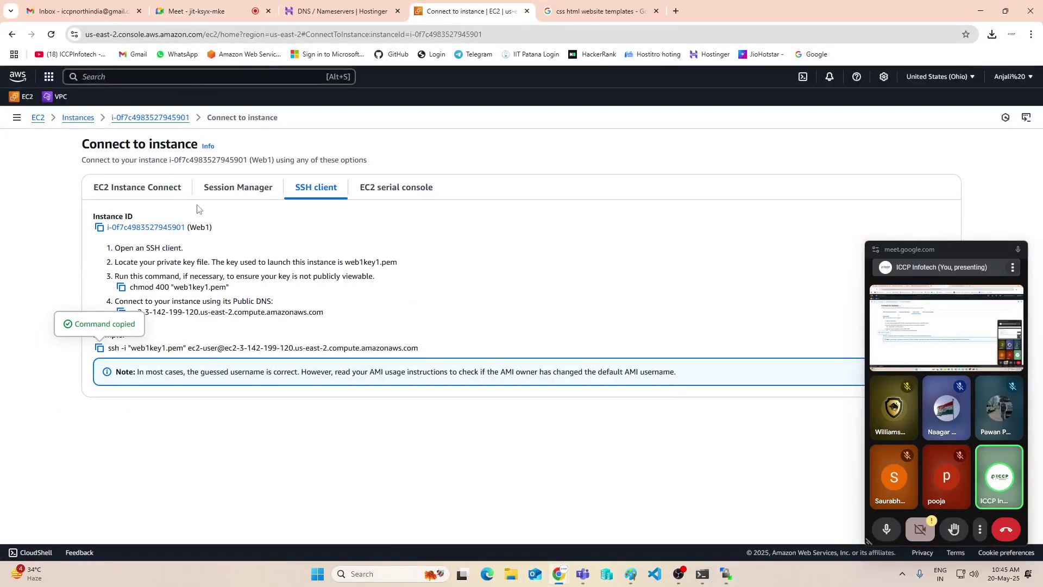
left_click(78, 117)
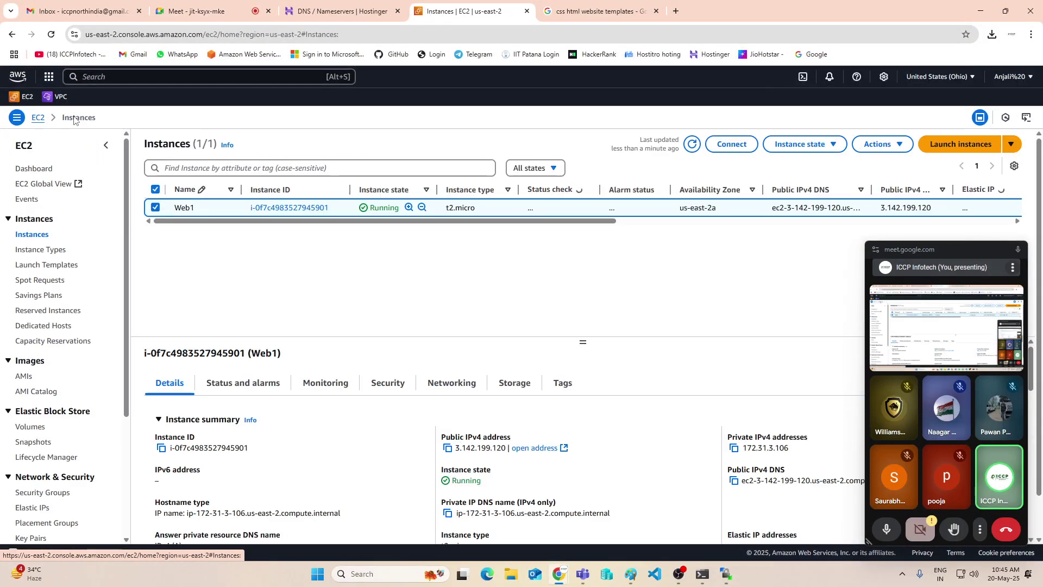
left_click(447, 448)
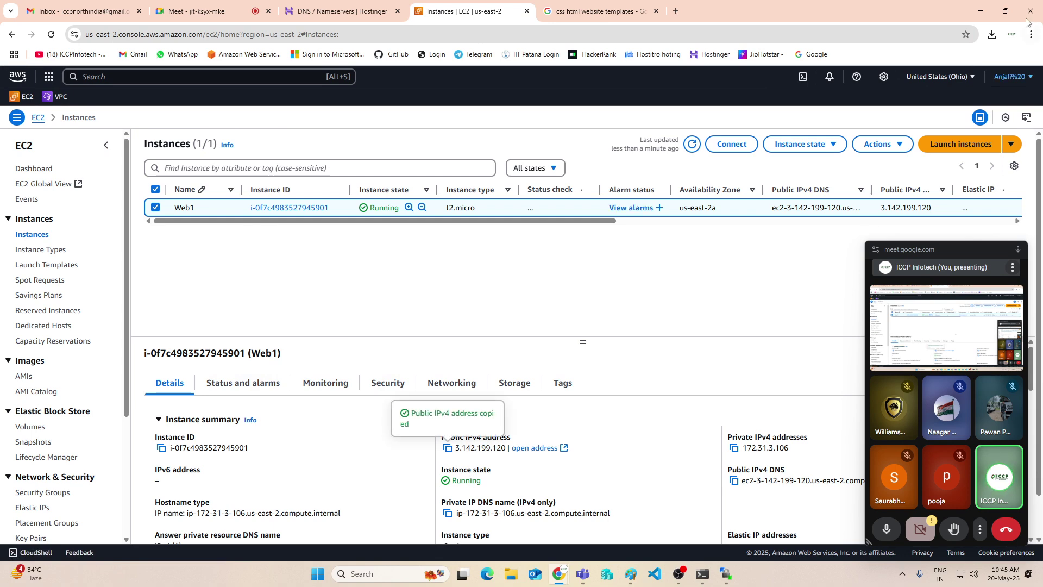
left_click(983, 10)
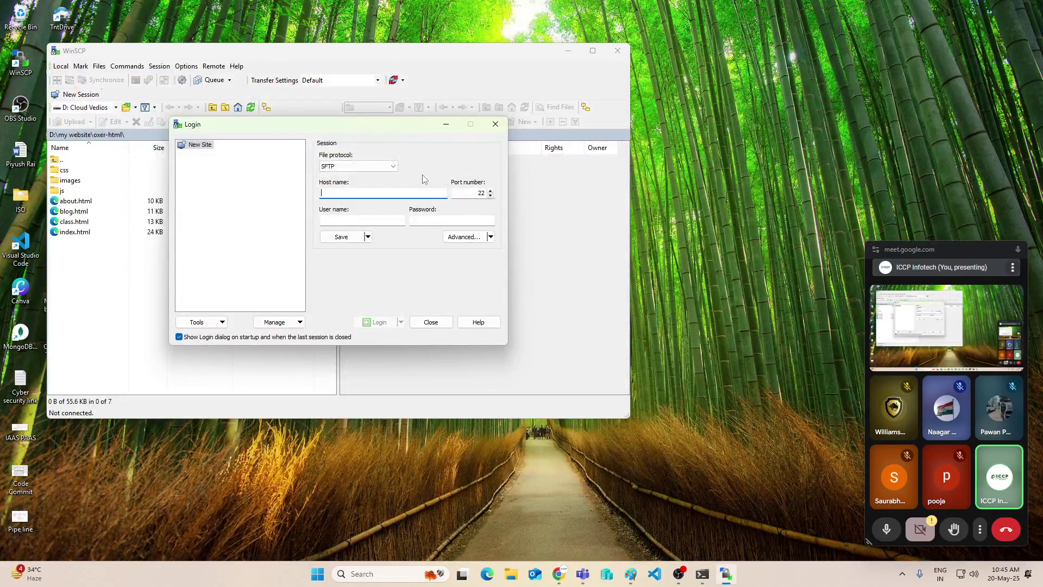
key("ctrl+v")
left_click(369, 220)
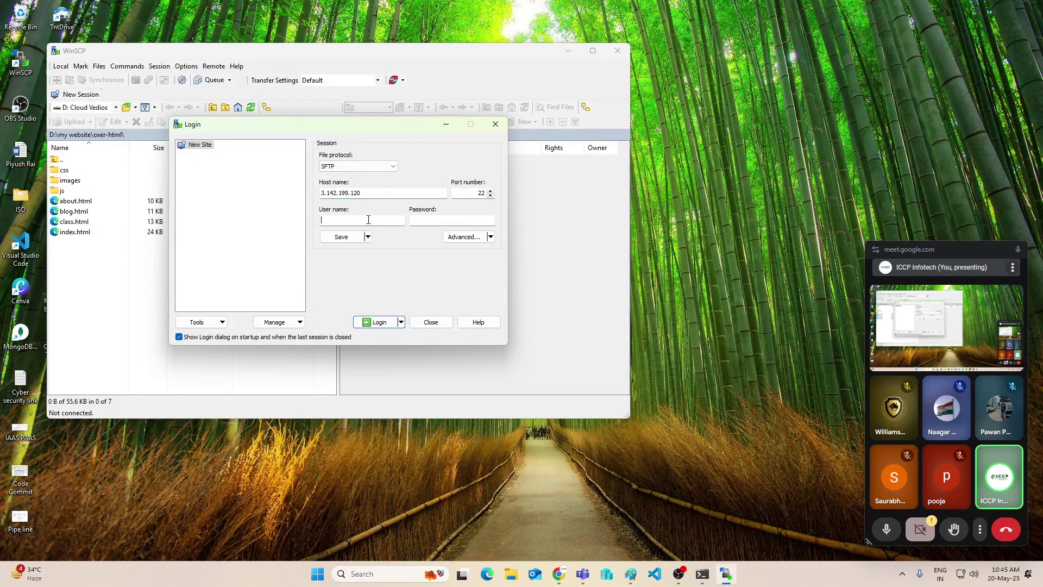
type("root")
left_click(461, 219)
type("*****")
left_click(379, 322)
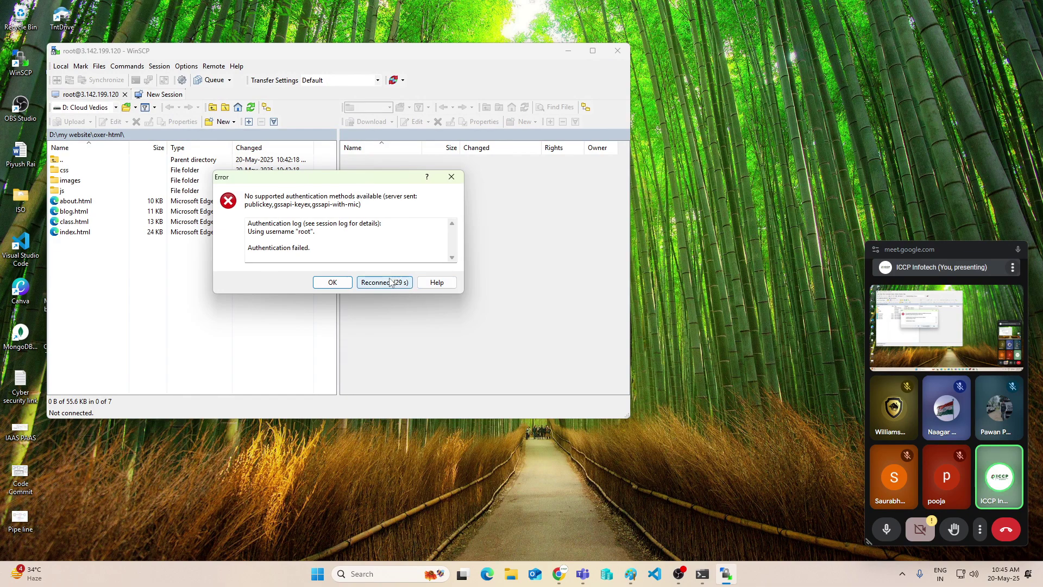
Dismiss the authentication failure error and close WinSCP
left_click(451, 176)
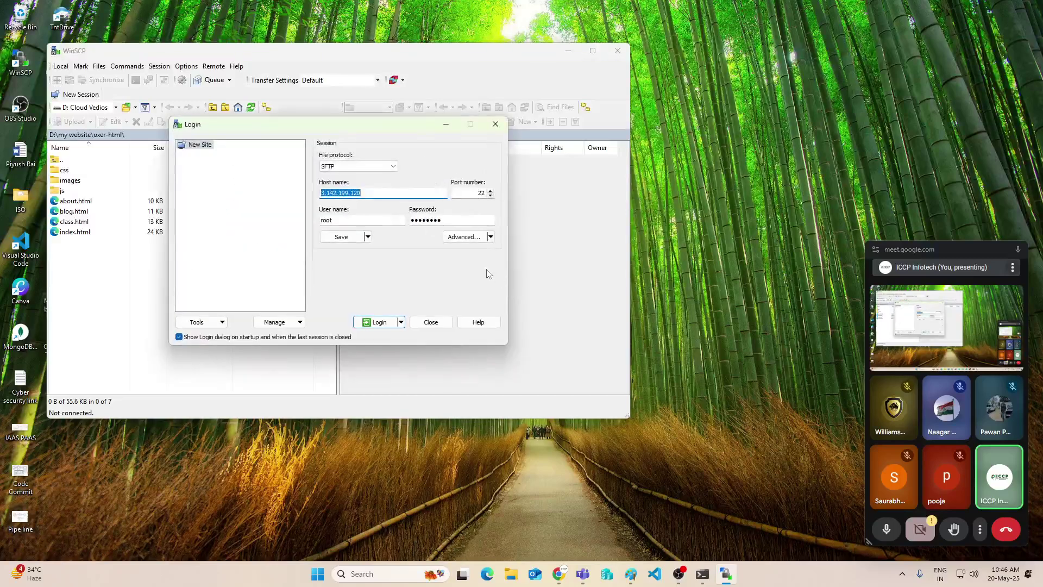
left_click(496, 124)
left_click(618, 50)
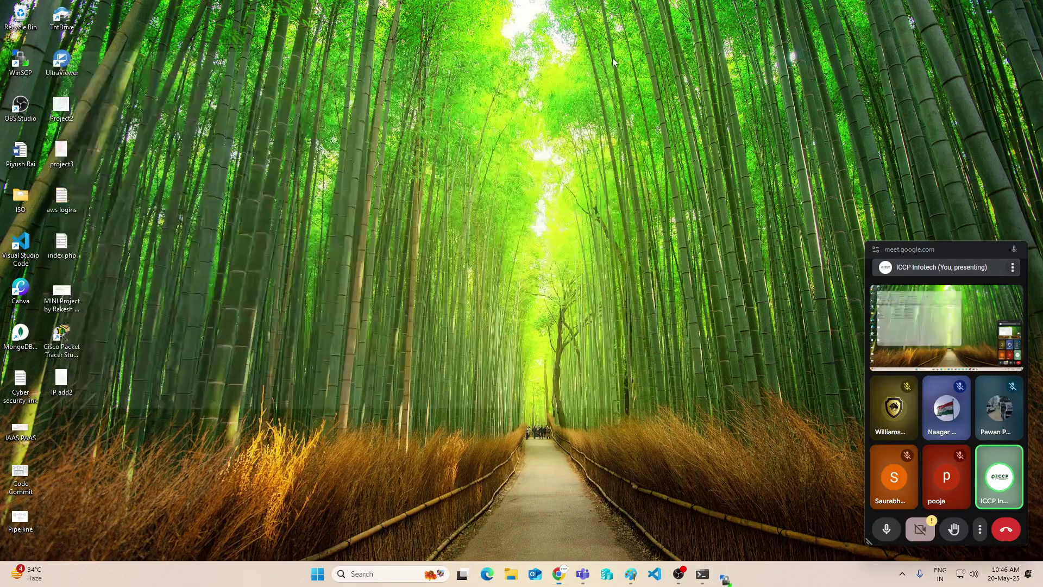
Restart the web server by running 'systemctl restart httpd' on the instance
mouse_move(692, 578)
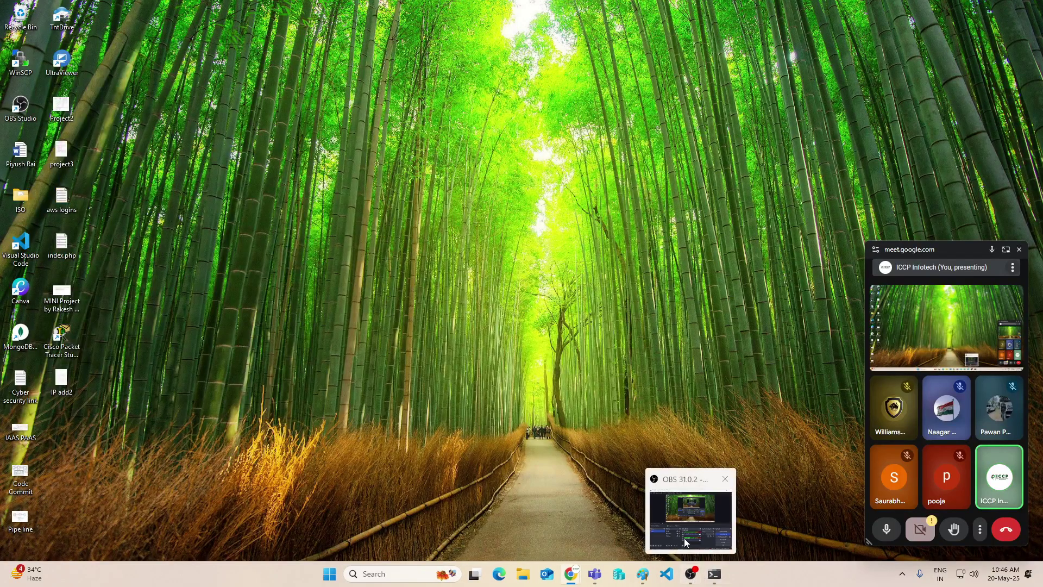
left_click(712, 577)
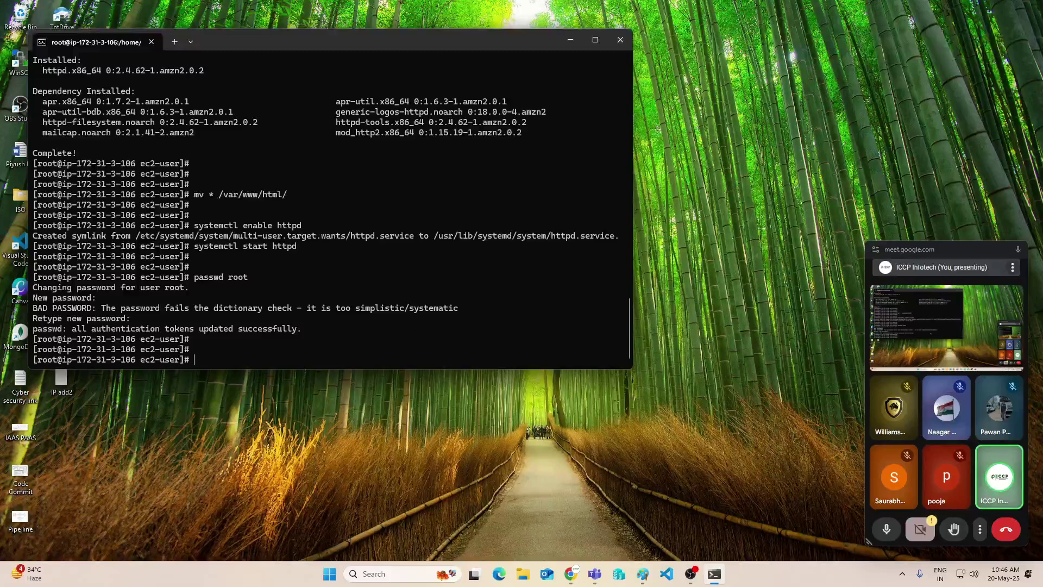
key("Return")
key("Return")
key("Return")
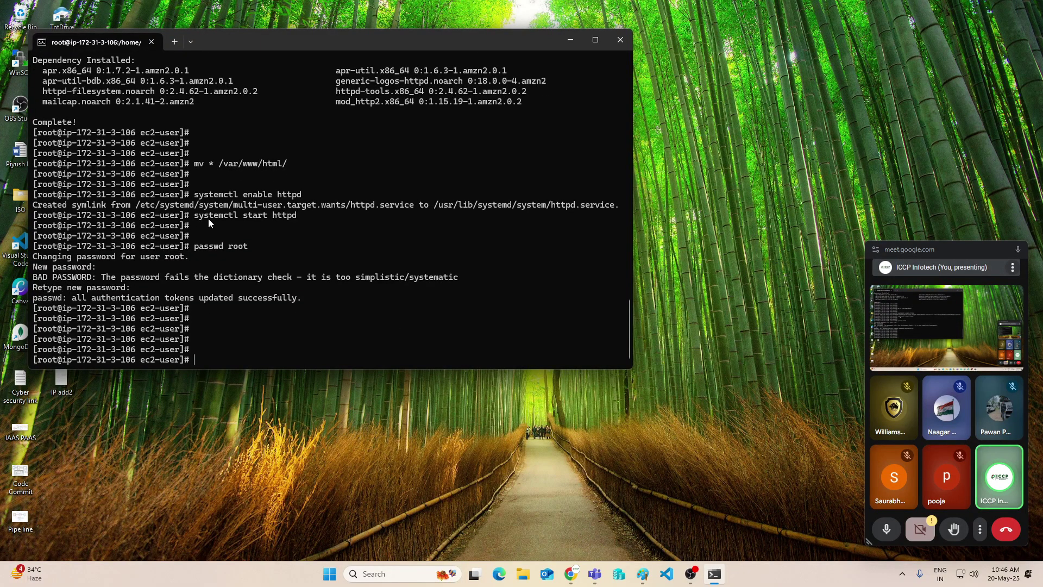
key("Up")
key("Up")
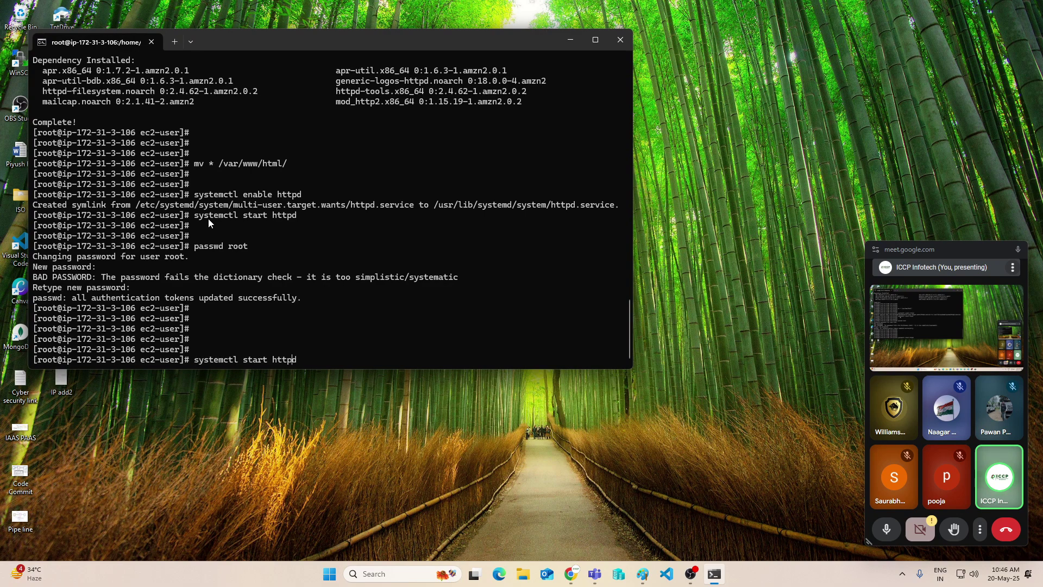
key("Left")
key("Right")
key("Right")
type("re")
key("Return")
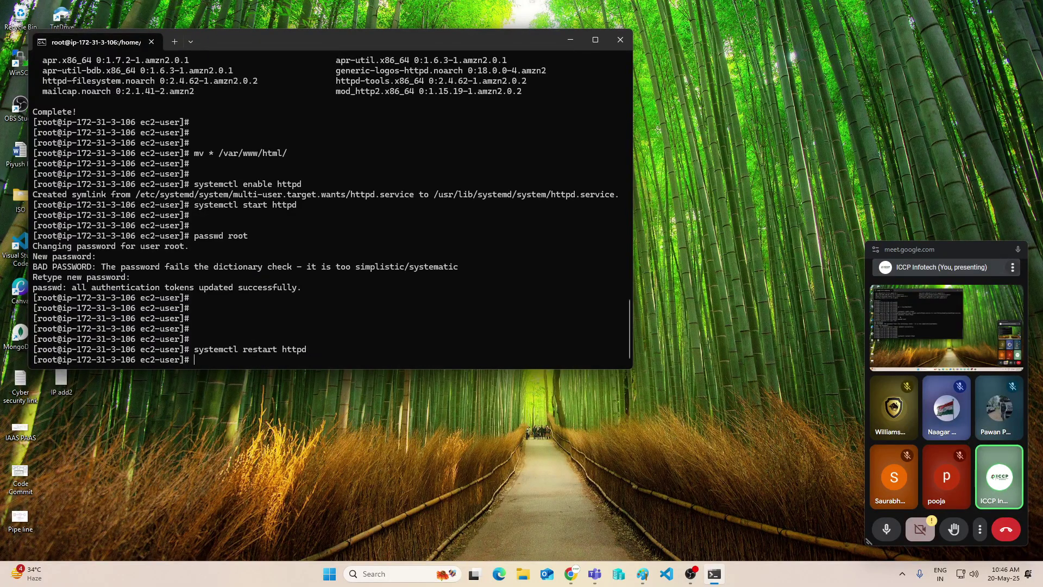
left_click(570, 39)
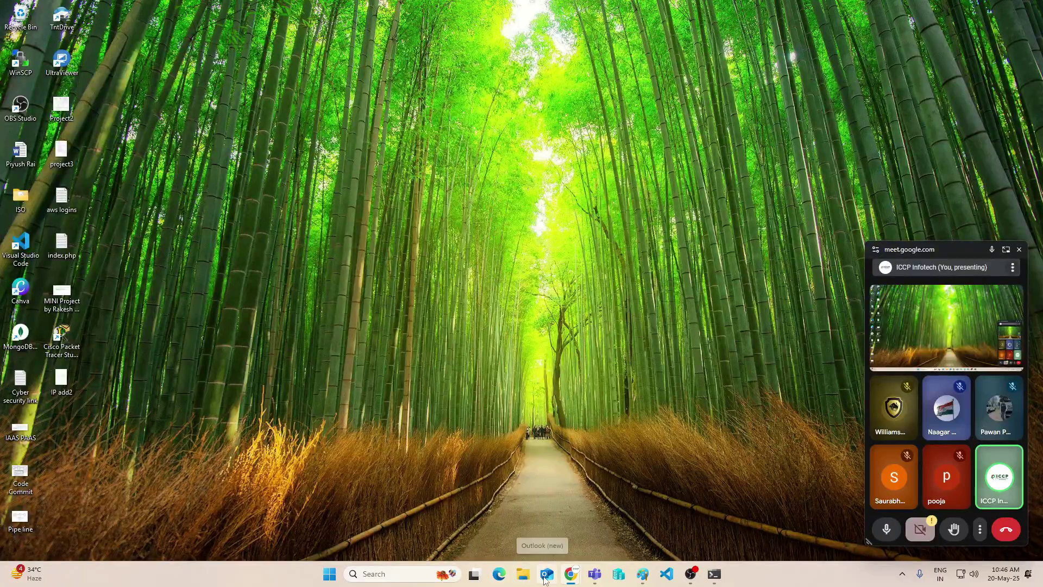
mouse_move(570, 575)
left_click(484, 514)
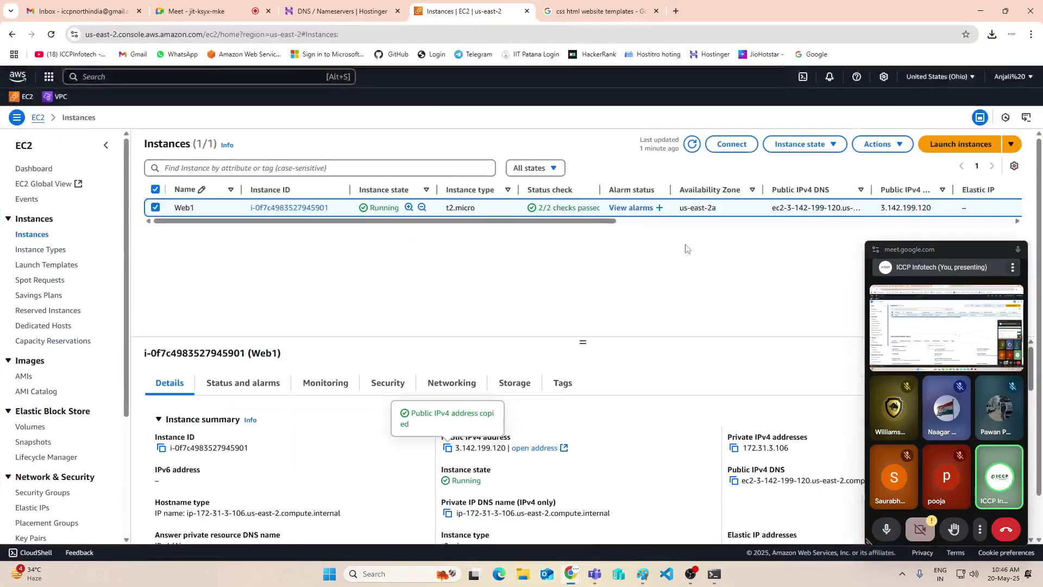
left_click(1031, 34)
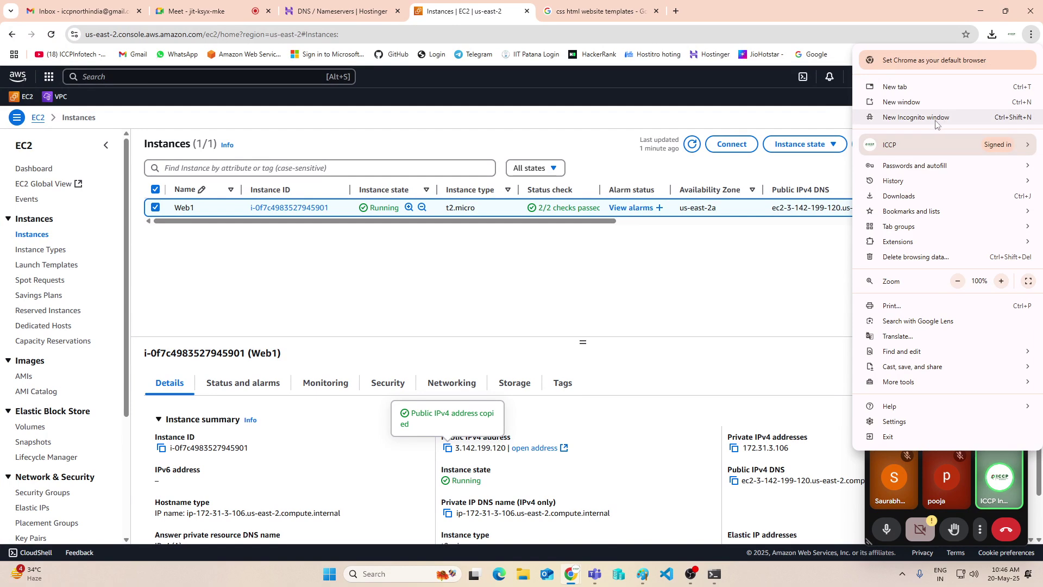
left_click(942, 117)
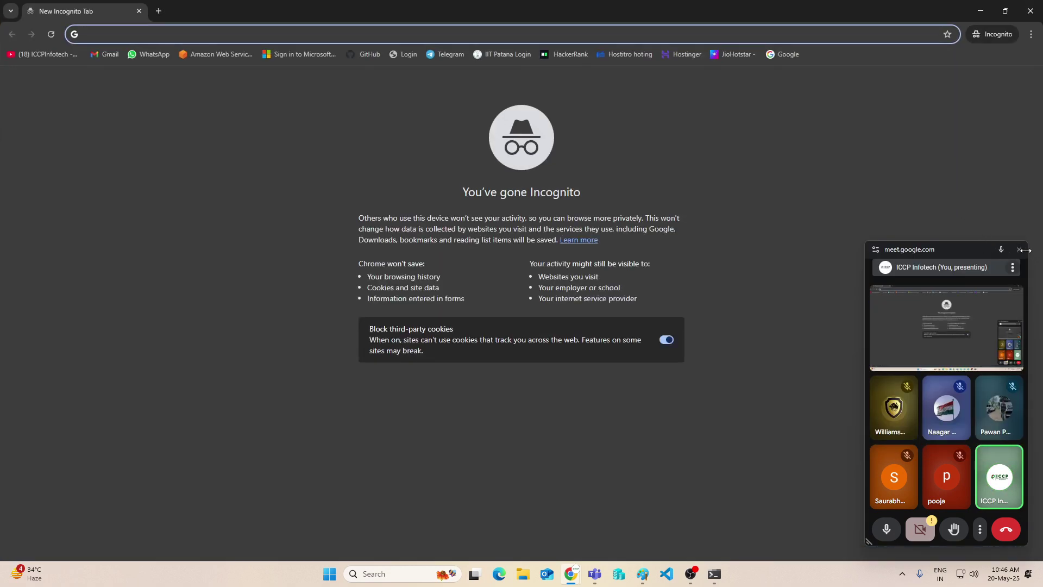
left_click(1020, 249)
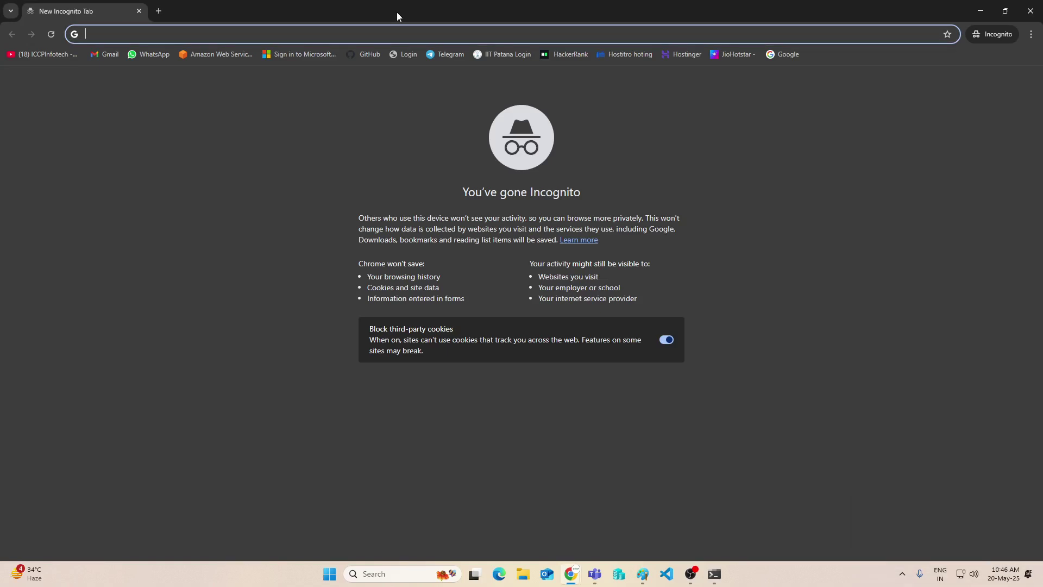
key("ctrl+v")
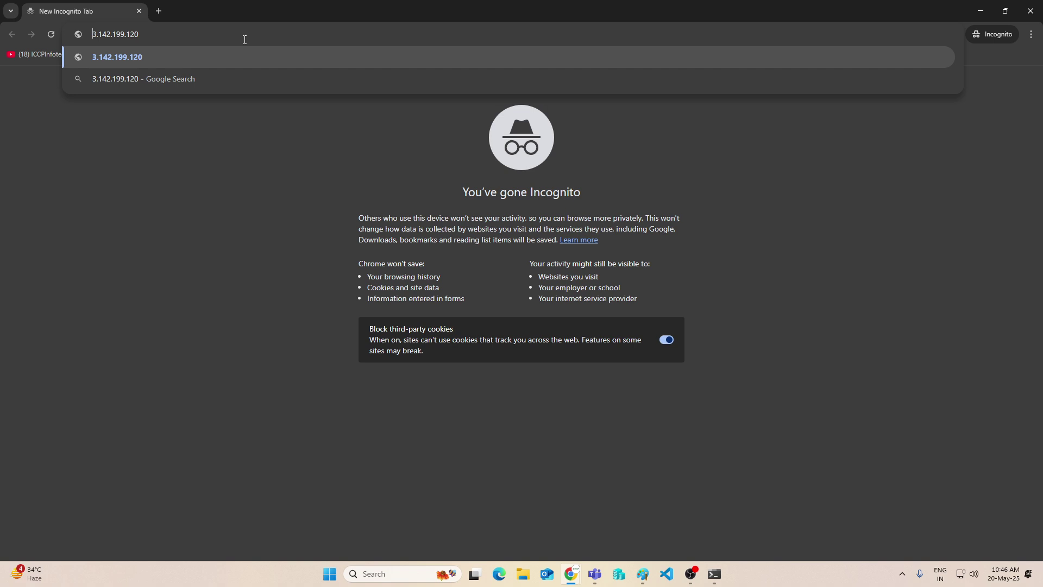
key("Return")
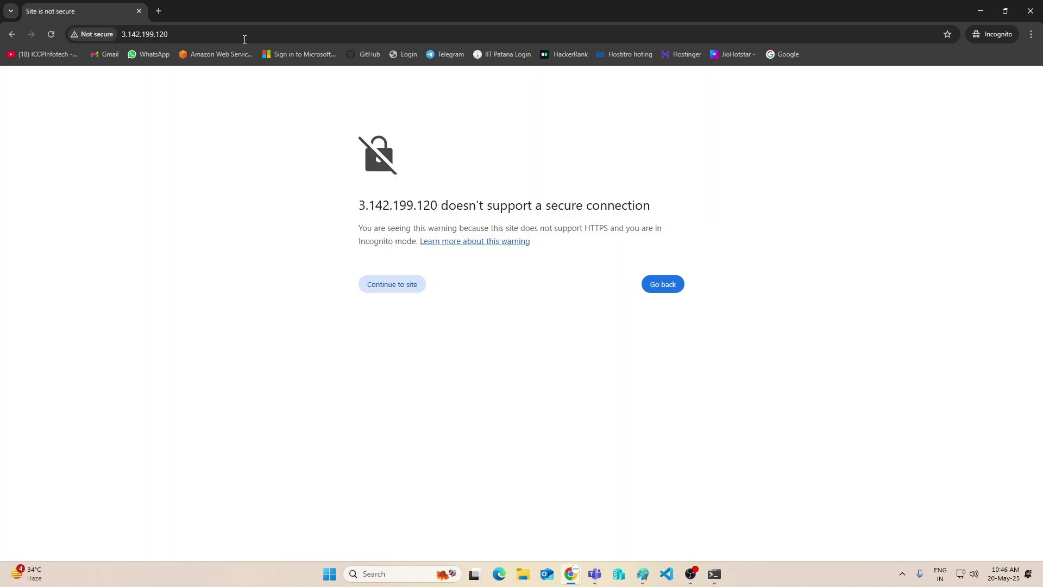
left_click(381, 285)
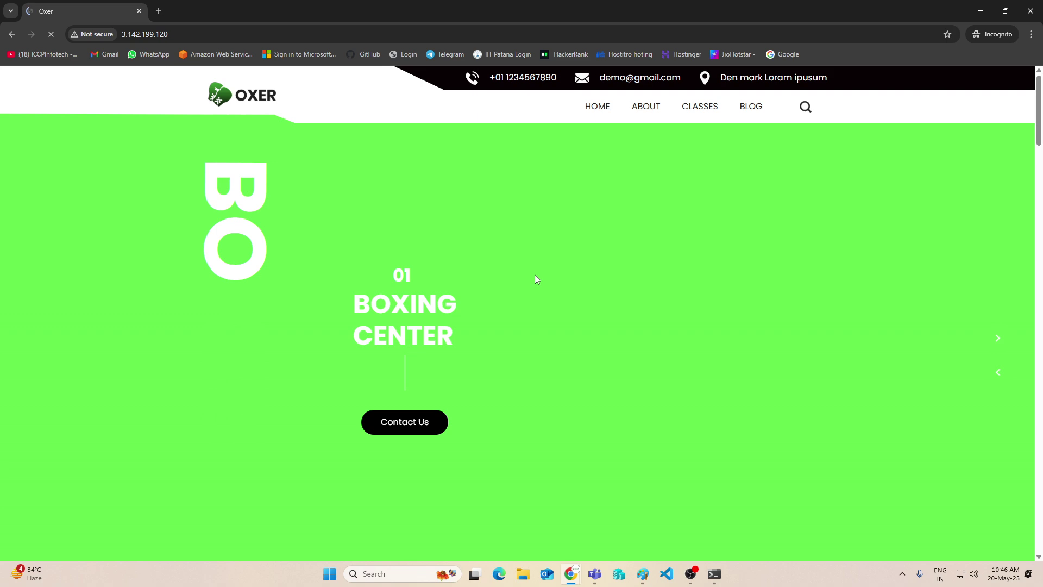
scroll(535, 275, "down", 10)
Minimize the Incognito Oxer window to bring back the EC2 Instances page
scroll(533, 280, "up", 6)
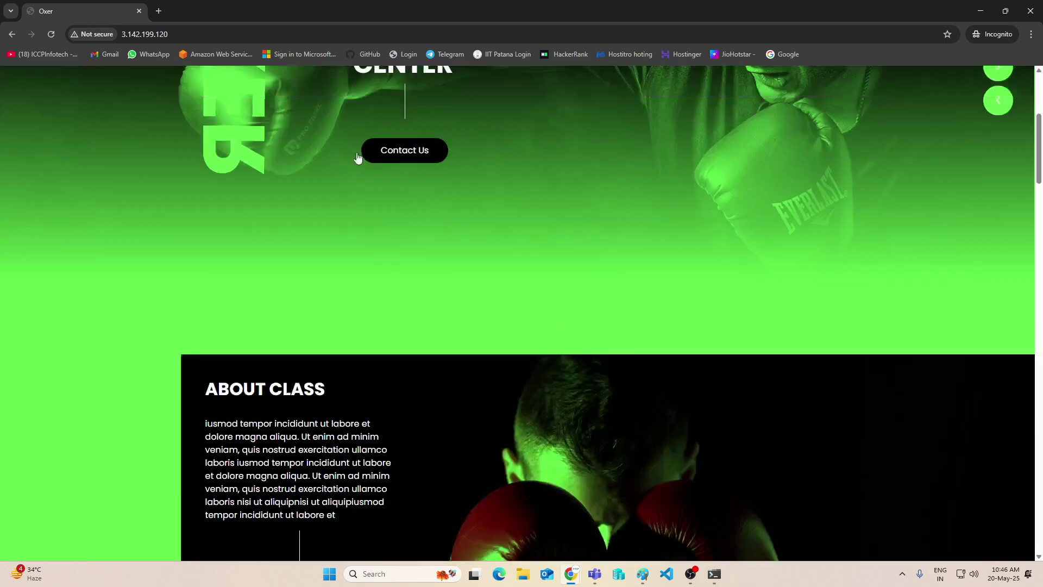
left_click(189, 33)
key("ctrl+c")
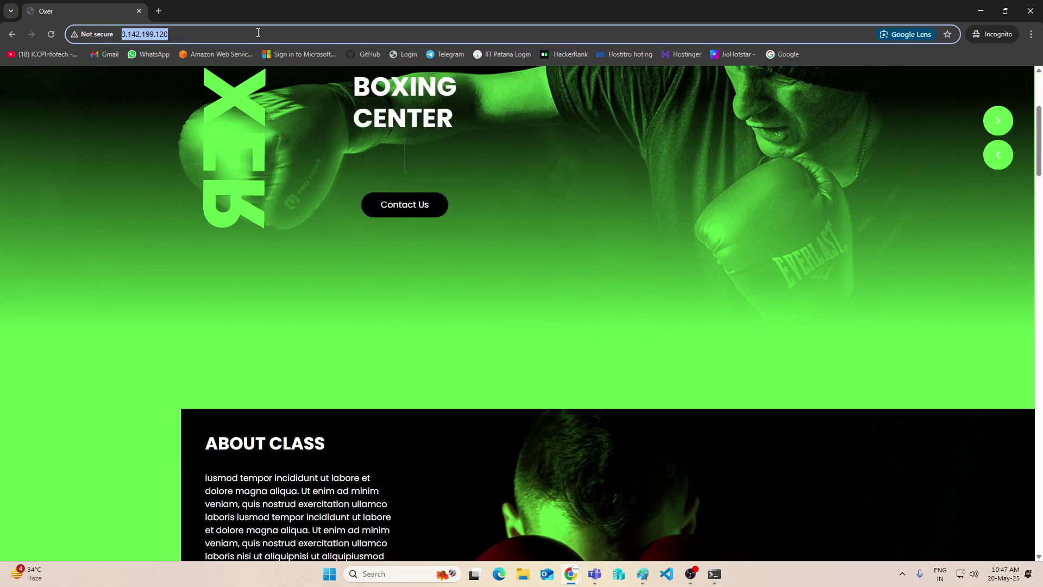
left_click(981, 11)
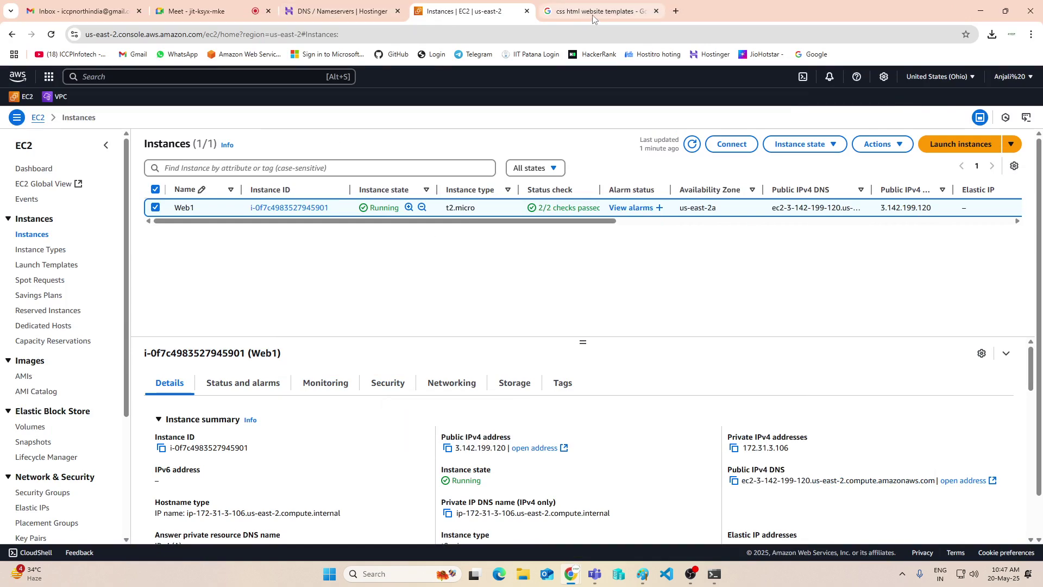
Search for Route 53 in the console, favourite it, and open it in a new tab
left_click(340, 10)
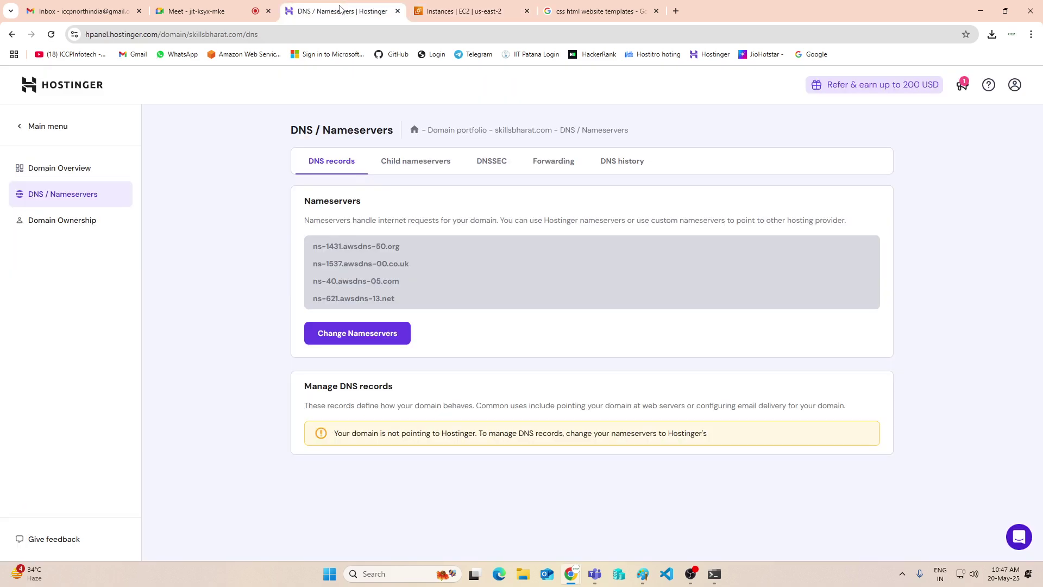
left_click(524, 17)
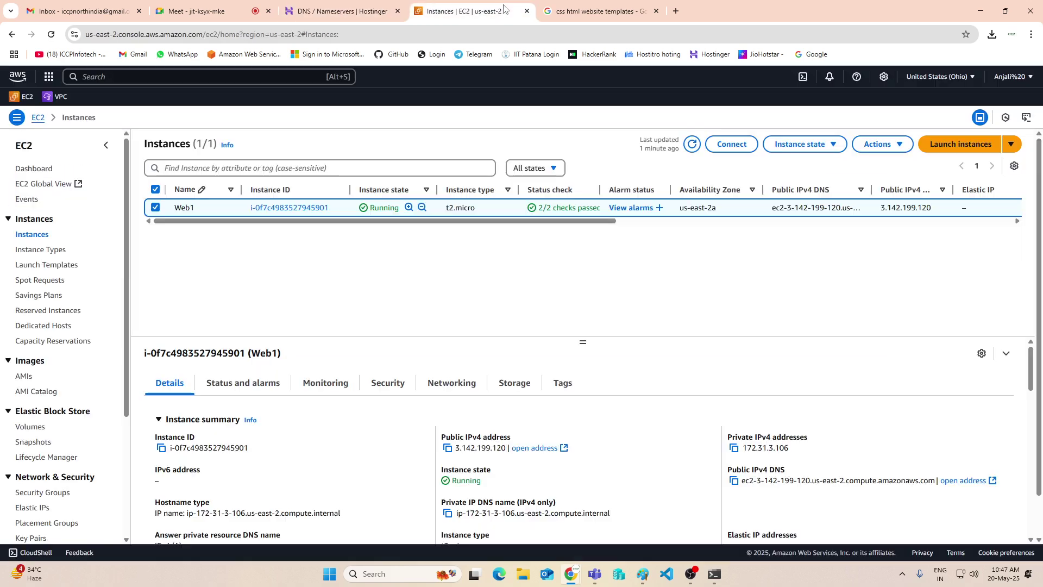
left_click(147, 76)
type("route 53")
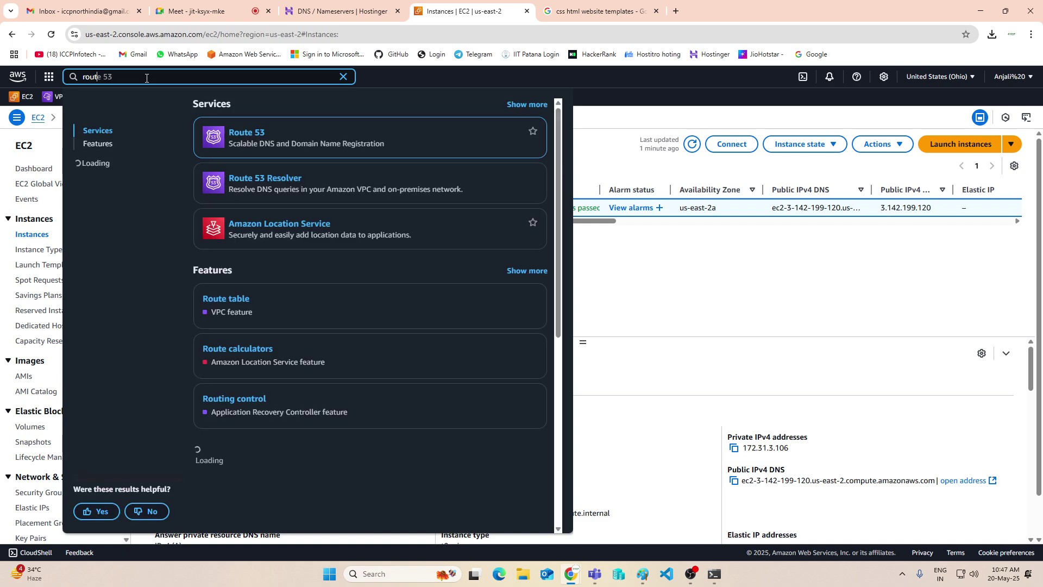
mouse_move(256, 135)
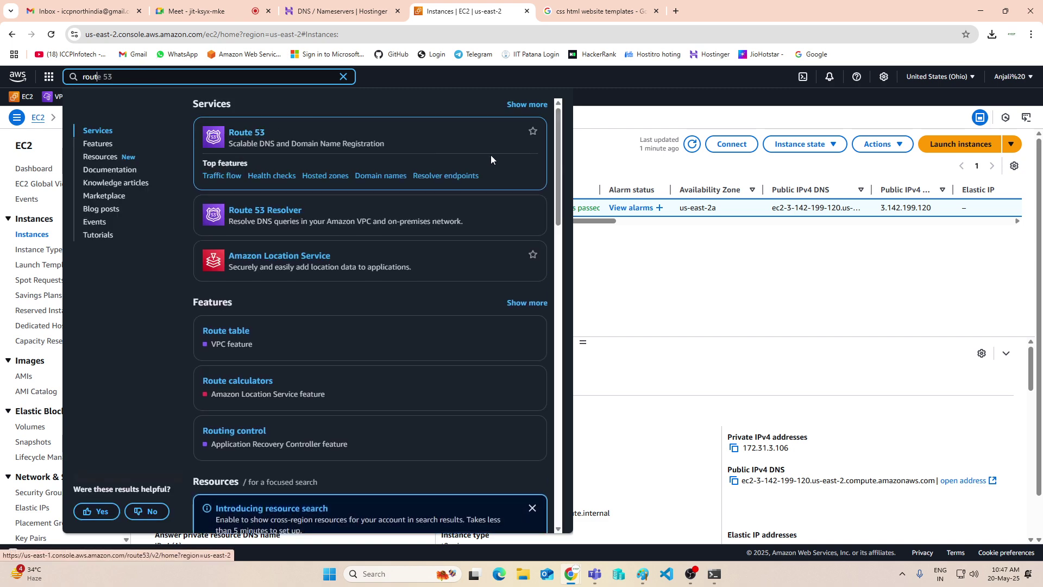
left_click(533, 131)
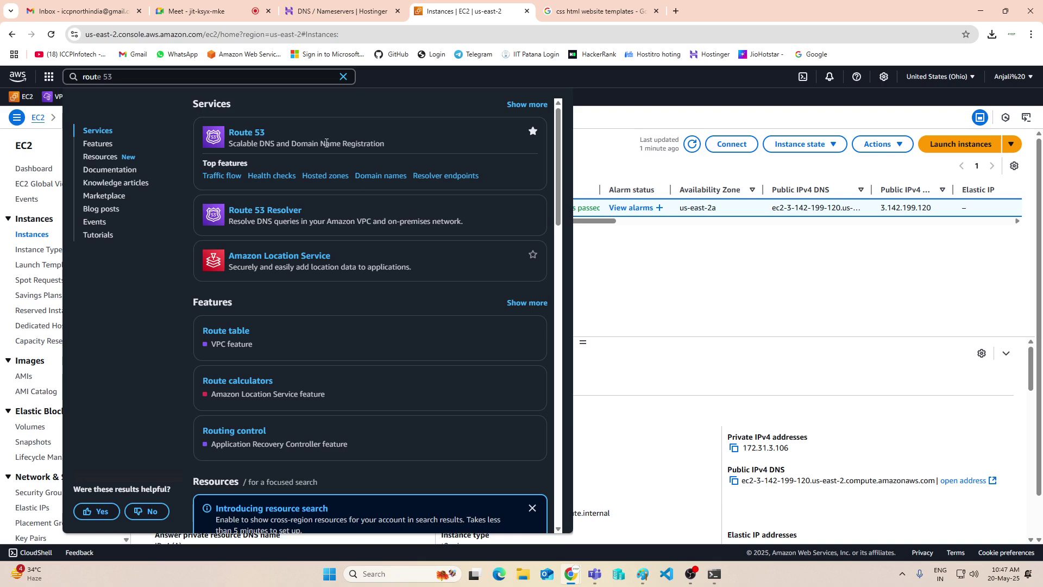
right_click(241, 135)
left_click(265, 143)
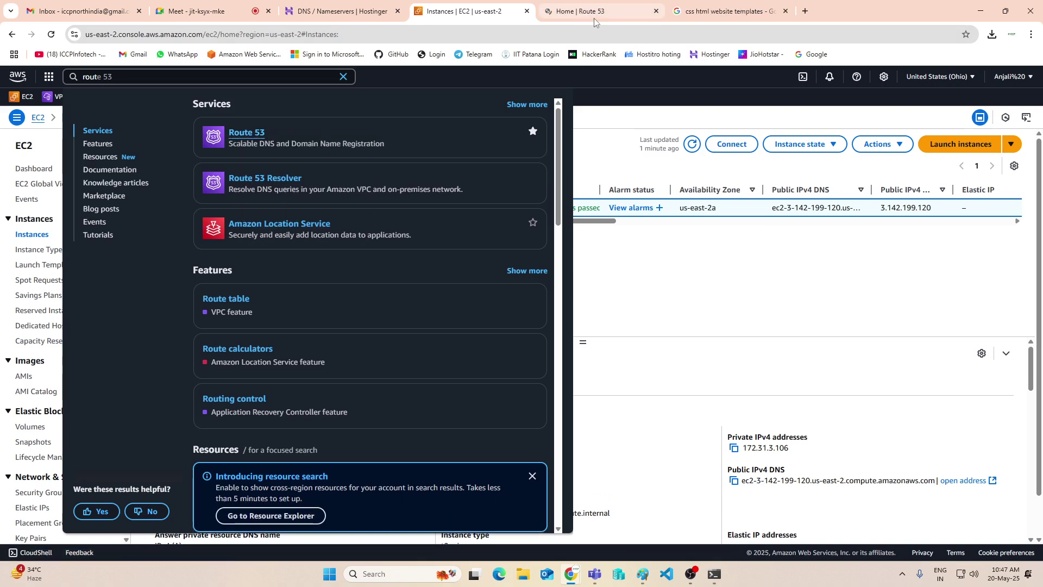
left_click(594, 13)
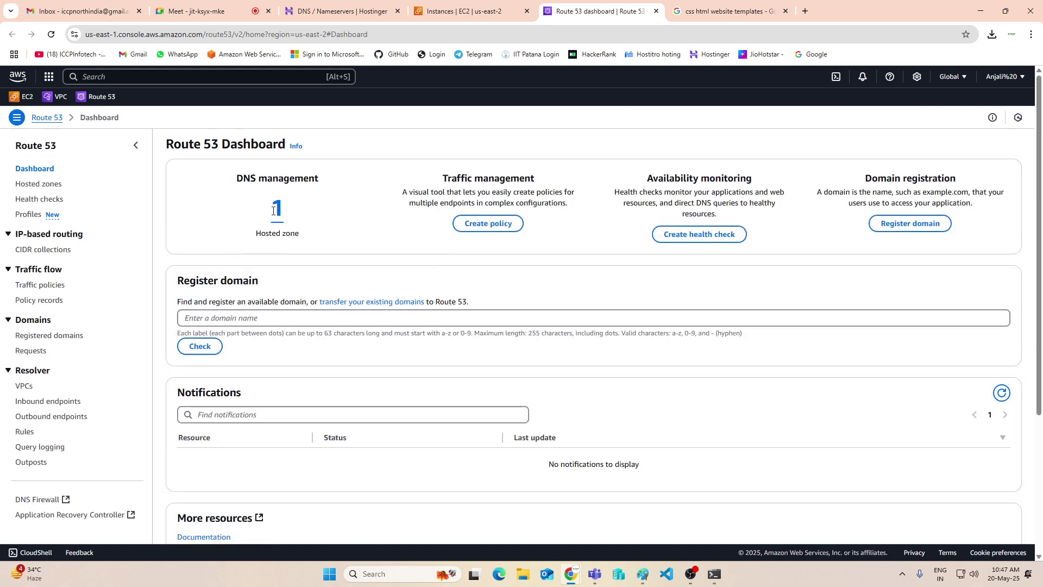
Open the skillsbharat.com hosted zone from the Hosted zones list
left_click(278, 212)
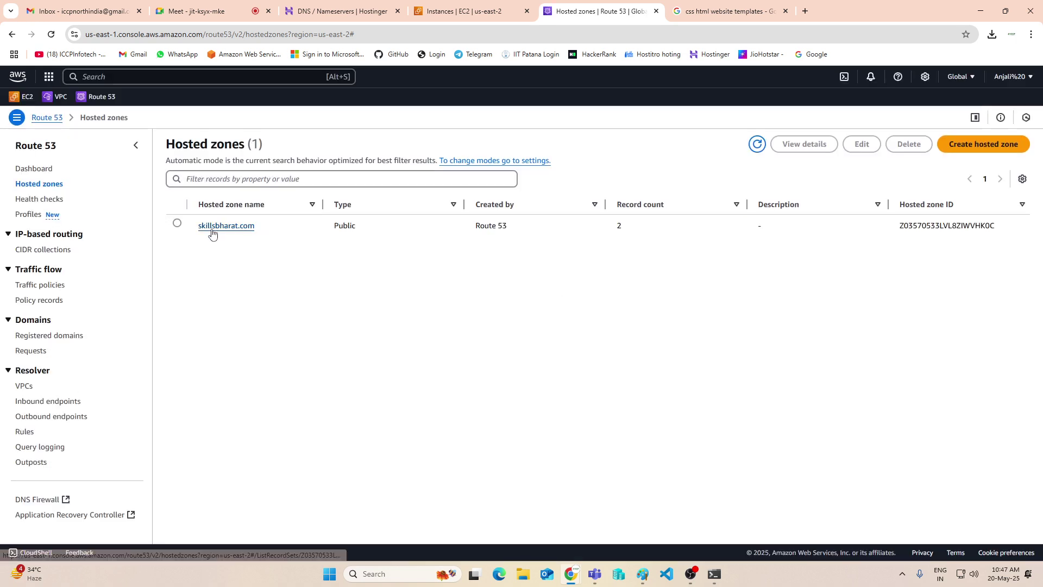
left_click(239, 227)
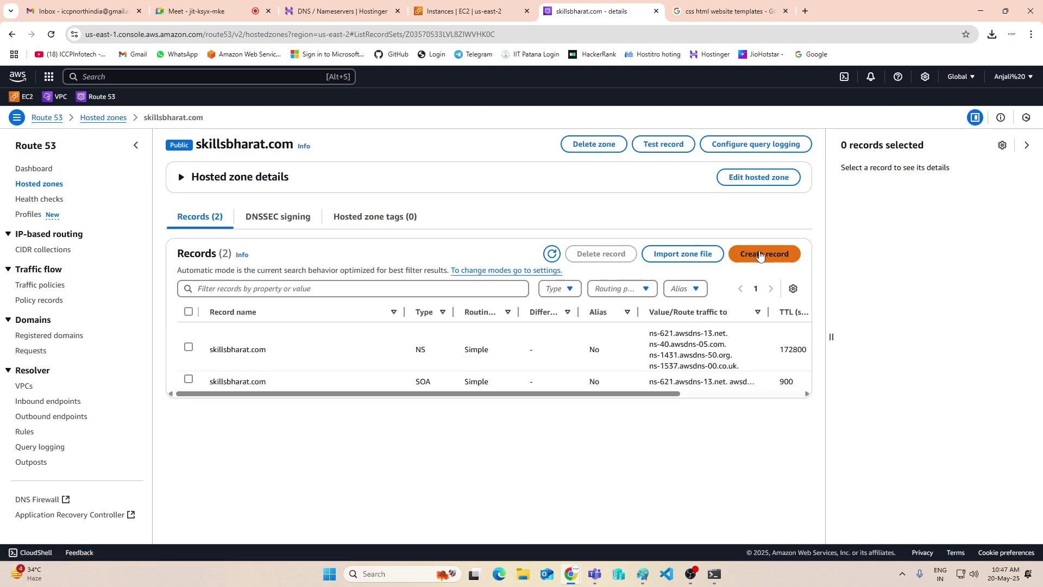
left_click(763, 254)
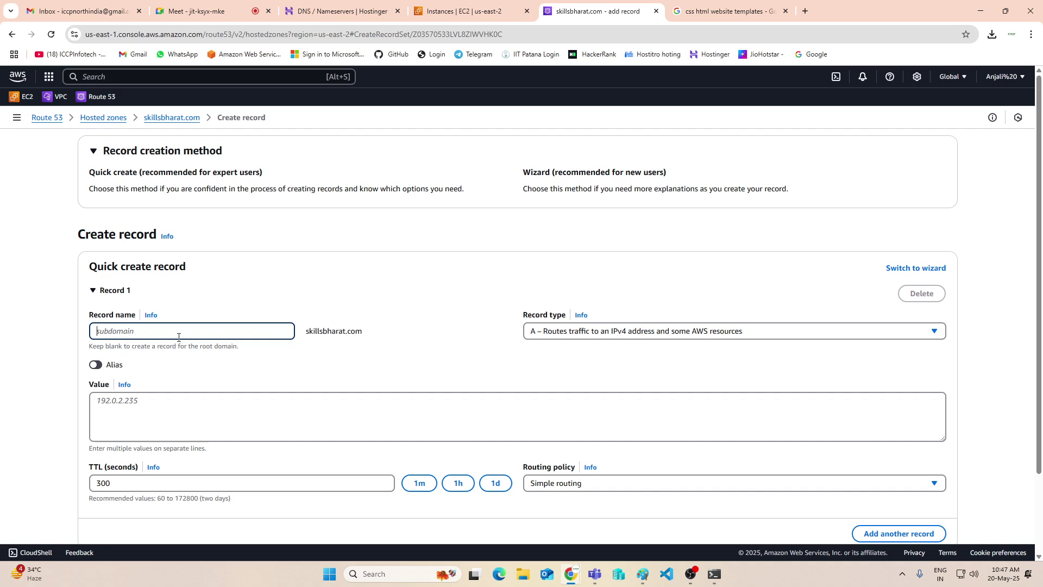
Create an A record named 'www' with value 3.142.199.120 in skillsbharat.com
type("www")
left_click(148, 404)
key("ctrl+v")
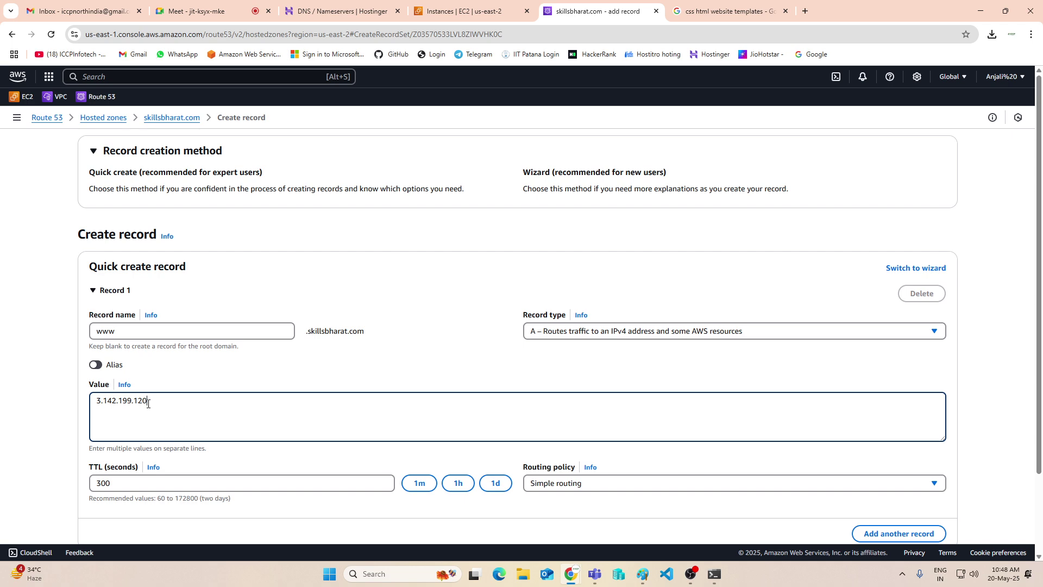
scroll(536, 392, "down", 3)
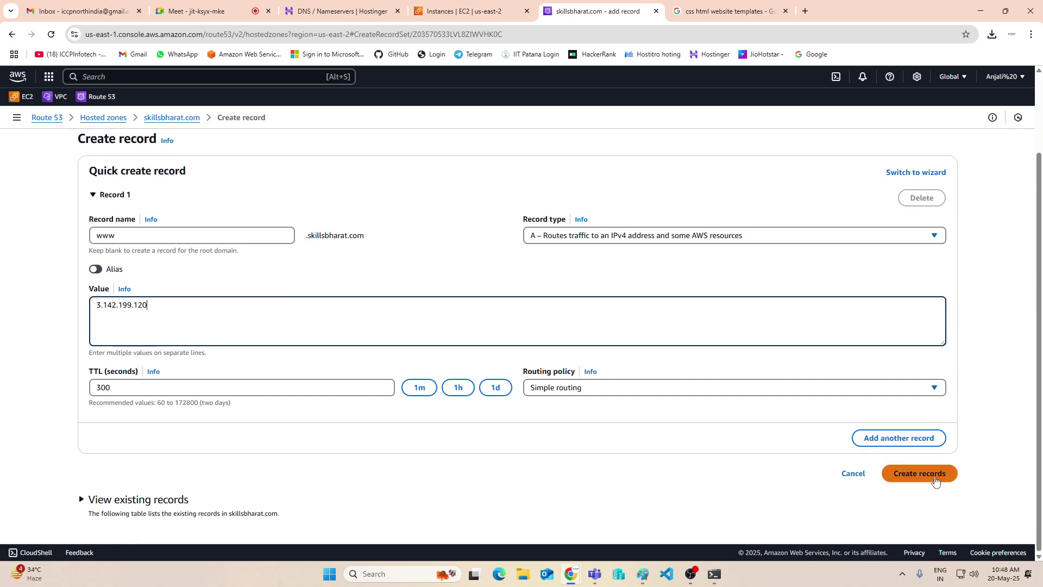
left_click(932, 478)
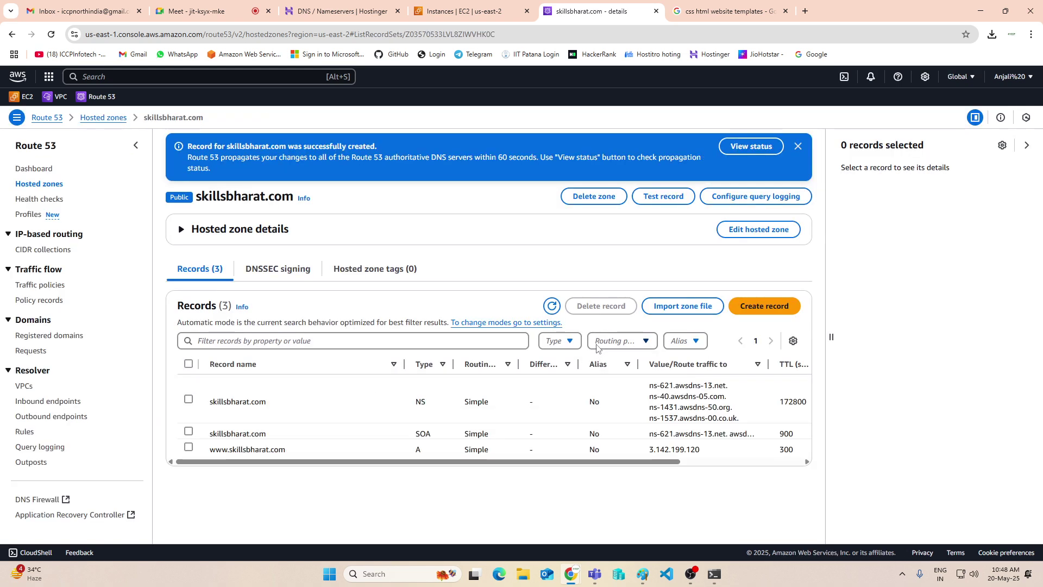
Create an A record named 'delhi' with value 3.142.199.120 in skillsbharat.com
left_click(764, 306)
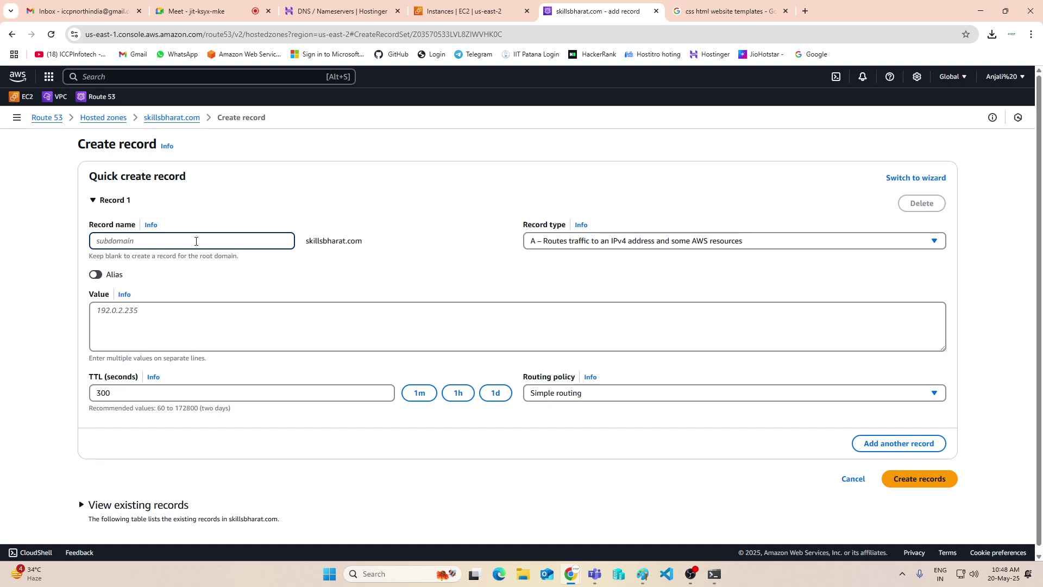
type("delhi")
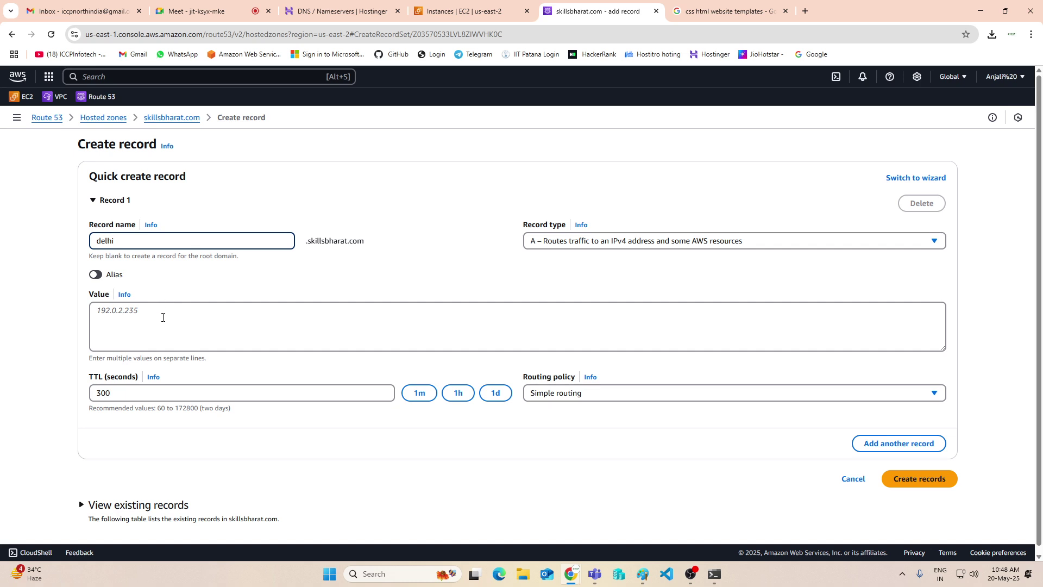
left_click(164, 320)
type("3.142.199.120")
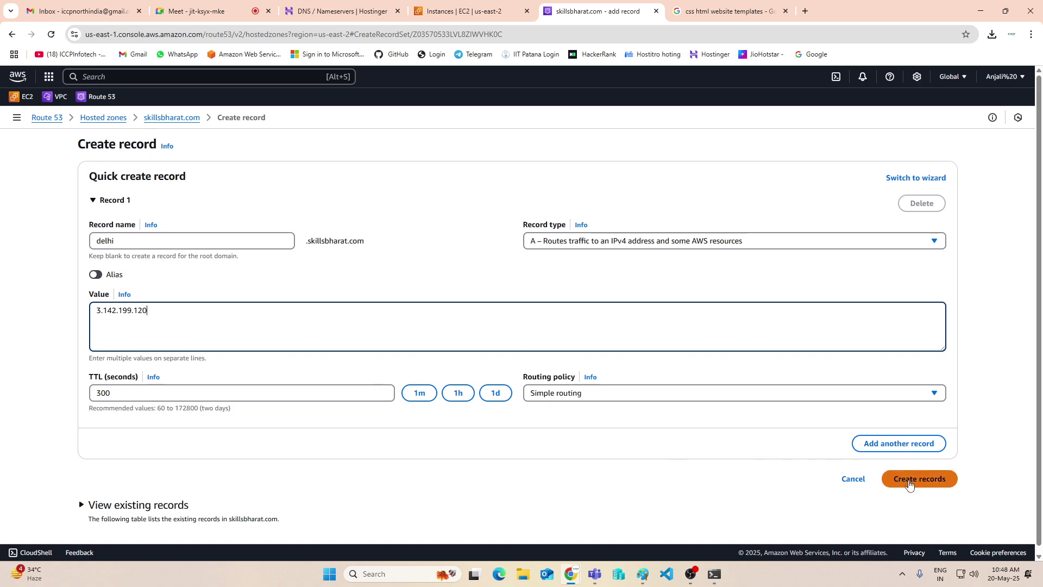
left_click(910, 483)
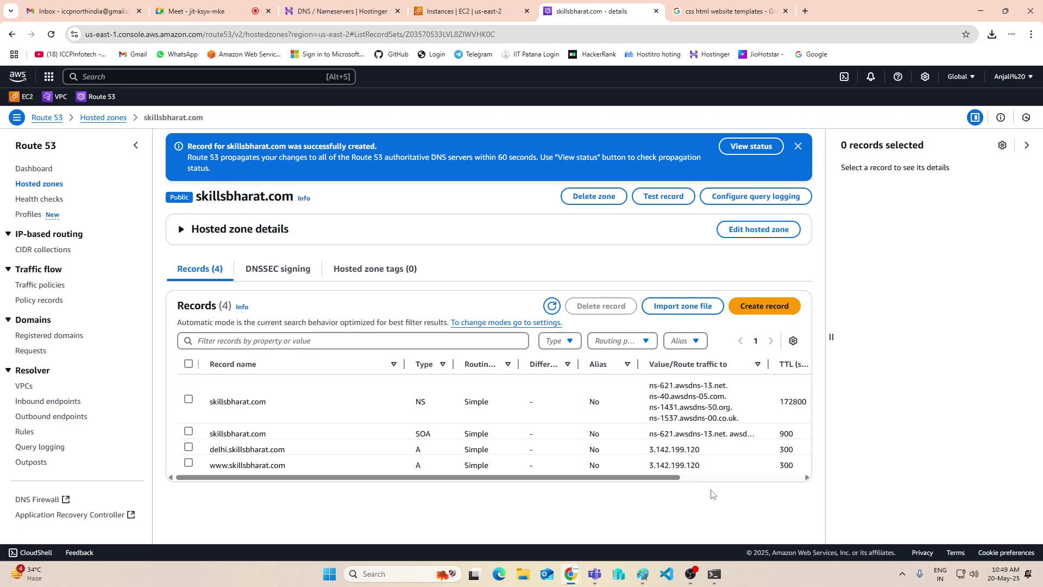
mouse_move(575, 575)
left_click(1032, 34)
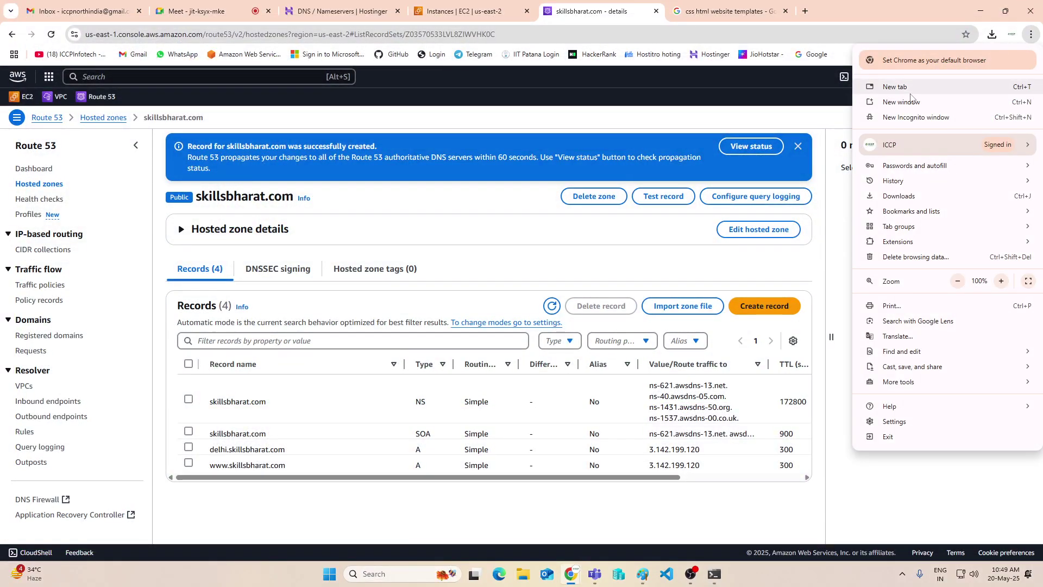
left_click(916, 117)
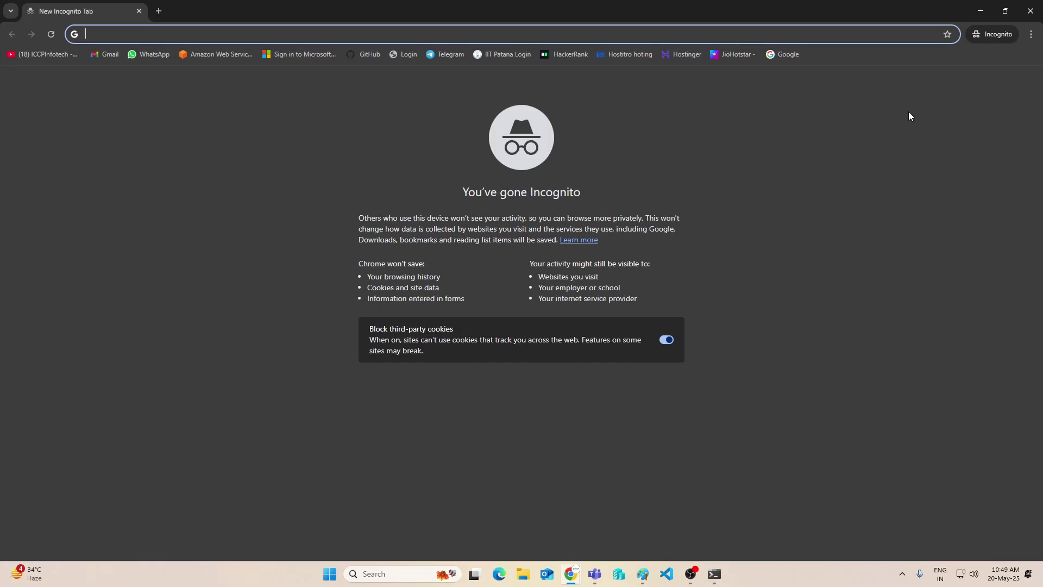
type("www")
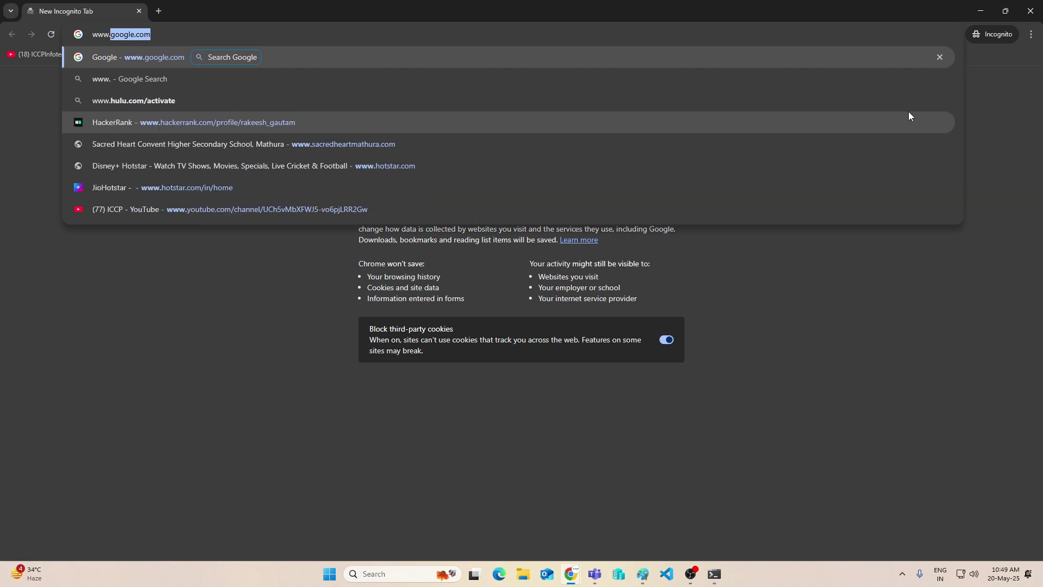
type(".3.142.199.12")
key("BackSpace")
key("BackSpace")
key("BackSpace")
key("BackSpace")
key("BackSpace")
key("BackSpace")
key("BackSpace")
key("BackSpace")
key("BackSpace")
key("BackSpace")
key("BackSpace")
key("BackSpace")
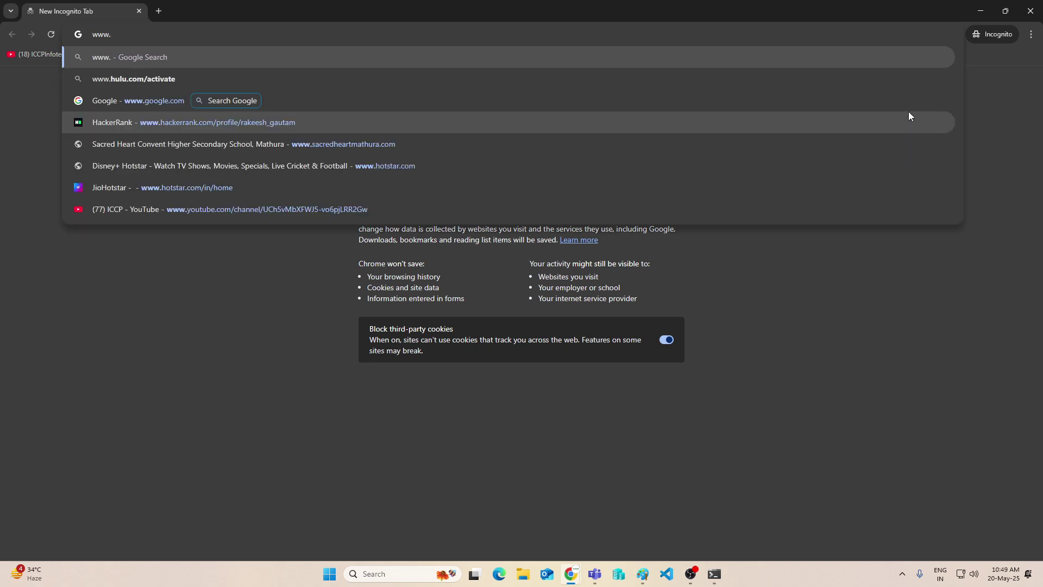
type("skills")
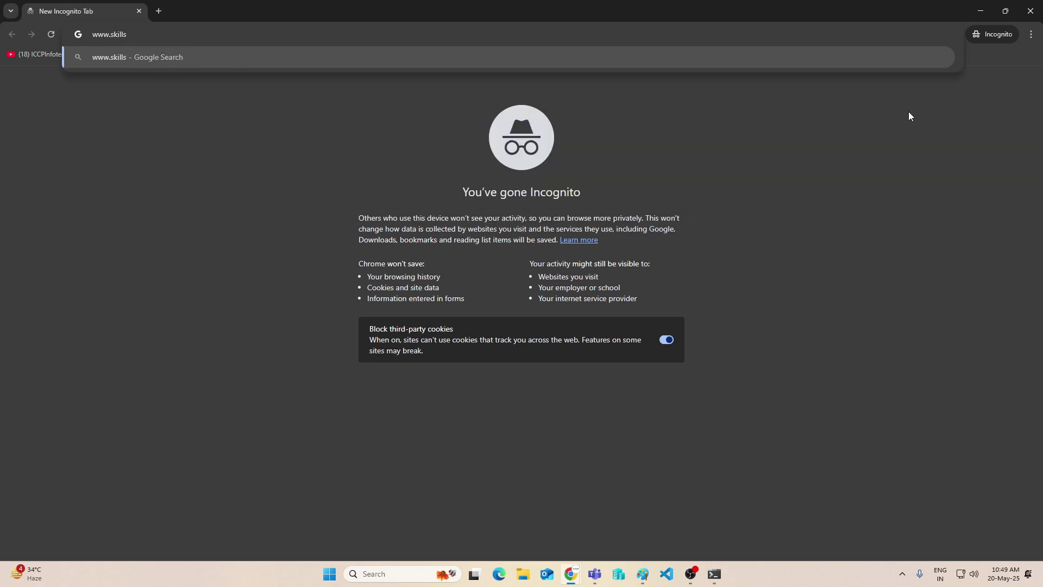
type("bharat.com")
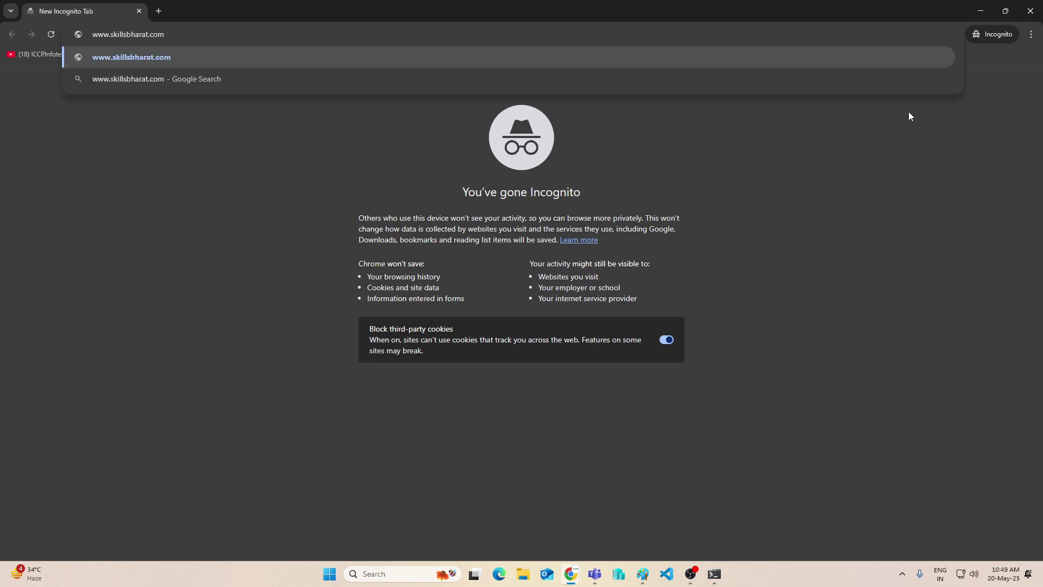
key("Return")
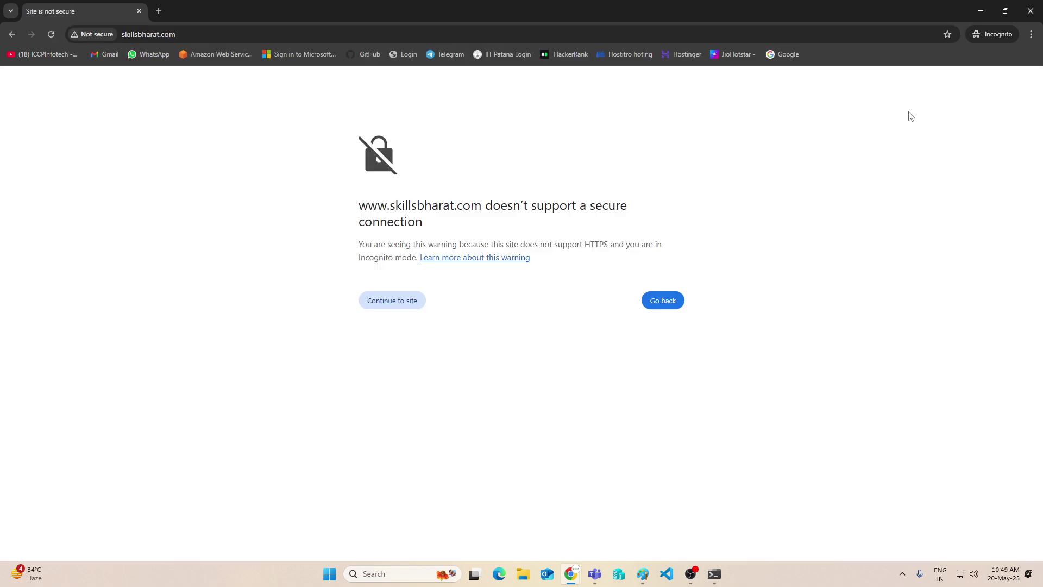
left_click(385, 306)
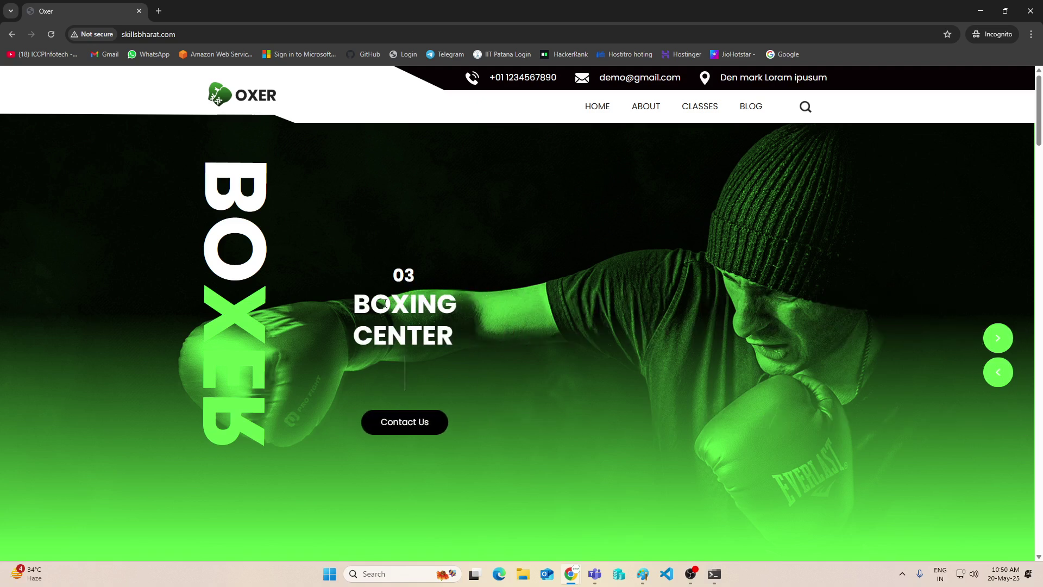
Close the Incognito window to review the Route 53 records, then bring the Paint diagram forward
left_click(988, 14)
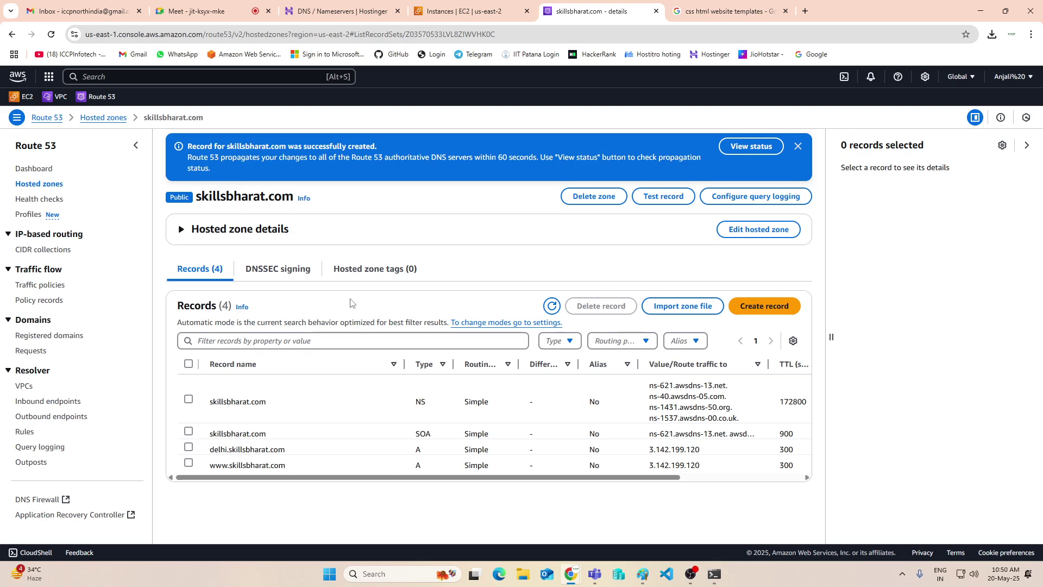
left_click(643, 574)
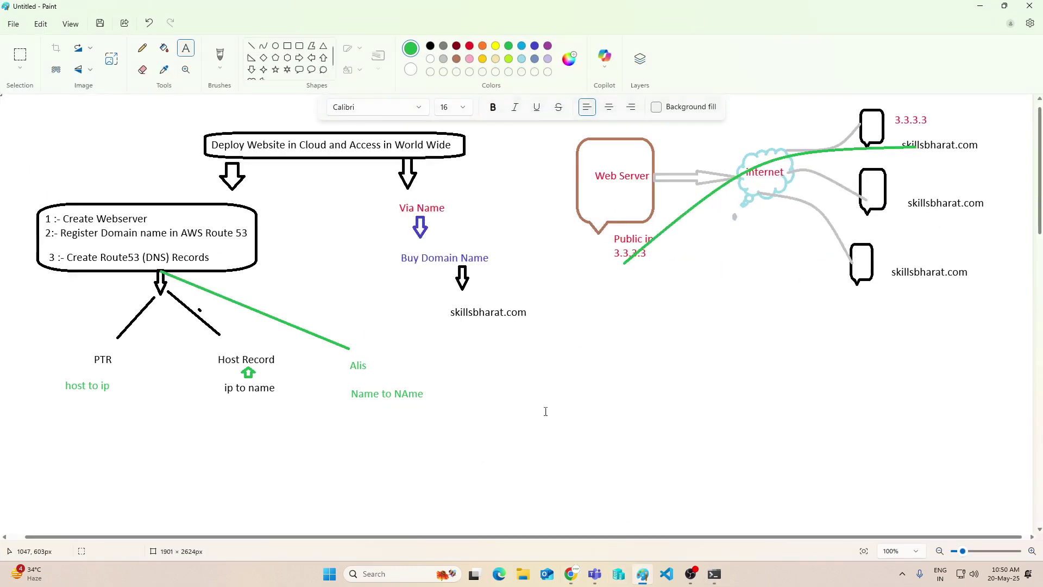
Add a '1 %' text label above the Web Server box in Paint
left_click(576, 384)
left_click(595, 153)
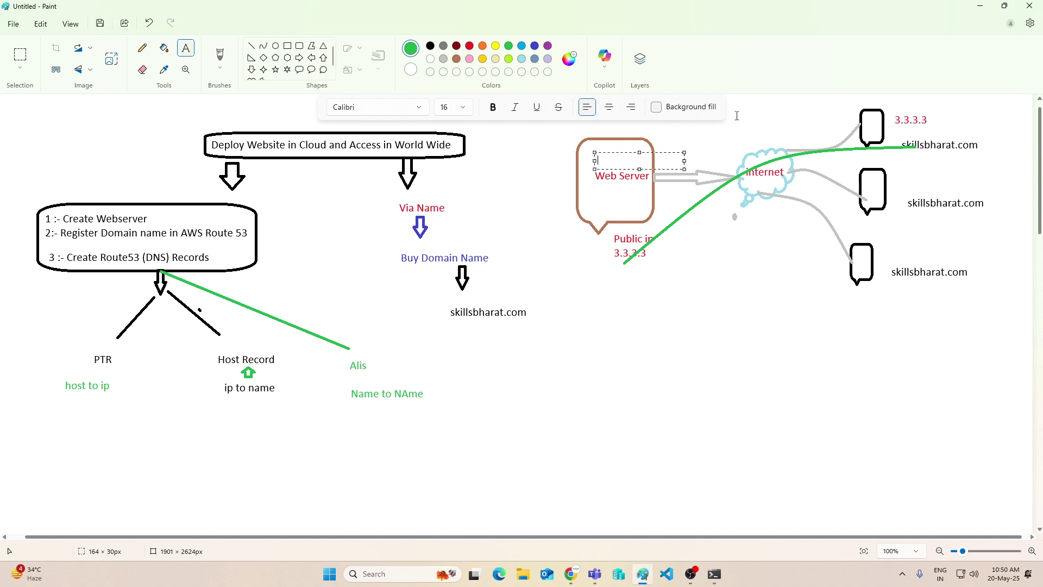
type("1 %")
left_click(501, 142)
Draw three green rounded rectangles inside and below the Web Server box
left_click(300, 46)
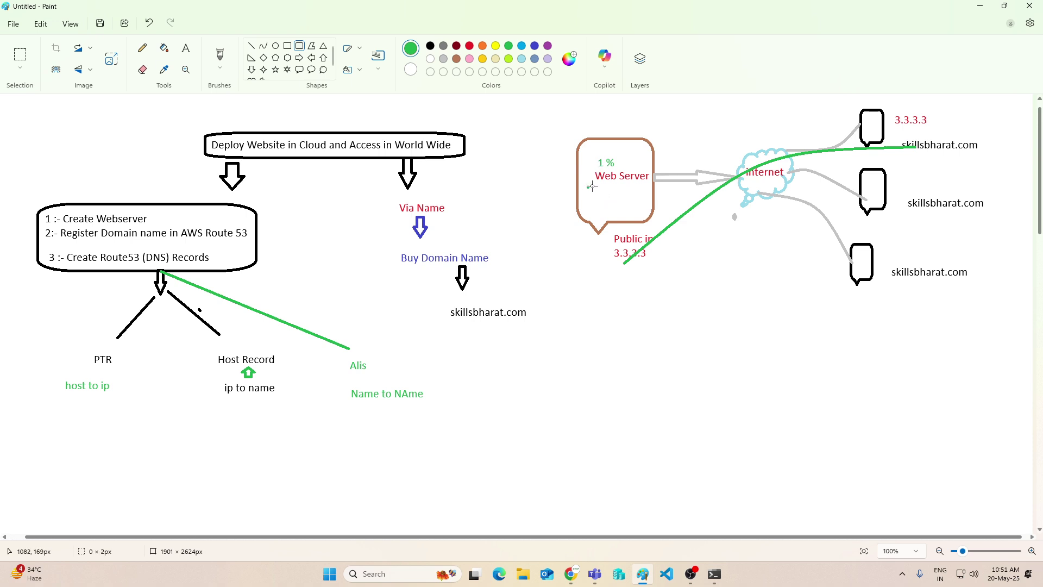
mouse_move(588, 187)
left_mouse_down()
mouse_move(648, 204)
mouse_move(643, 225)
left_mouse_up()
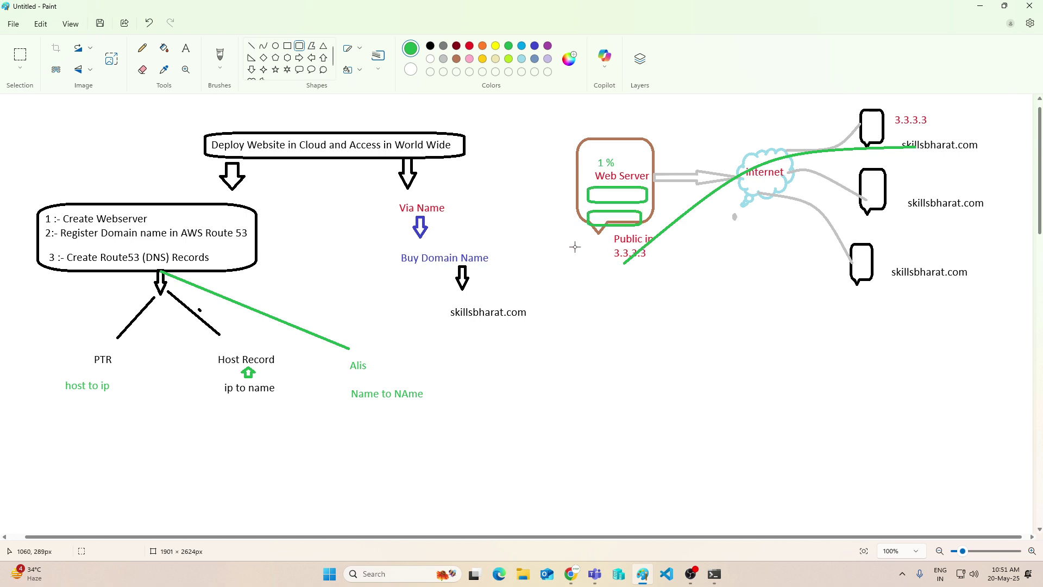
mouse_move(581, 239)
left_mouse_down()
mouse_move(652, 257)
mouse_move(639, 254)
left_mouse_up()
left_click_drag(573, 262, 645, 296)
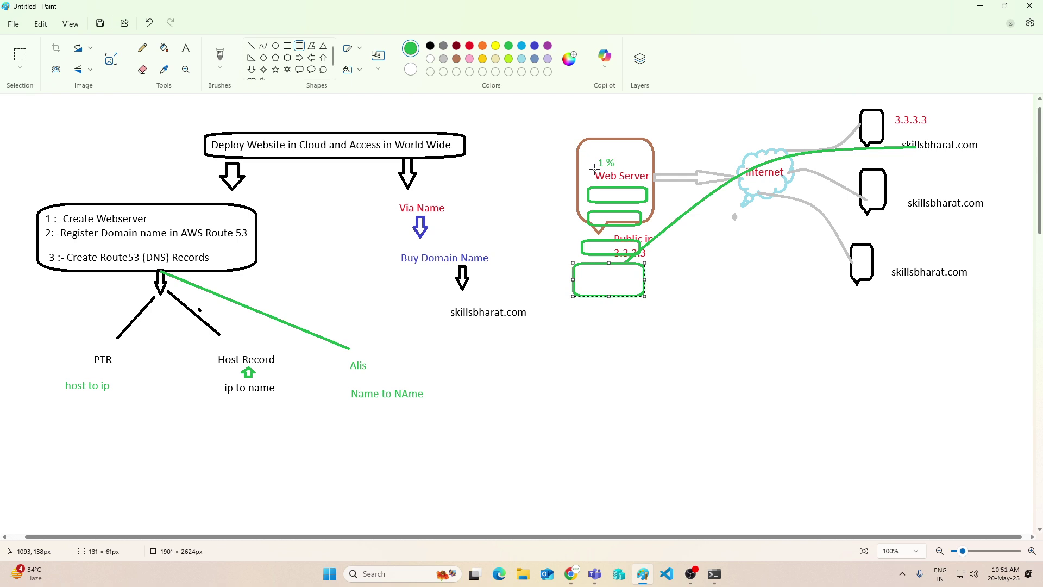
left_click(594, 169)
Go back to Chrome, passing the Route 53 records and Meet call, to Hostinger's DNS nameservers page
left_click_drag(729, 379, 731, 380)
scroll(712, 370, "down", 4)
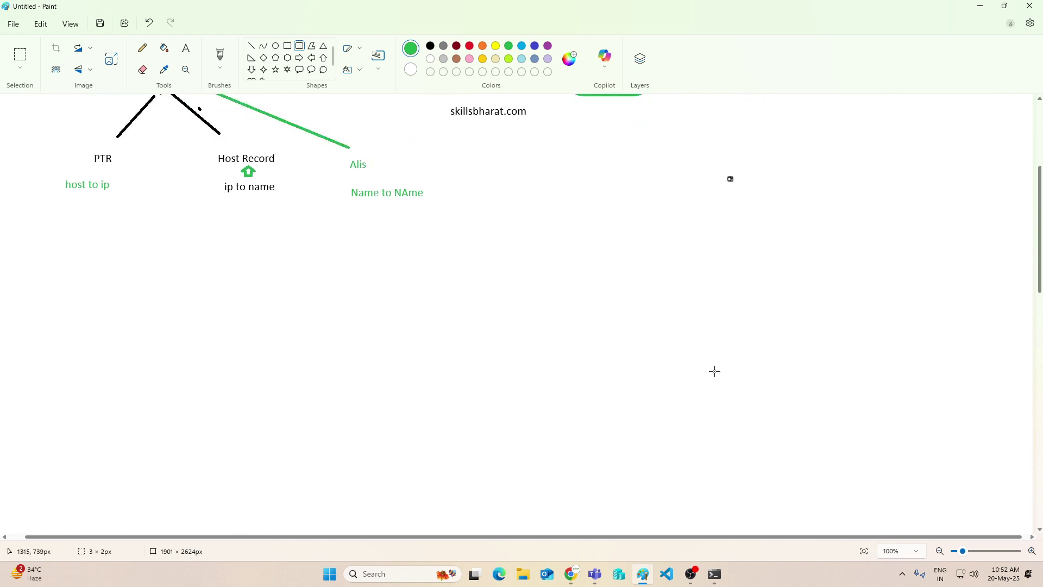
scroll(710, 370, "up", 2)
scroll(710, 370, "up", 1)
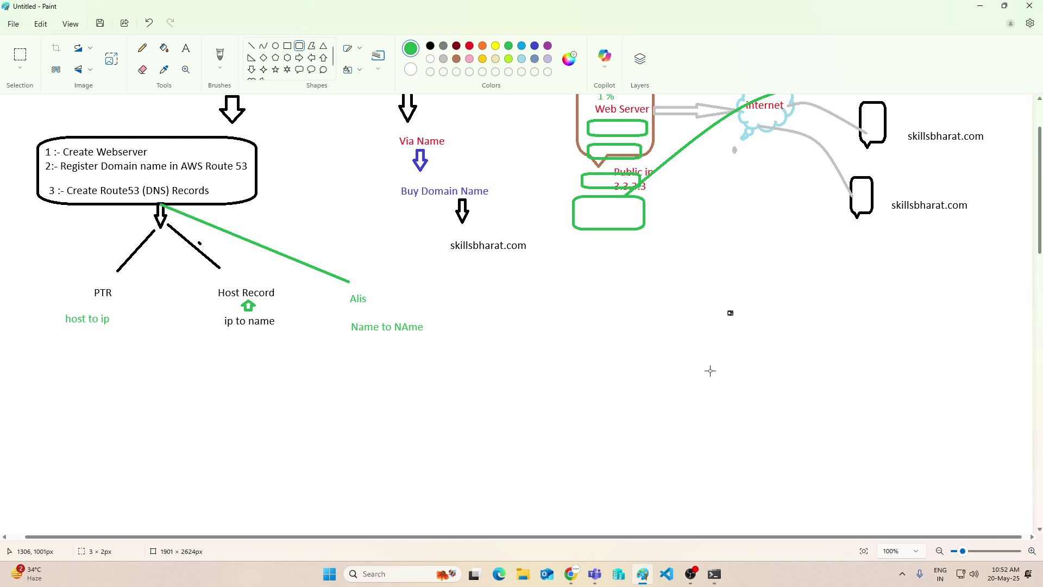
scroll(701, 372, "up", 3)
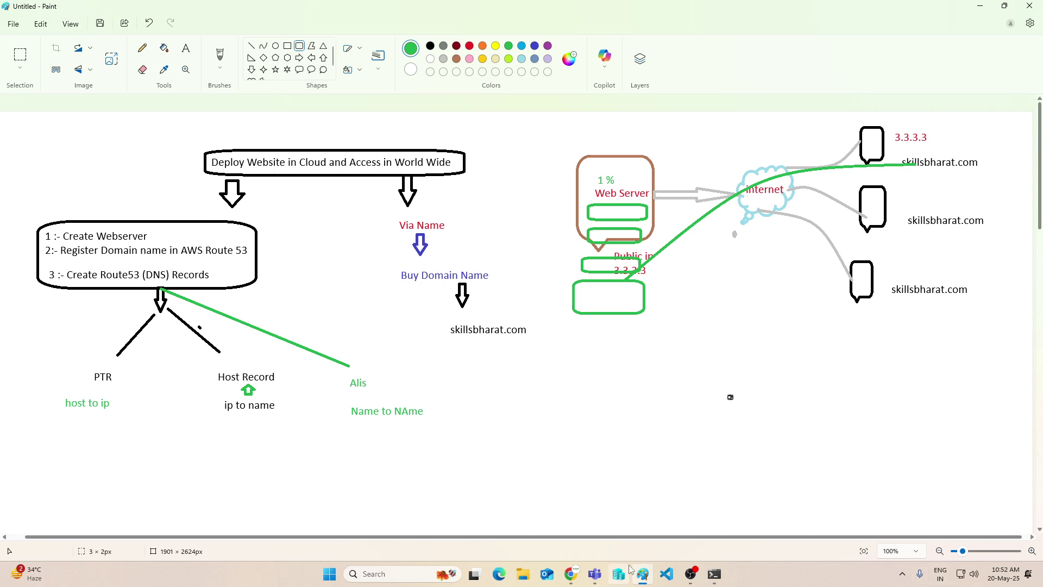
mouse_move(573, 581)
left_click(454, 519)
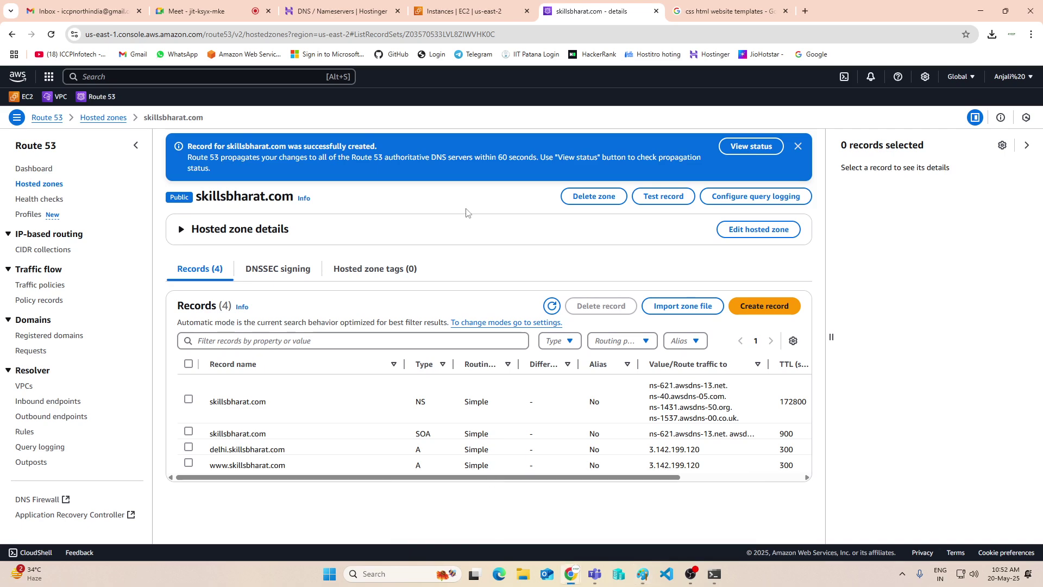
left_click(216, 16)
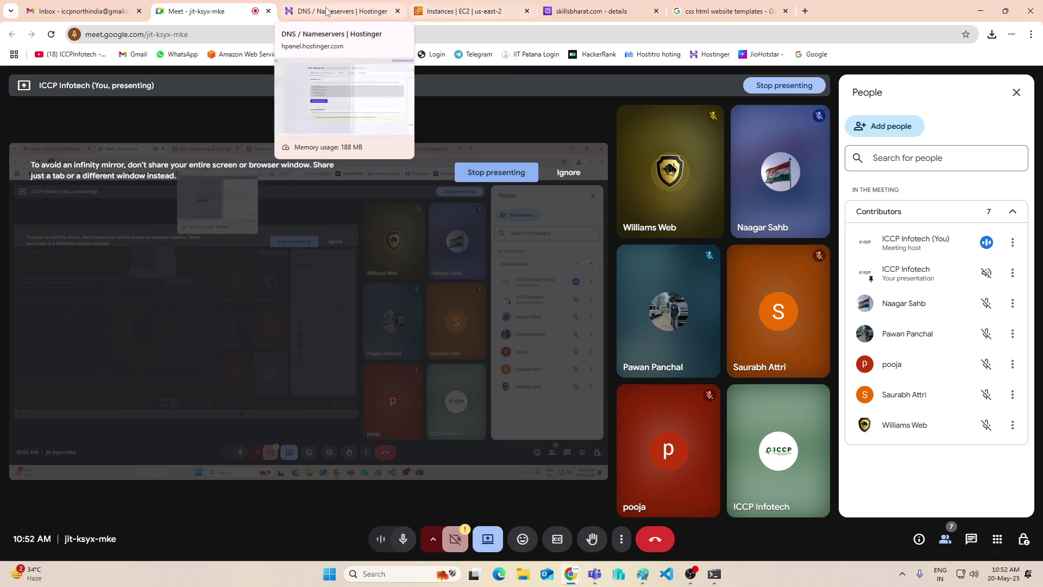
left_click(354, 11)
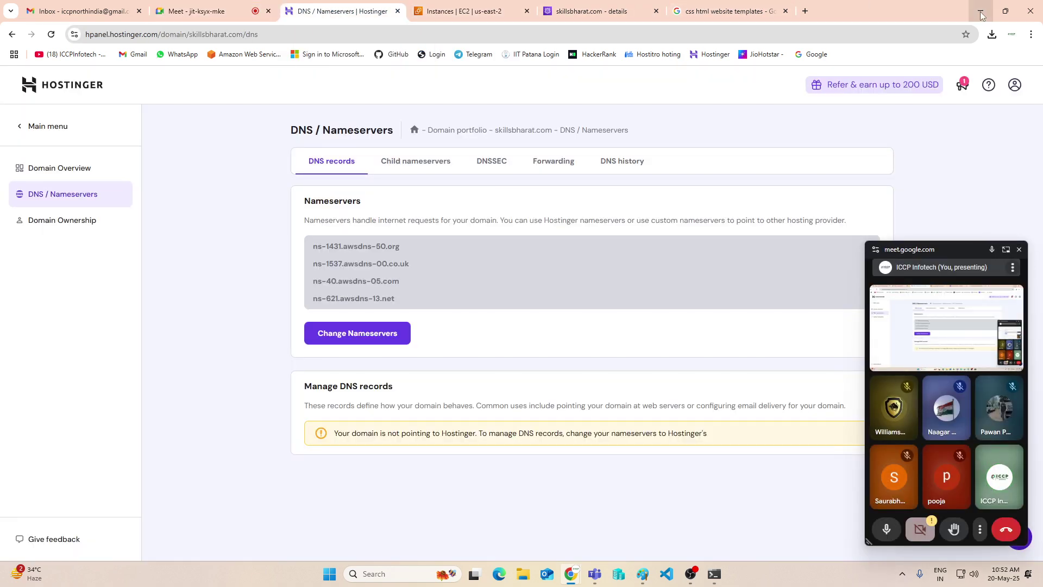
Minimize Chrome, close the floating Meet window and bring the Paint diagram forward
left_click(981, 11)
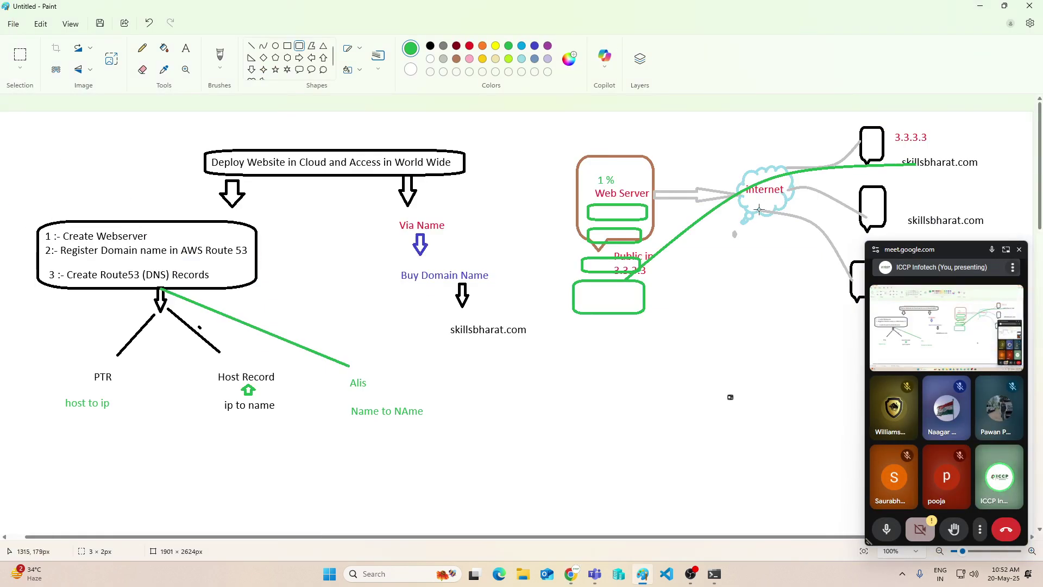
left_click(1019, 251)
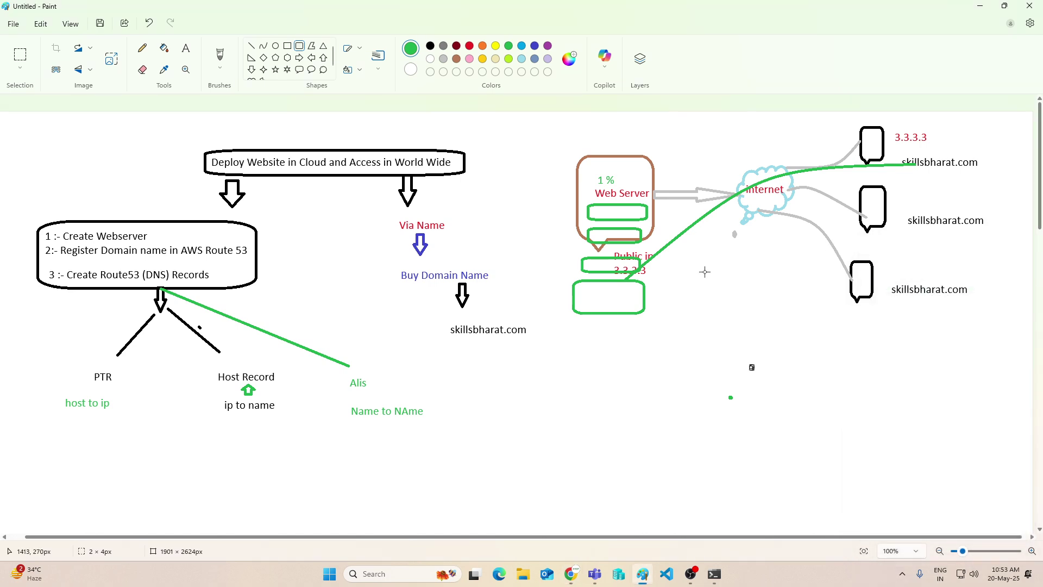
mouse_move(650, 579)
left_click(642, 575)
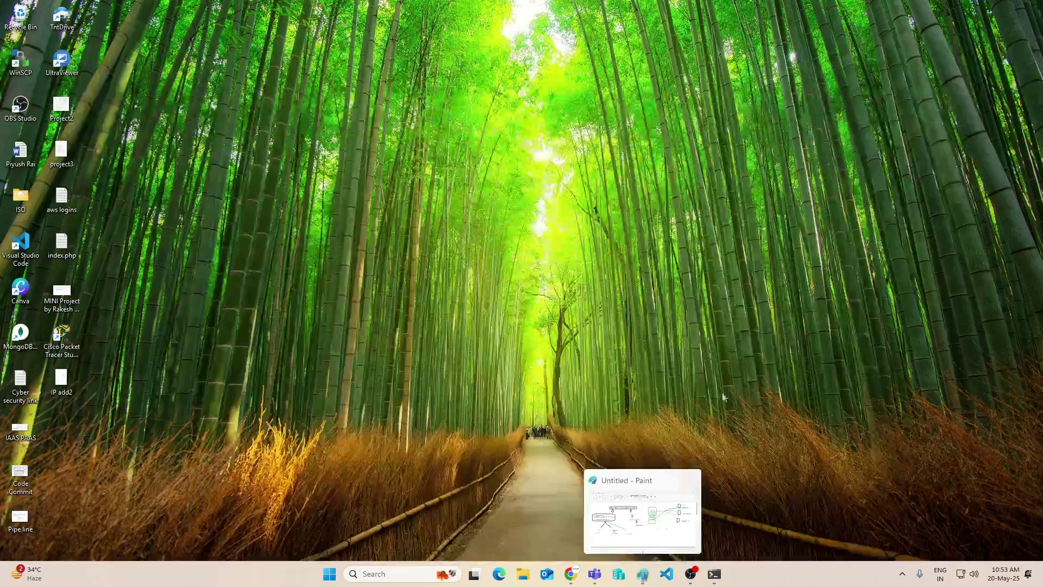
left_click(643, 512)
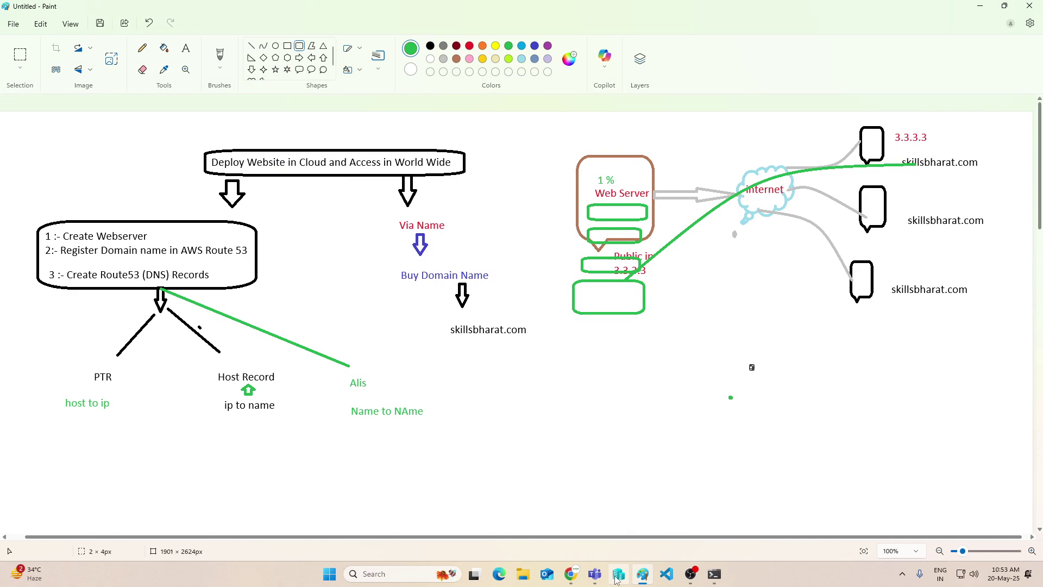
Return to the Hostinger DNS page in Chrome and open a new Incognito window
mouse_move(698, 580)
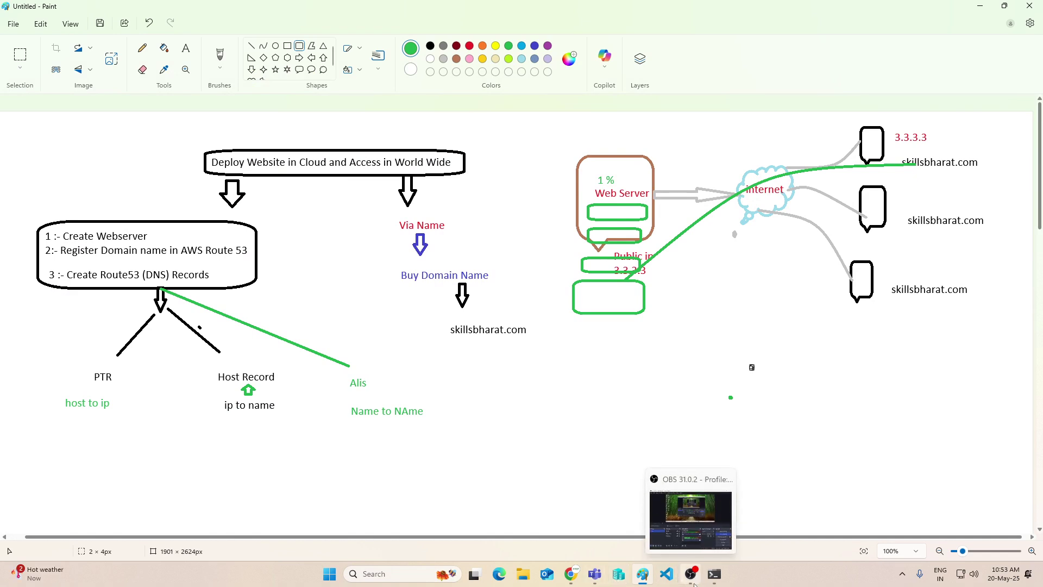
mouse_move(647, 581)
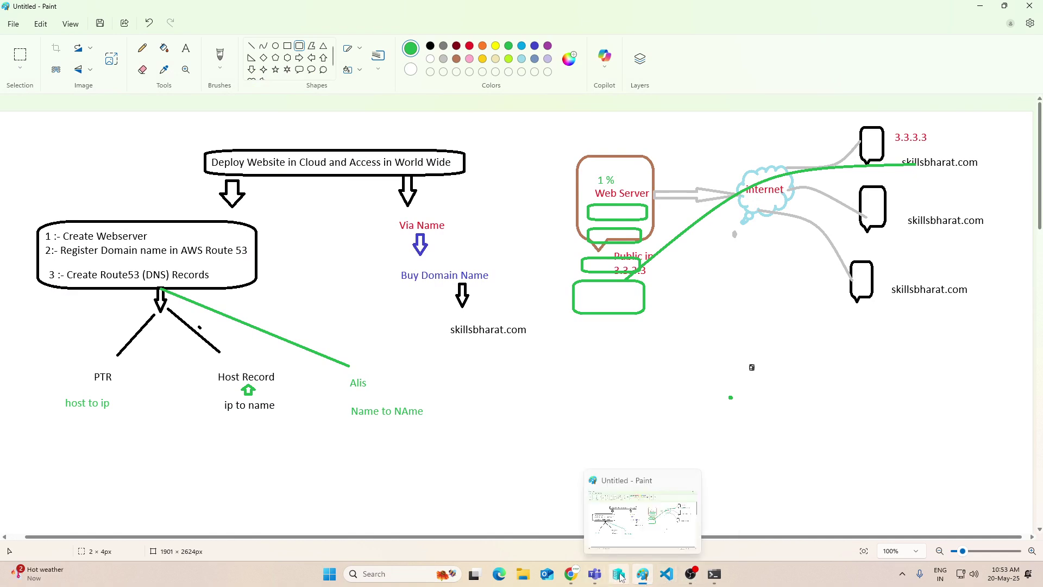
mouse_move(579, 580)
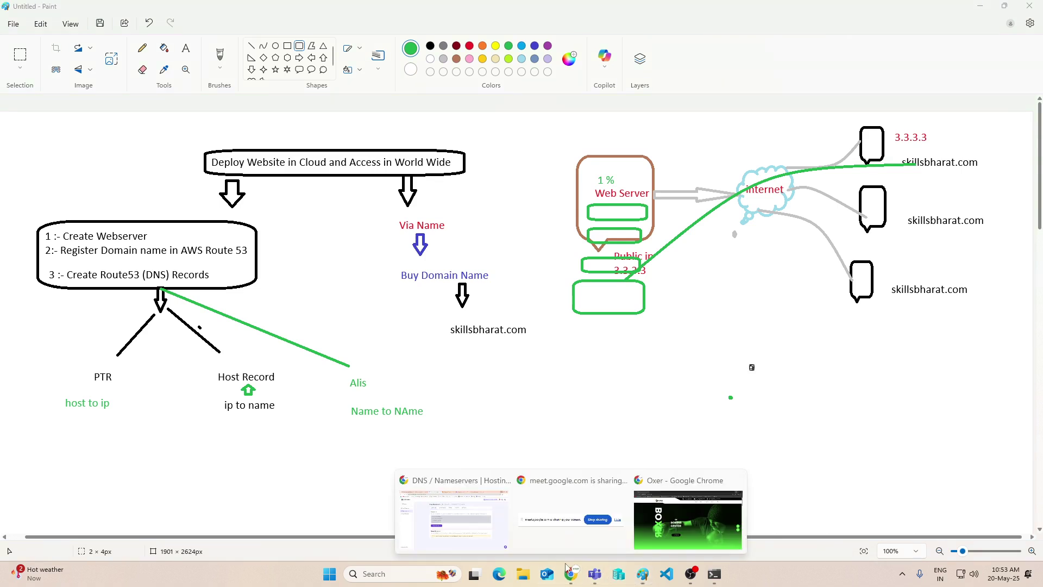
left_click(519, 492)
left_click(1030, 35)
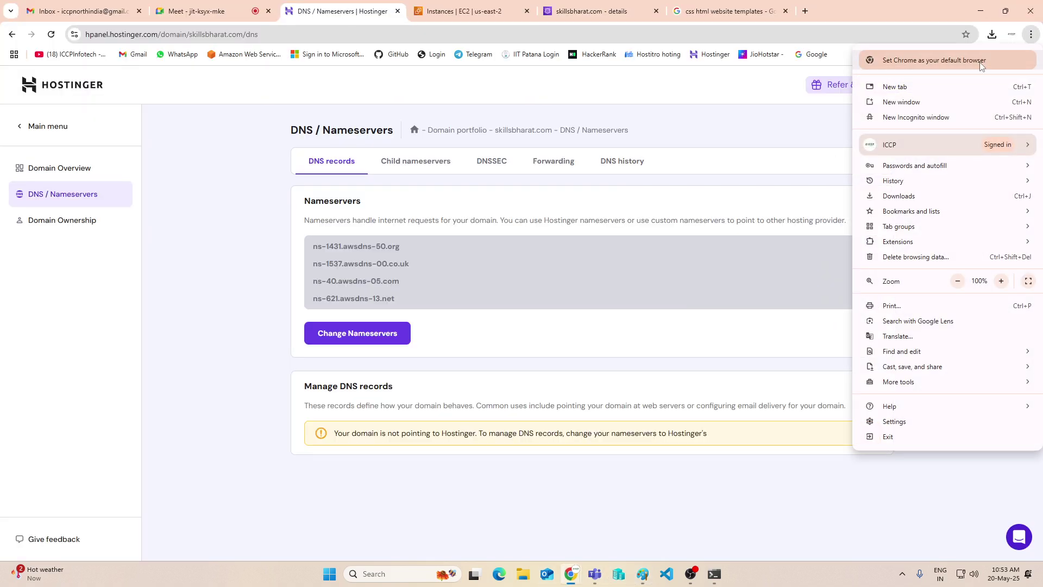
left_click(926, 119)
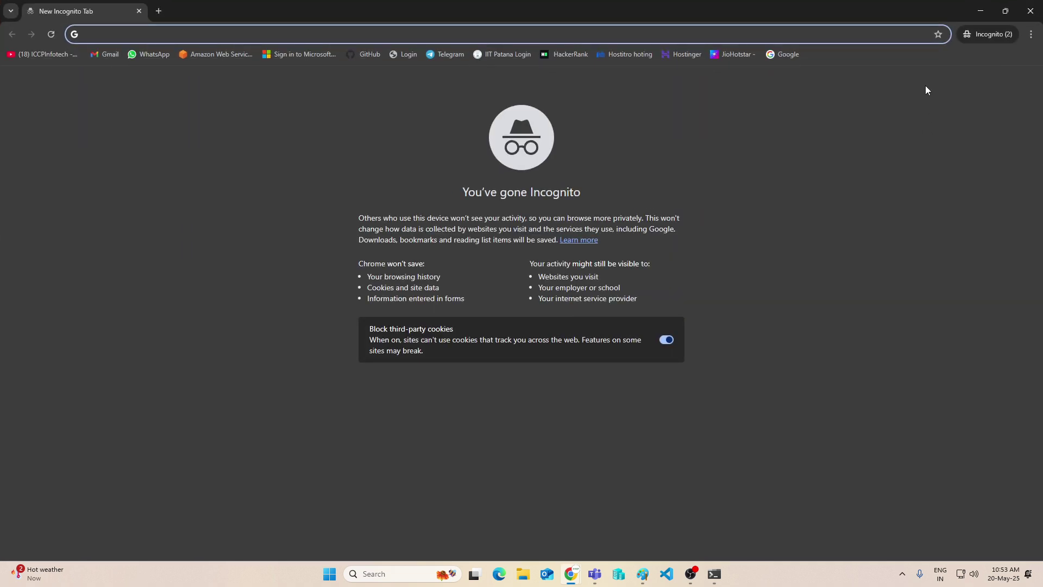
Load delhi.skillsbharat.com in Incognito past the insecure-connection warning, then minimize that window
type("del")
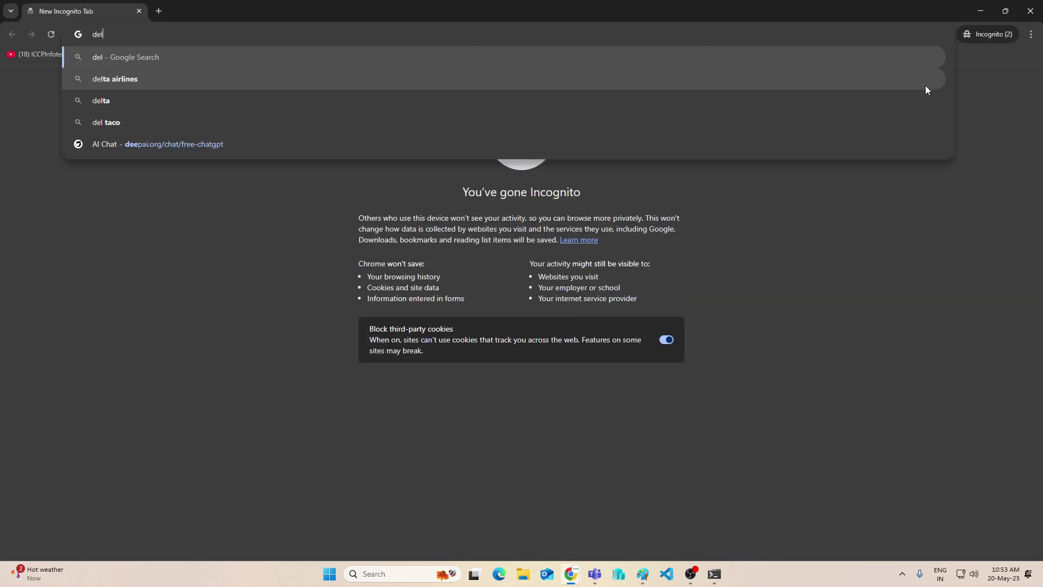
type("hi.s")
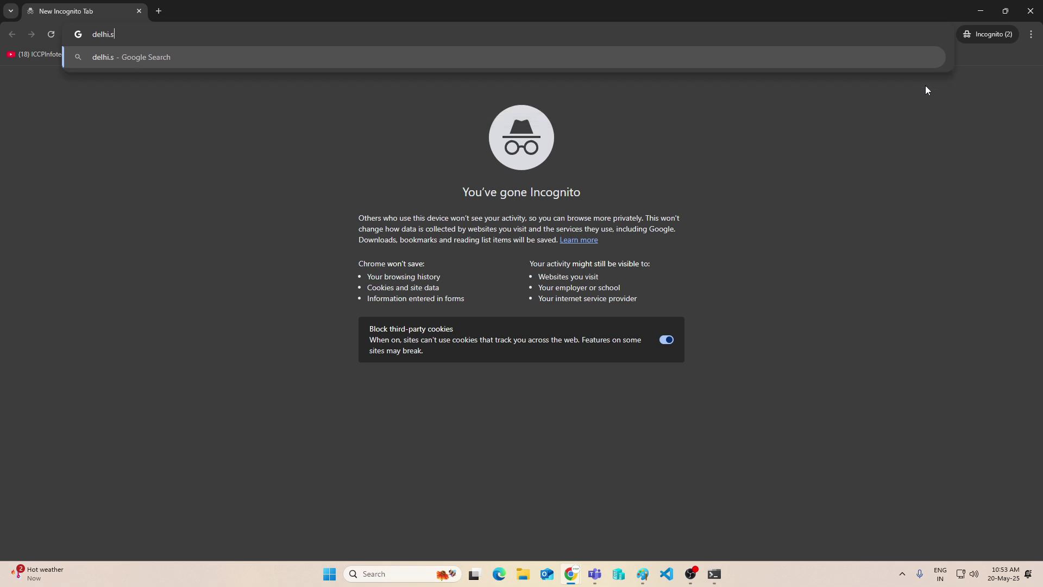
type("killsbharat.com")
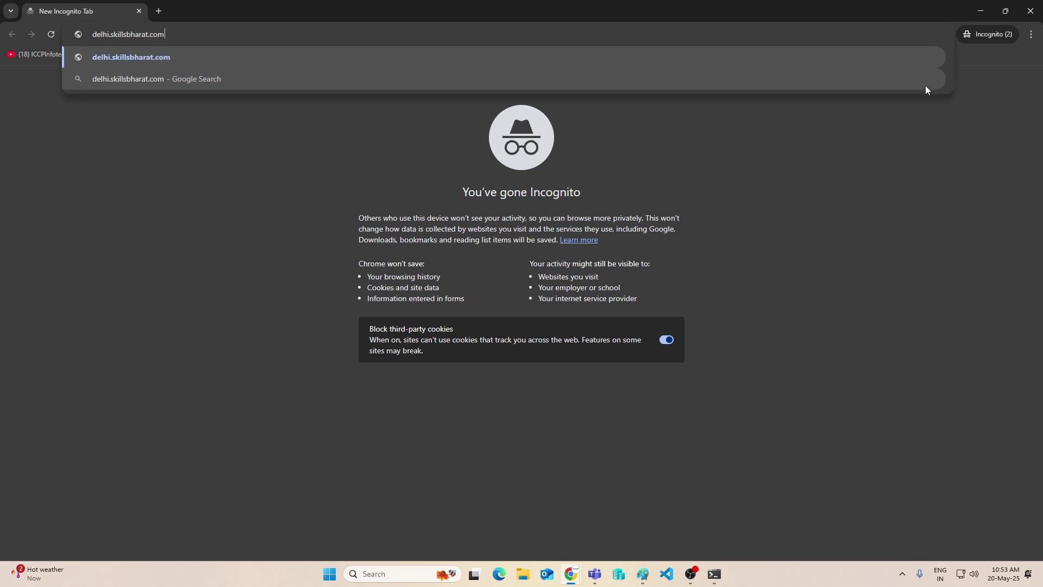
key("Return")
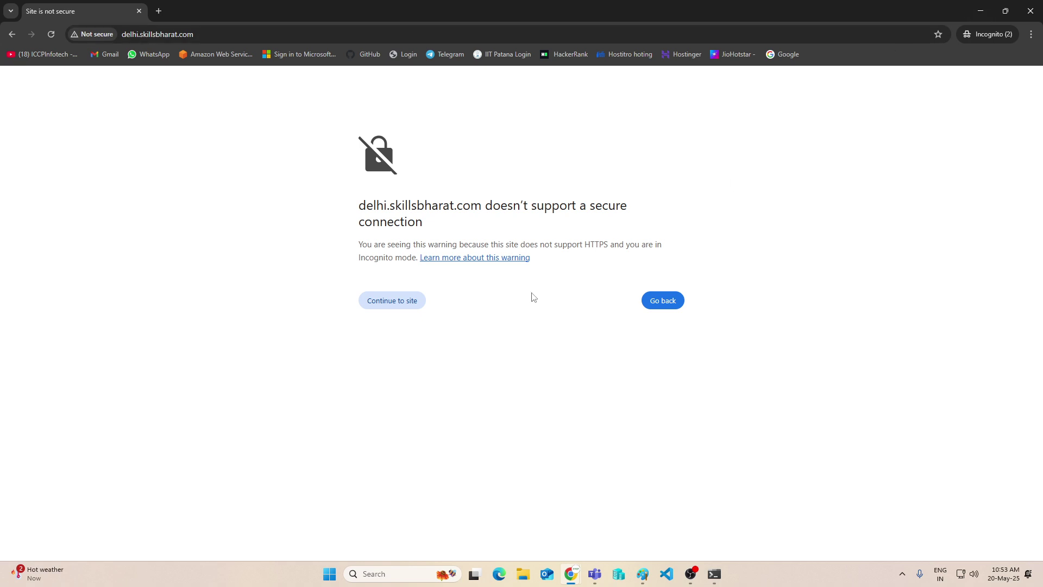
left_click(369, 308)
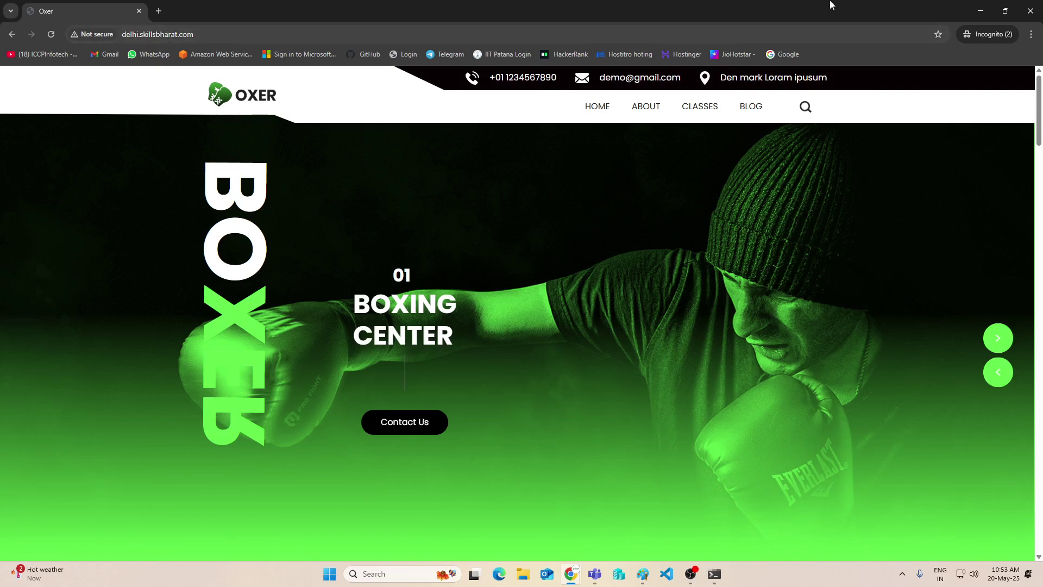
left_click(981, 14)
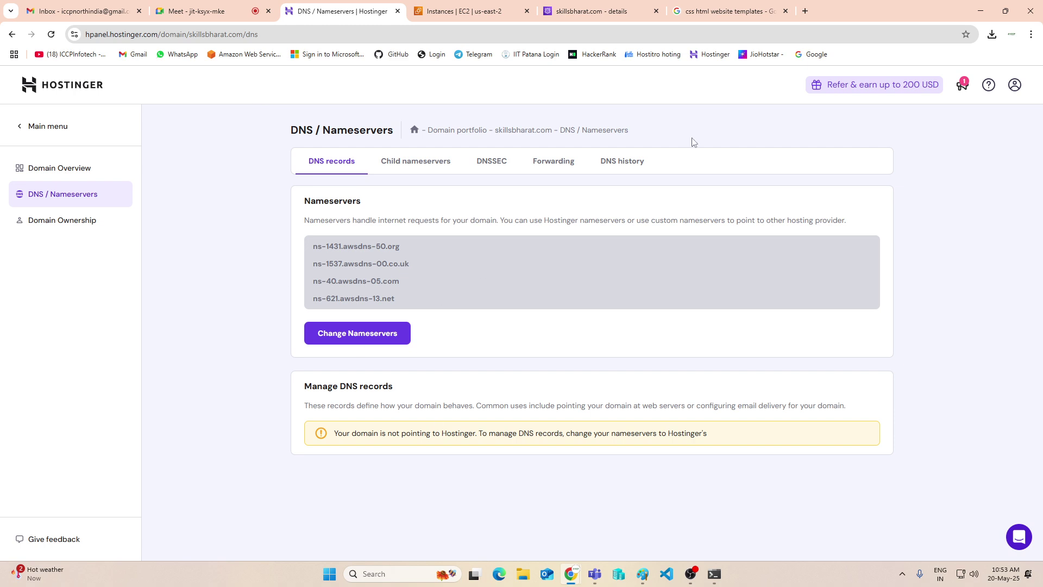
Cross out the Web Server box with two green lines, then return to Hostinger's DNS page
left_click(987, 10)
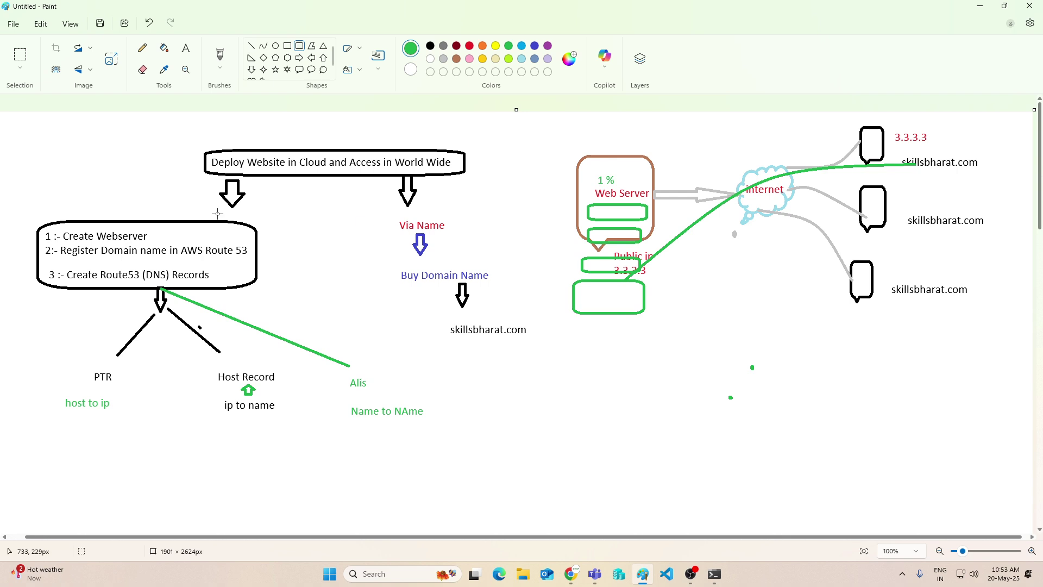
scroll(398, 246, "down", 3)
scroll(398, 246, "up", 3)
left_click(251, 45)
left_click_drag(565, 154, 671, 235)
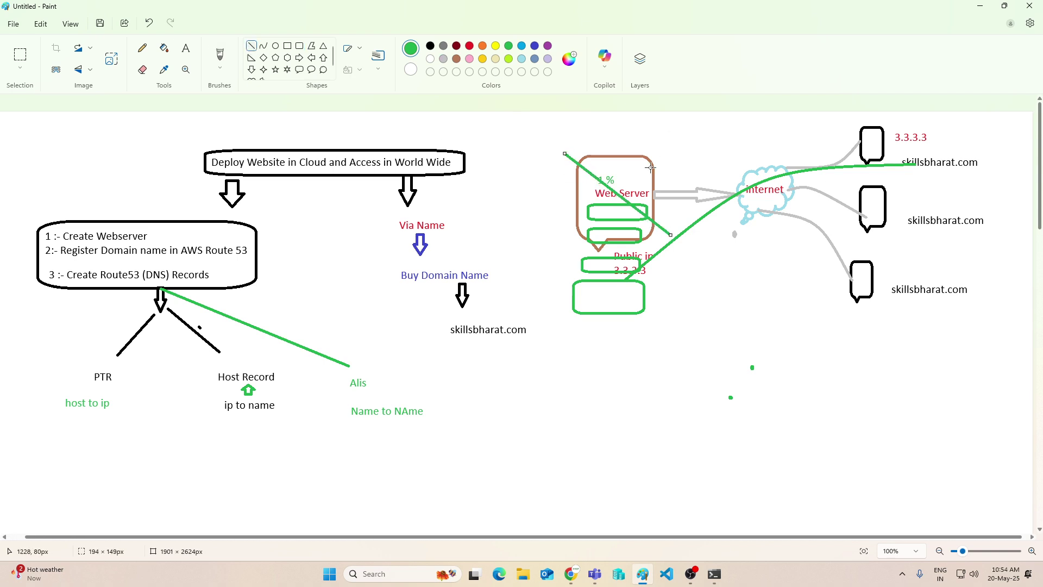
left_click_drag(666, 156, 459, 284)
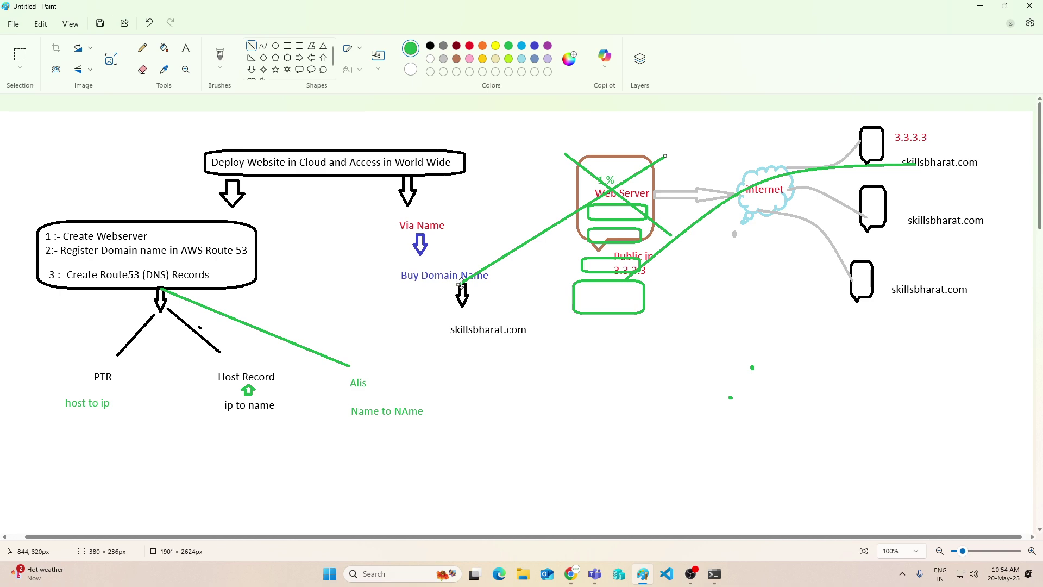
left_click(980, 6)
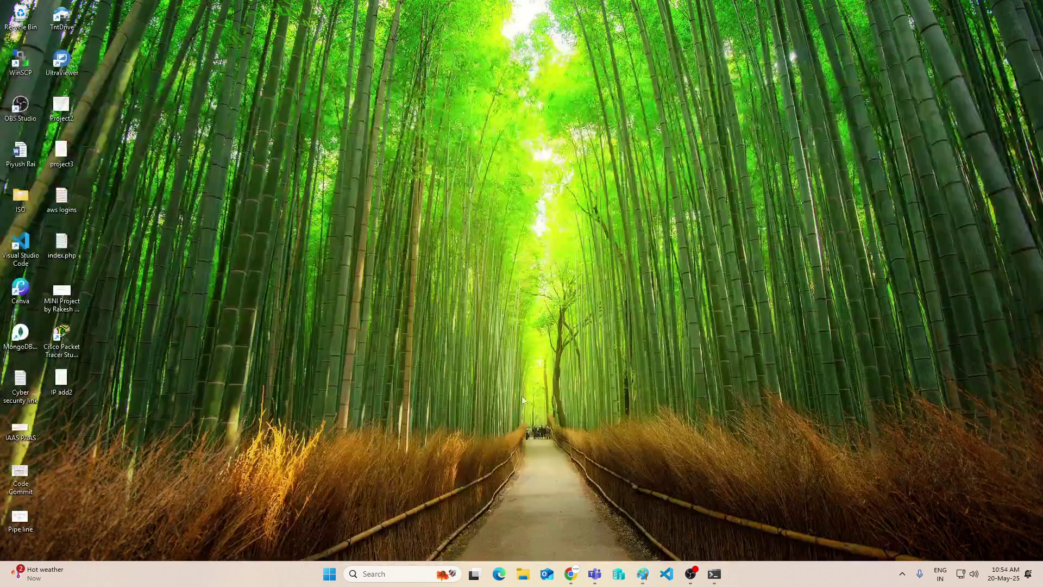
mouse_move(571, 574)
left_click(380, 525)
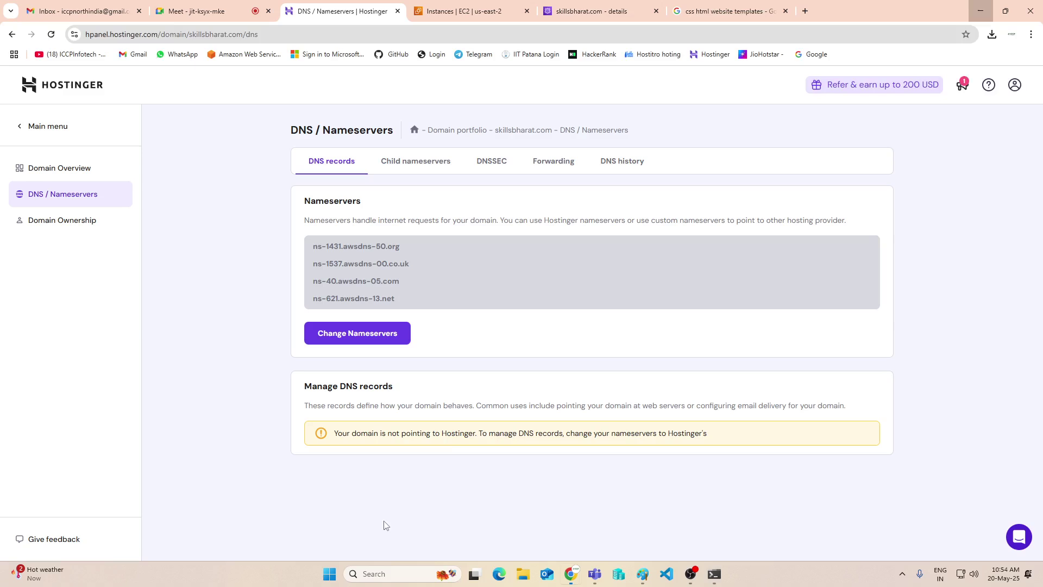
Start a new record in the skillsbharat.com hosted zone and turn on Alias
left_click(474, 15)
left_click(629, 15)
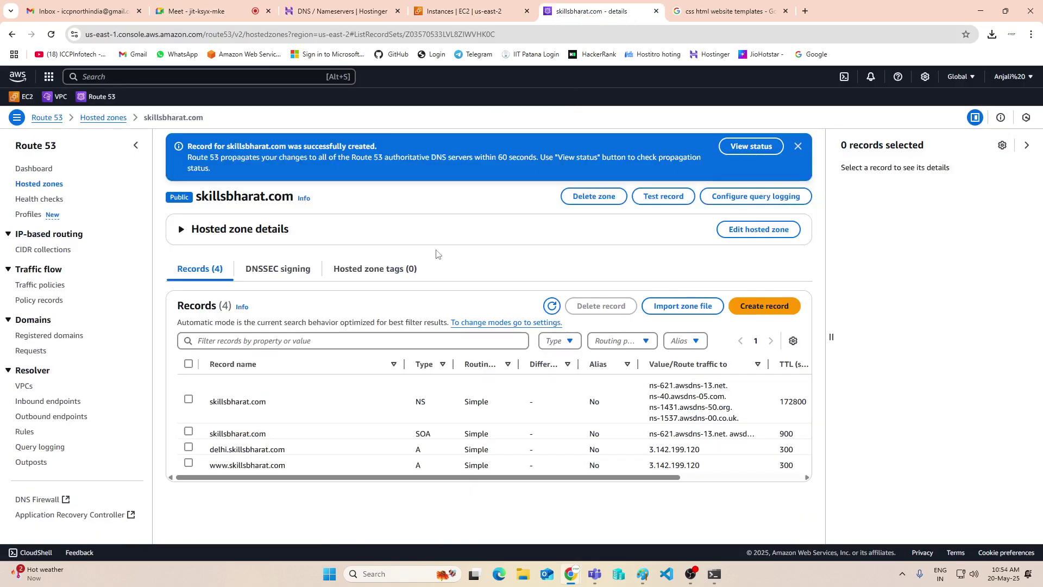
left_click(764, 308)
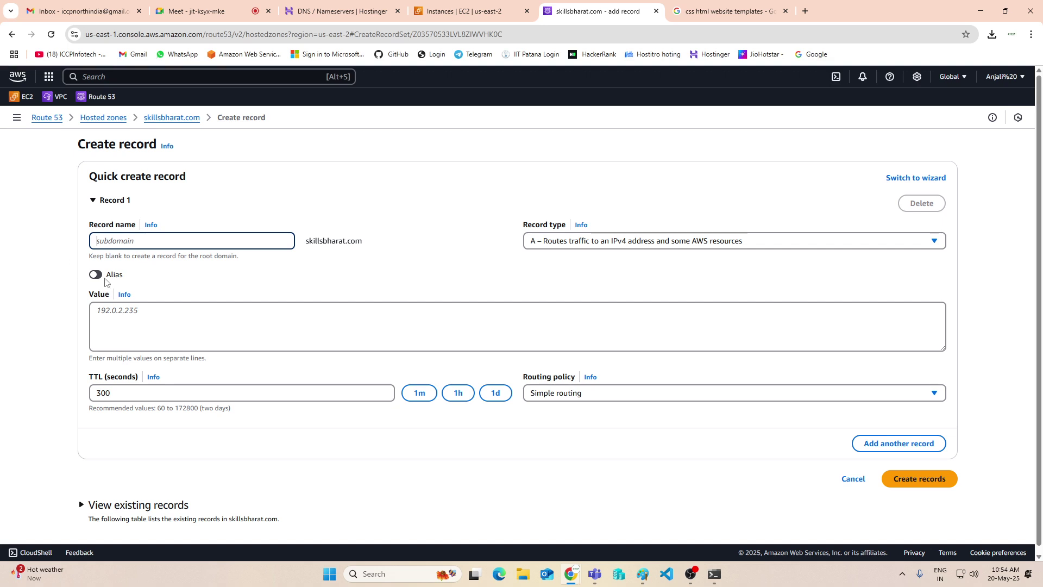
left_click(99, 275)
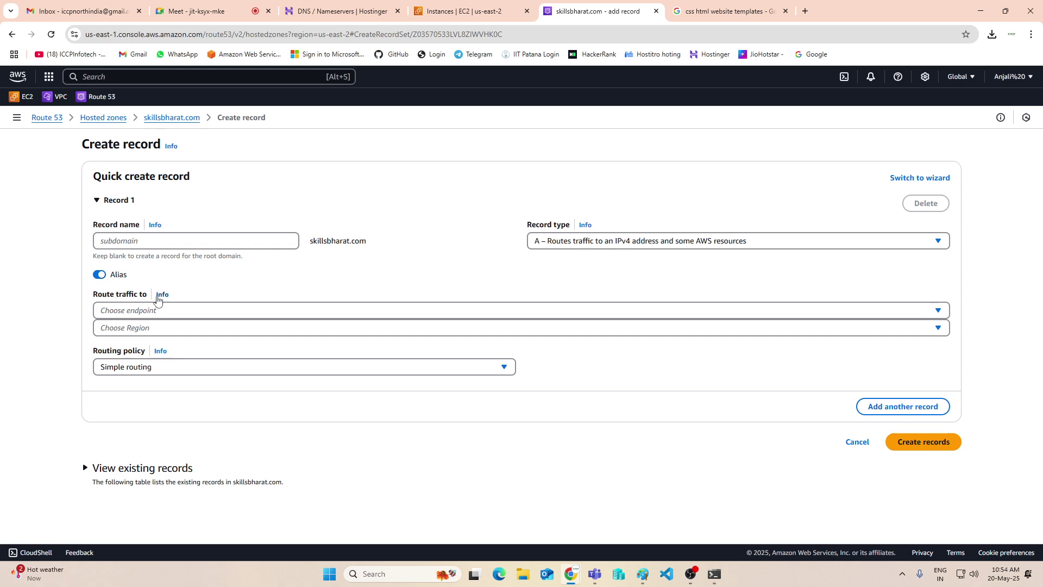
Target an Application and Classic Load Balancer in Asia Pacific (Mumbai), find none, and cancel
left_click(288, 313)
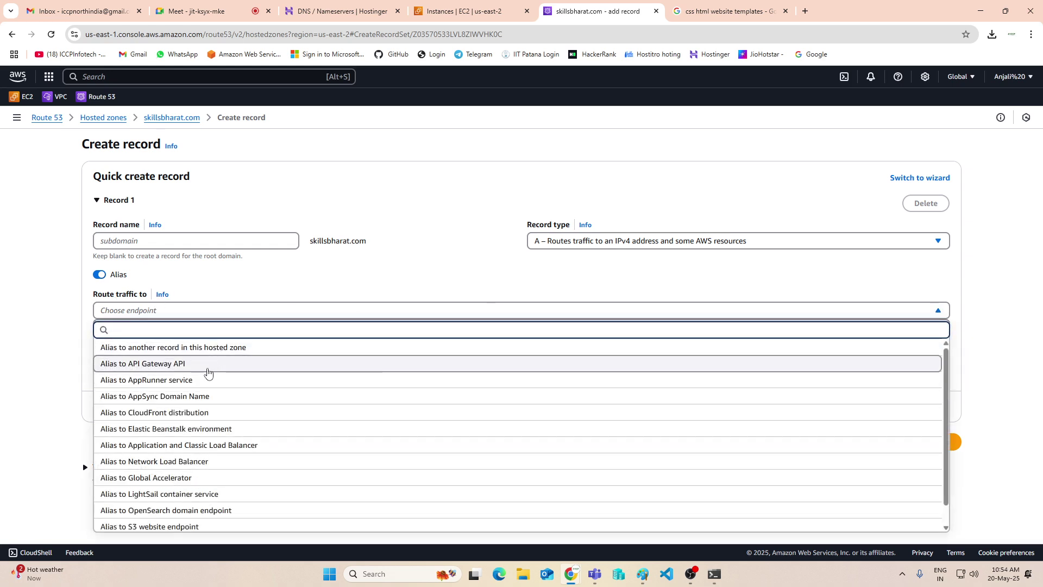
scroll(202, 397, "down", 1)
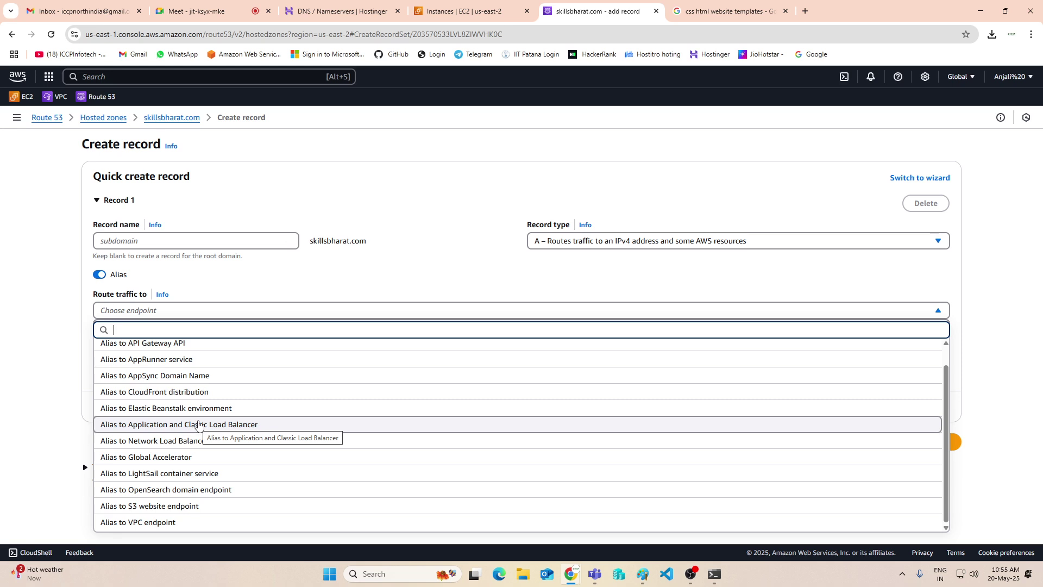
left_click(201, 425)
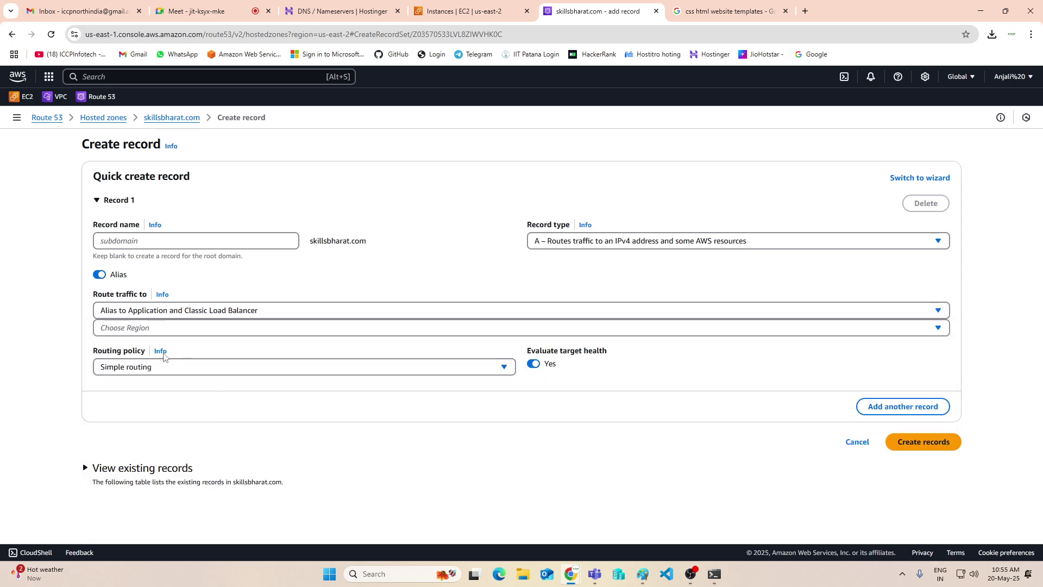
left_click(200, 326)
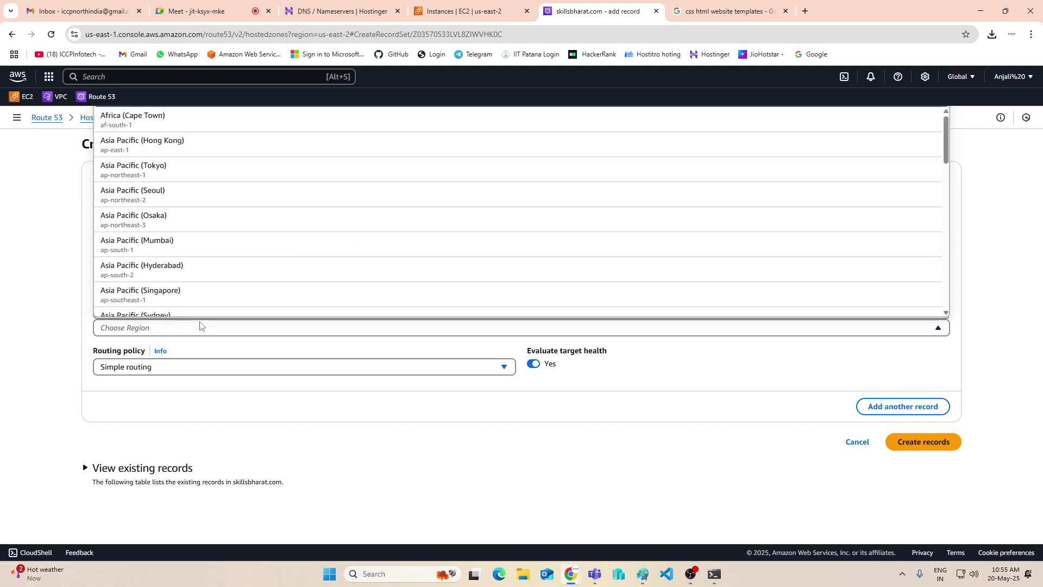
left_click(160, 241)
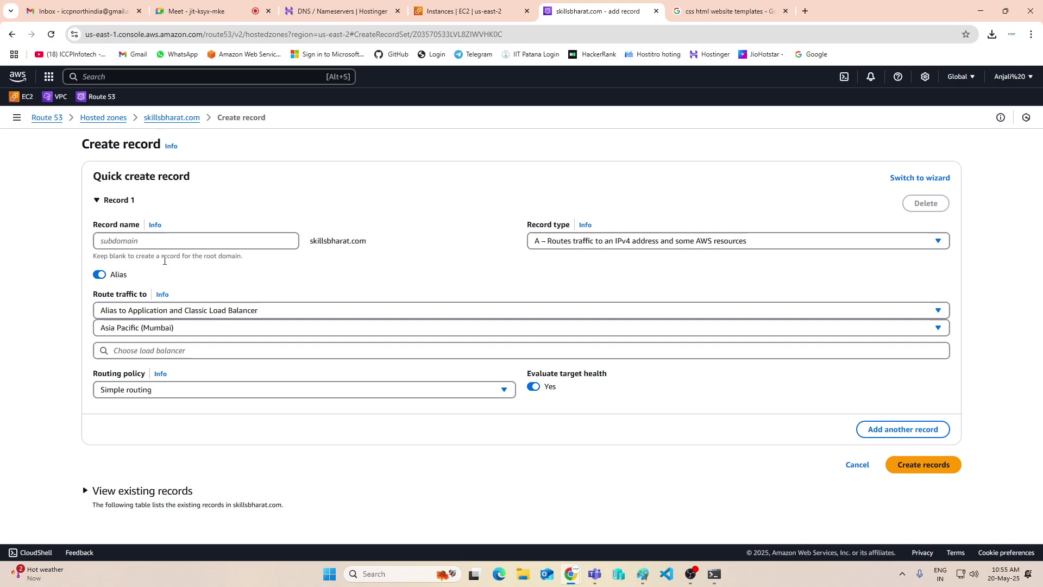
left_click(187, 351)
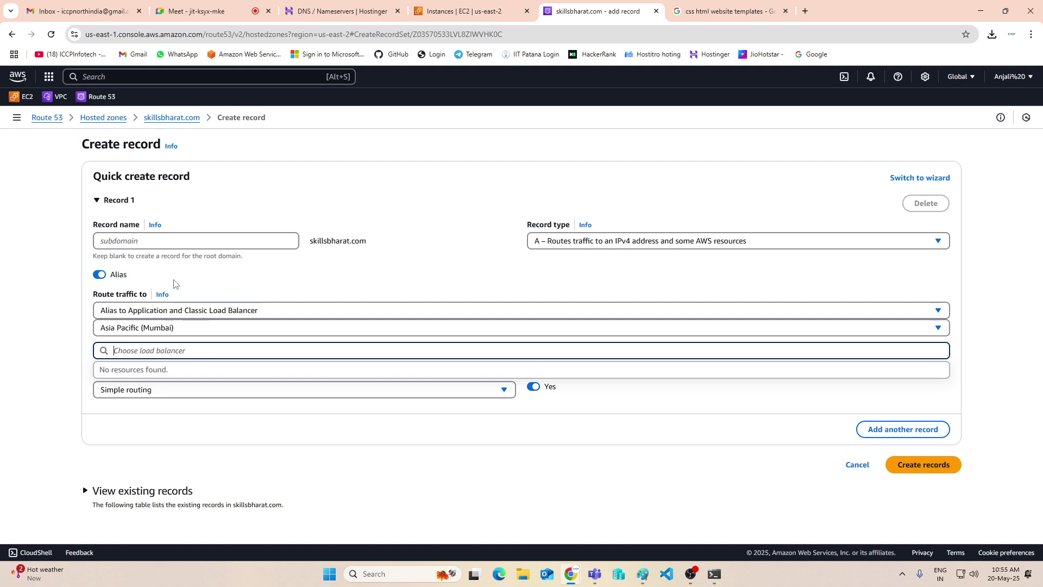
left_click(280, 462)
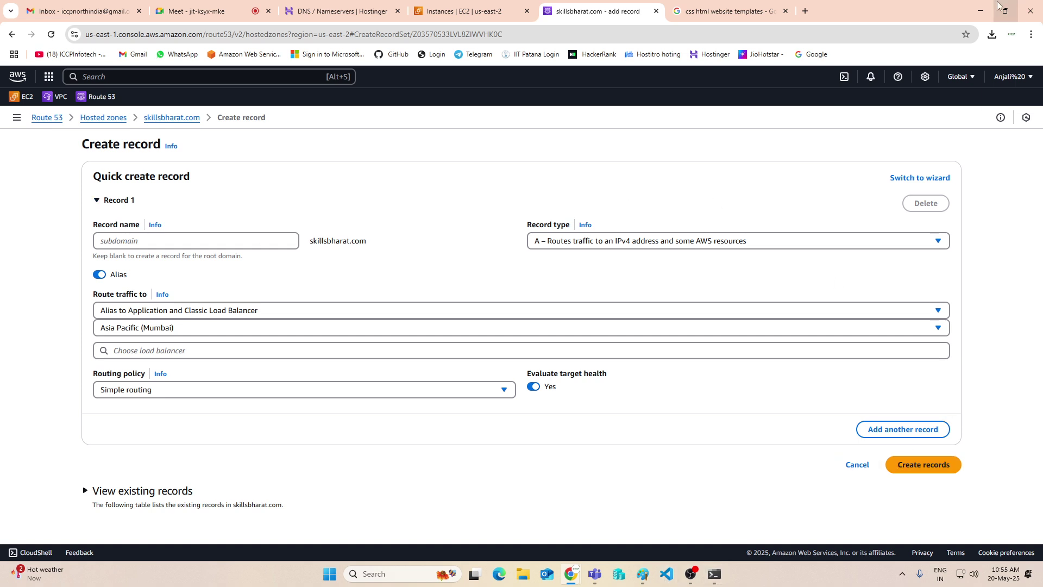
left_click(863, 466)
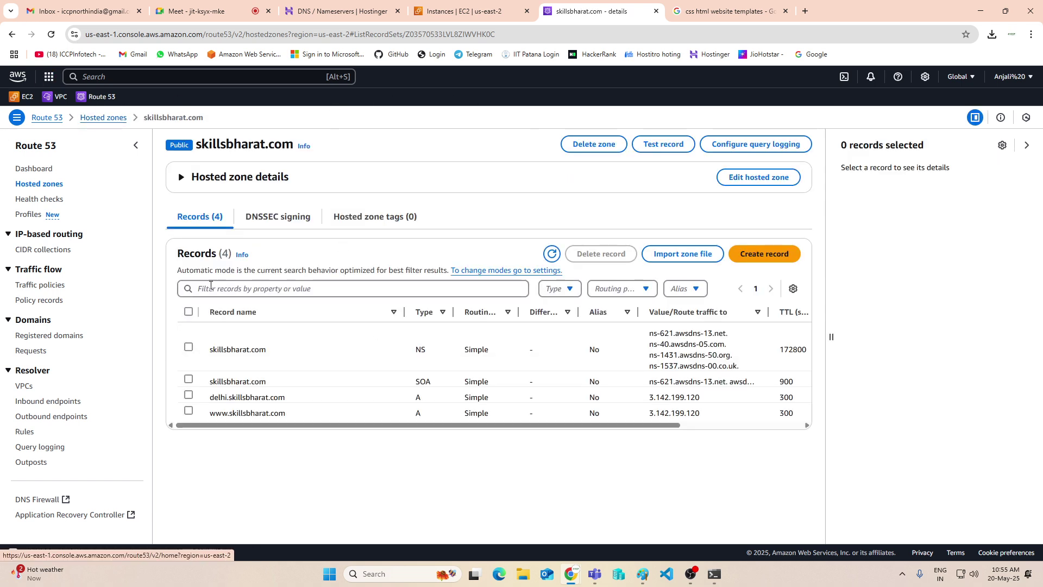
left_click(188, 396)
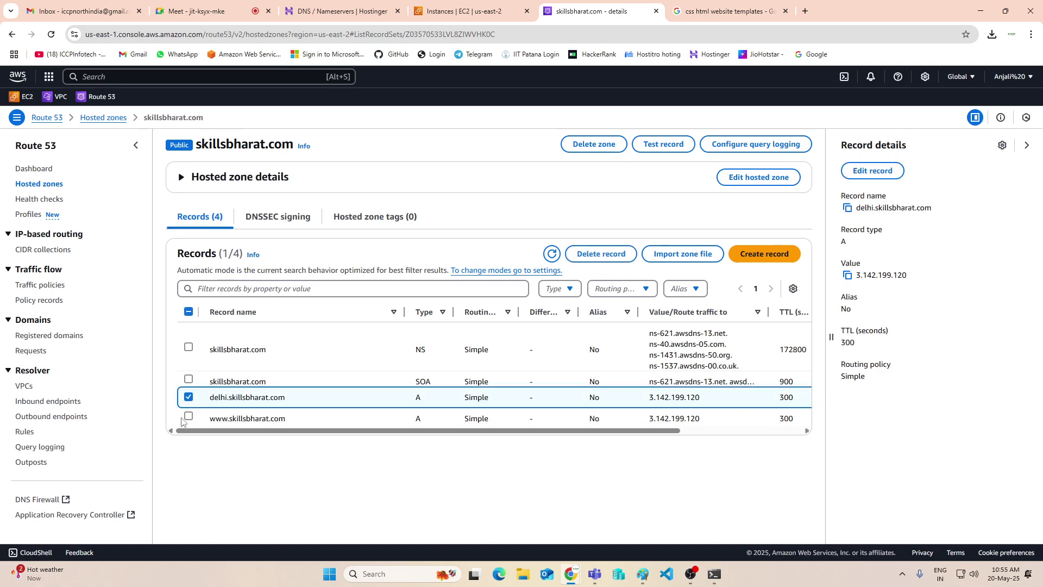
left_click(189, 413)
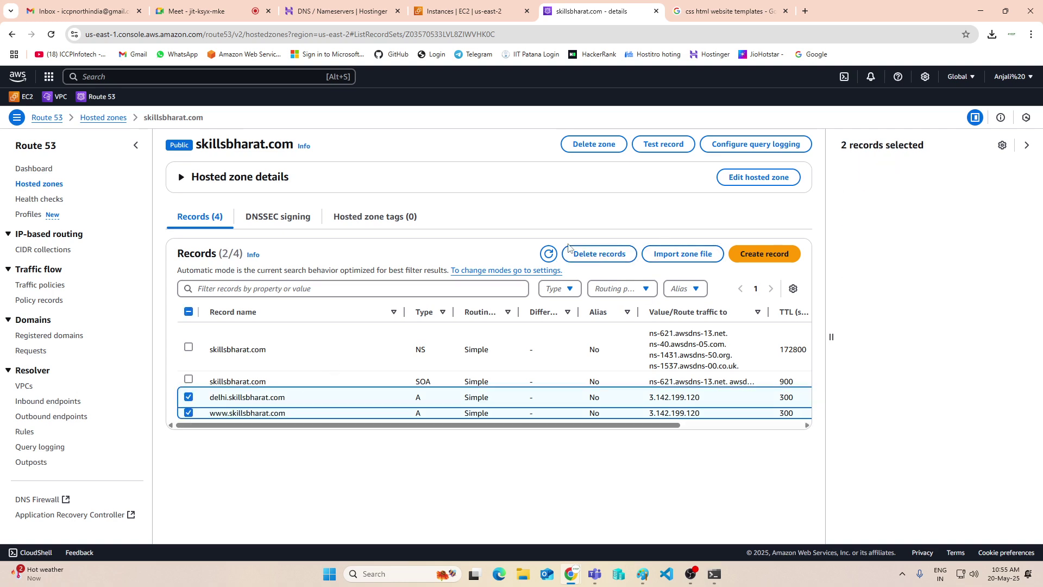
left_click(600, 256)
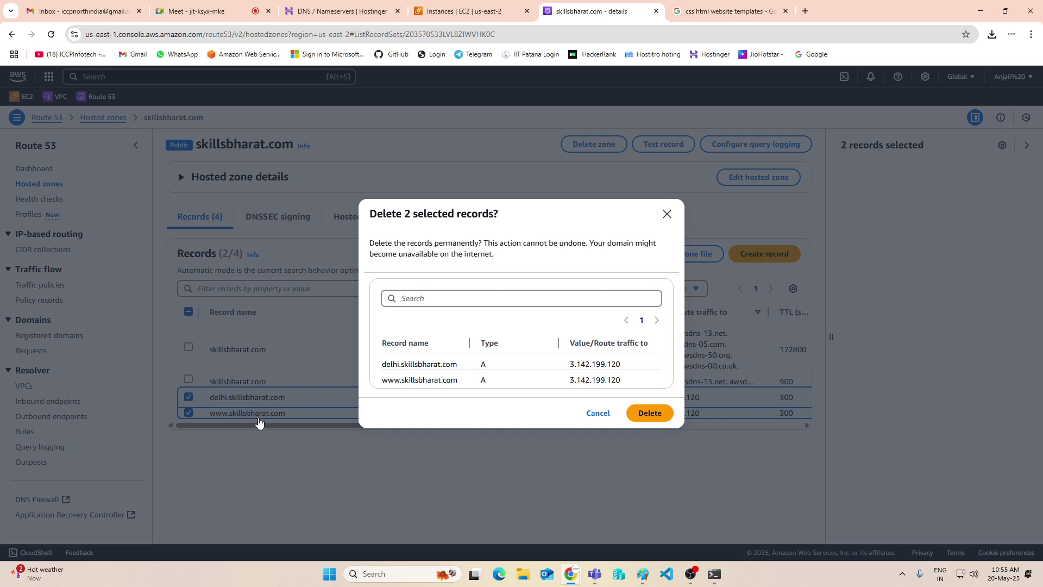
left_click(641, 418)
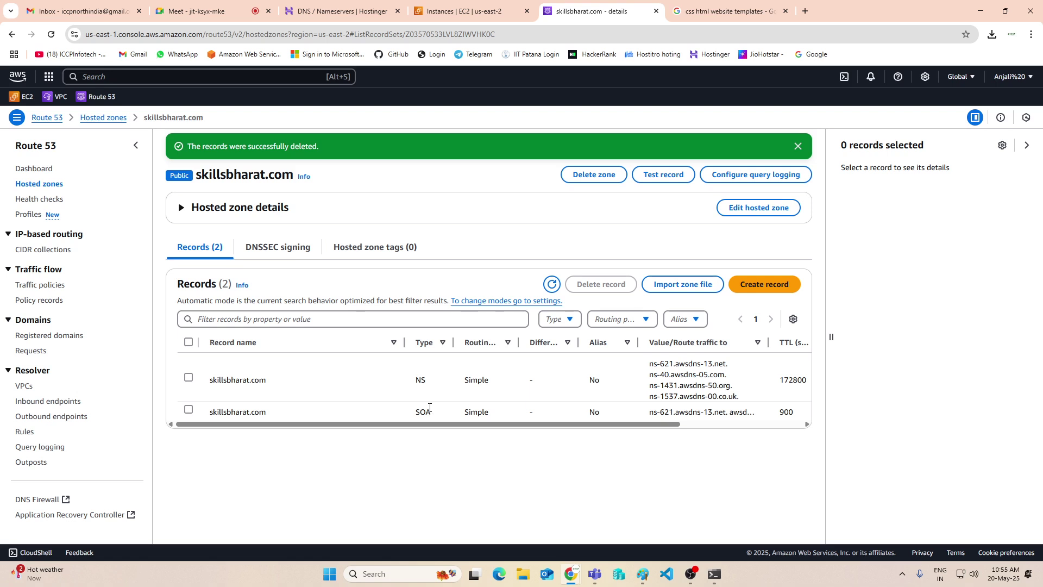
left_click(983, 11)
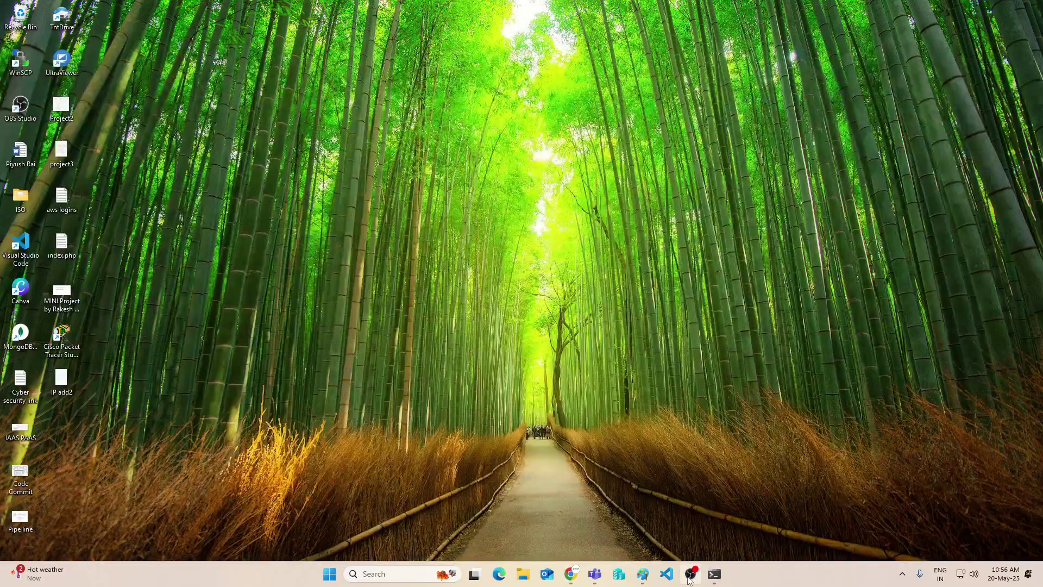